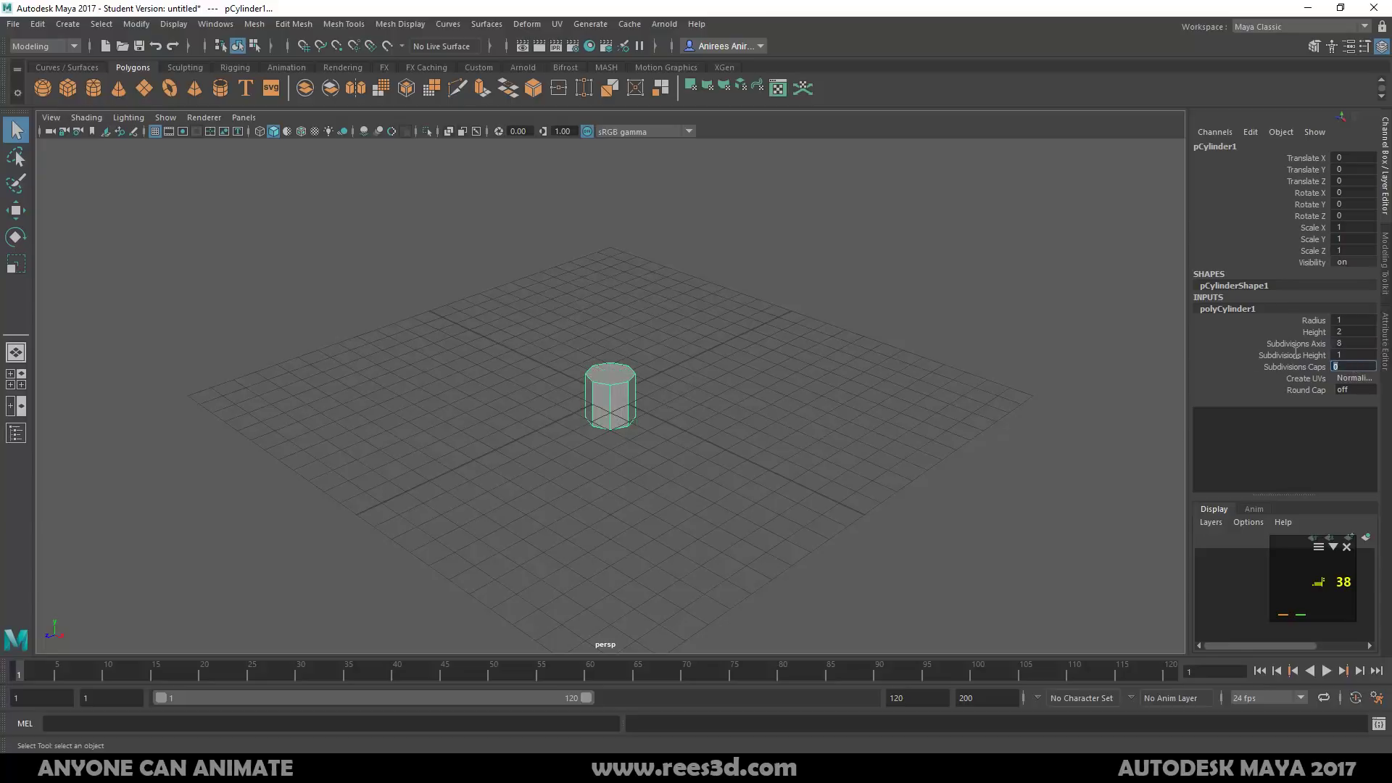
Turn on grid snapping and move the cylinder up 1 unit along Y in the side view so its base sits on the grid
left_click_drag(623, 433, 594, 407, "alt")
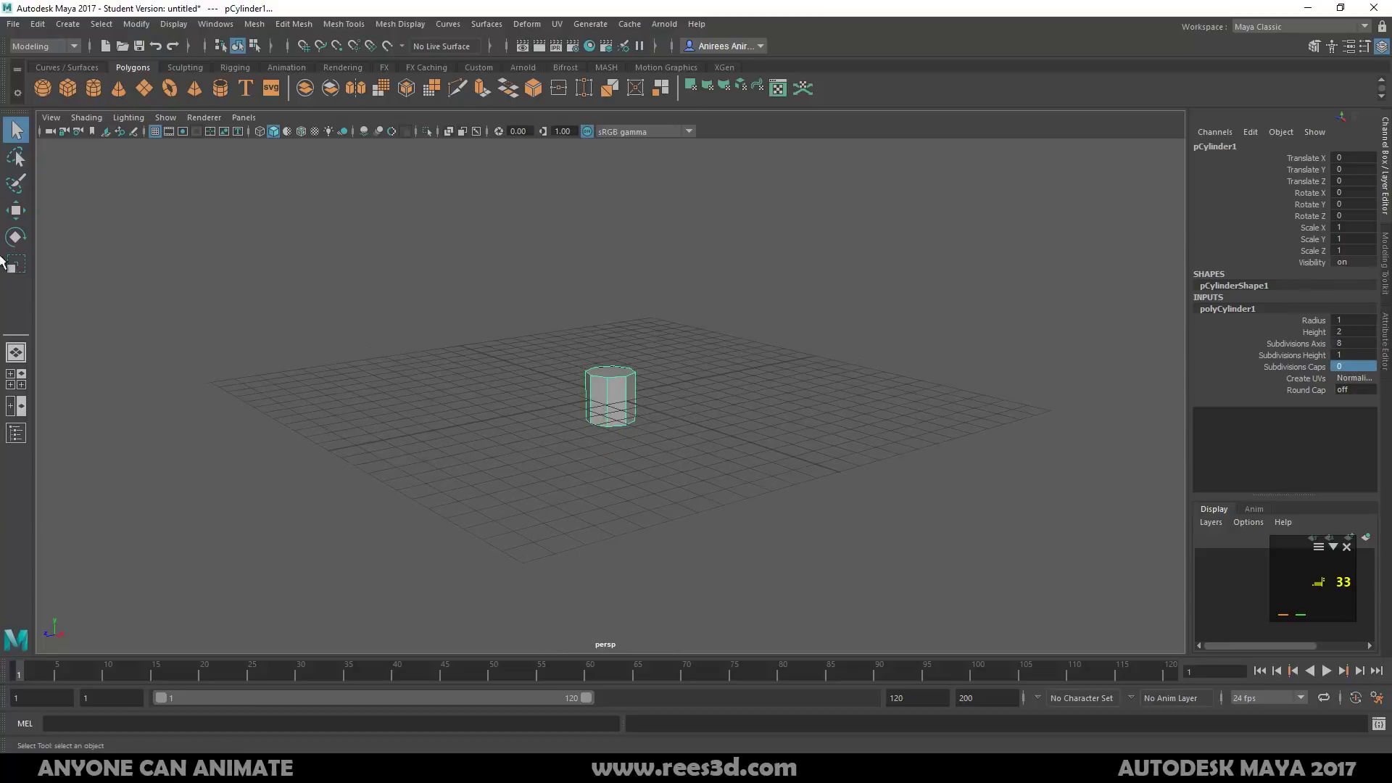
left_click(16, 210)
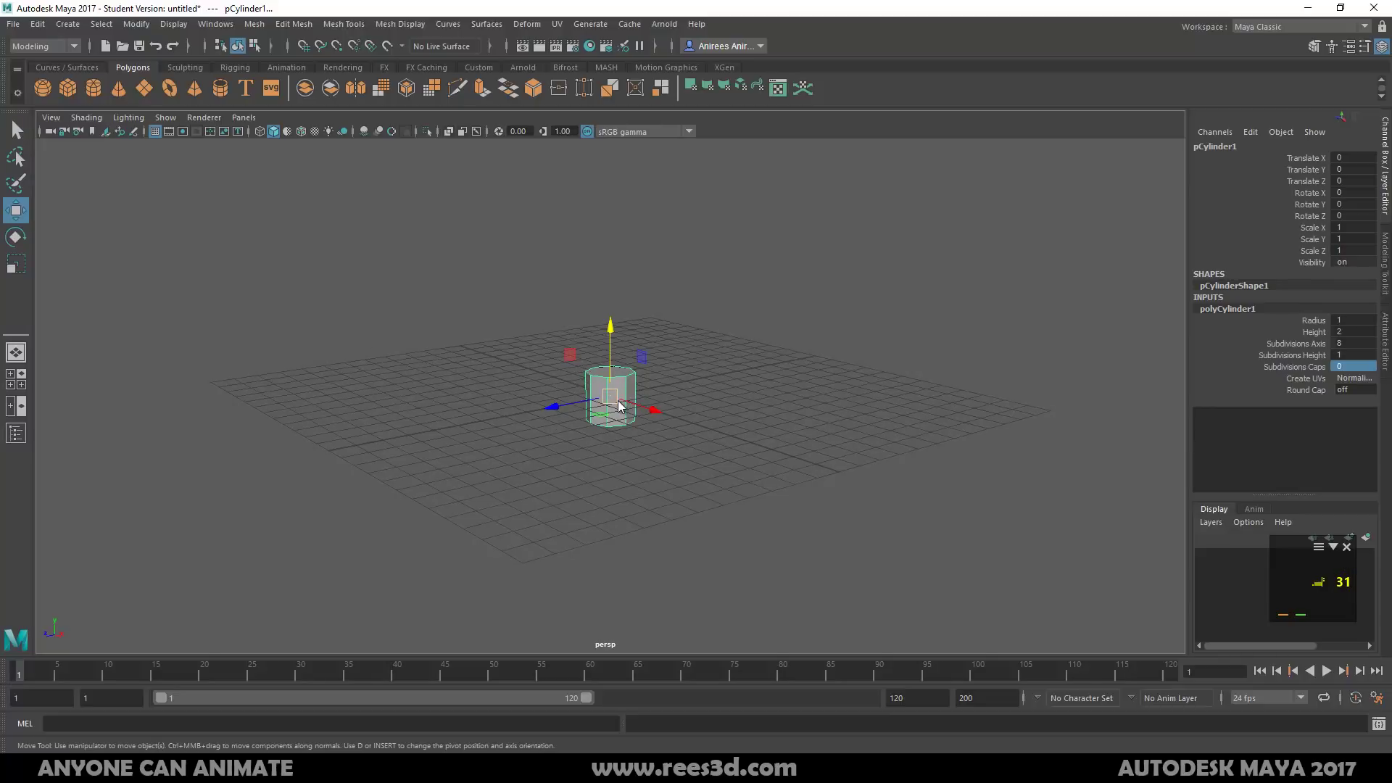
key("space")
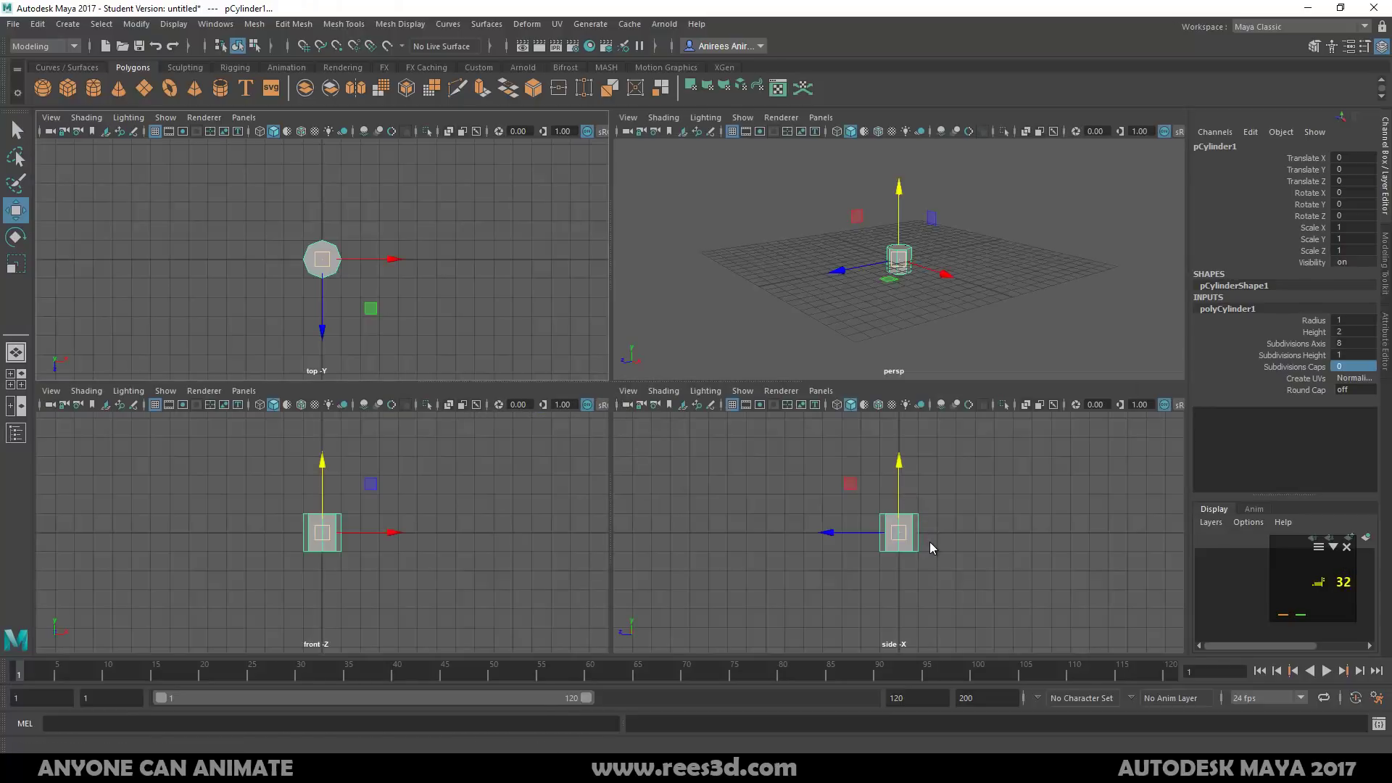
key("space")
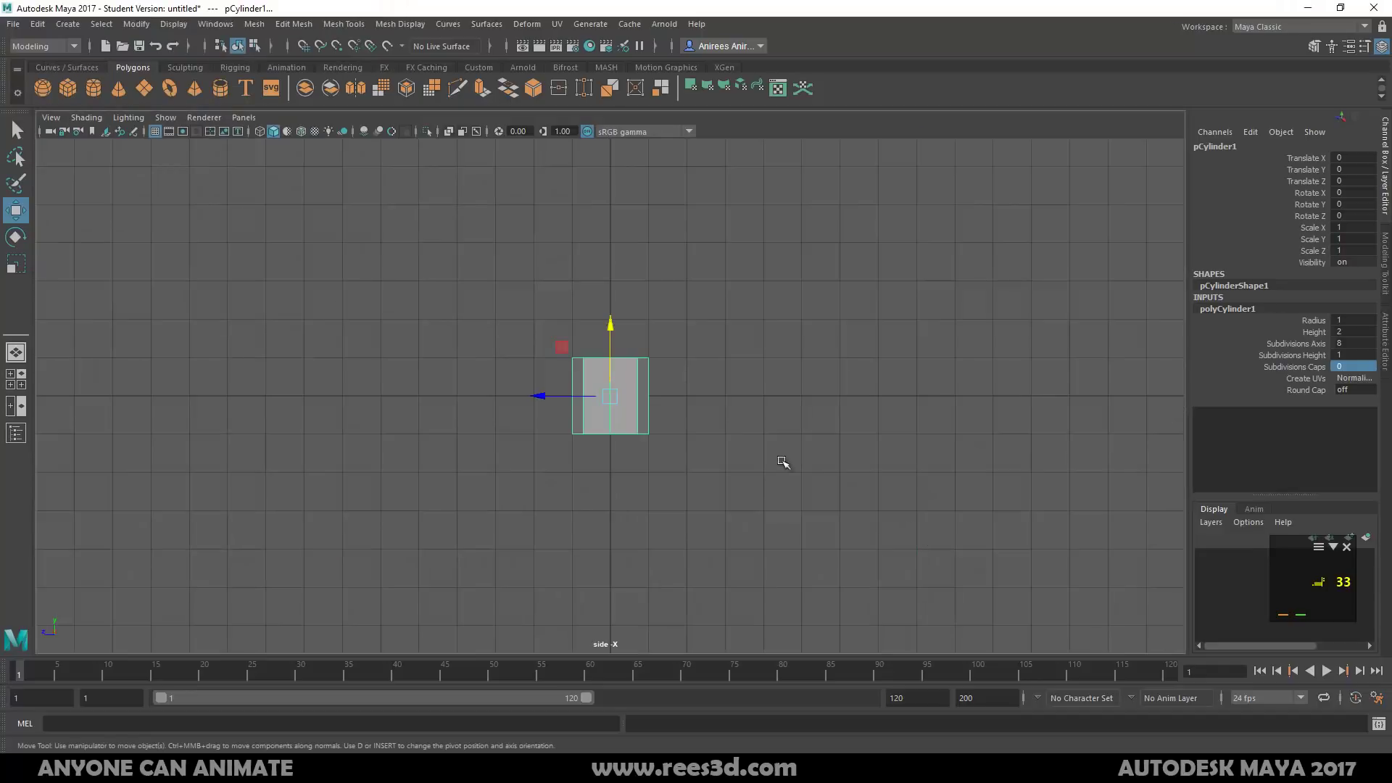
left_click(303, 46)
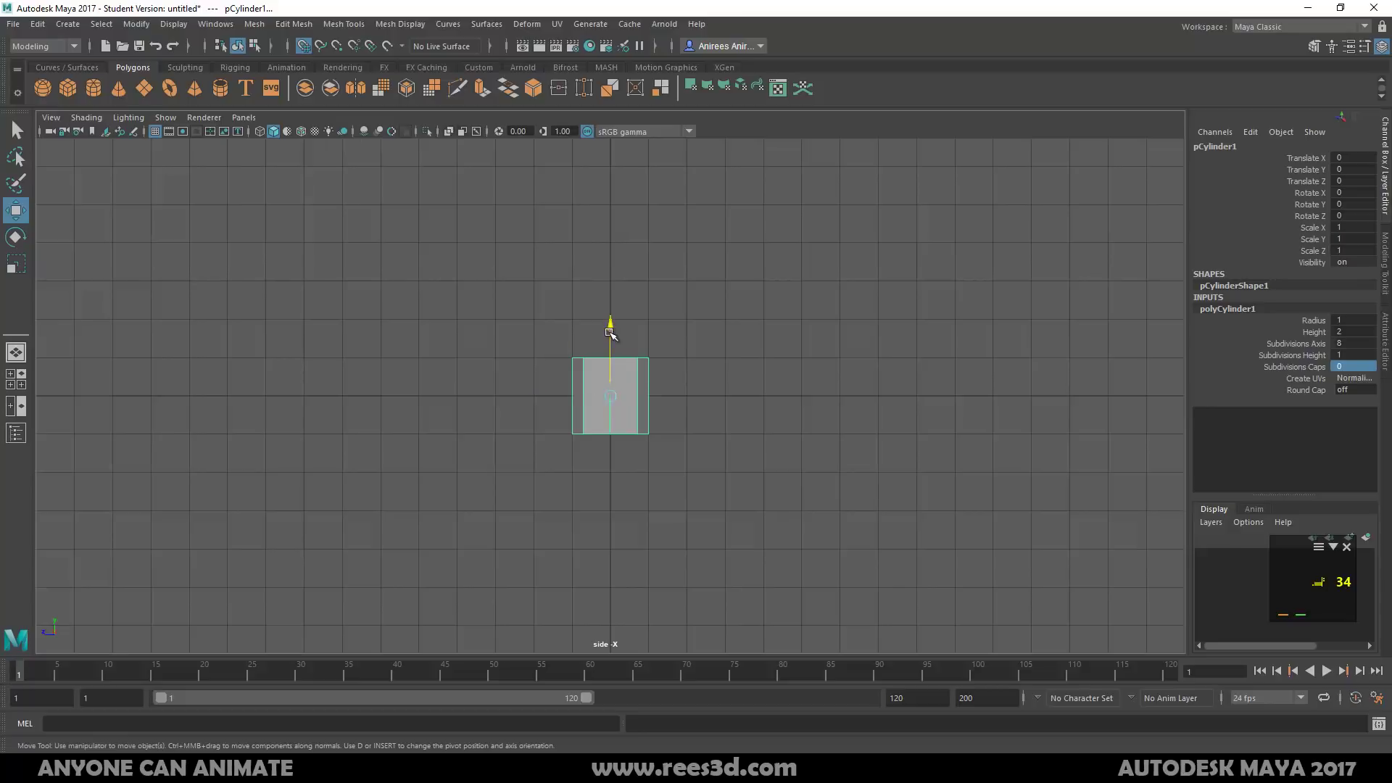
mouse_move(609, 329)
left_mouse_down()
mouse_move(612, 313)
mouse_move(610, 351)
left_mouse_up()
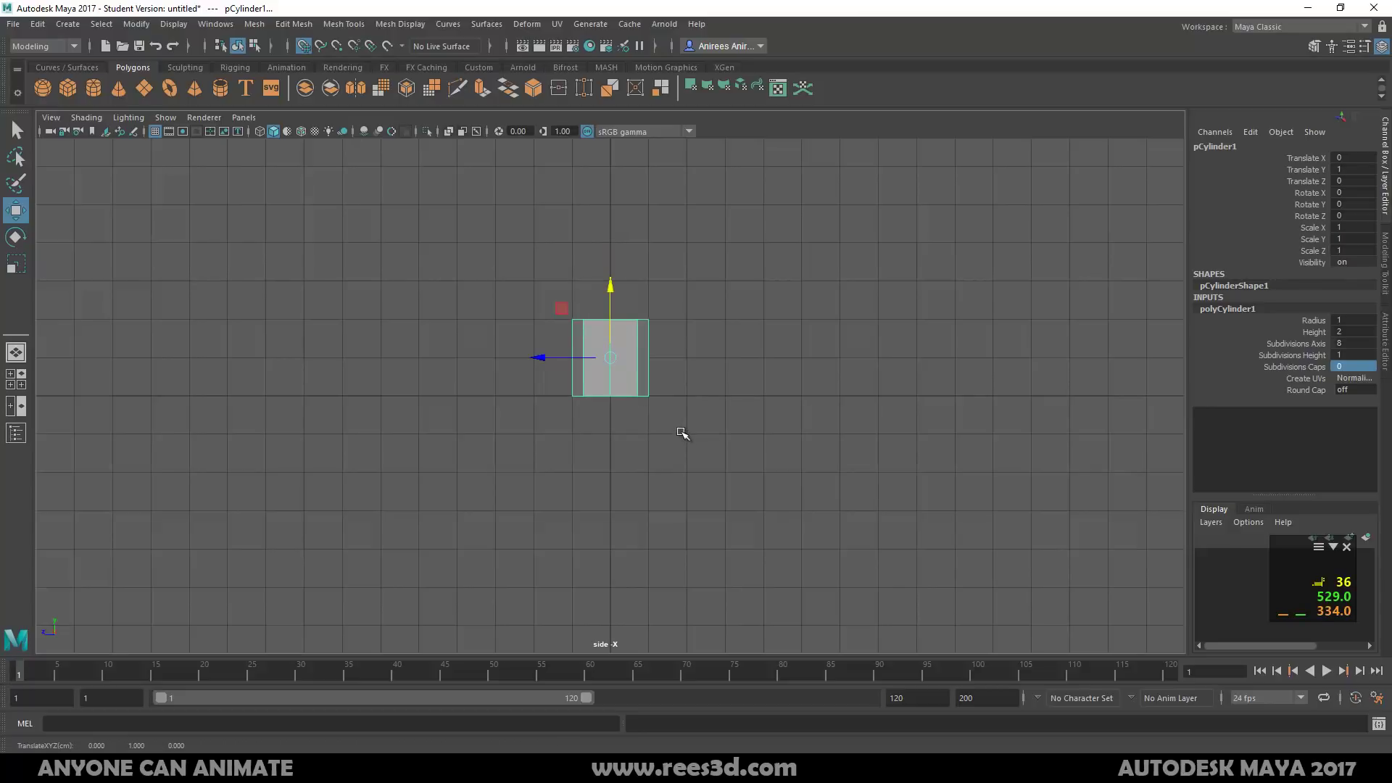
key("space")
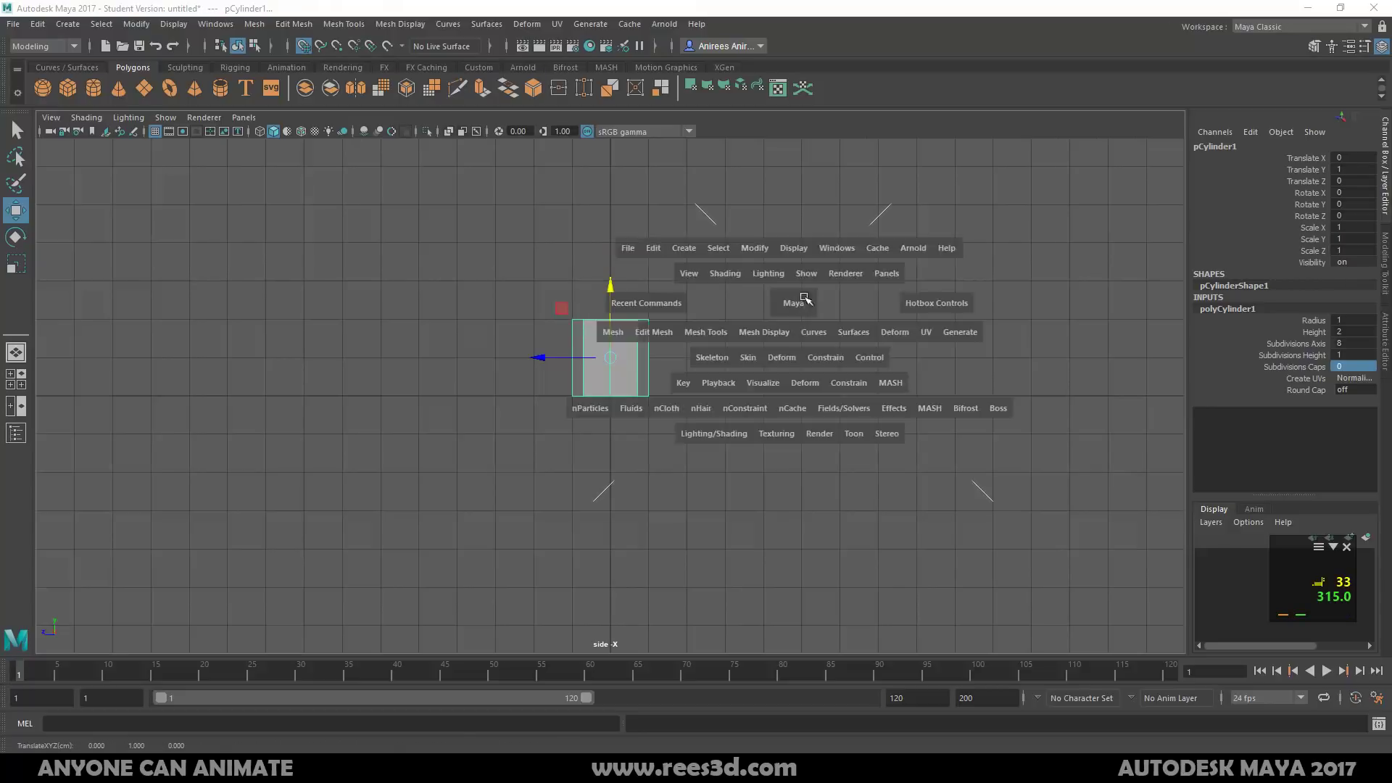
key("space")
left_click_drag(786, 432, 662, 444, "alt")
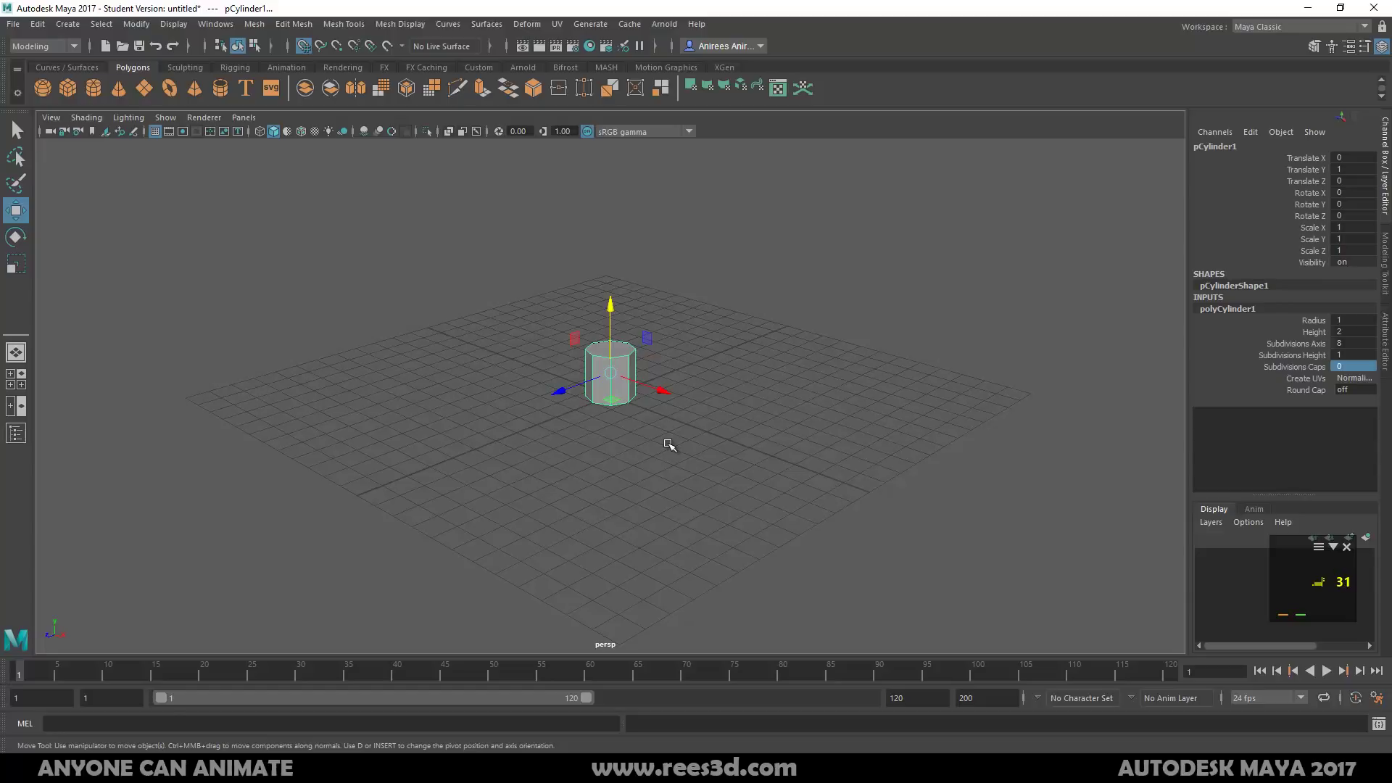
key("space")
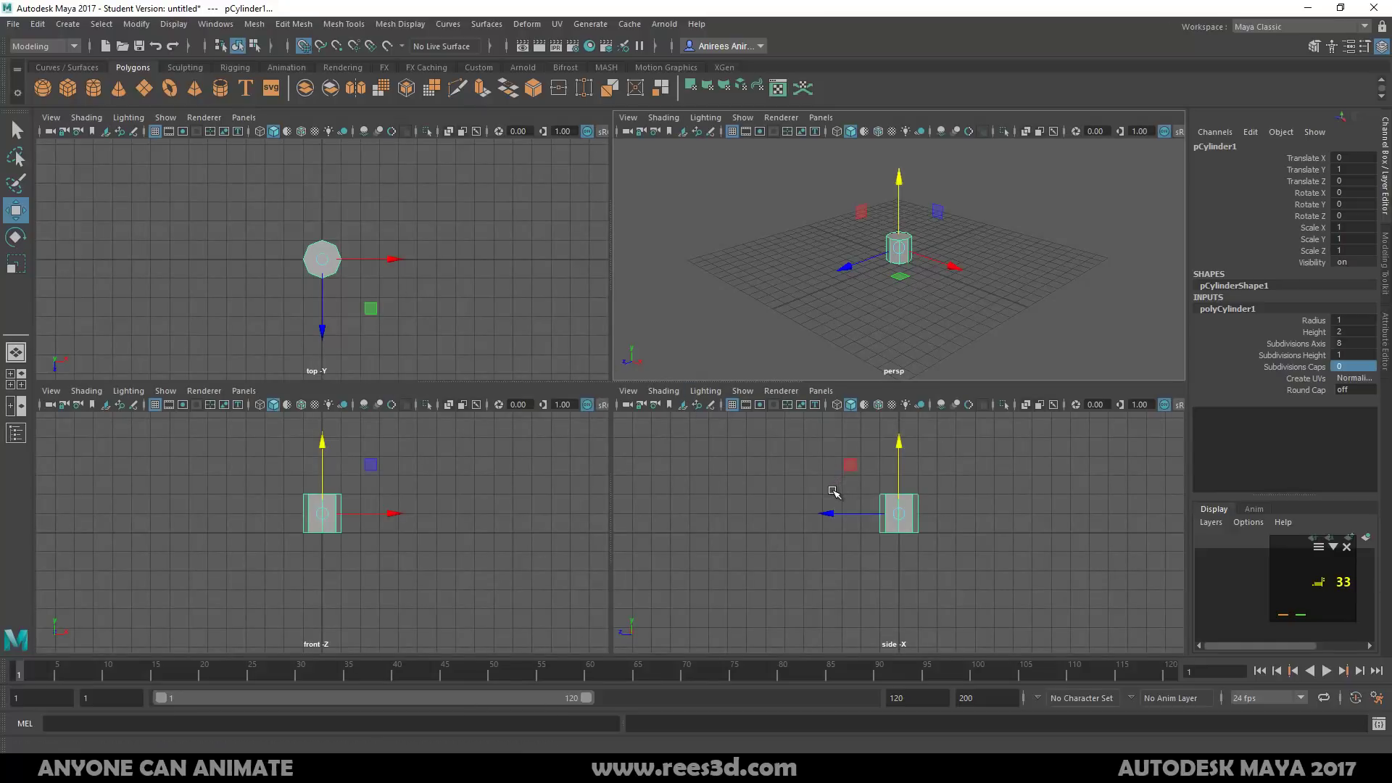
key("space")
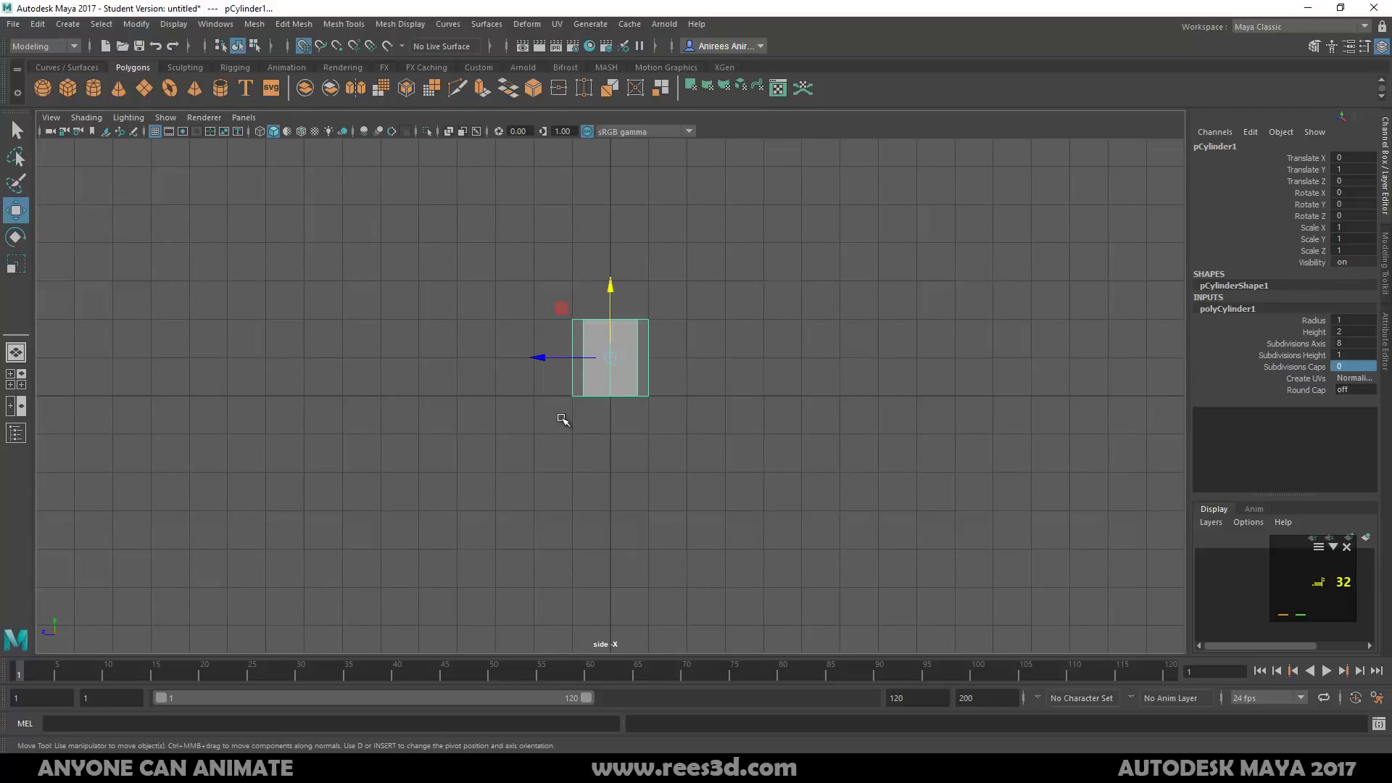
key("space")
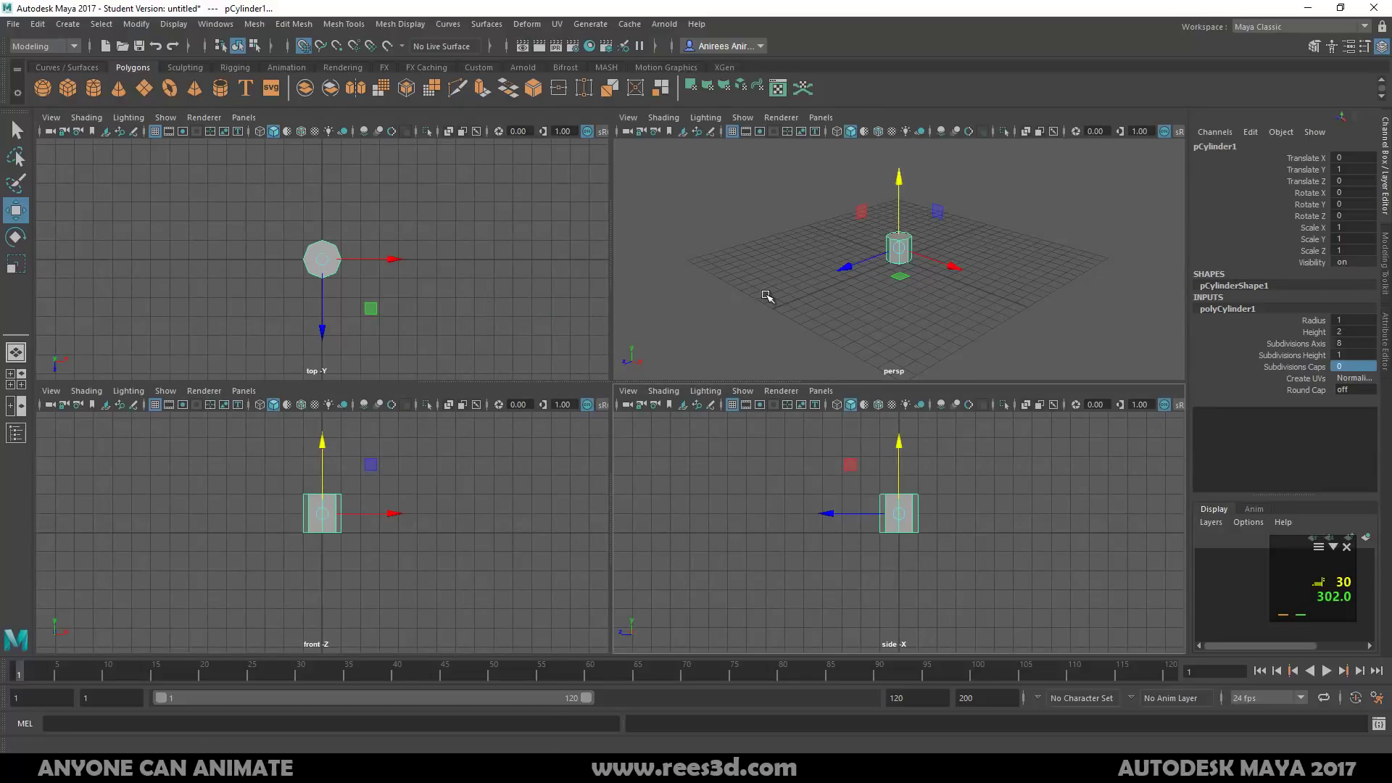
key("space")
Switch the cylinder to vertex mode and select the ring of vertices around its top
left_click_drag(742, 291, 701, 433, "alt")
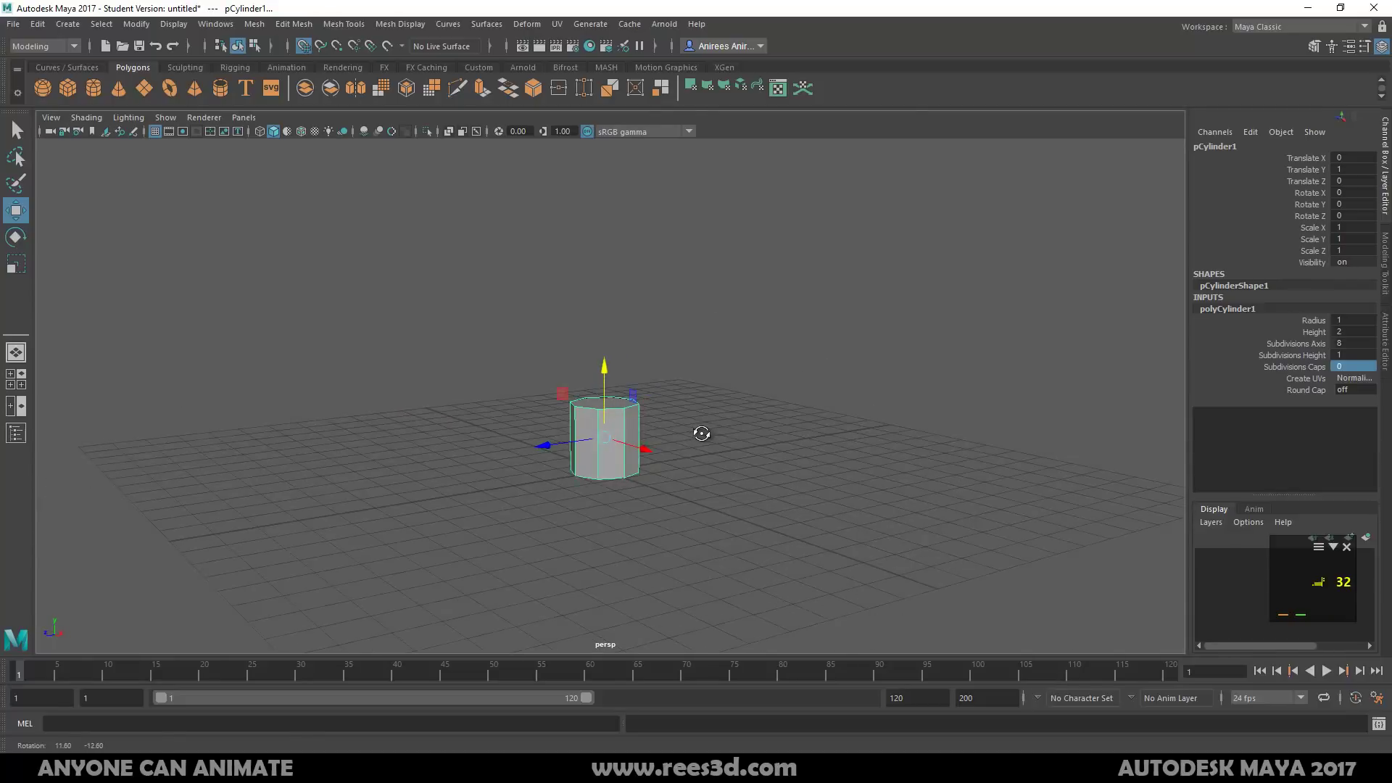
right_click_drag(608, 351, 535, 353)
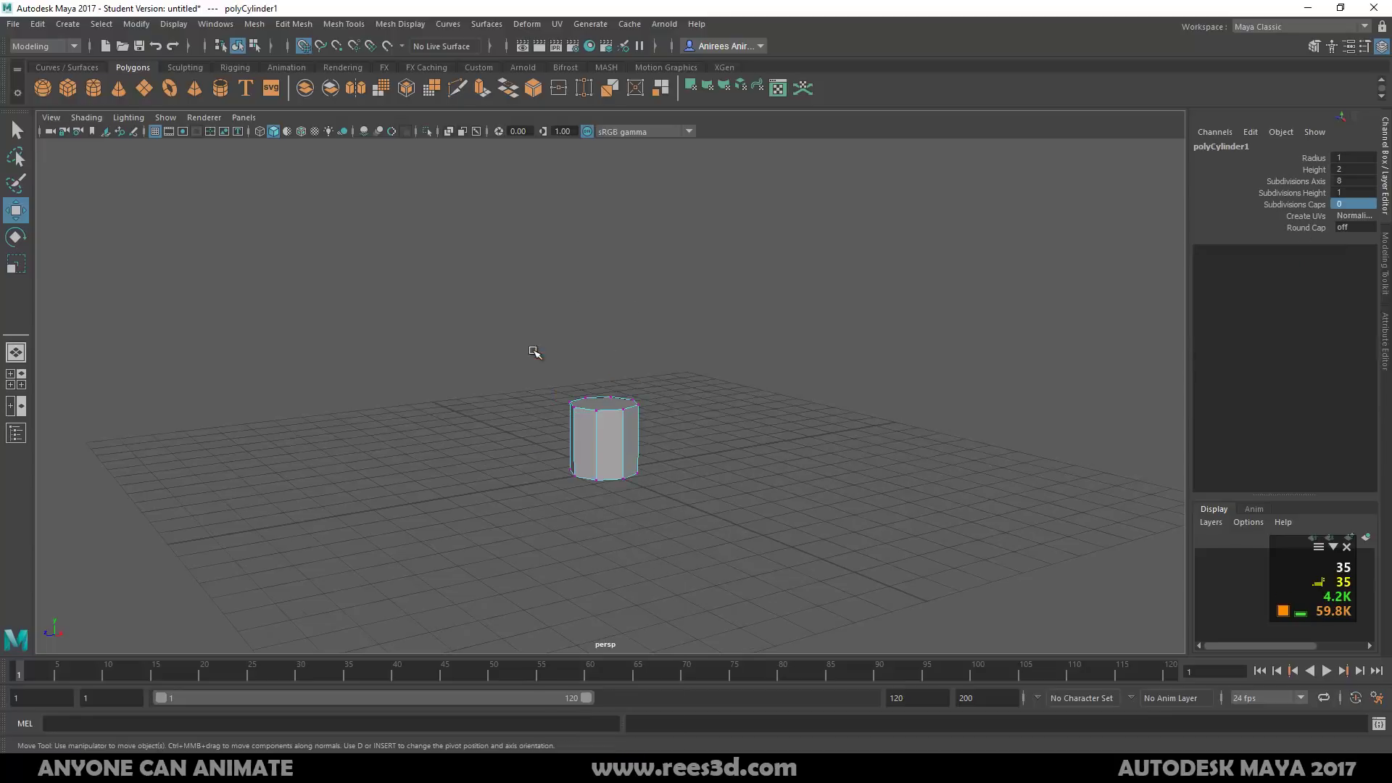
left_click_drag(526, 360, 653, 463)
Try raising the top vertices 5 units along Y with grid snapping on, and undo the move
left_click_drag(599, 342, 599, 166)
left_click_drag(675, 358, 507, 524, "alt")
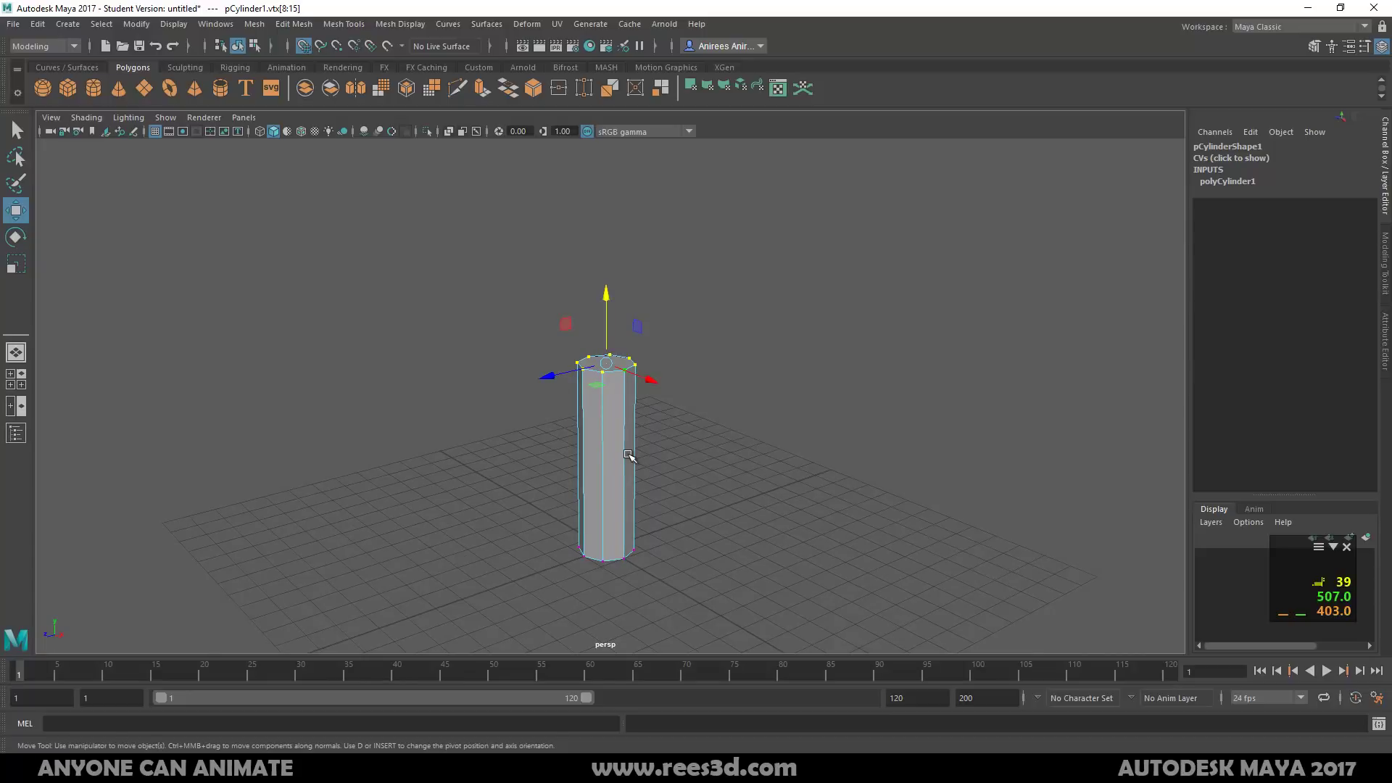
key("ctrl+z")
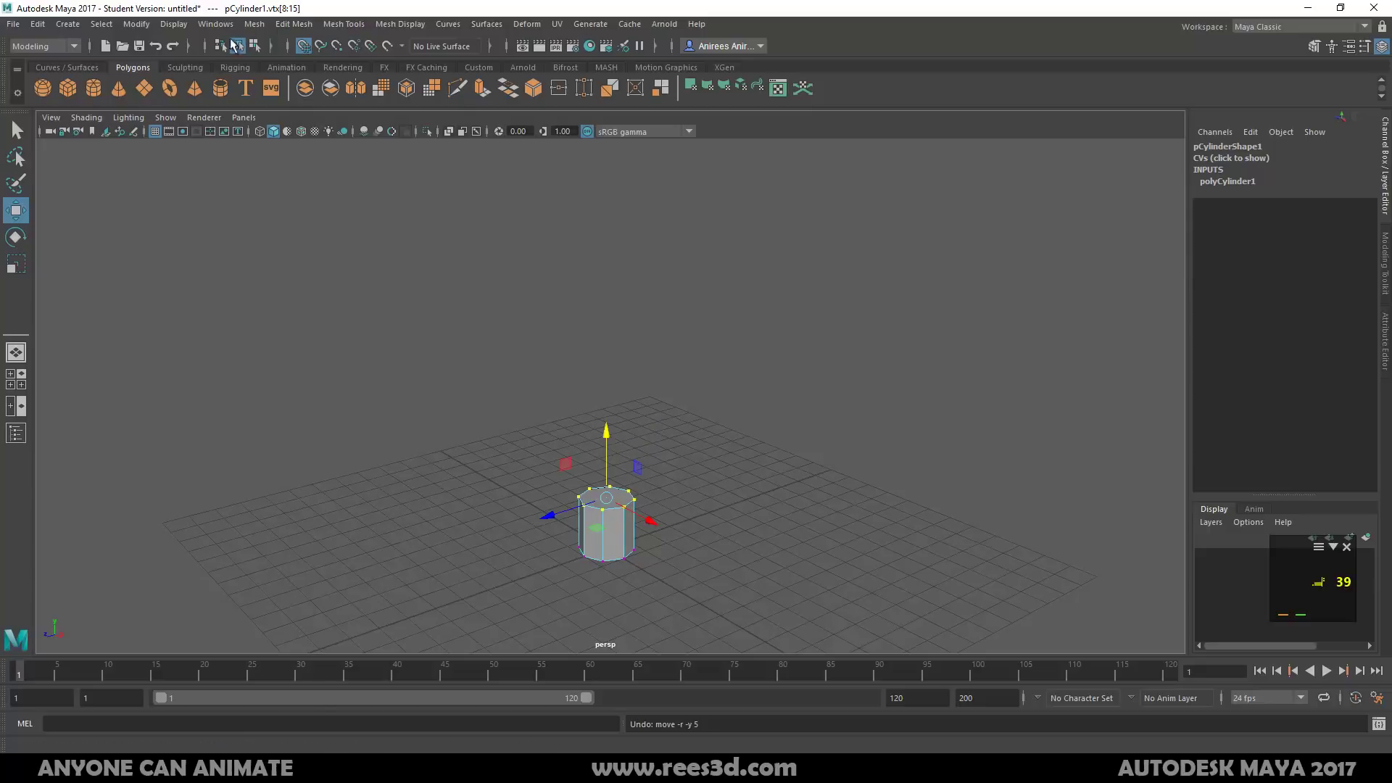
Try pulling the top vertices upward freely, without an axis constraint and with grid snapping off, and undo each move
left_click_drag(690, 437, 703, 425, "alt")
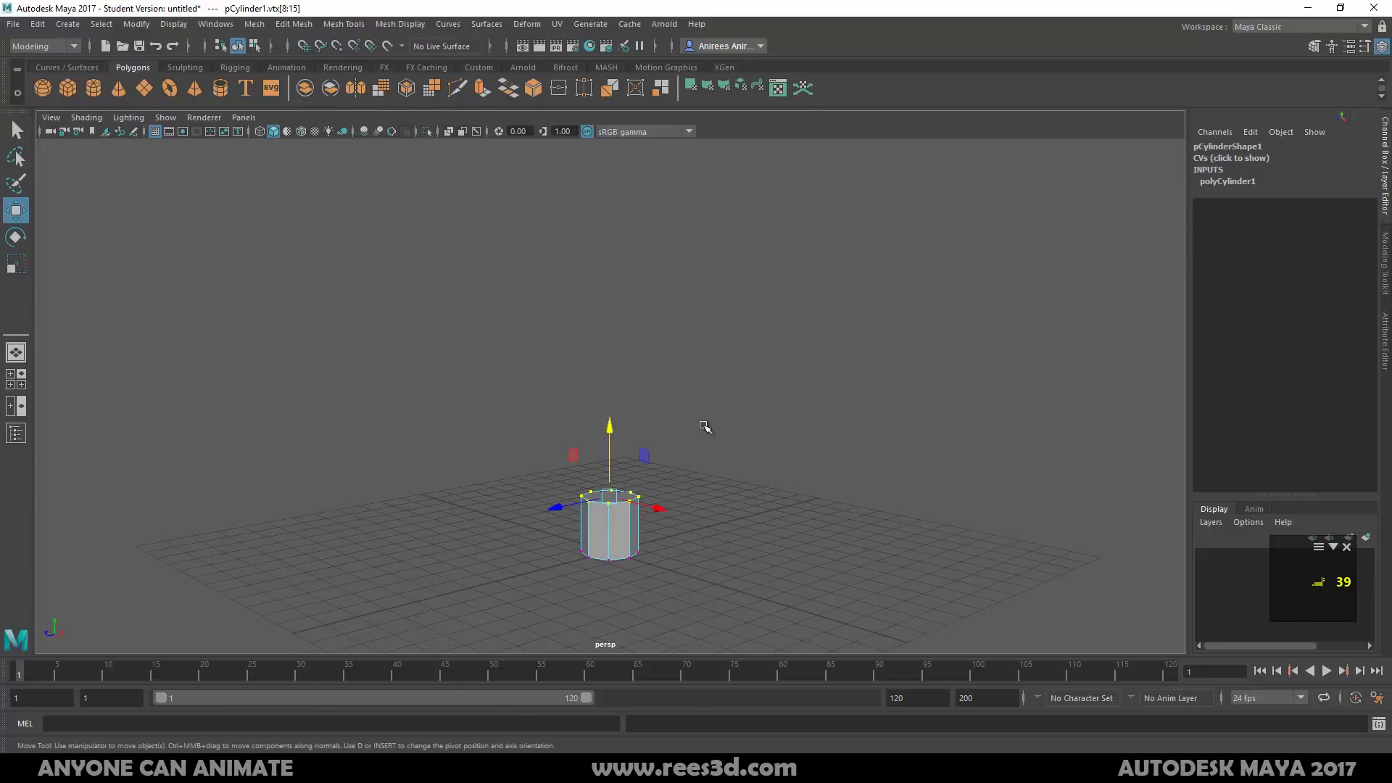
left_click_drag(618, 505, 609, 188)
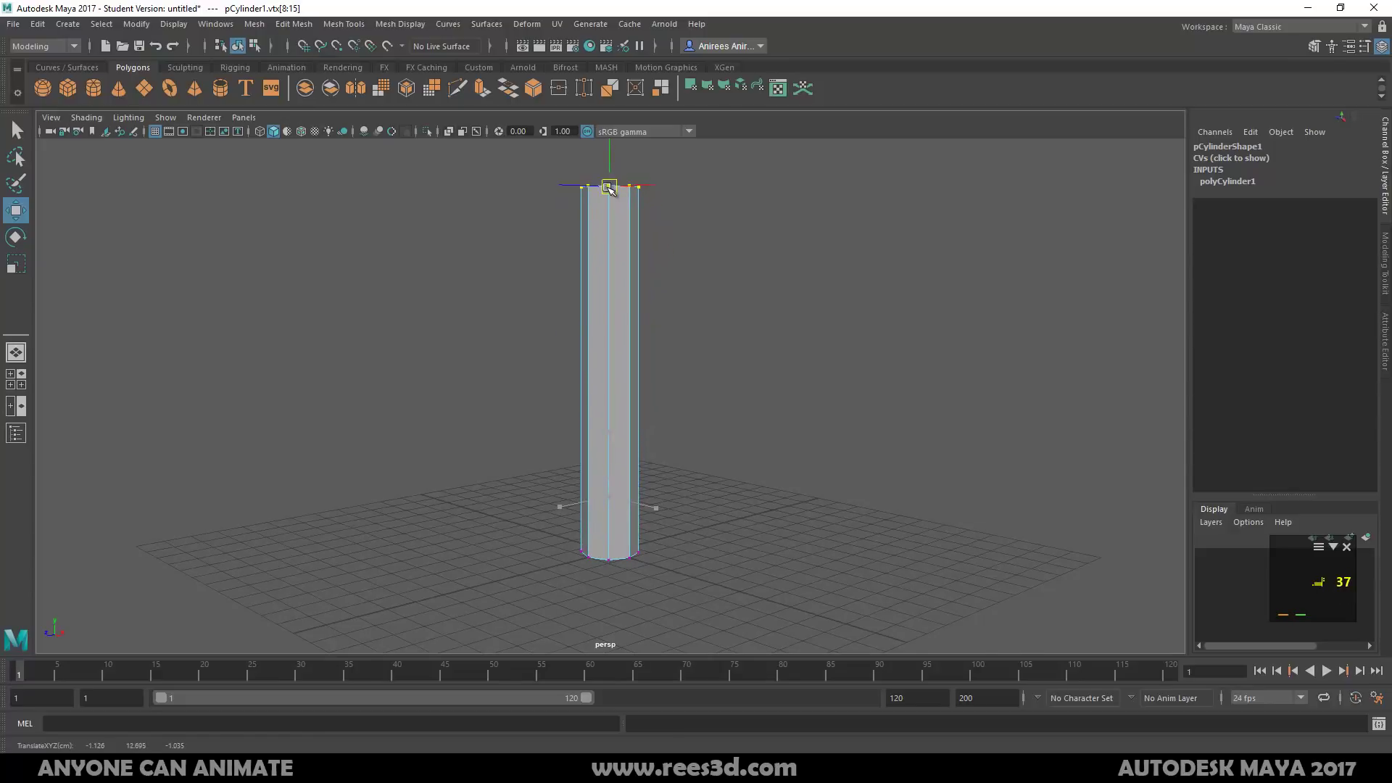
left_click_drag(774, 485, 592, 557, "alt")
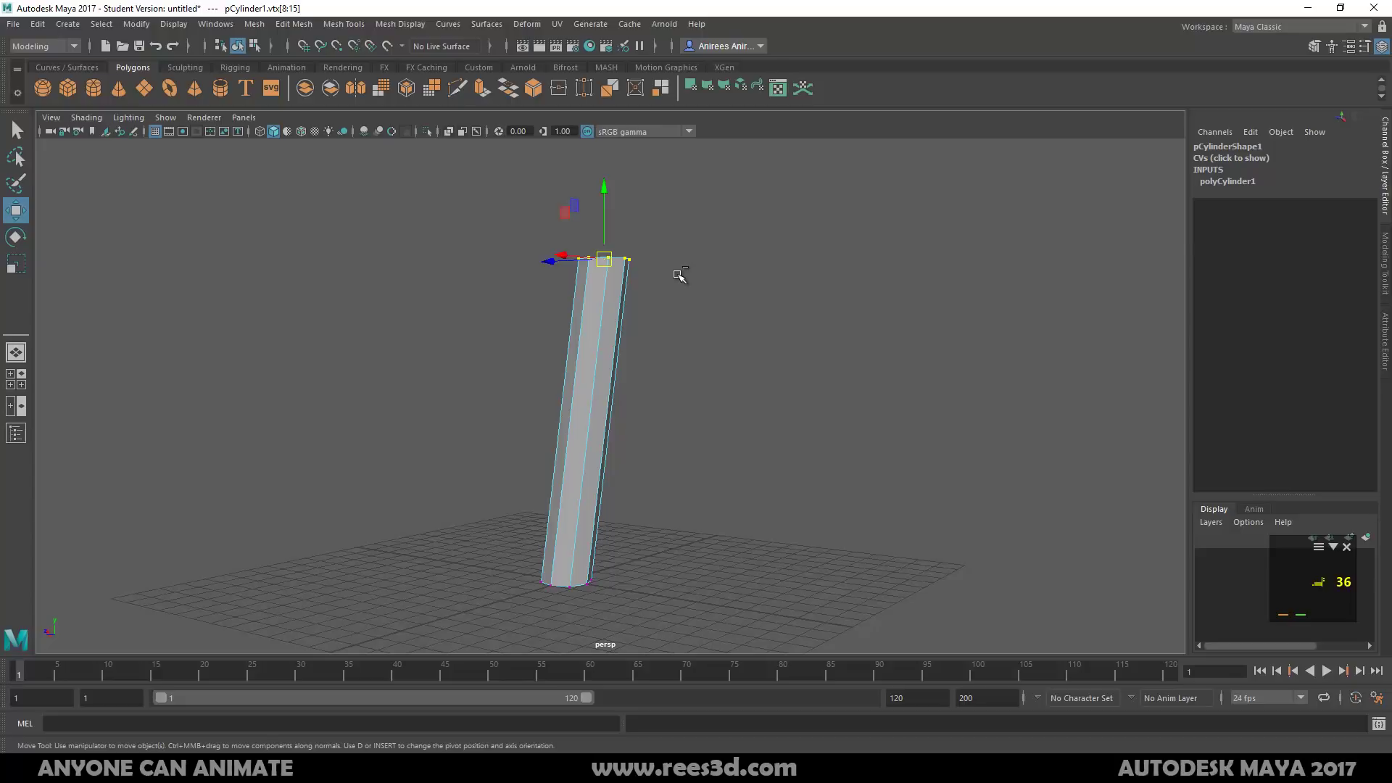
key("ctrl+z")
left_click_drag(593, 610, 711, 677, "alt")
left_click_drag(712, 584, 739, 515, "alt")
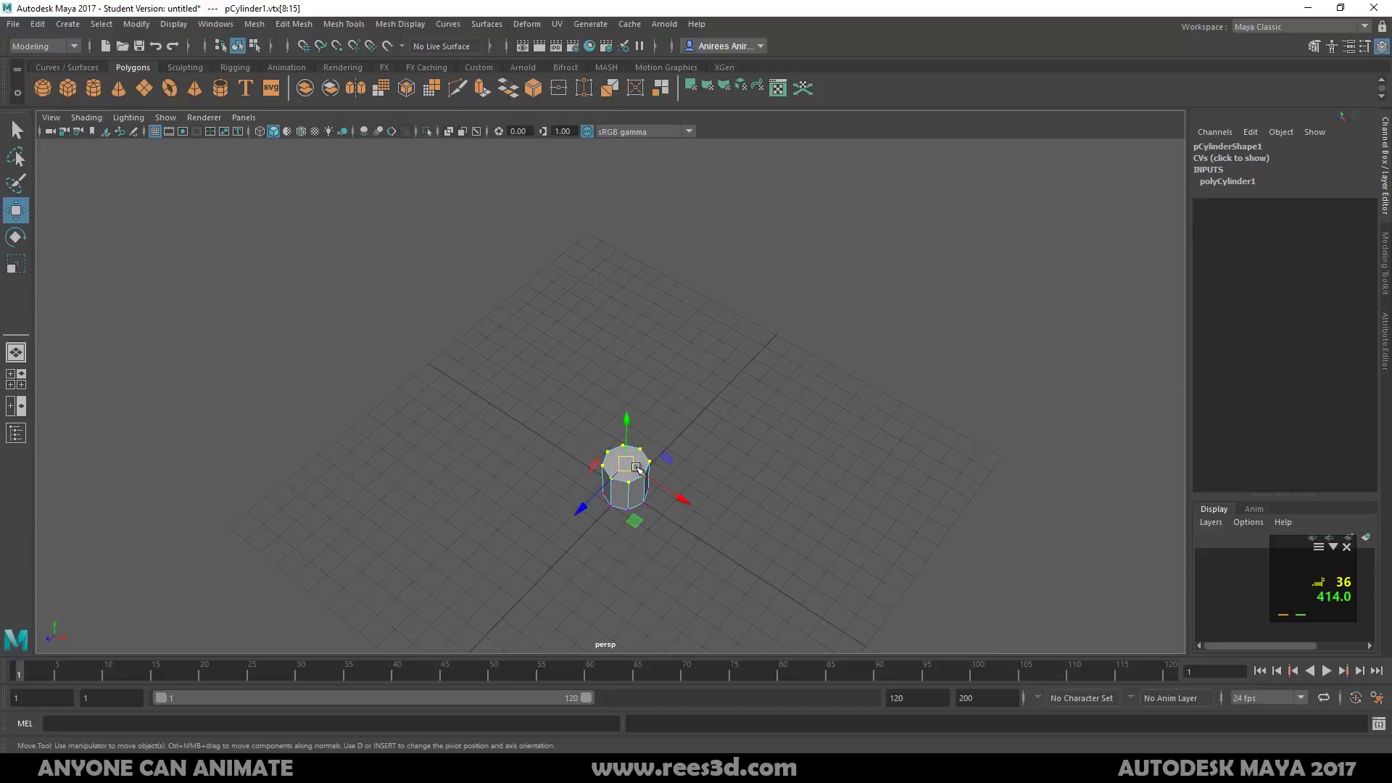
left_click_drag(629, 464, 631, 187)
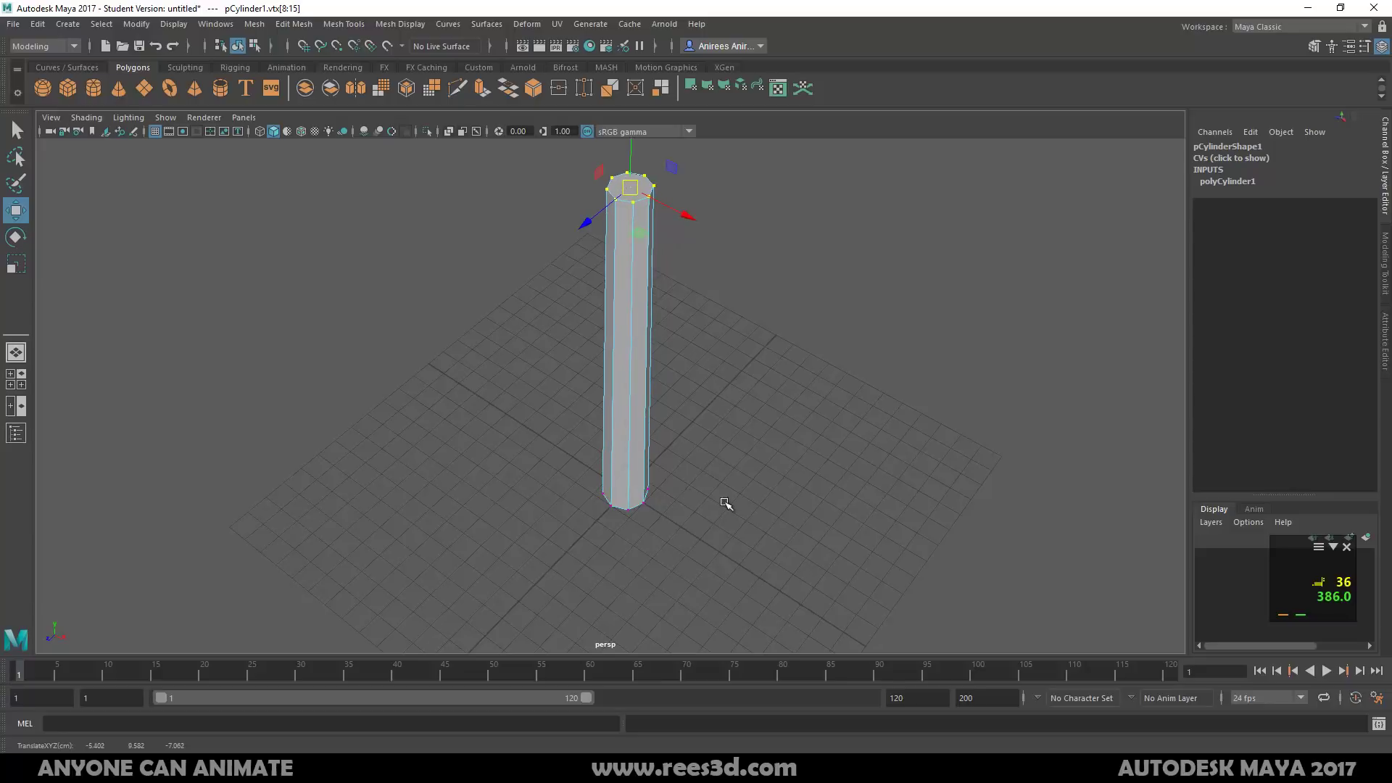
left_click_drag(755, 503, 640, 433, "alt")
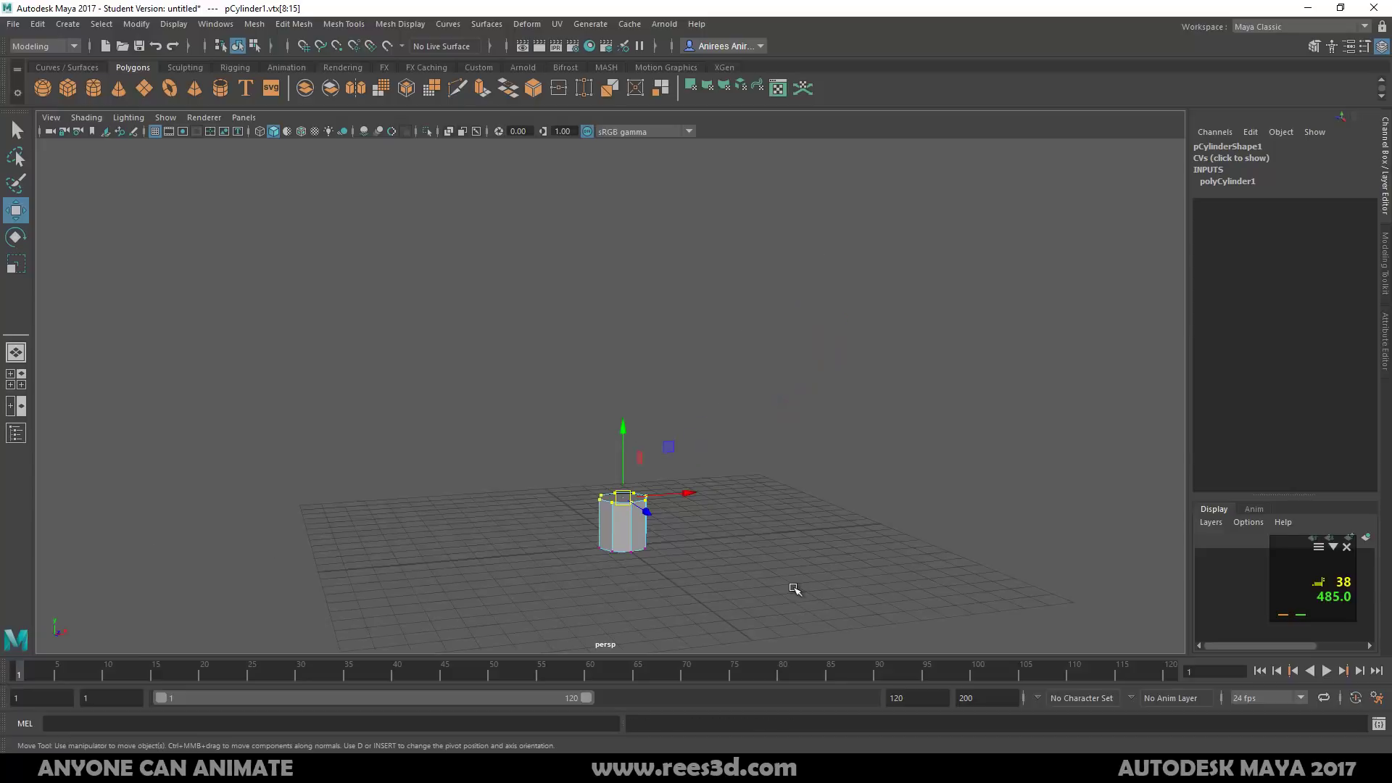
Move the top vertices straight up along the Y axis to stretch the cylinder into a tall column
left_click_drag(794, 588, 618, 572, "alt")
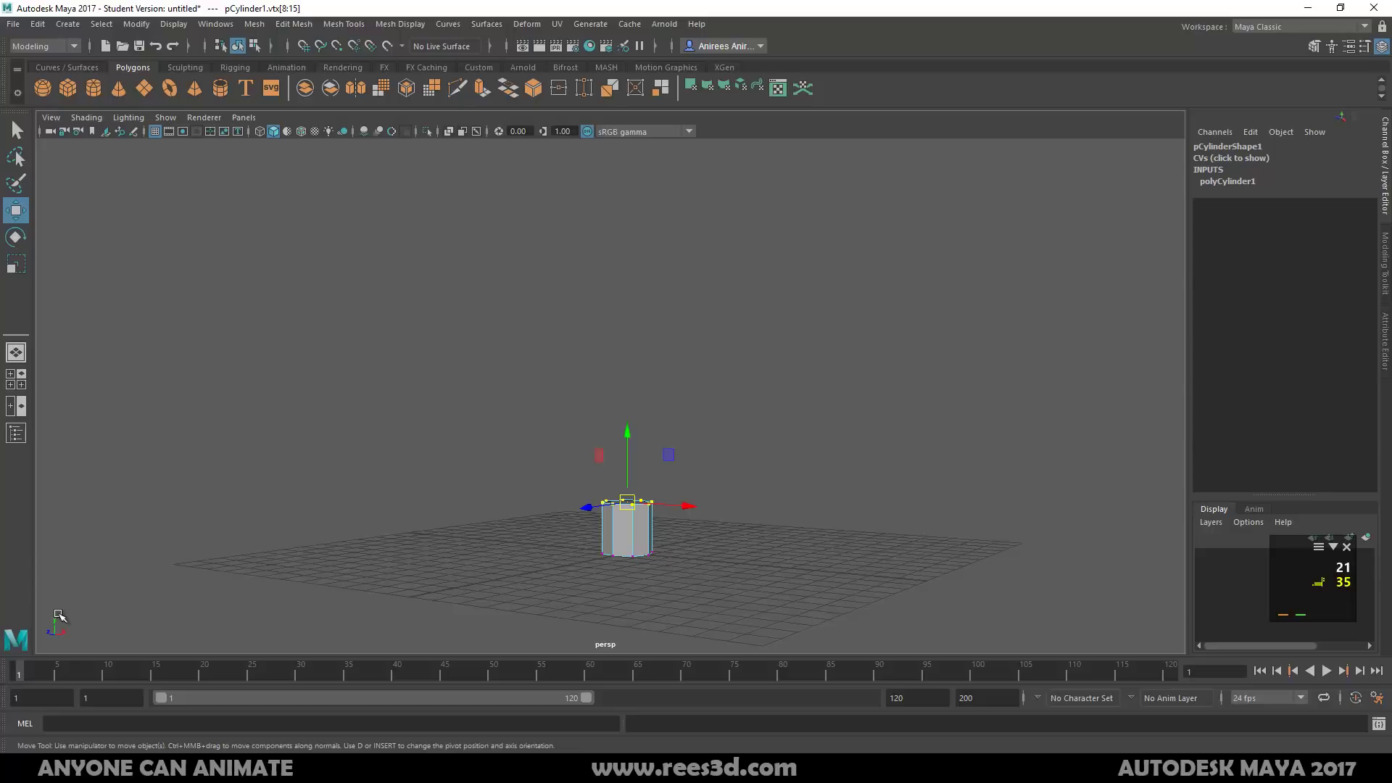
left_click_drag(617, 445, 616, 110)
left_click_drag(558, 445, 536, 478, "alt")
left_click(15, 266)
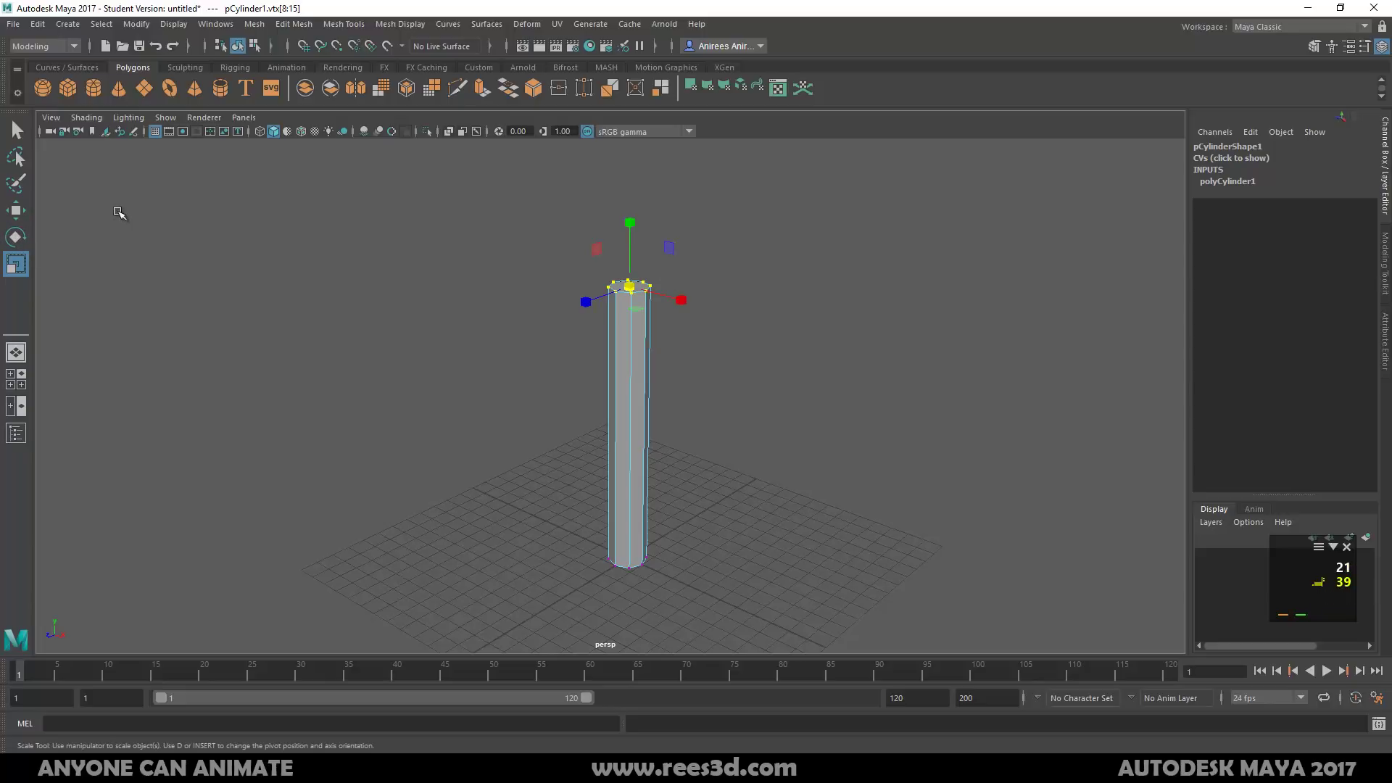
key("w")
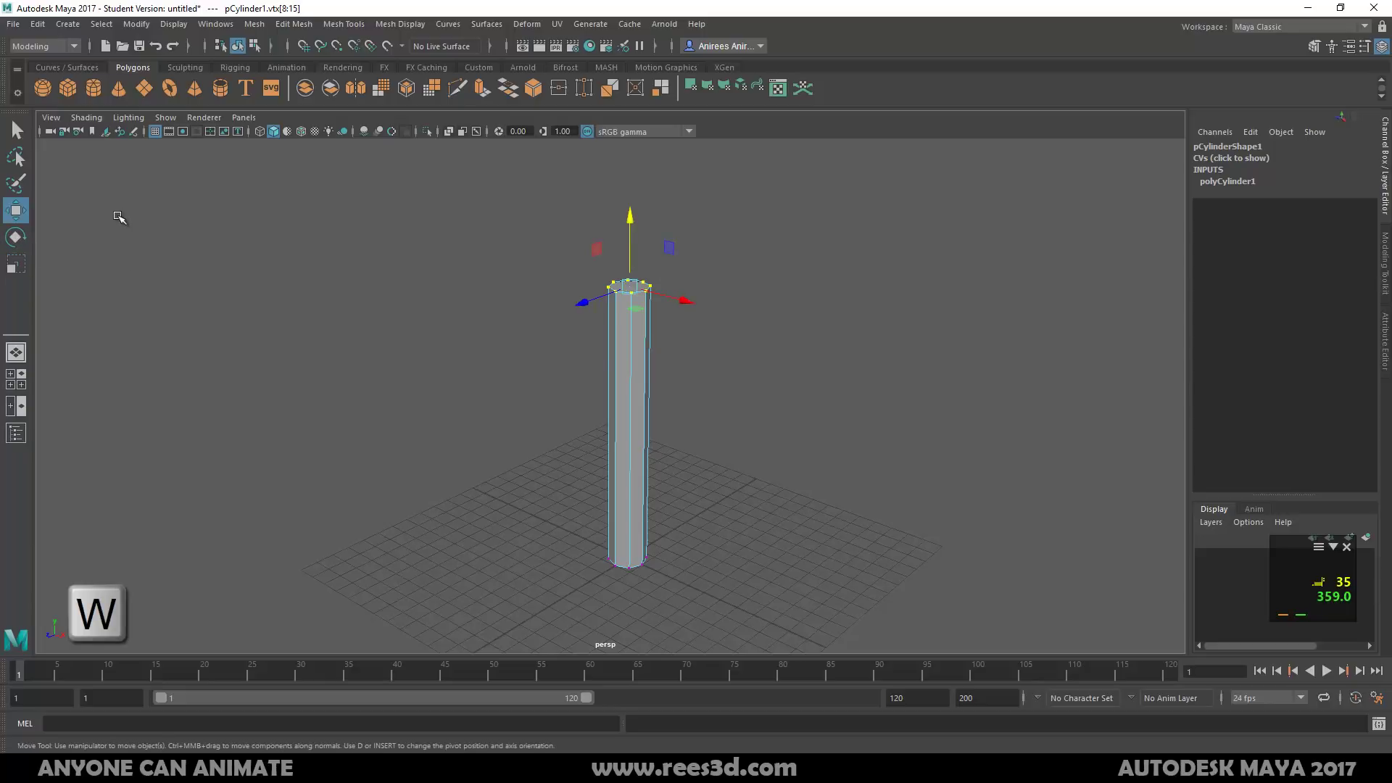
key("e")
key("r")
key("w")
key("e")
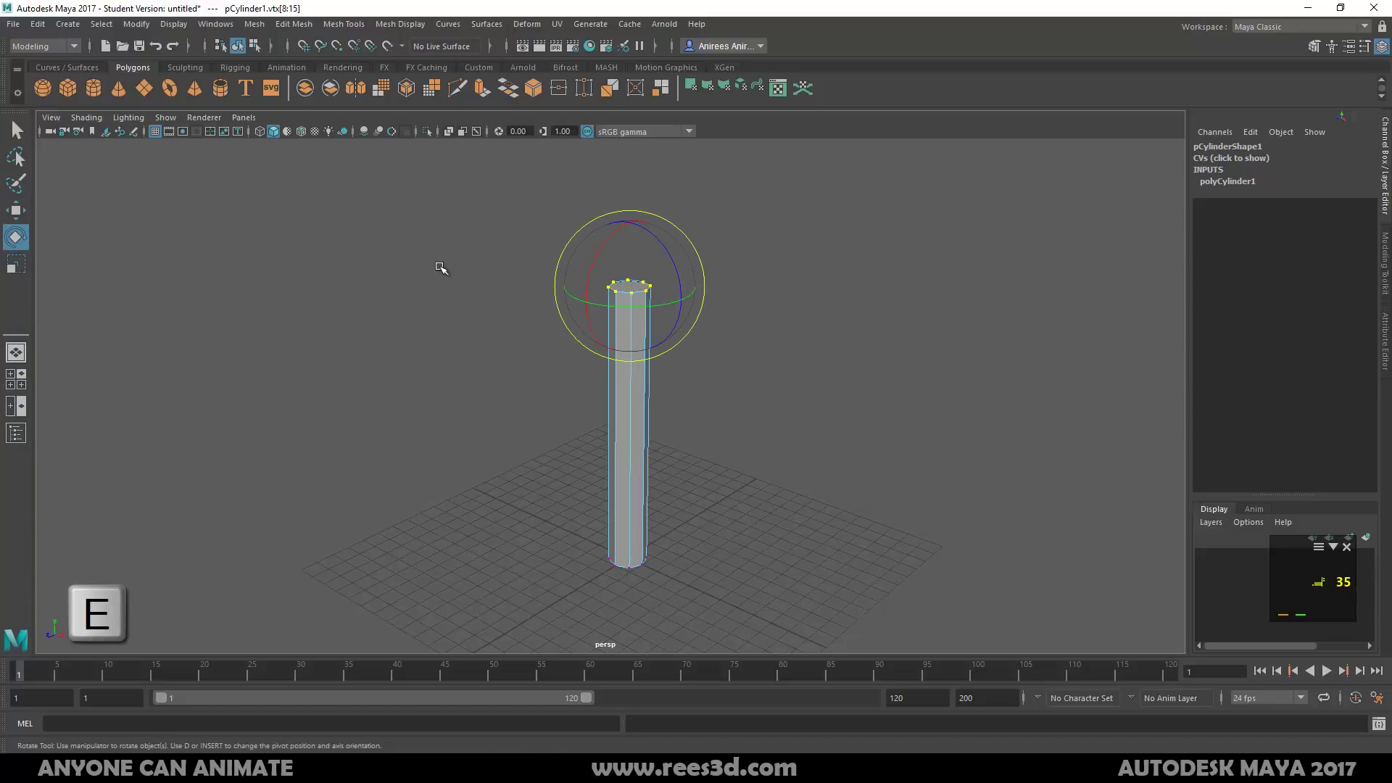
Scale the top vertices inward uniformly to taper the column to a narrow tip
key("r")
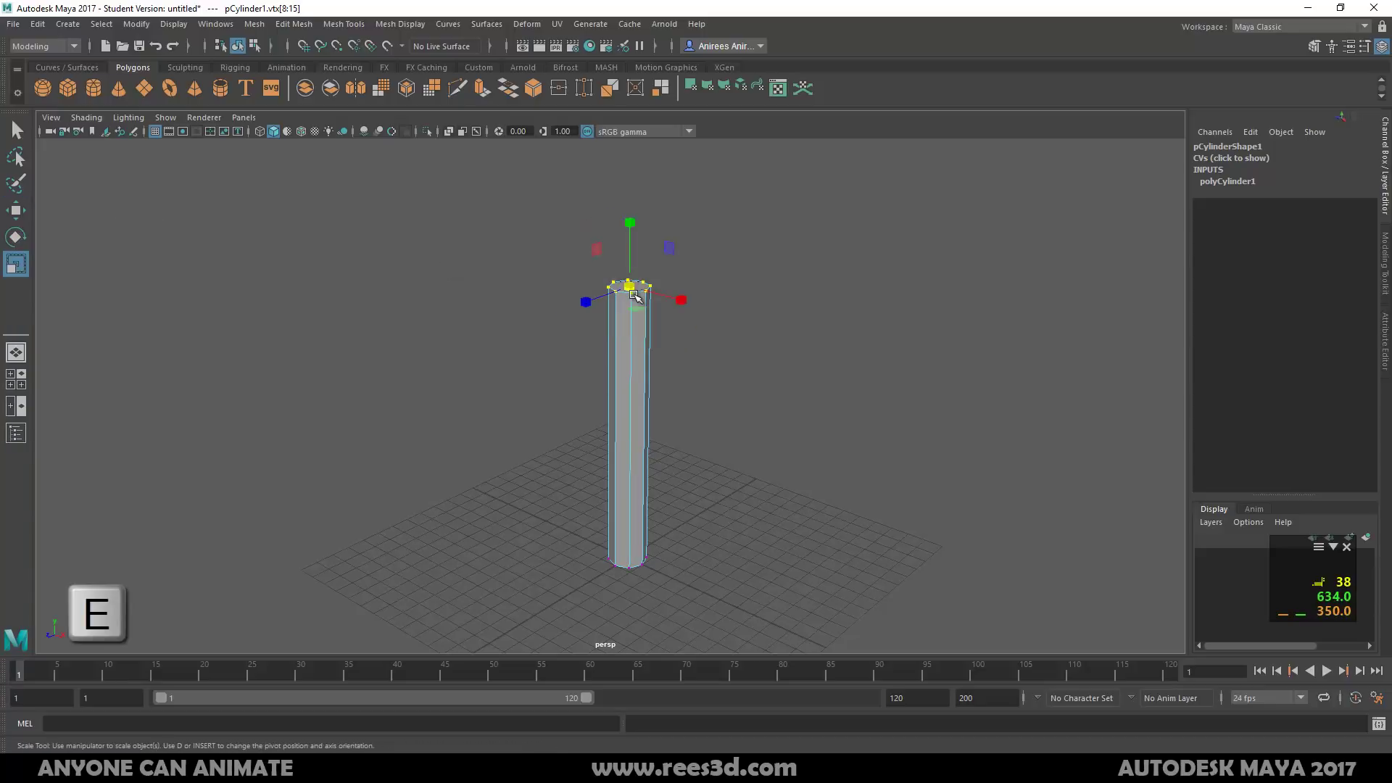
left_click_drag(627, 288, 610, 288)
left_click_drag(614, 449, 632, 426, "alt")
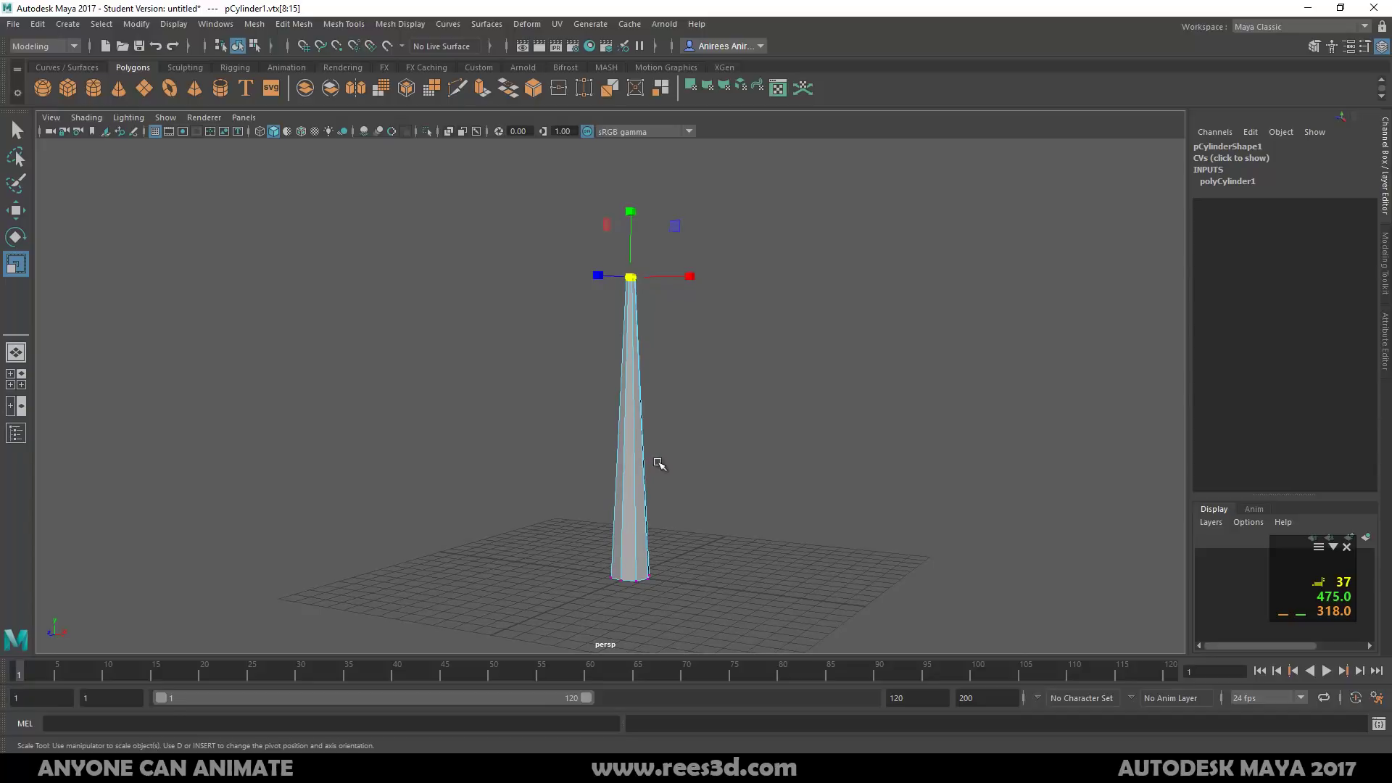
mouse_move(659, 464)
left_mouse_down("alt")
mouse_move(720, 457)
mouse_move(585, 465)
mouse_move(642, 458)
left_mouse_up("alt")
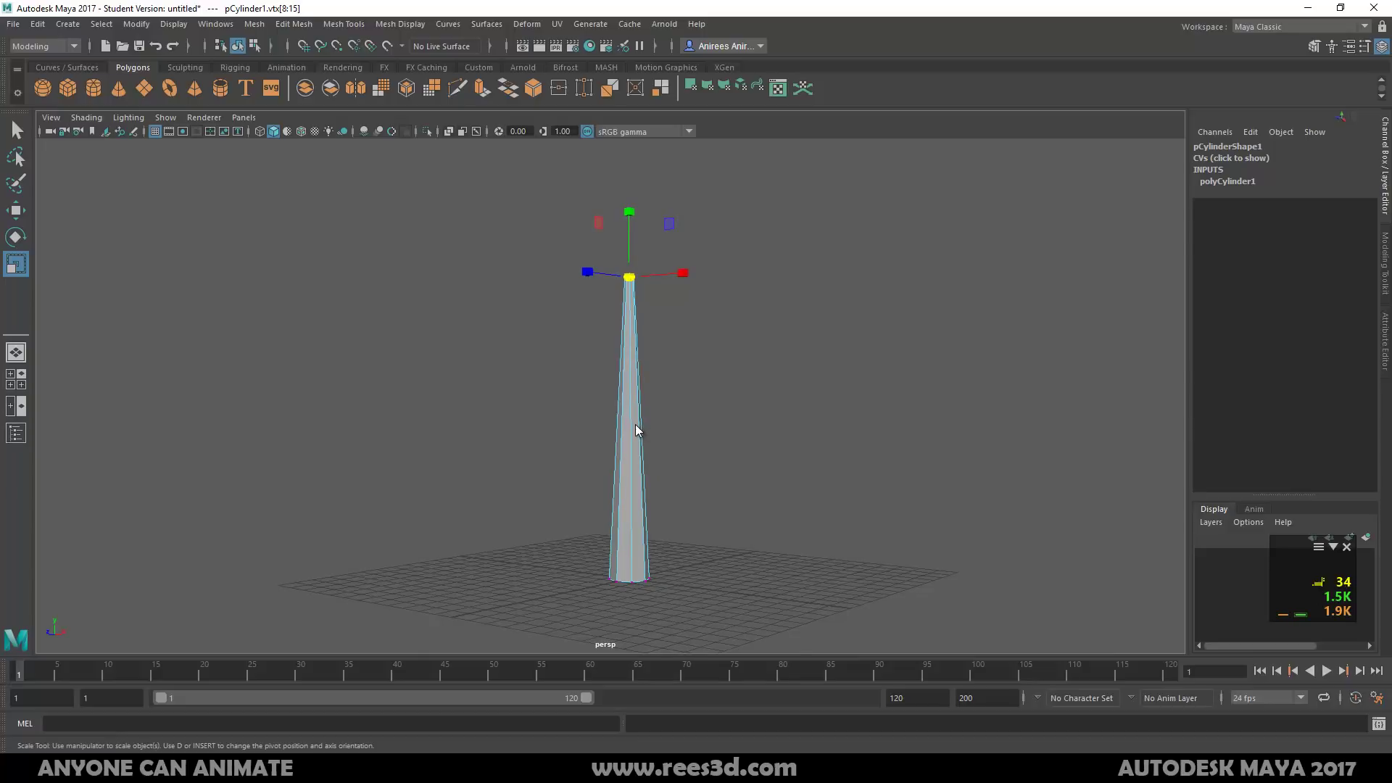
Return the column to object mode and insert an edge loop around its middle
right_click(638, 430)
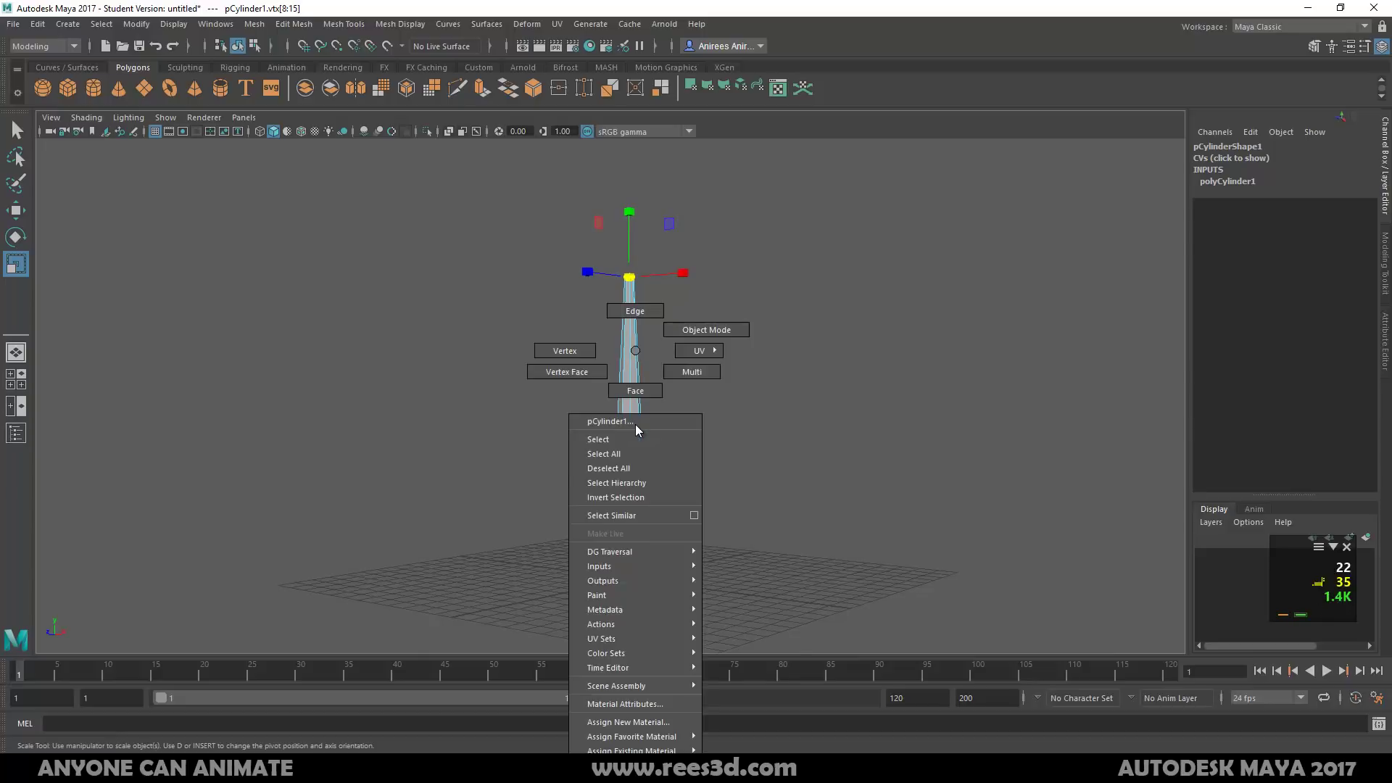
left_click(632, 439)
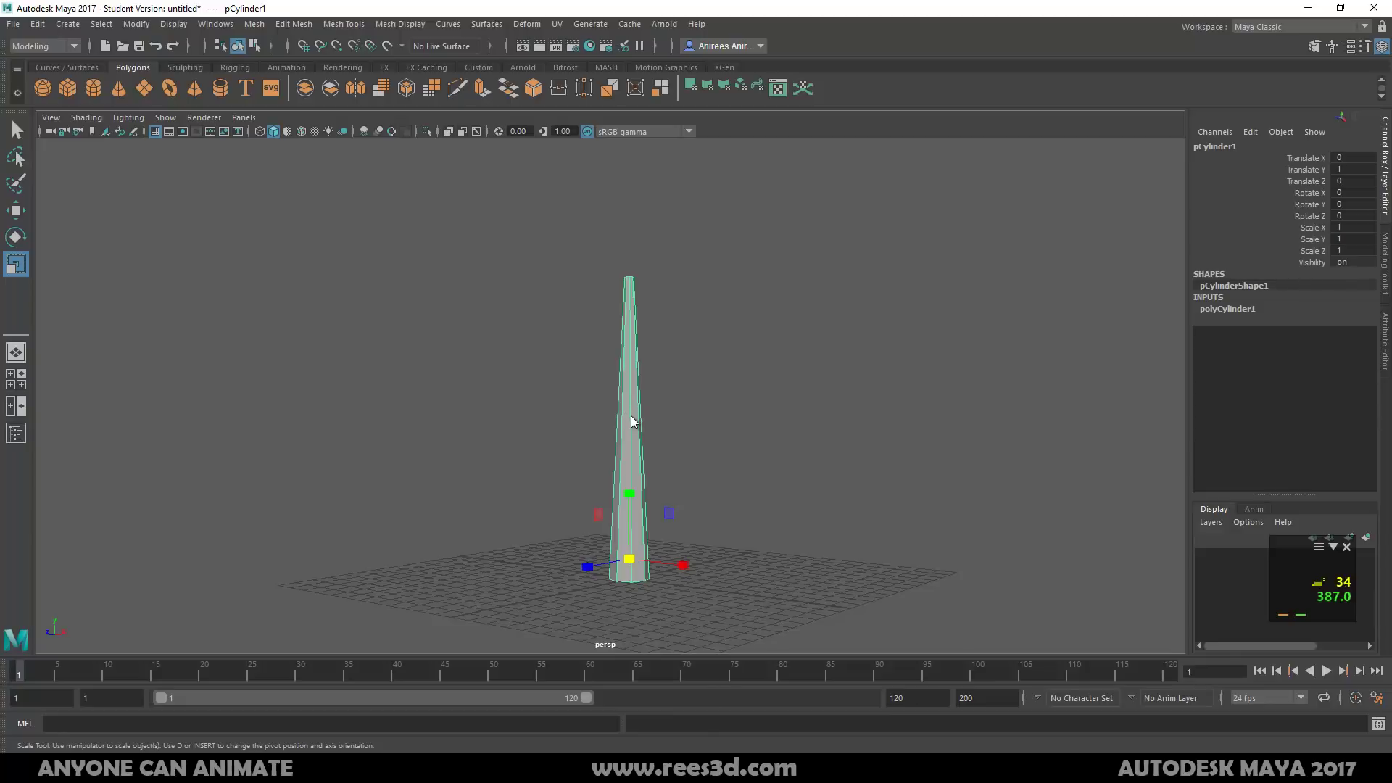
right_click_drag(631, 419, 563, 439, "shift")
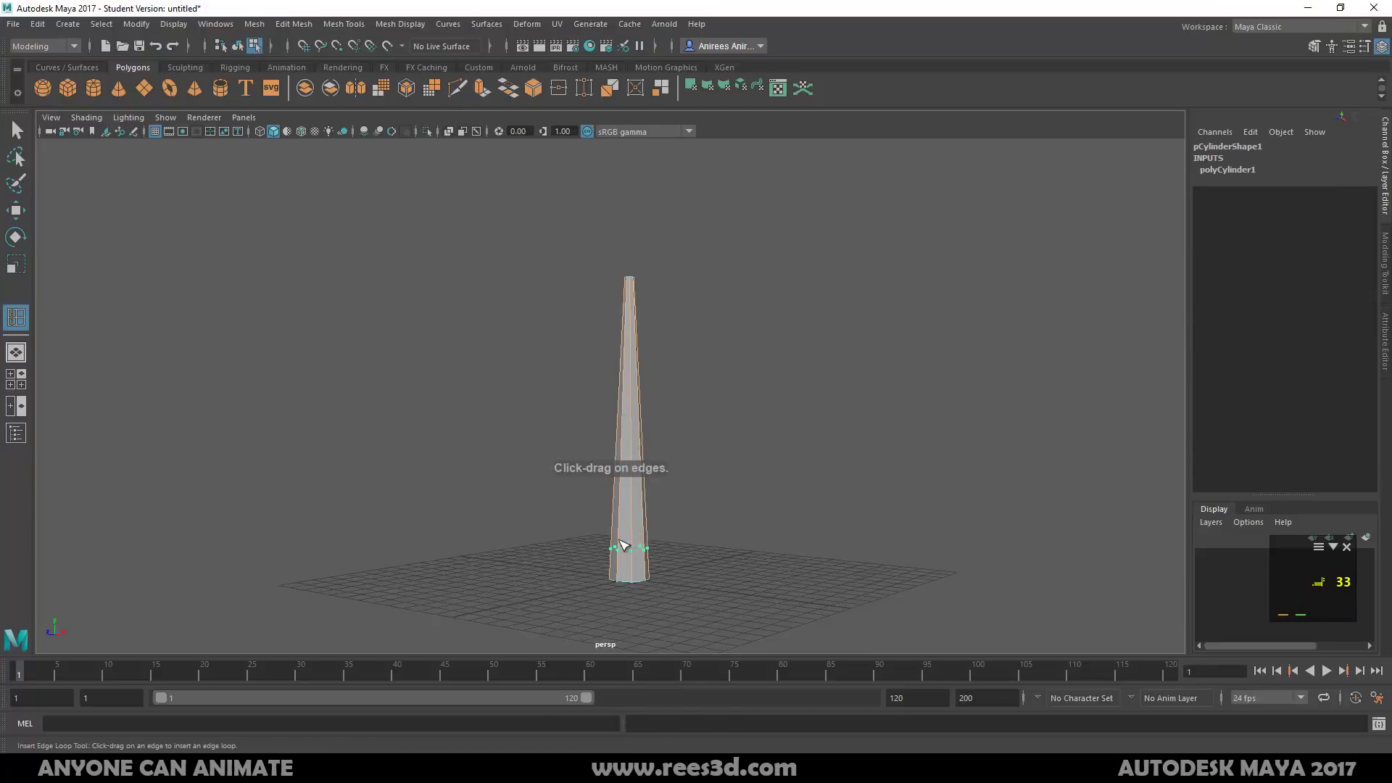
left_click(637, 434)
Move the middle edge loop slightly in negative X to bend the column
key("w")
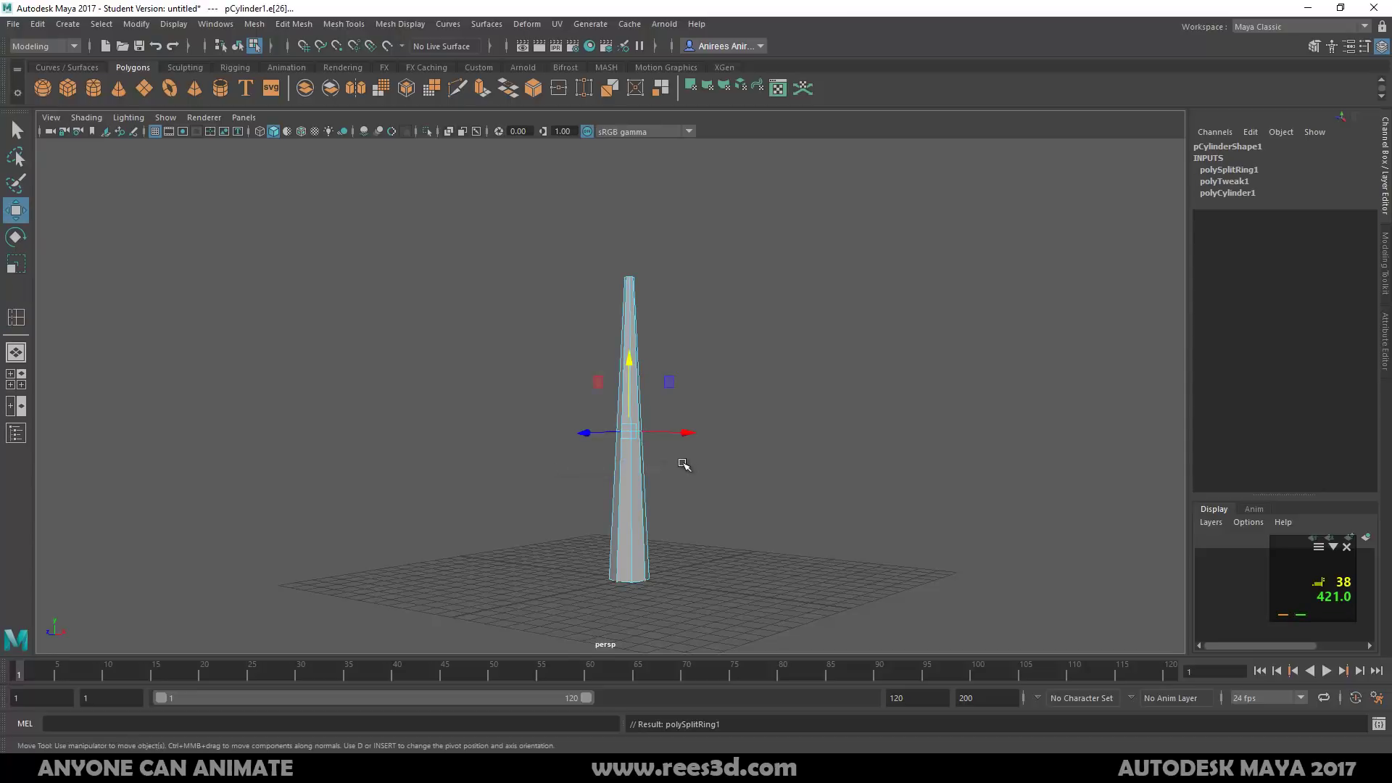
key("w")
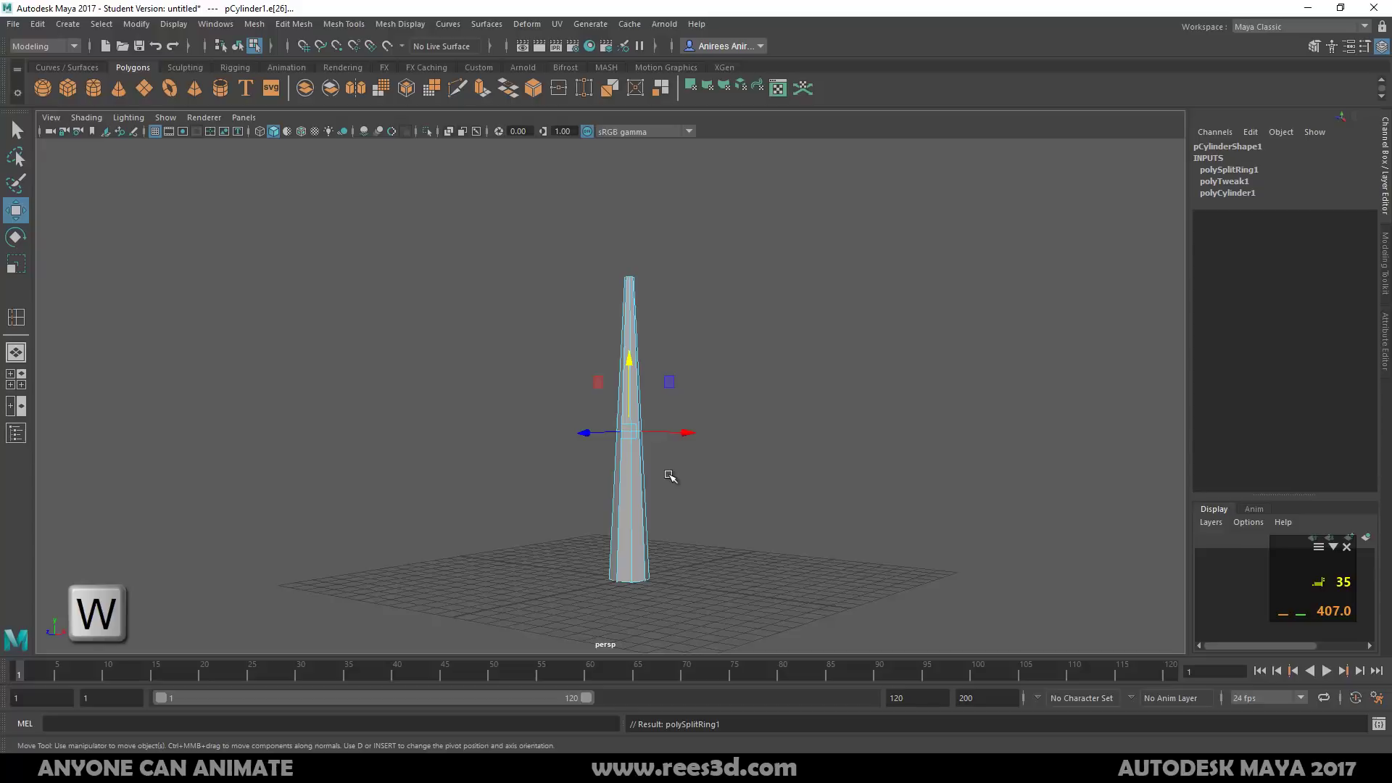
left_click_drag(684, 433, 706, 461)
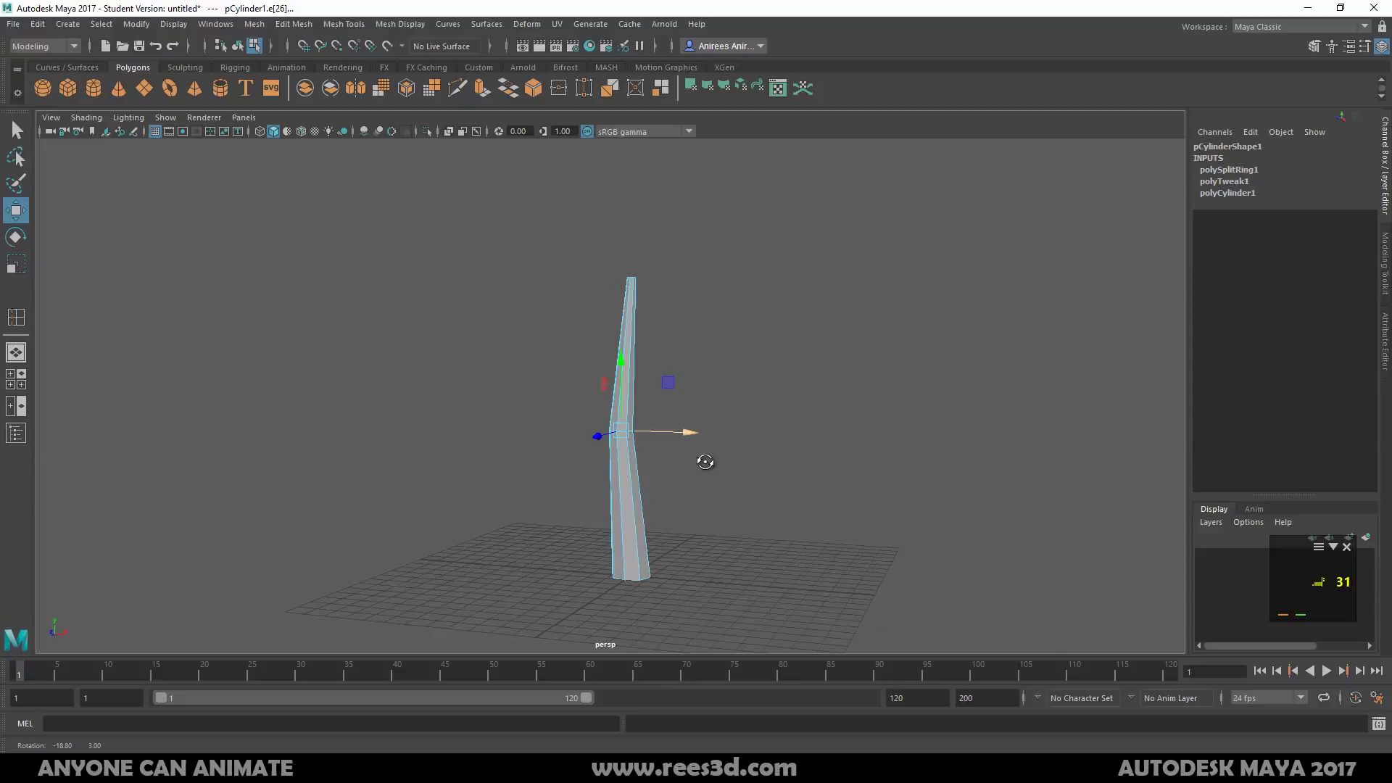
left_click_drag(681, 489, 650, 475, "alt")
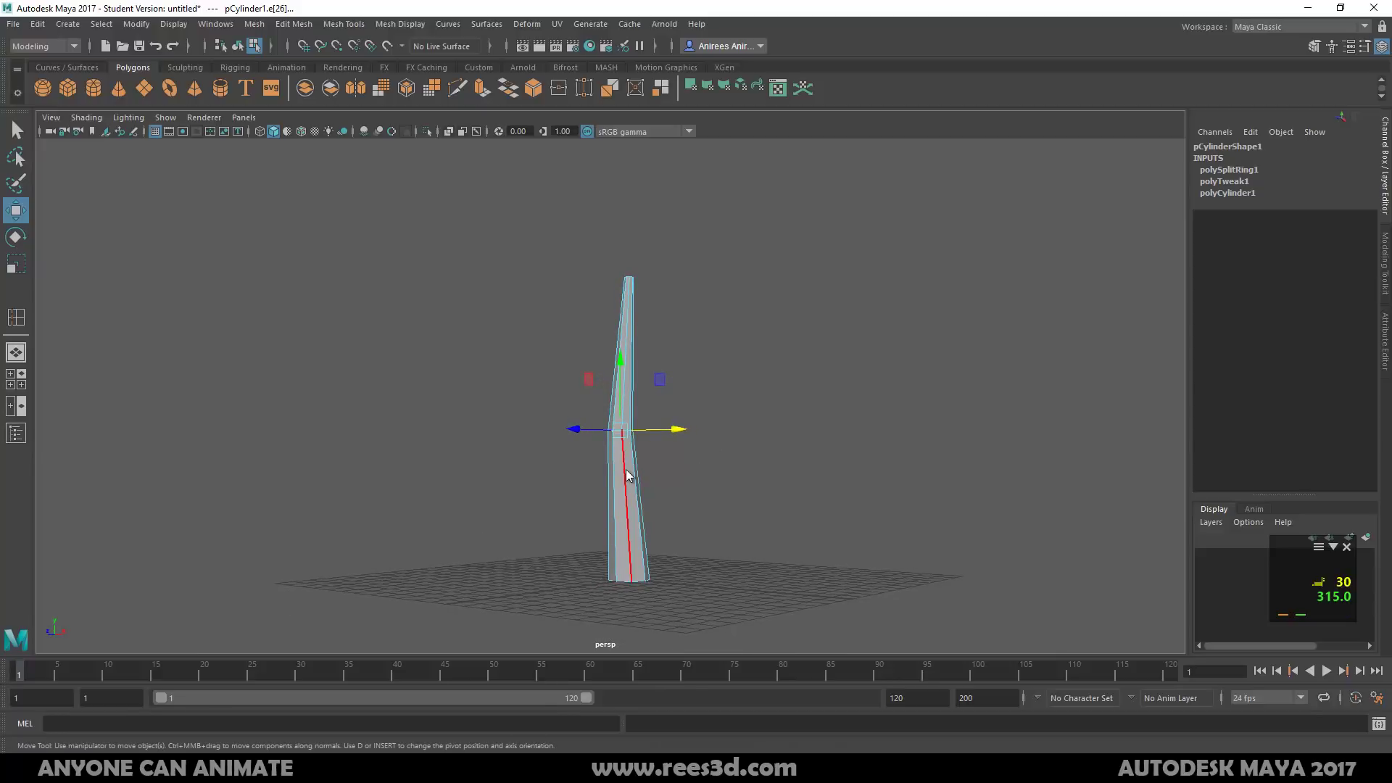
Connect the vertical edges of the column's upper section to add an edge loop halfway up it
right_click_drag(625, 395, 634, 309)
left_click_drag(593, 313, 659, 349)
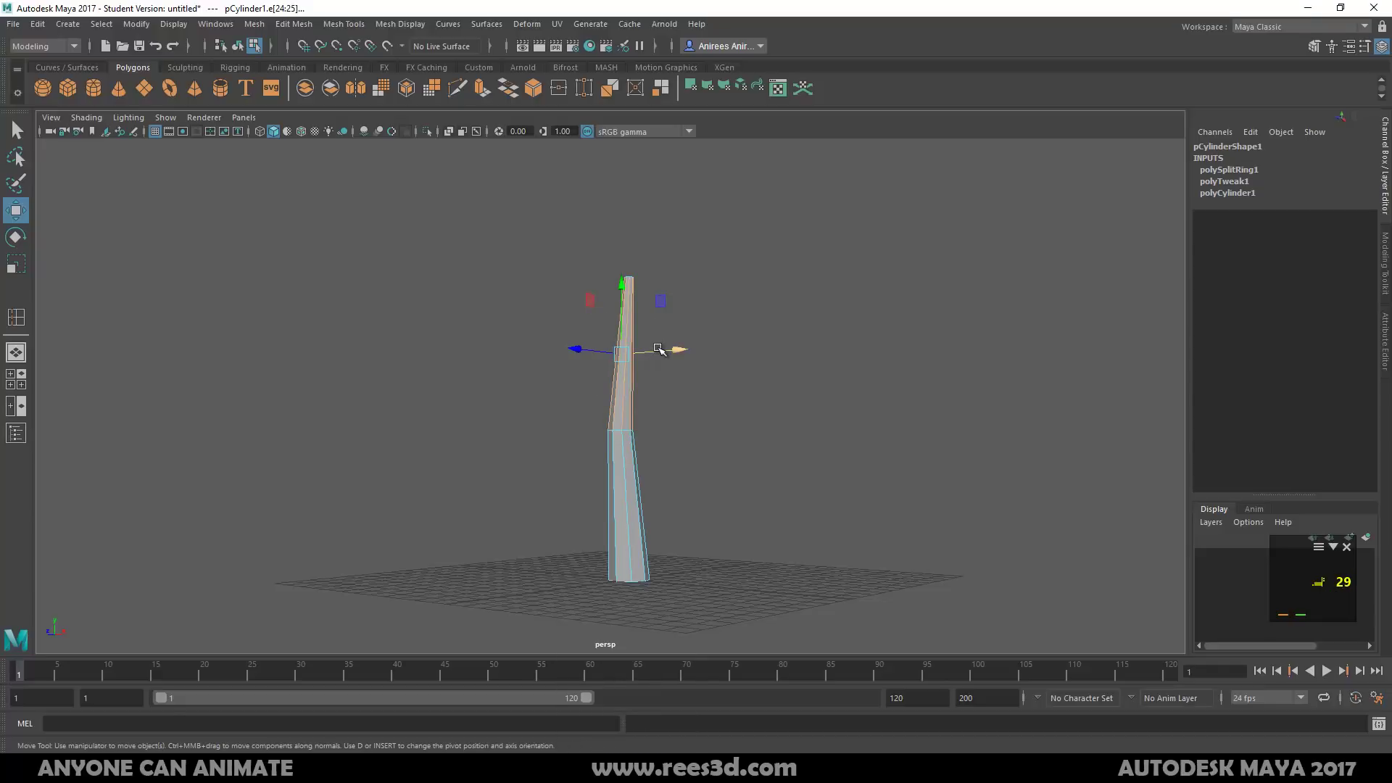
right_click_drag(629, 332, 635, 533, "shift")
Select the new edge loop in the upper section and shift it slightly in negative X
left_click_drag(699, 451, 731, 454, "alt")
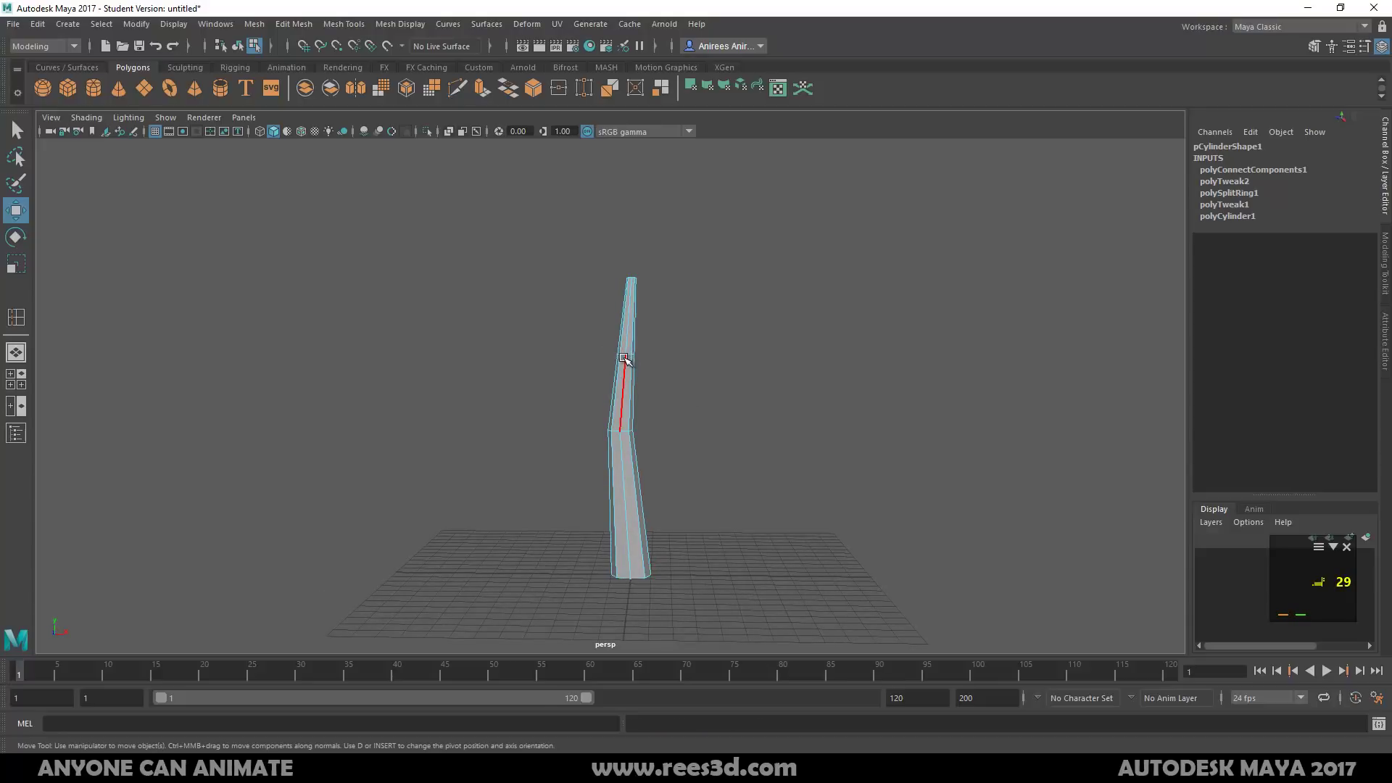
right_click_drag(624, 368, 671, 404, "alt")
key("Return")
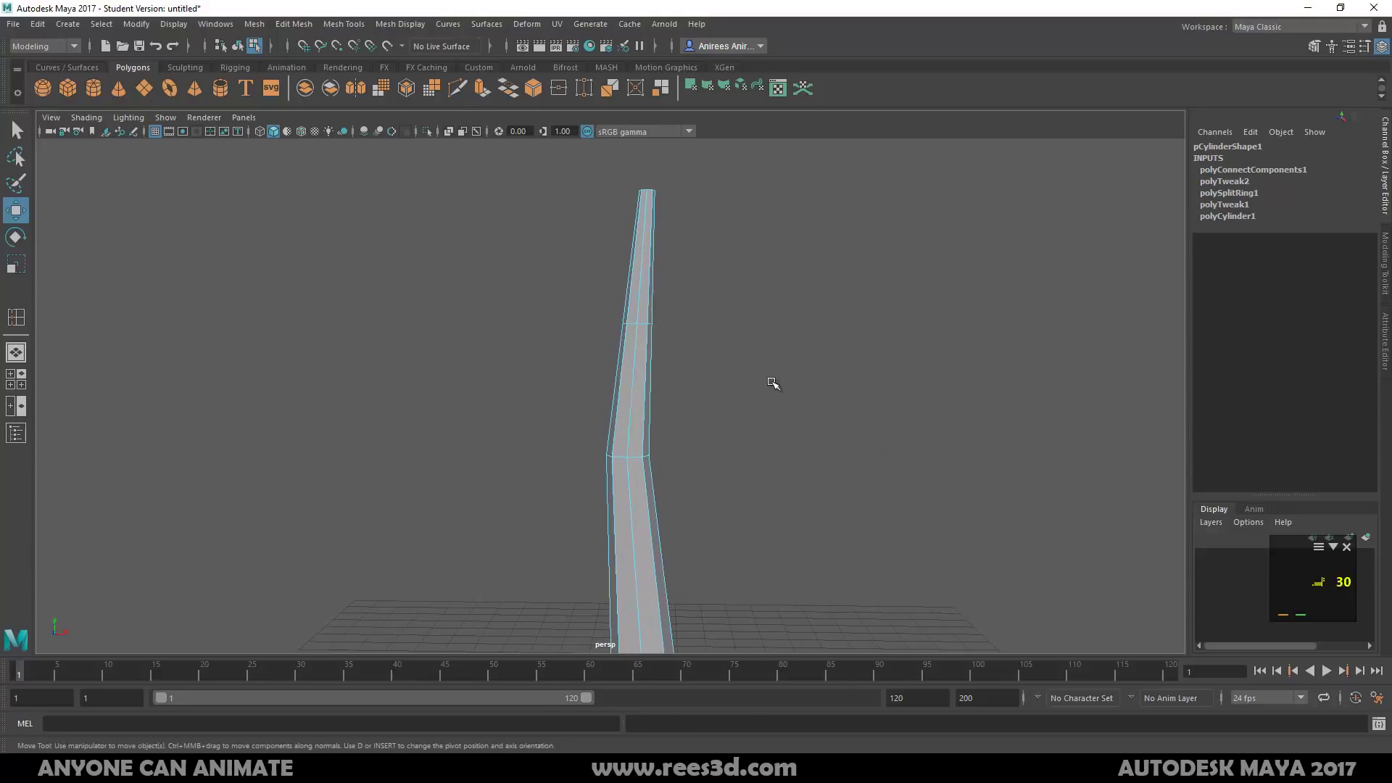
right_click_drag(627, 357, 907, 385, "alt")
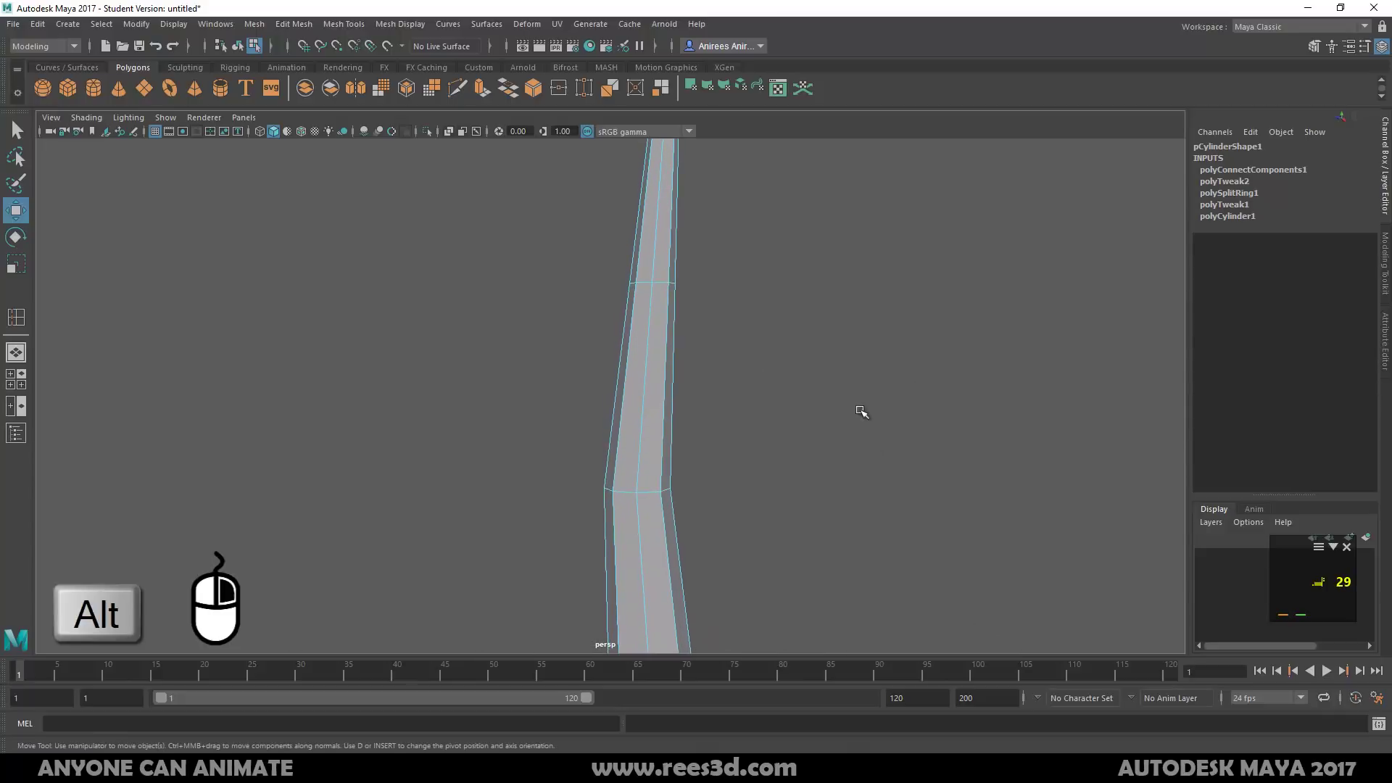
right_click_drag(683, 349, 806, 378, "alt")
middle_click_drag(807, 379, 777, 472, "alt")
right_click_drag(658, 391, 765, 416, "alt")
middle_click_drag(765, 417, 748, 469, "alt")
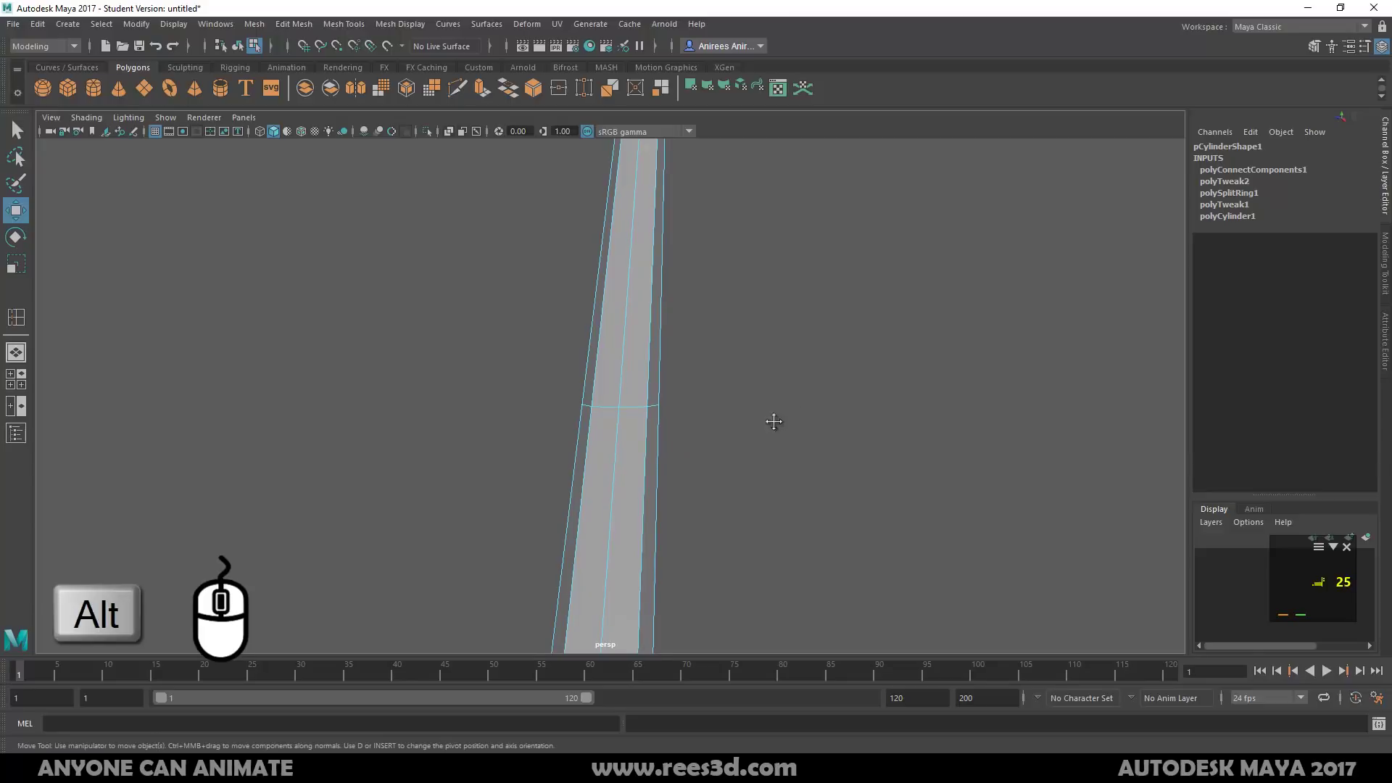
mouse_move(774, 421)
middle_mouse_down("alt")
mouse_move(755, 472)
mouse_move(799, 420)
mouse_move(786, 407)
middle_mouse_up("alt")
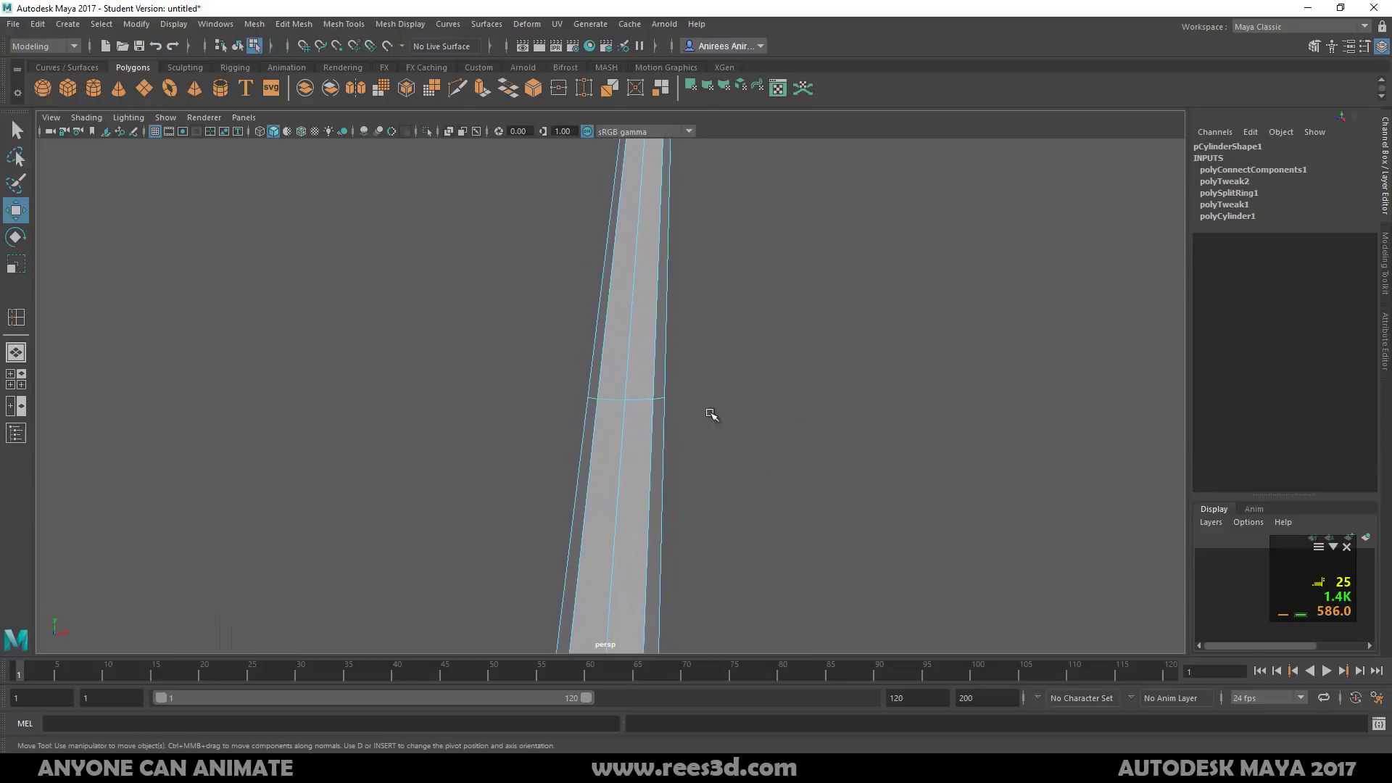
double_click(644, 400)
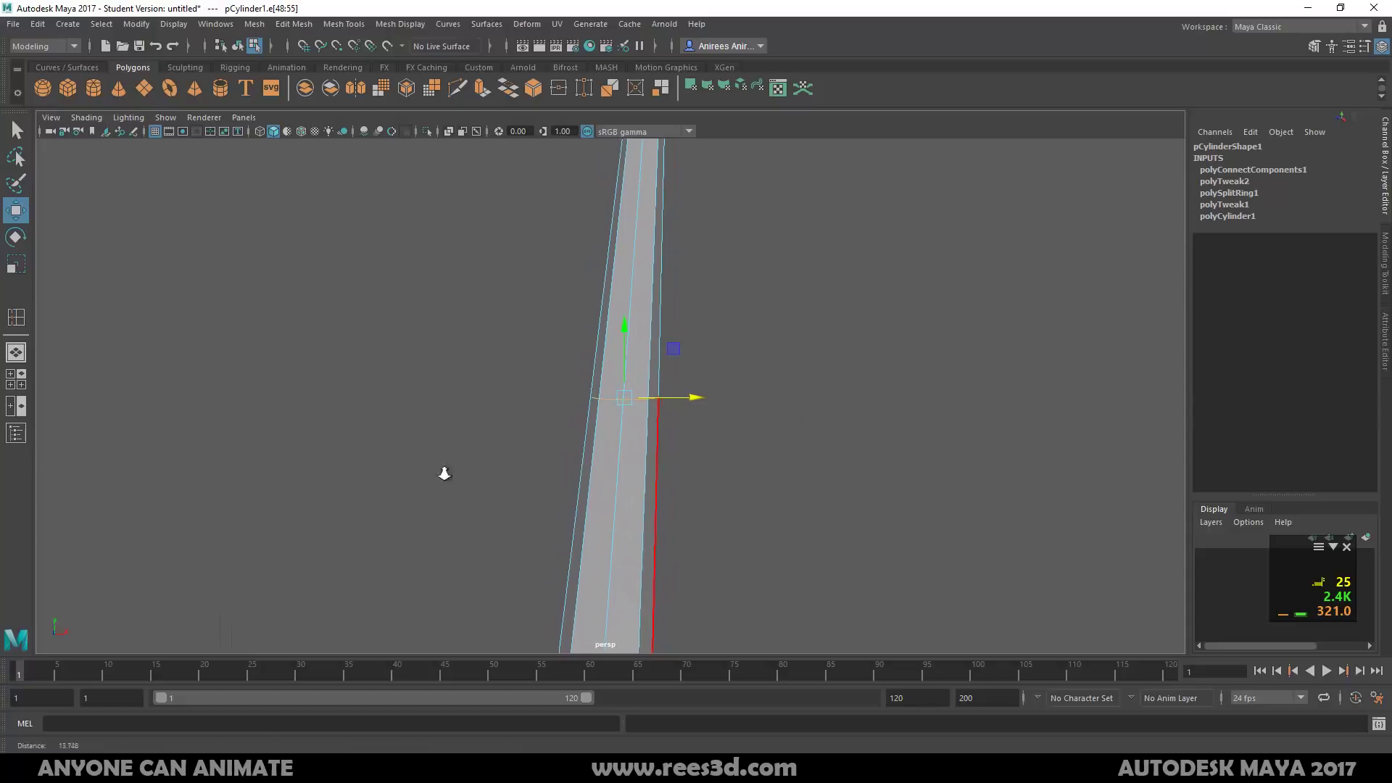
Connect the vertical edges of the lower section to add an edge loop and move it slightly in positive X
right_click_drag(444, 474, 355, 476, "alt")
right_click_drag(638, 494, 589, 487, "alt")
middle_click_drag(653, 478, 650, 400, "alt")
left_click_drag(685, 318, 735, 400)
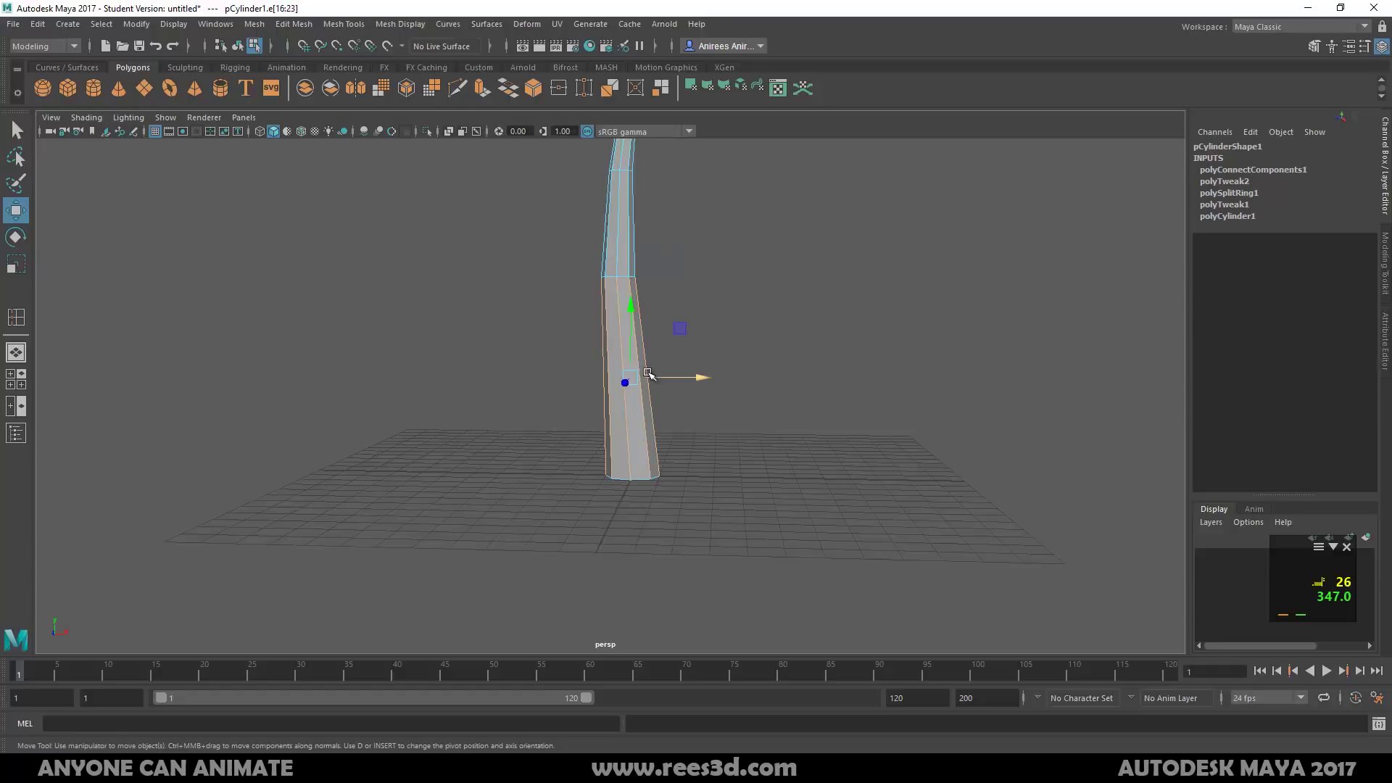
right_click(619, 353, "shift")
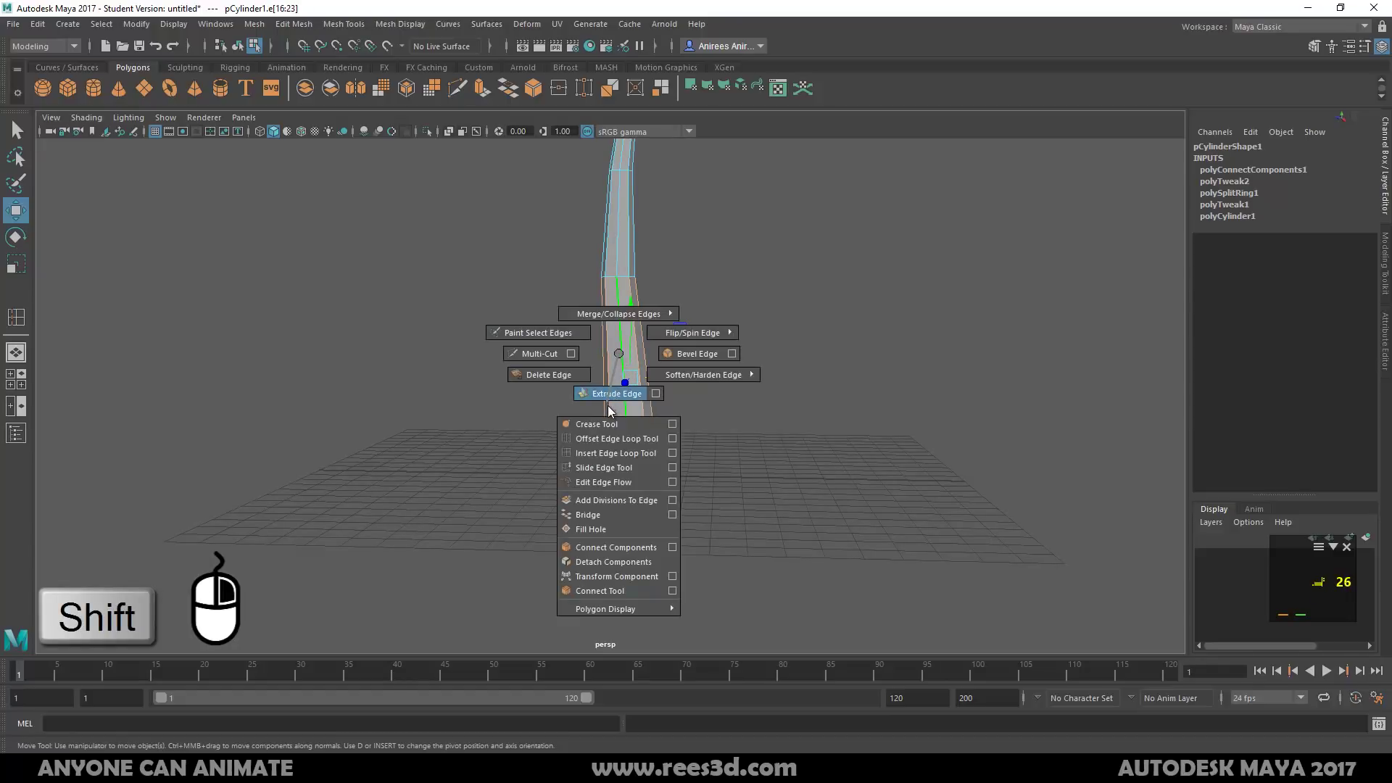
right_click_drag(608, 406, 615, 548, "shift")
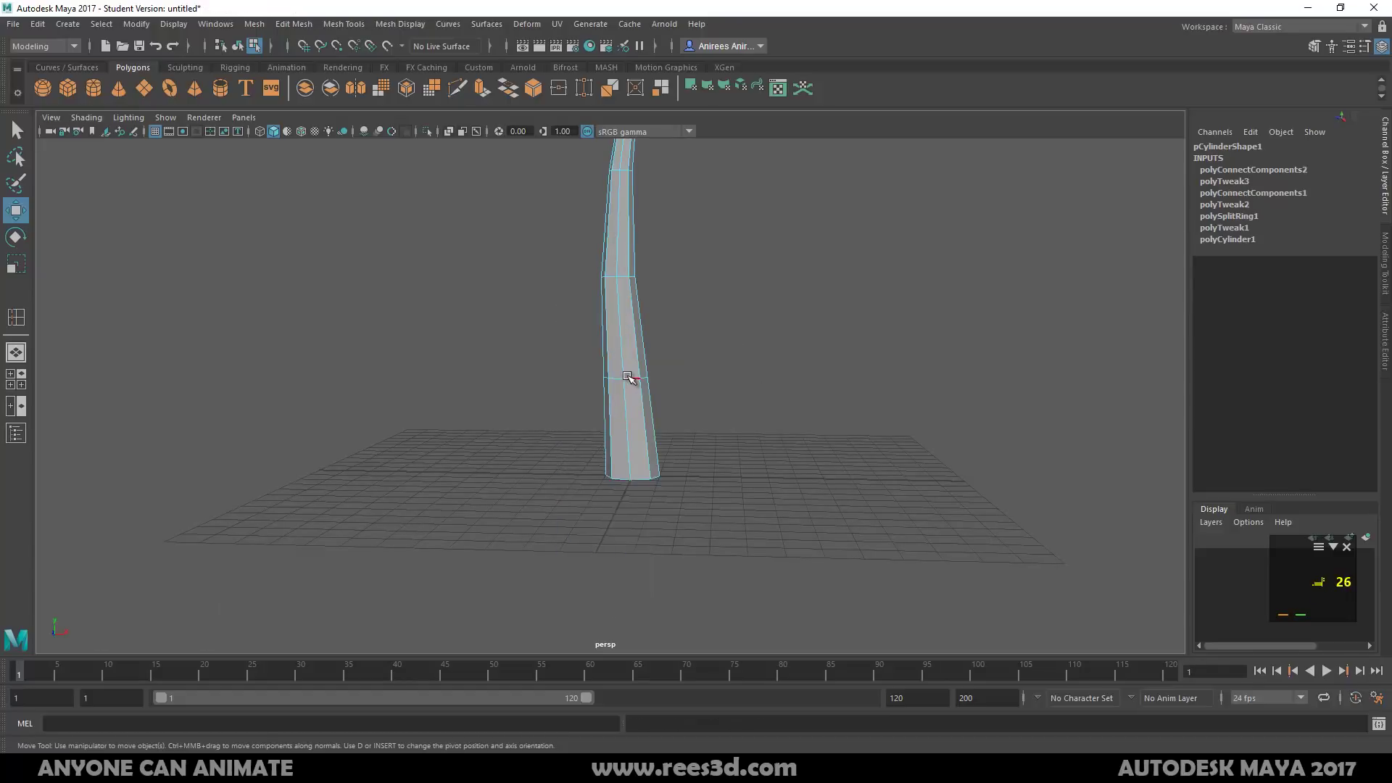
left_click_drag(693, 379, 630, 330)
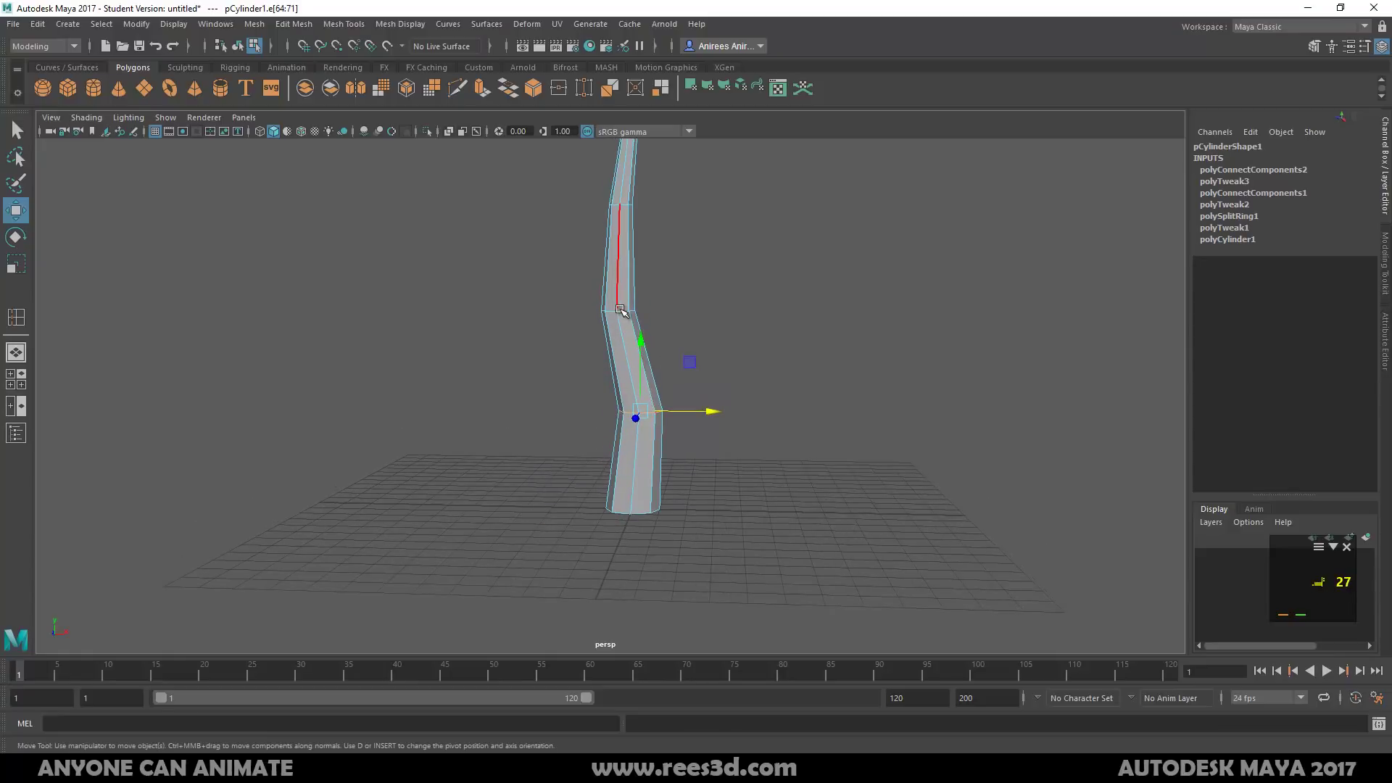
Select the ring of vertices at the column's middle and move it slightly in positive X to soften the bend
left_click(625, 311)
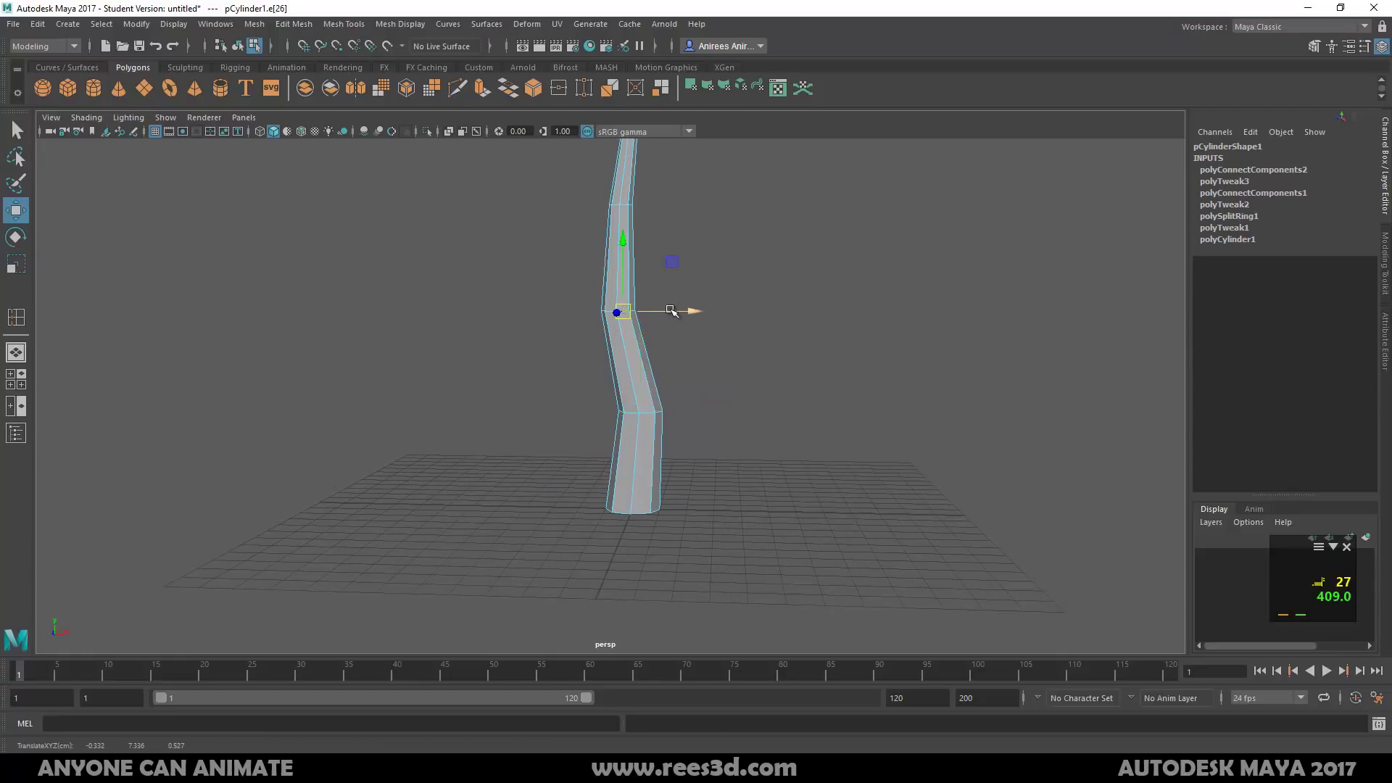
double_click(612, 312)
right_click_drag(633, 346, 563, 335)
left_click_drag(549, 288, 704, 313)
right_click_drag(738, 320, 591, 333, "alt")
middle_click_drag(654, 331, 659, 414, "alt")
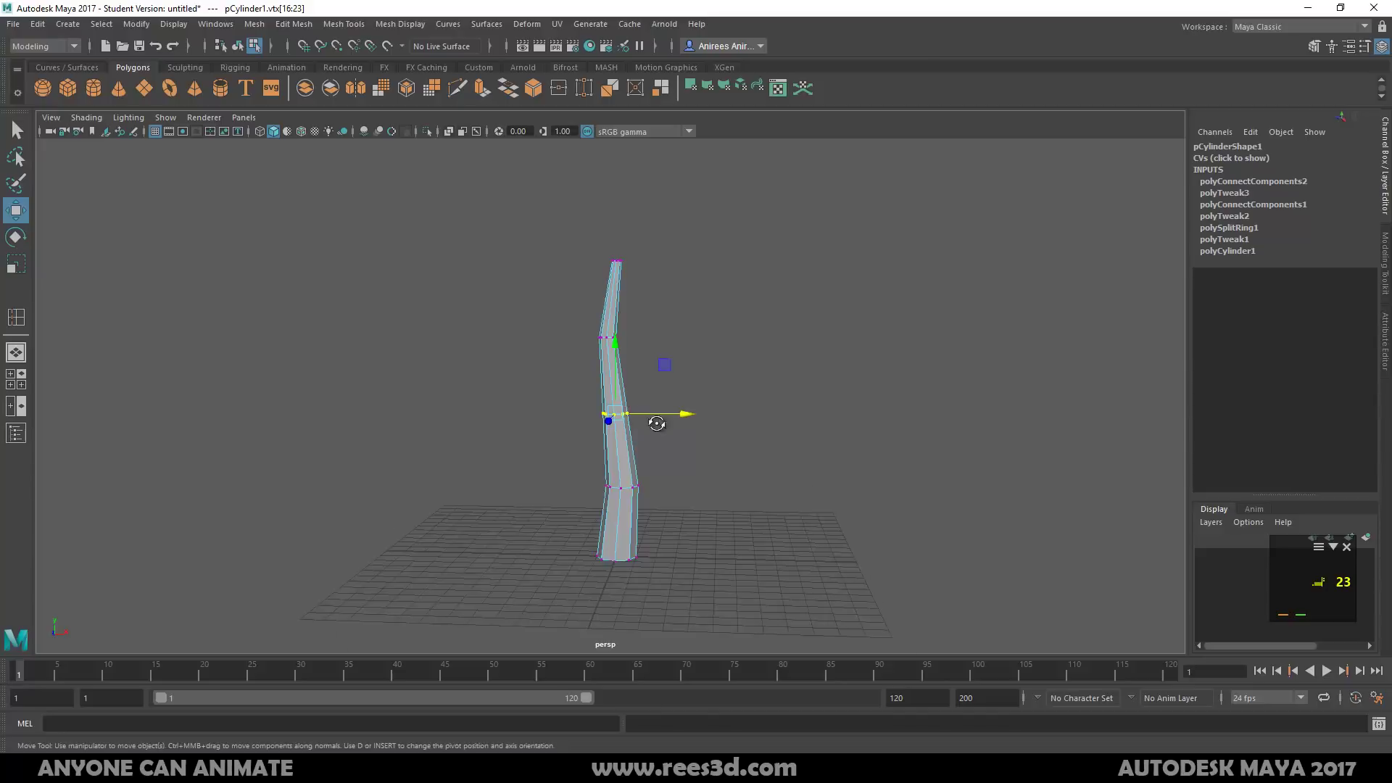
left_click_drag(659, 413, 662, 569, "alt")
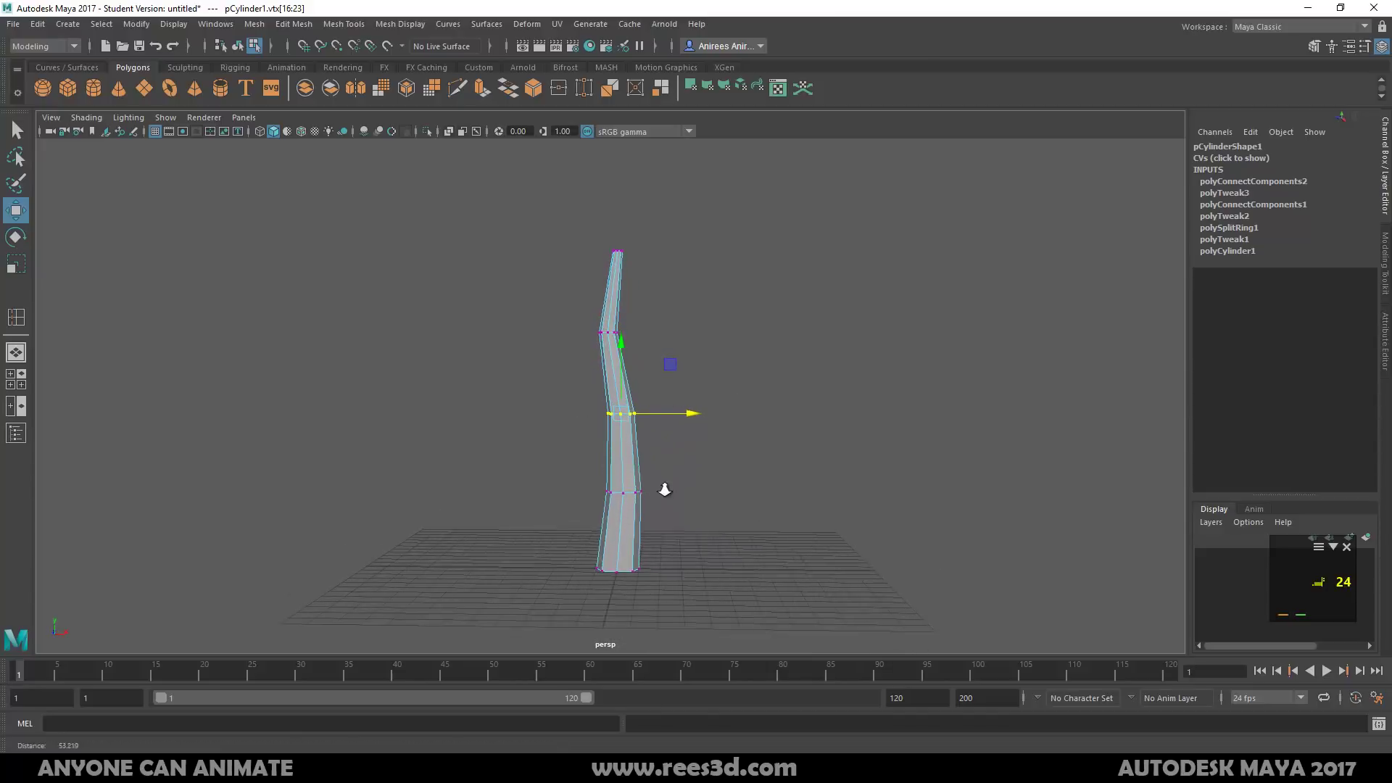
left_click_drag(554, 460, 689, 429)
left_click_drag(556, 355, 652, 406)
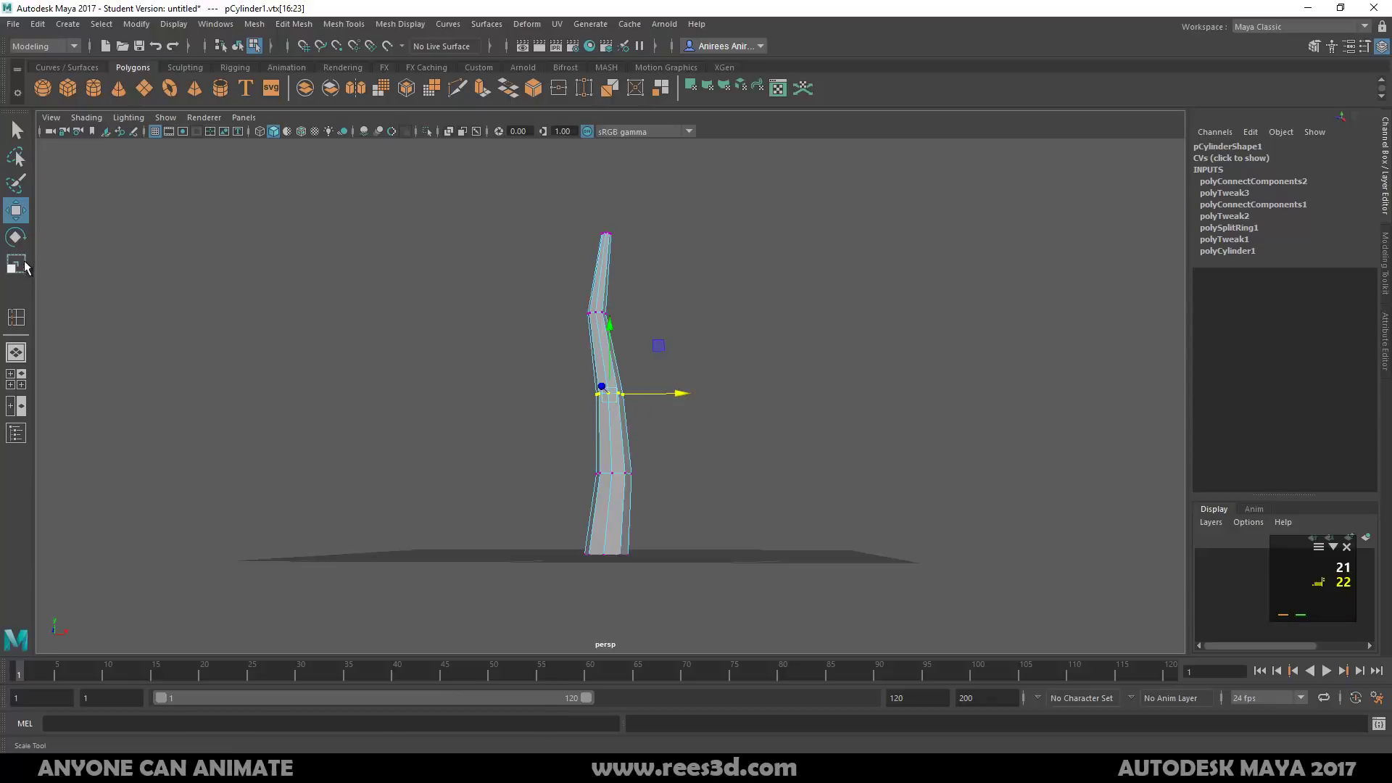
Try to rotate the middle ring of vertices
left_click(16, 238)
mouse_move(631, 404)
left_mouse_down("alt")
mouse_move(664, 390)
mouse_move(637, 403)
mouse_move(606, 380)
mouse_move(638, 398)
mouse_move(666, 372)
mouse_move(660, 396)
mouse_move(619, 399)
left_mouse_up("alt")
key("ctrl+z")
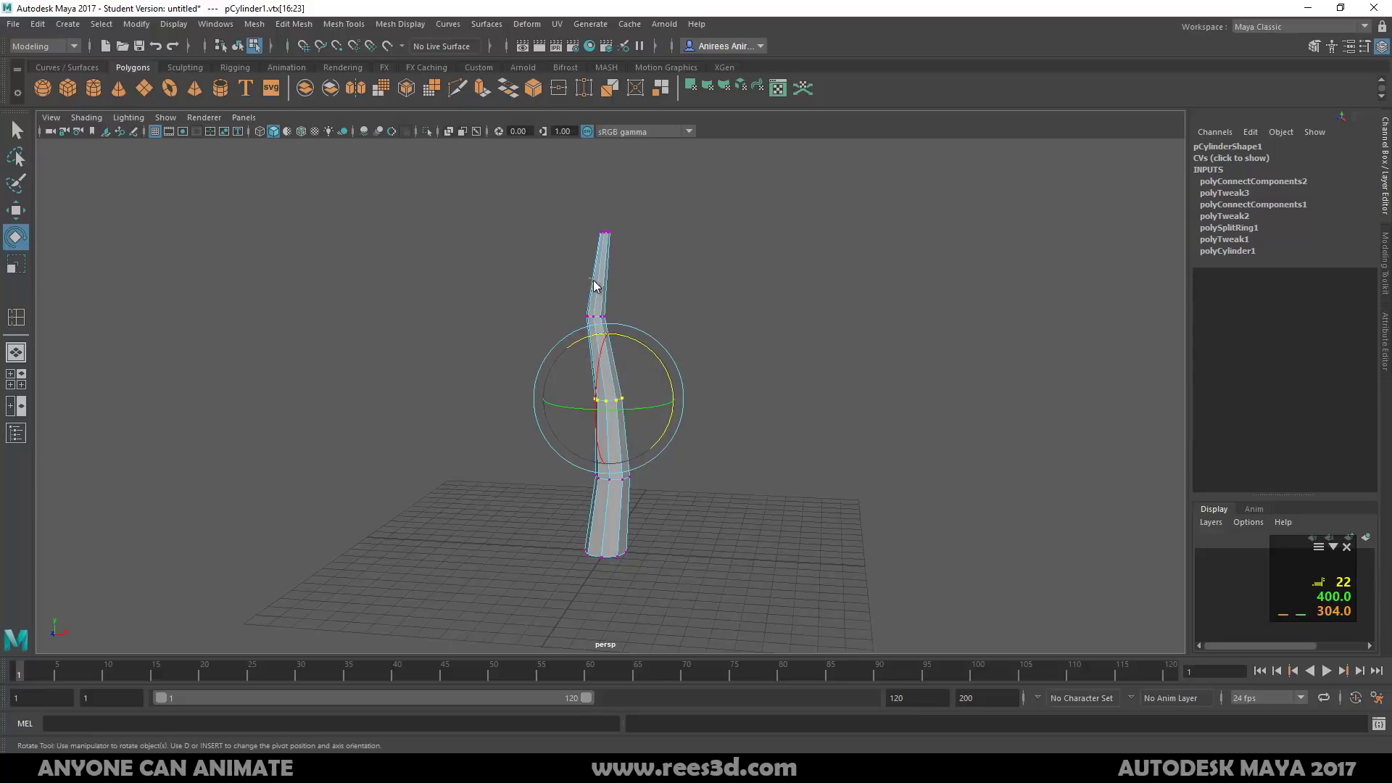
Insert an edge loop in the tip section and another low in the section just above the middle loop
right_click_drag(593, 285, 477, 313)
left_click_drag(538, 310, 659, 361, "alt")
left_click(601, 245)
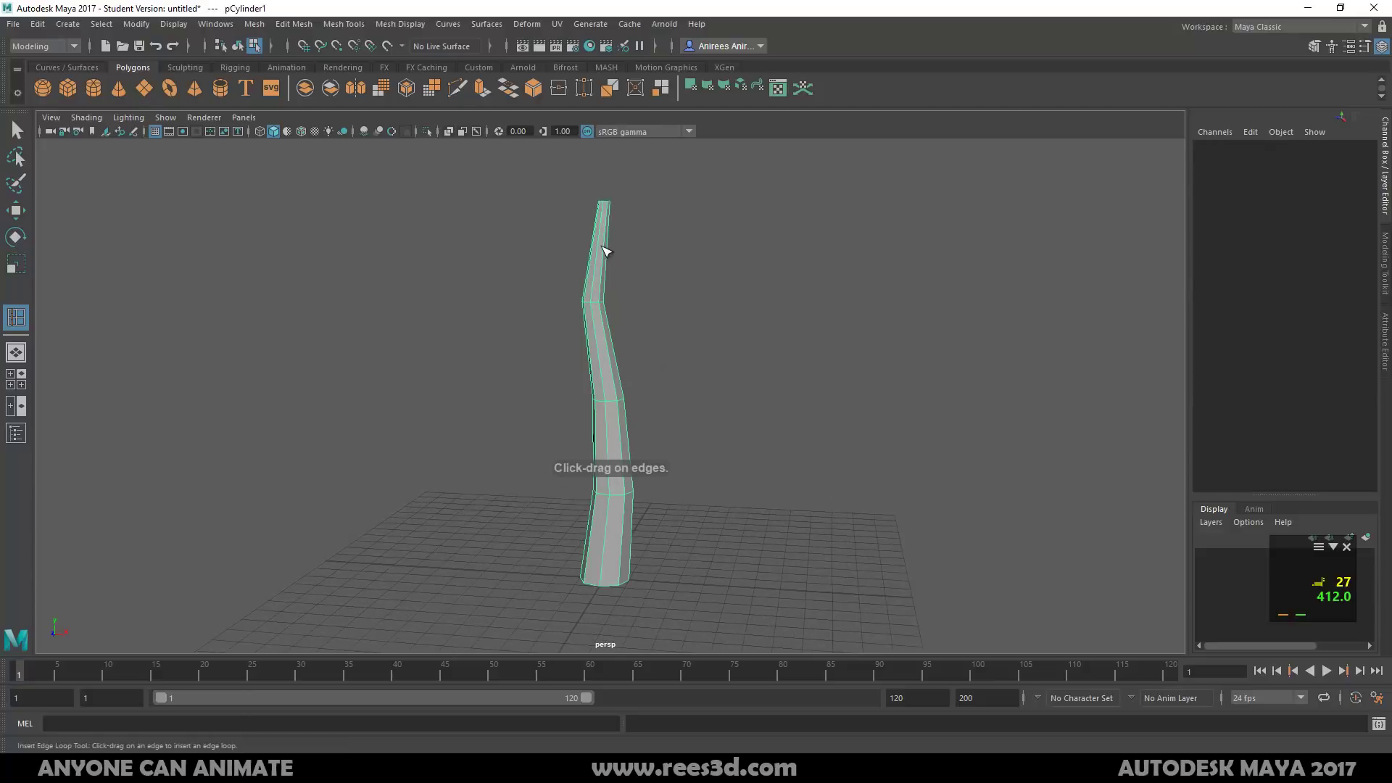
left_click_drag(597, 249, 599, 248)
left_click_drag(602, 352, 609, 375)
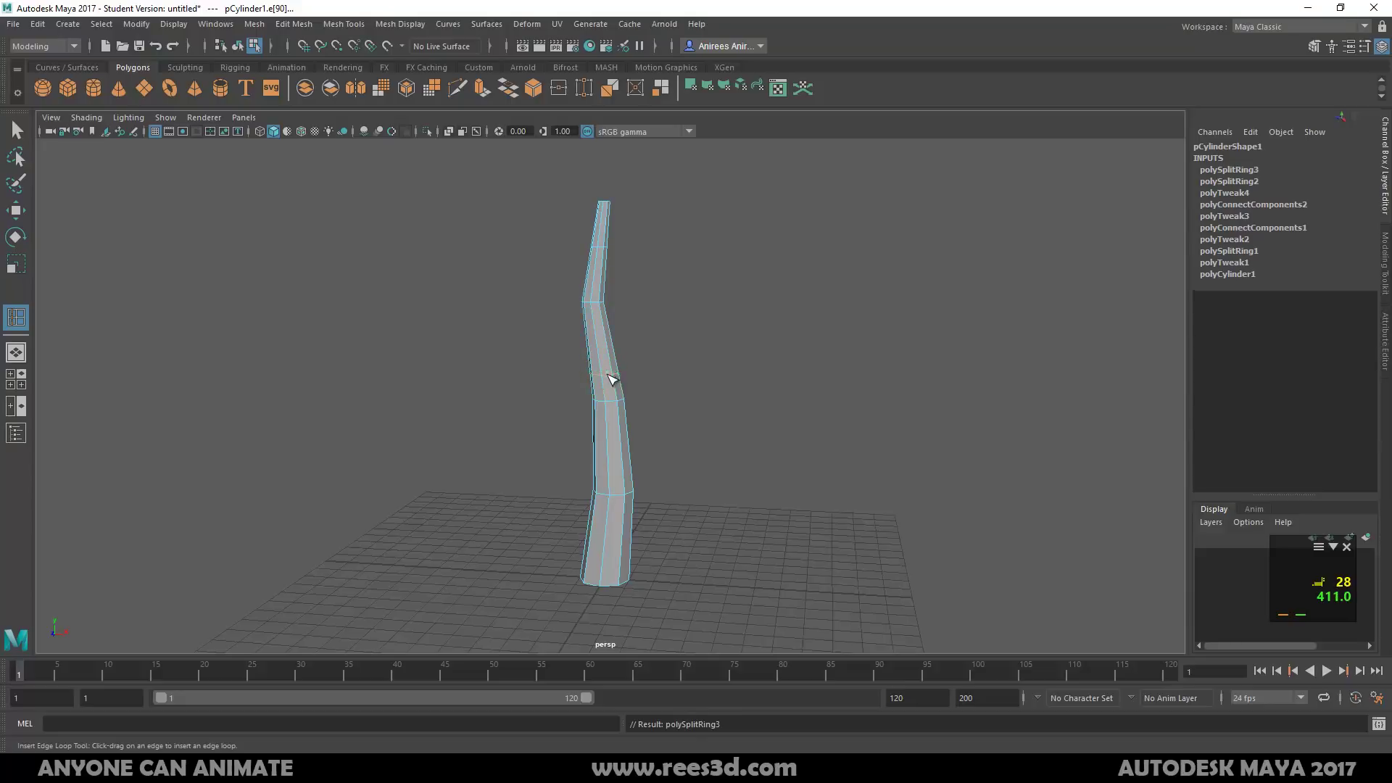
Rotate the loop just above the middle slightly to follow the column's bend and nudge it along X
left_click_drag(651, 418, 662, 373, "alt")
key("e")
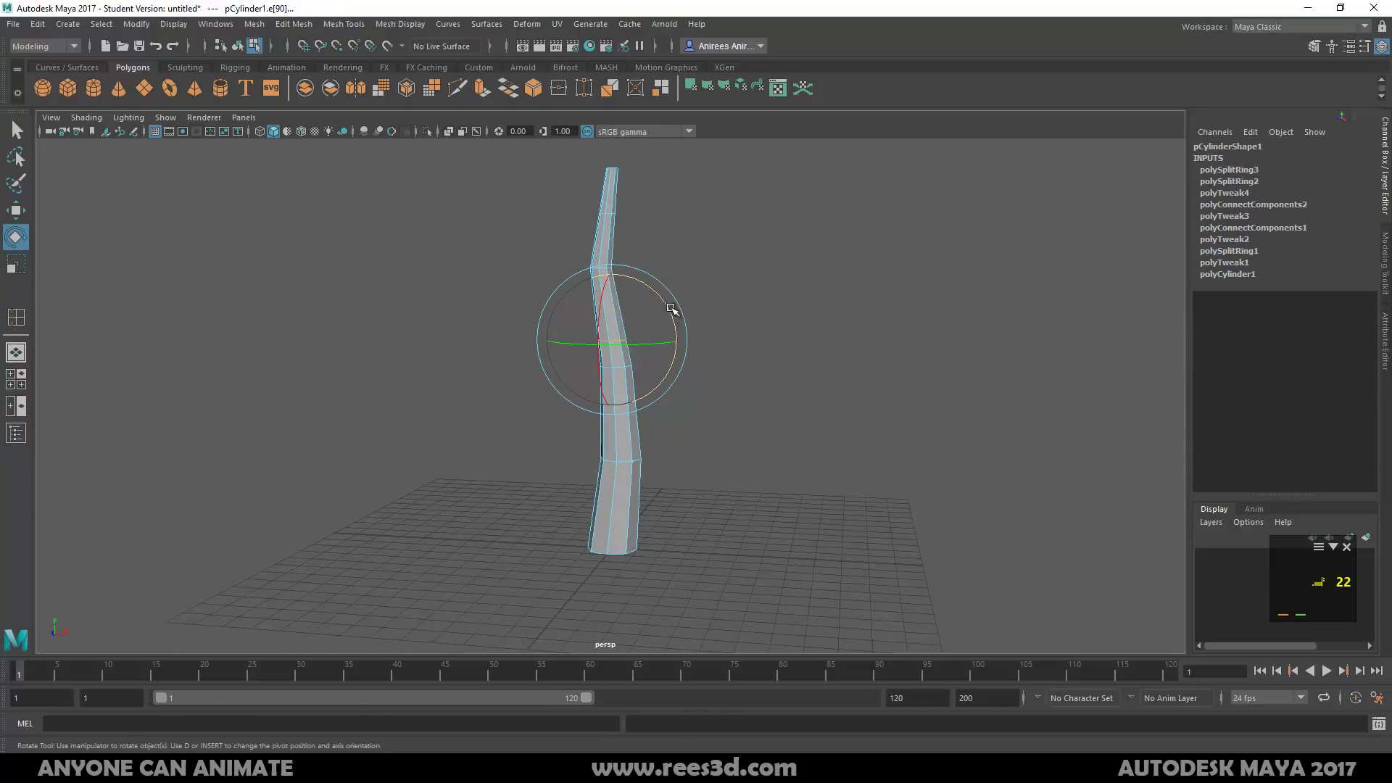
left_click_drag(672, 309, 666, 282)
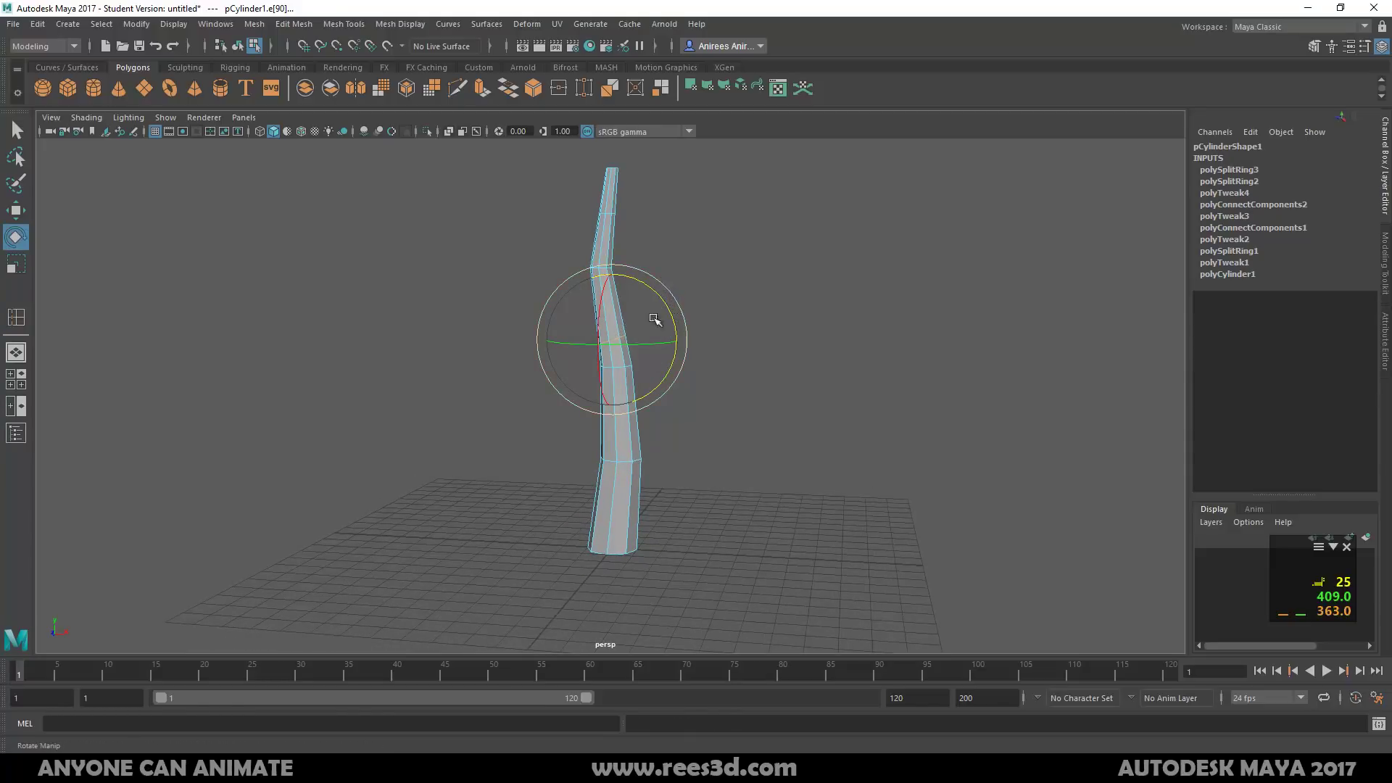
key("w")
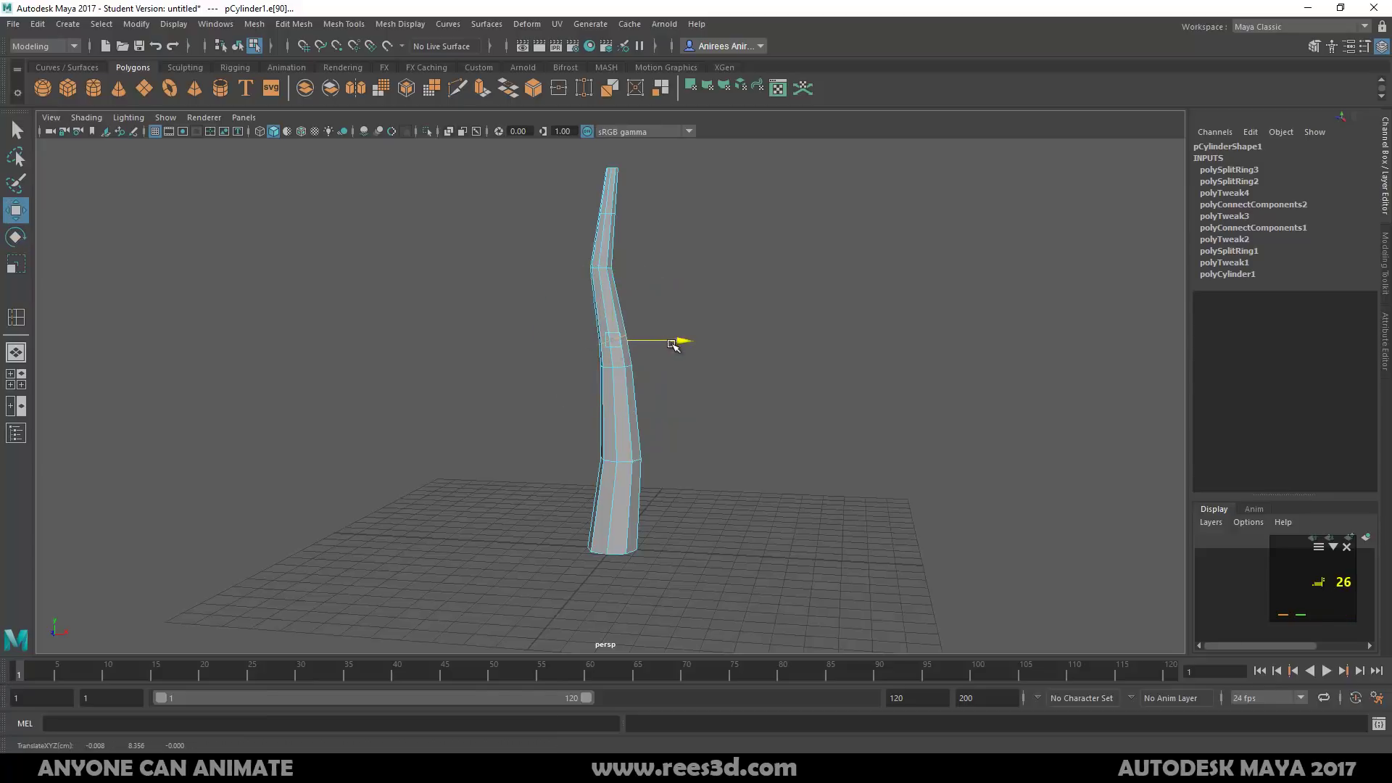
left_click_drag(668, 375, 648, 373, "alt")
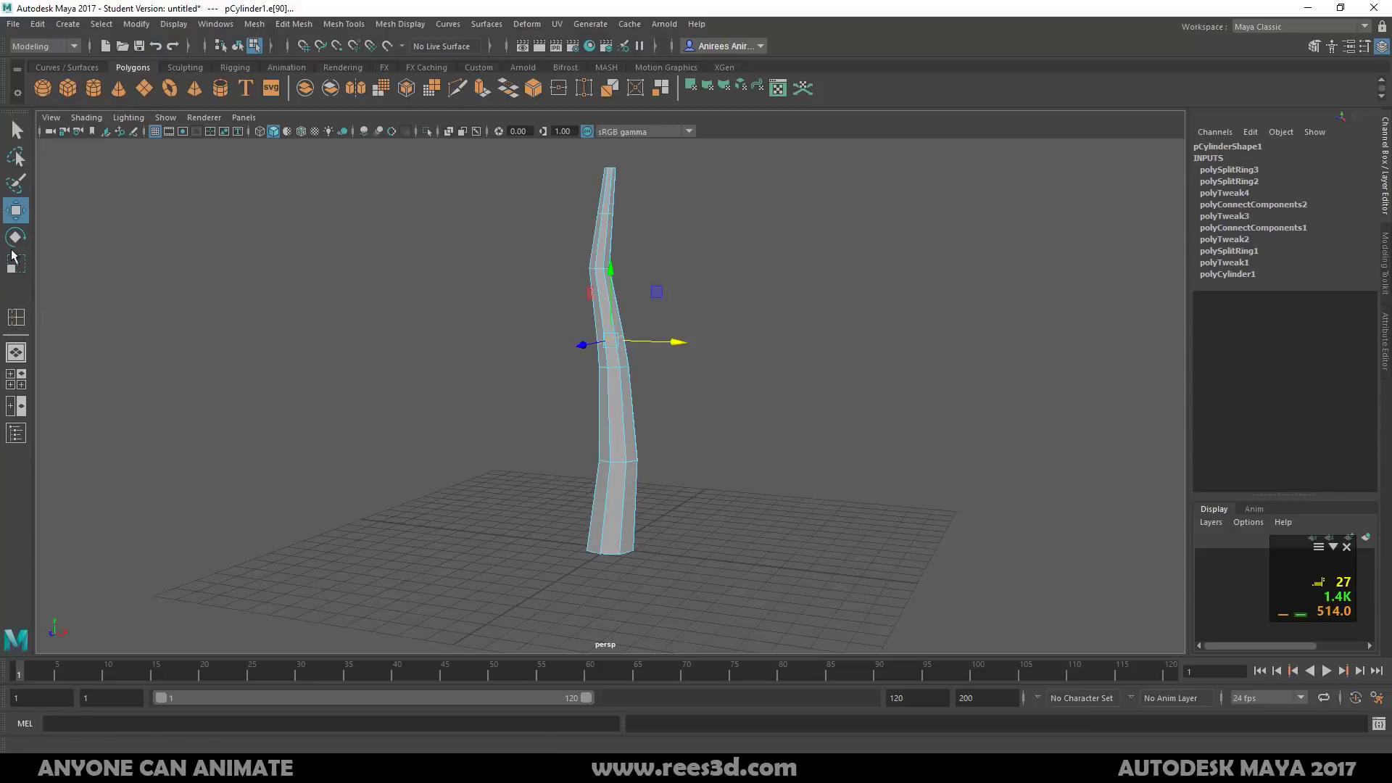
Insert an edge loop in each of the column's two lowest sections and shift the bottom one slightly in positive X
left_click(19, 317)
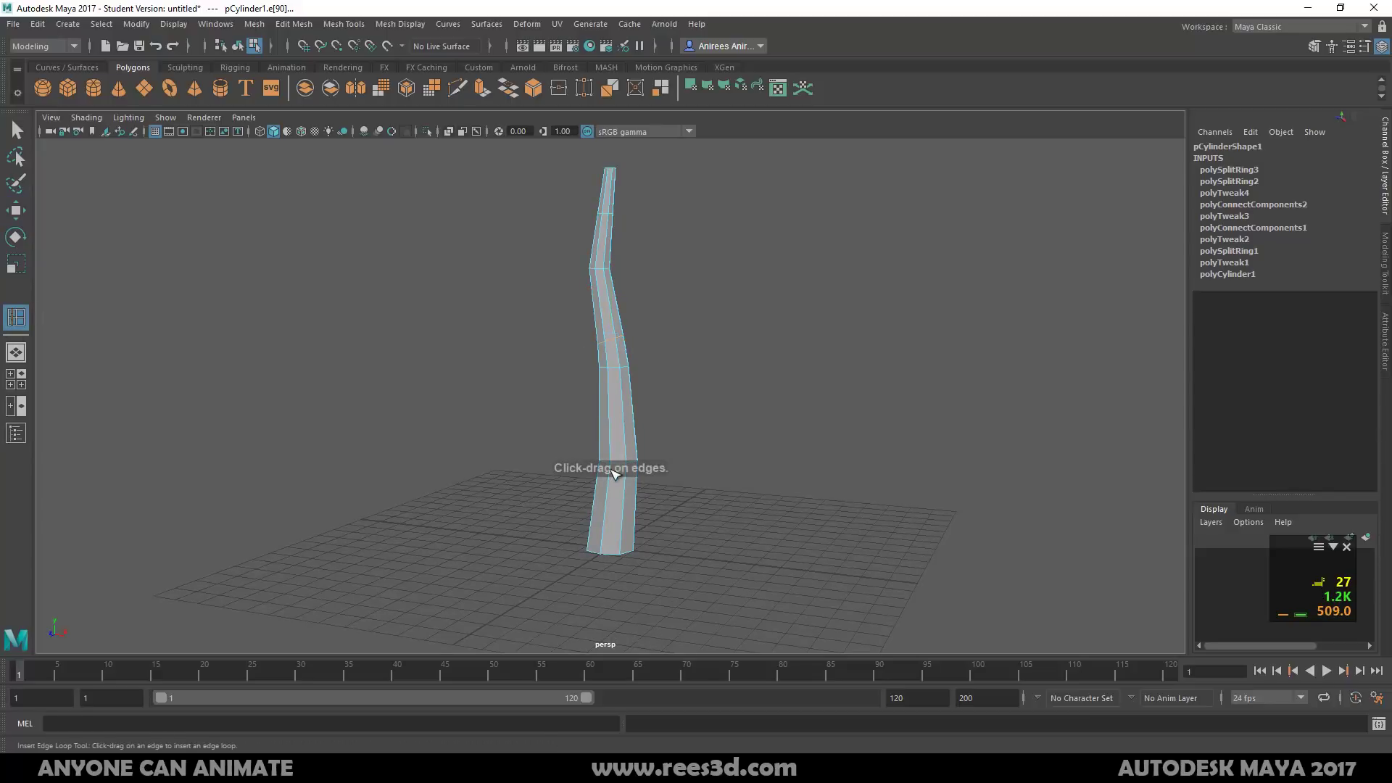
left_click(628, 429)
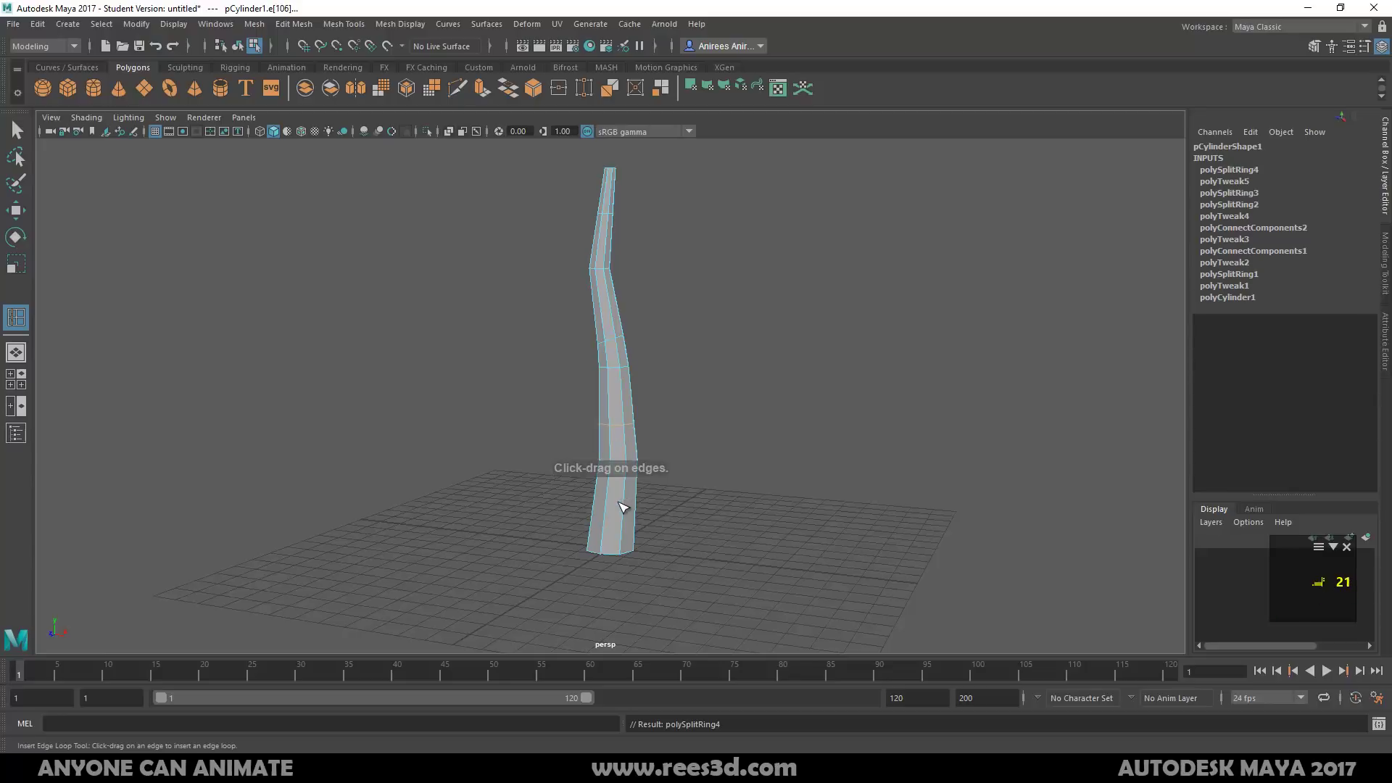
left_click_drag(628, 510, 676, 521)
key("w")
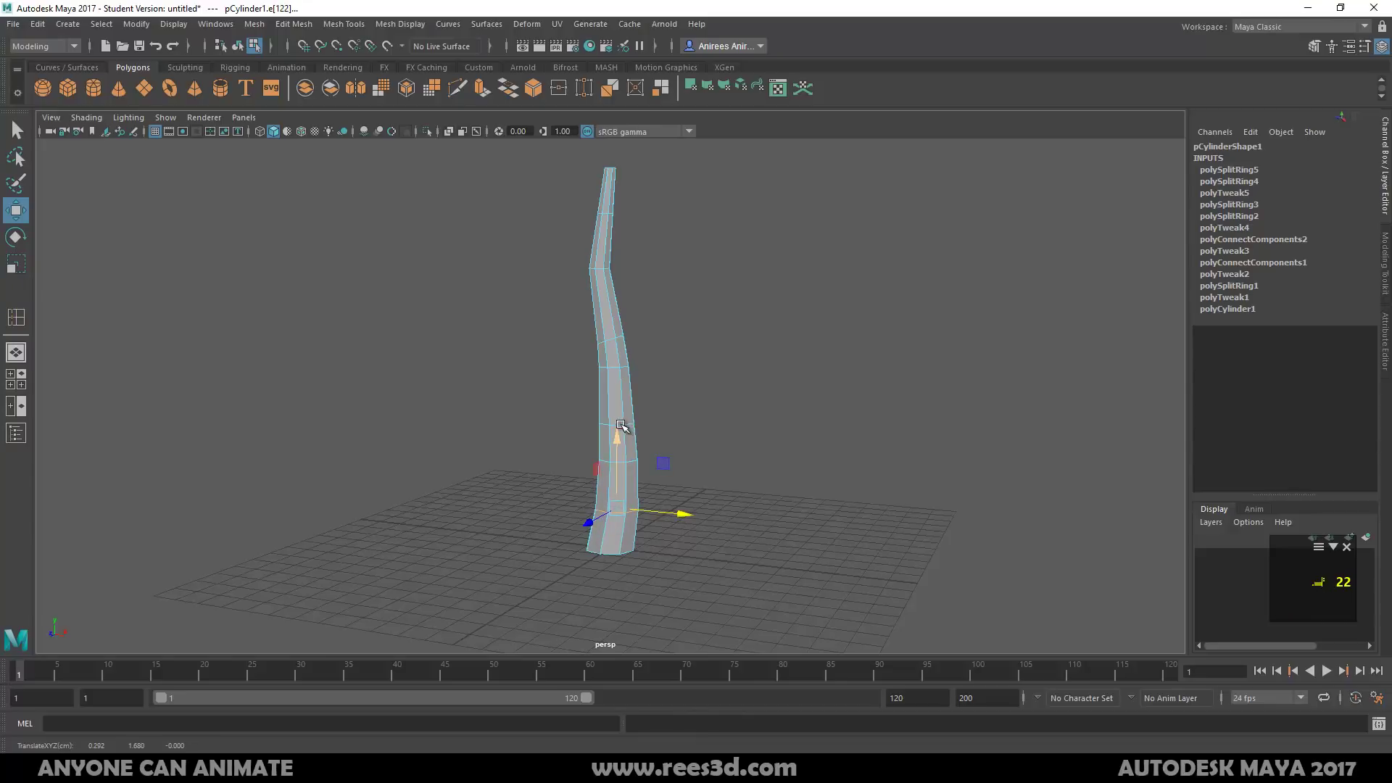
Move the new edge loop just below the middle slightly in positive X and slightly up in Y
double_click(628, 425)
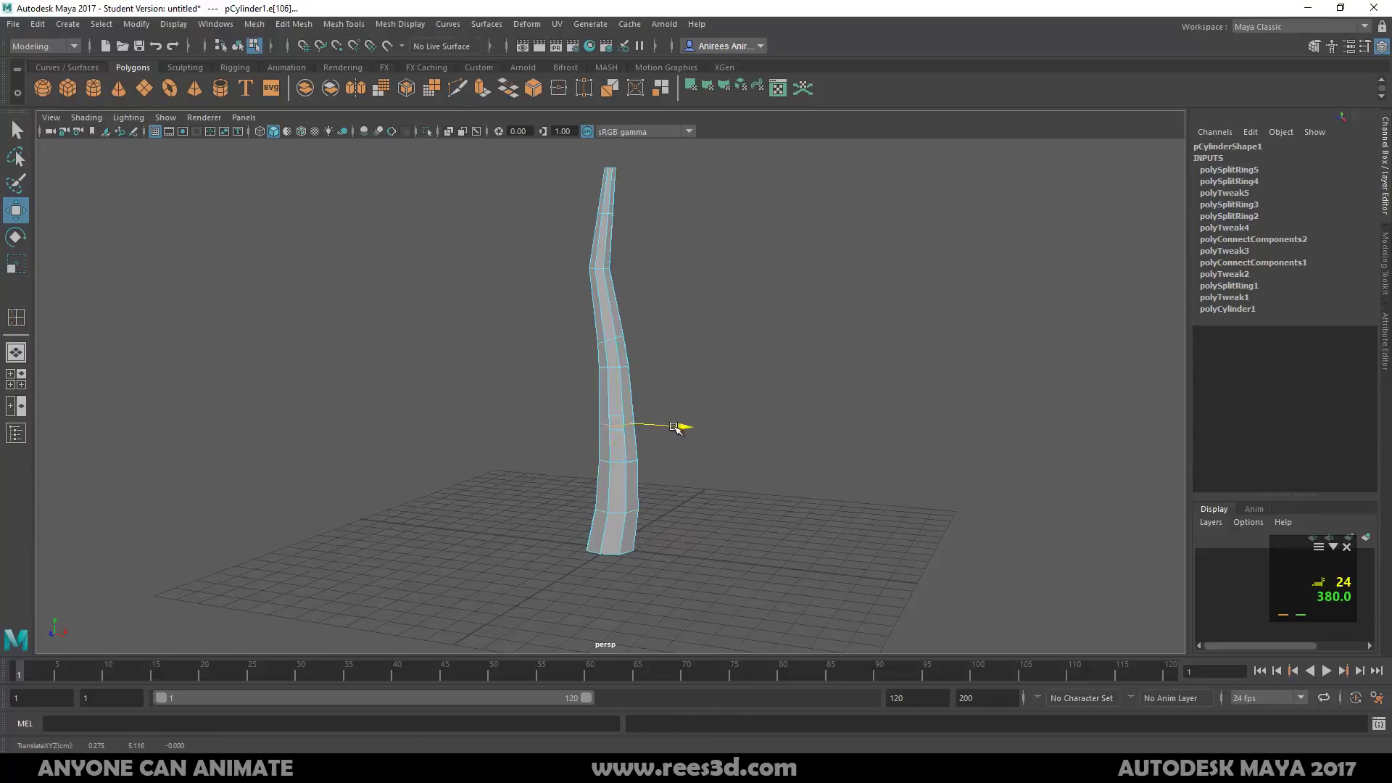
left_click_drag(620, 354, 619, 346)
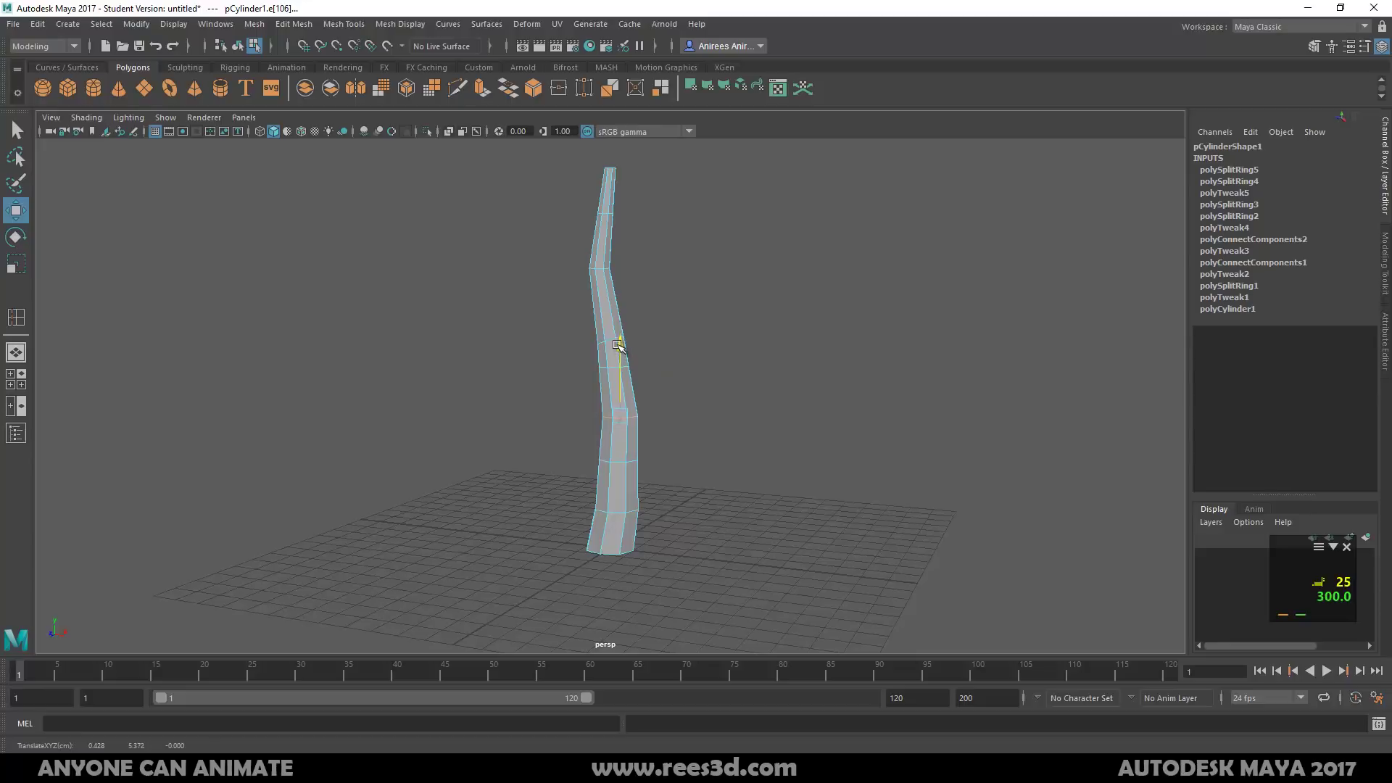
left_click_drag(677, 414, 680, 419)
Move the edge loop nearest the column's tip slightly in negative X to curve the top
middle_click_drag(641, 370, 656, 391, "alt")
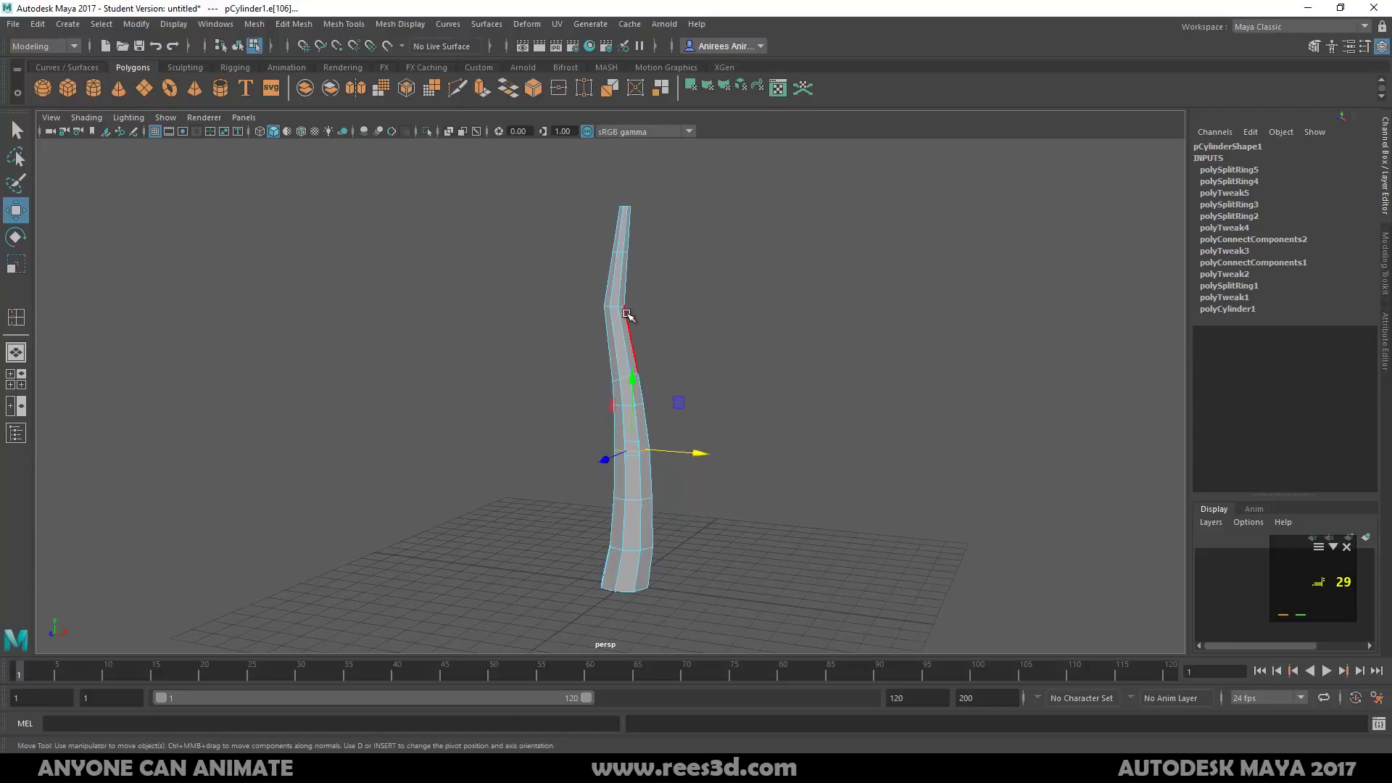
left_click(619, 251)
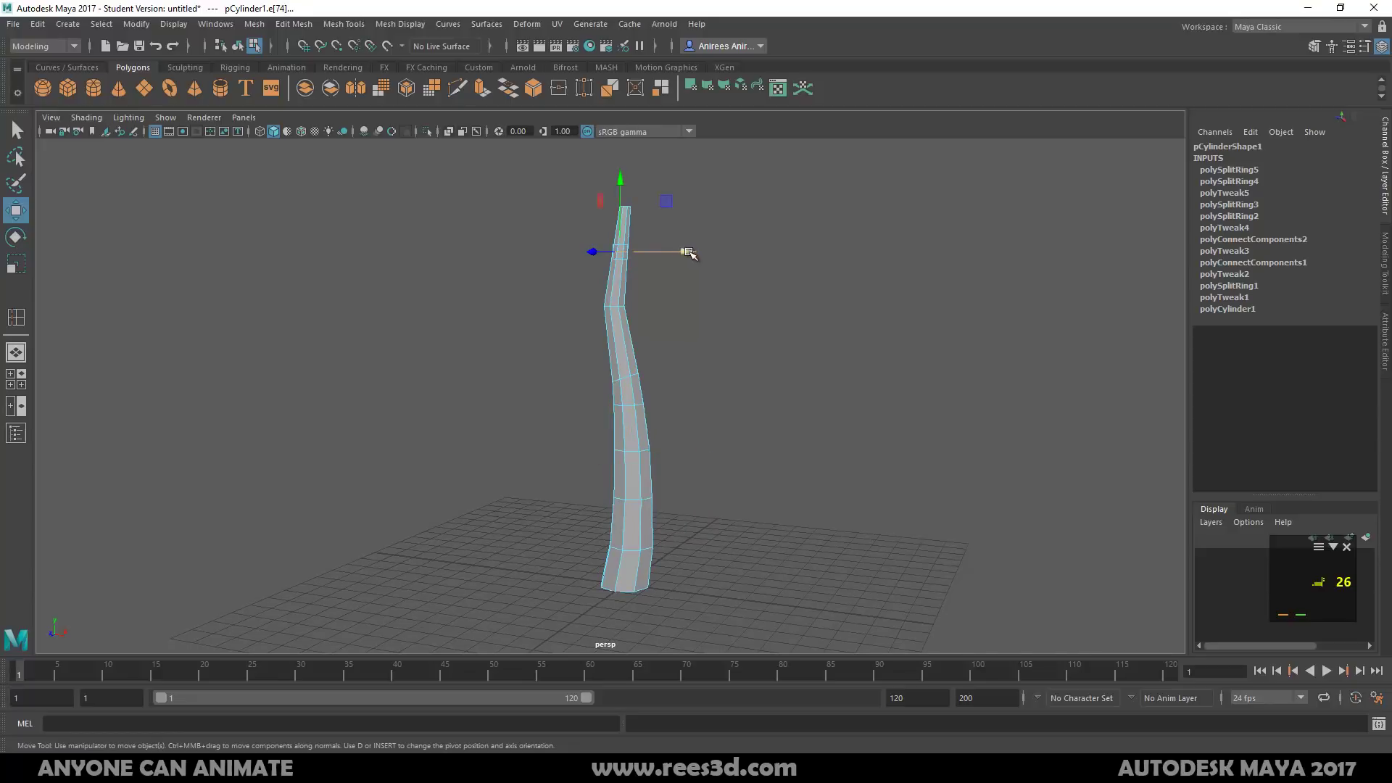
left_click_drag(689, 253, 683, 253)
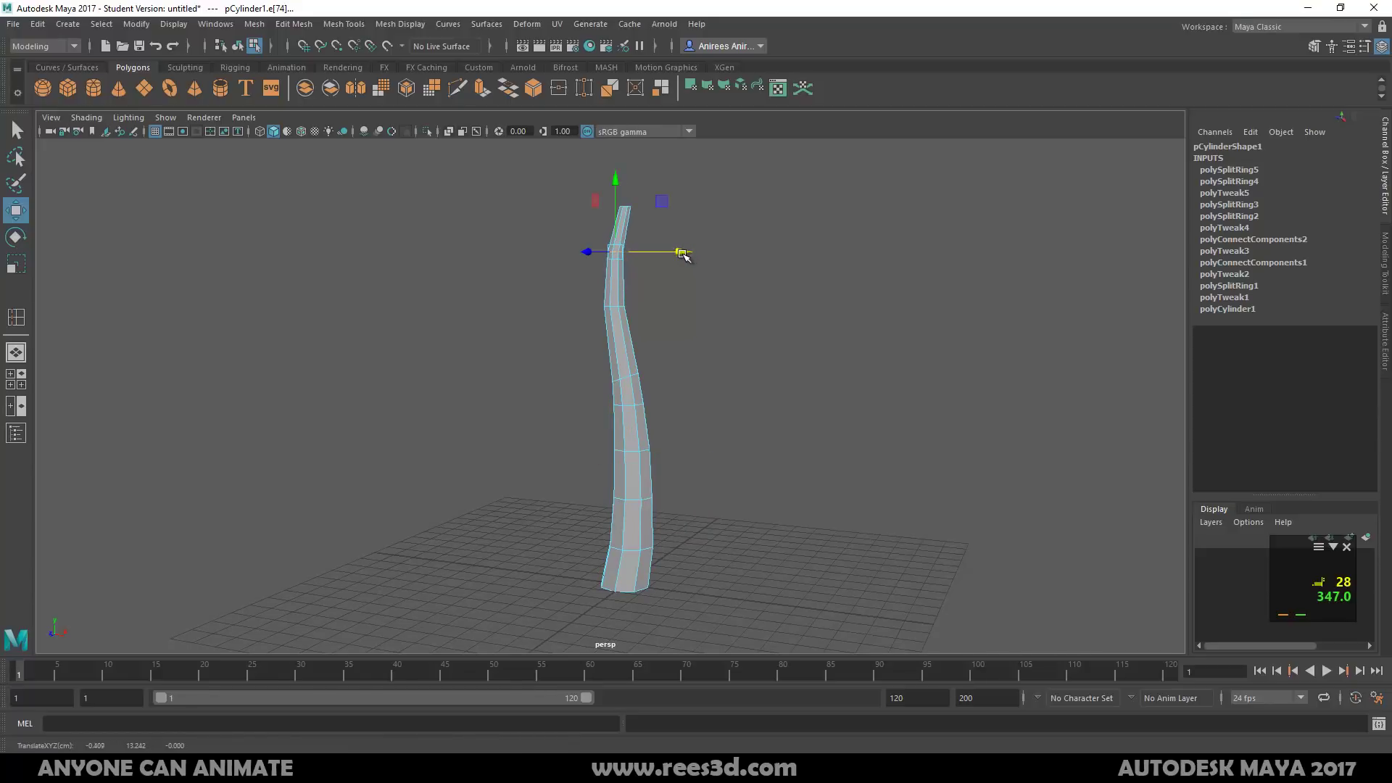
Select the second edge loop below the tip and rotate it slightly to follow the curve
left_click(615, 308)
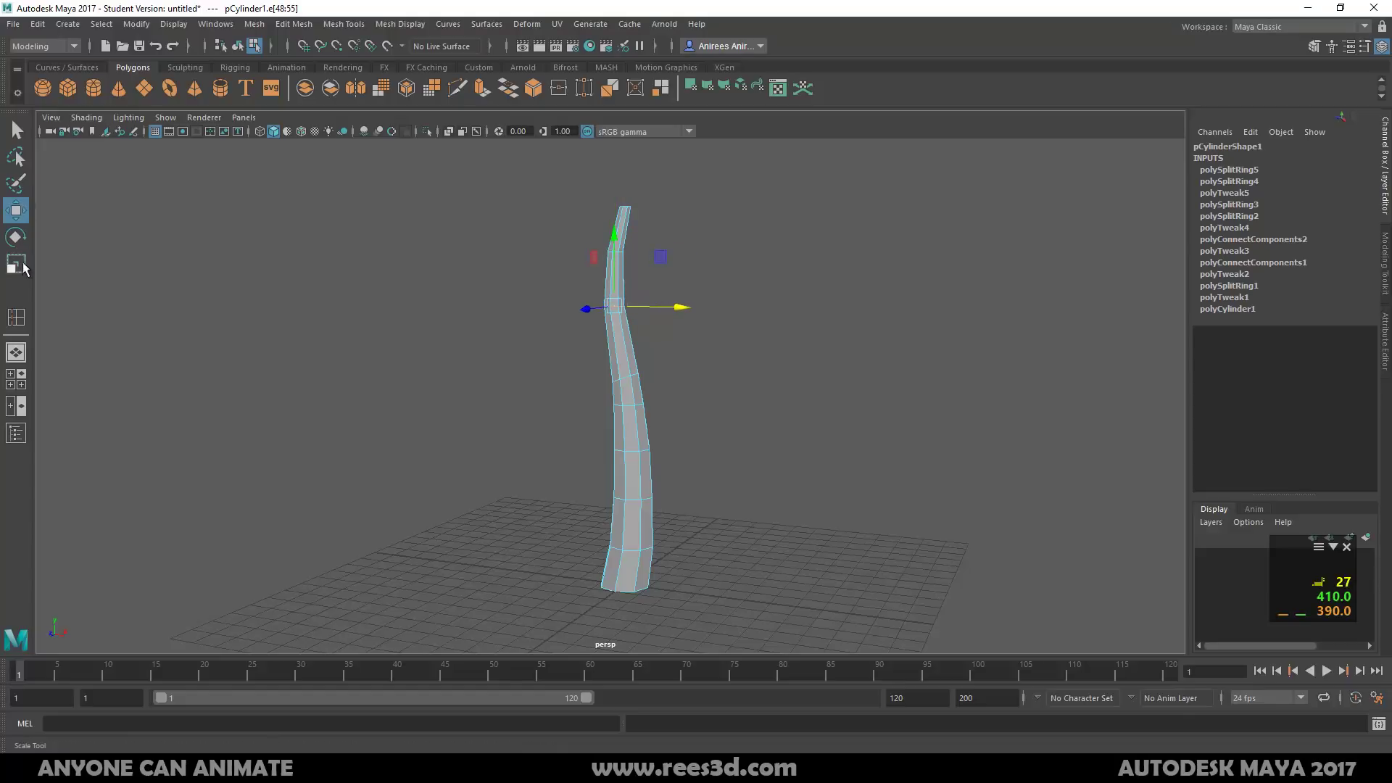
key("e")
left_click_drag(656, 273, 650, 309)
key("w")
Insert an edge loop just below the rotated one and move it slightly in negative X to smooth the bend
middle_click_drag(688, 390, 693, 346, "alt")
left_click_drag(694, 345, 721, 351, "alt")
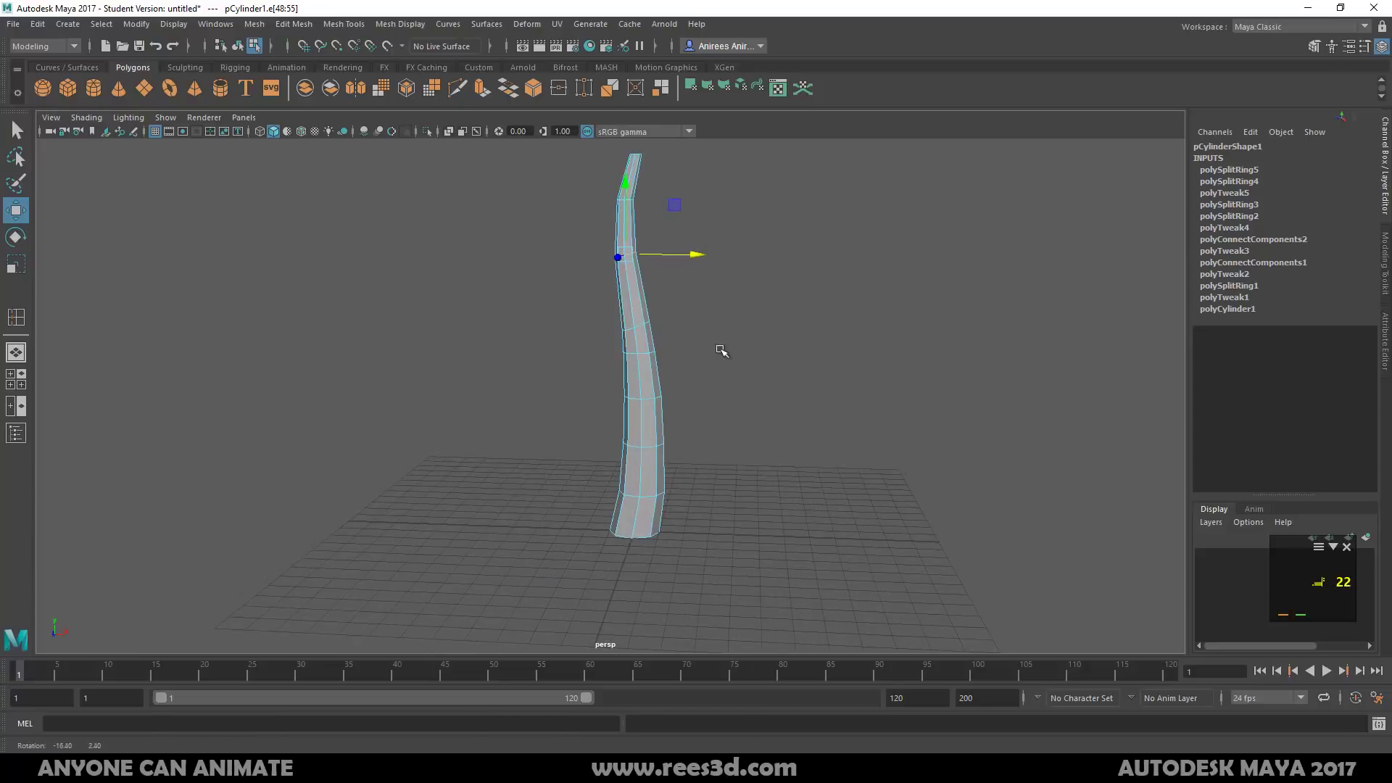
right_click_drag(721, 351, 730, 364, "alt")
middle_click_drag(730, 364, 697, 403, "alt")
left_click(15, 318)
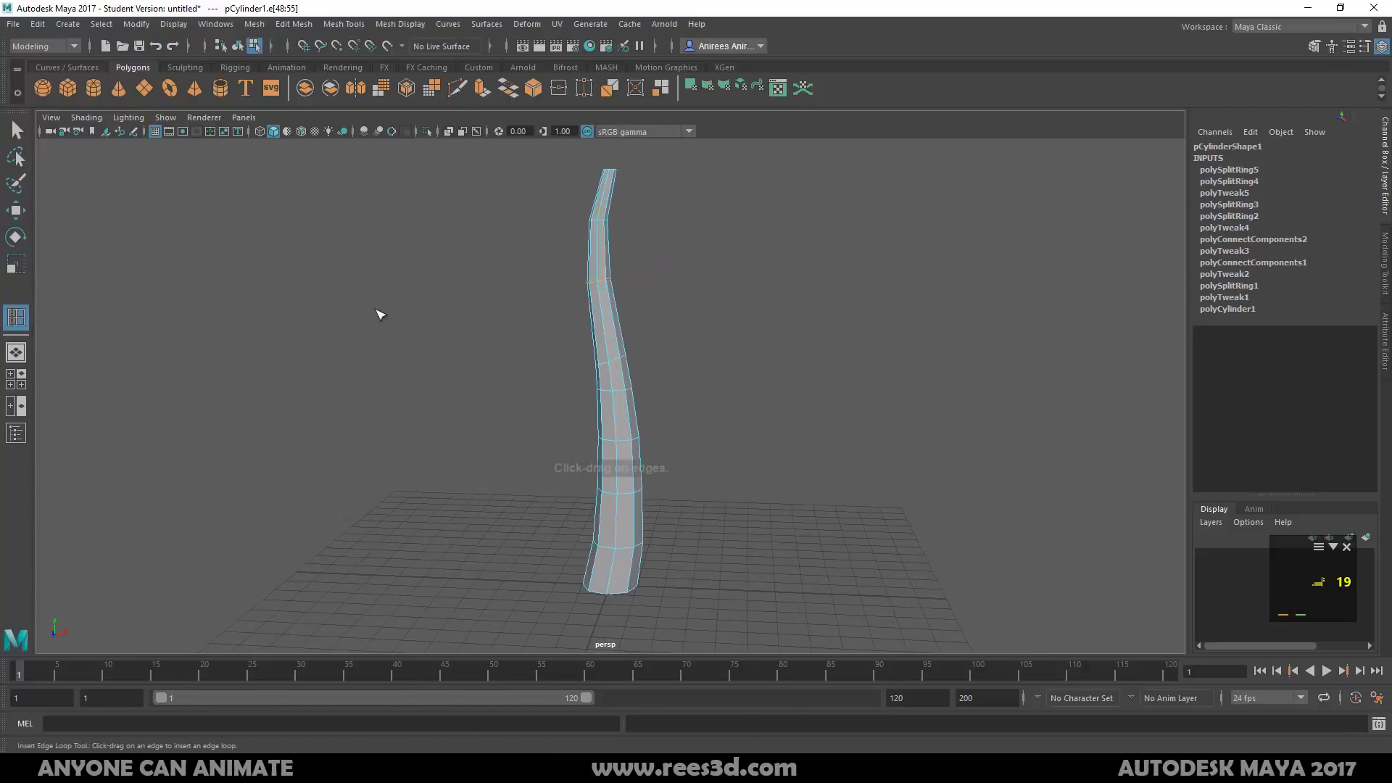
left_click(608, 325)
key("w")
left_click_drag(668, 322, 666, 320)
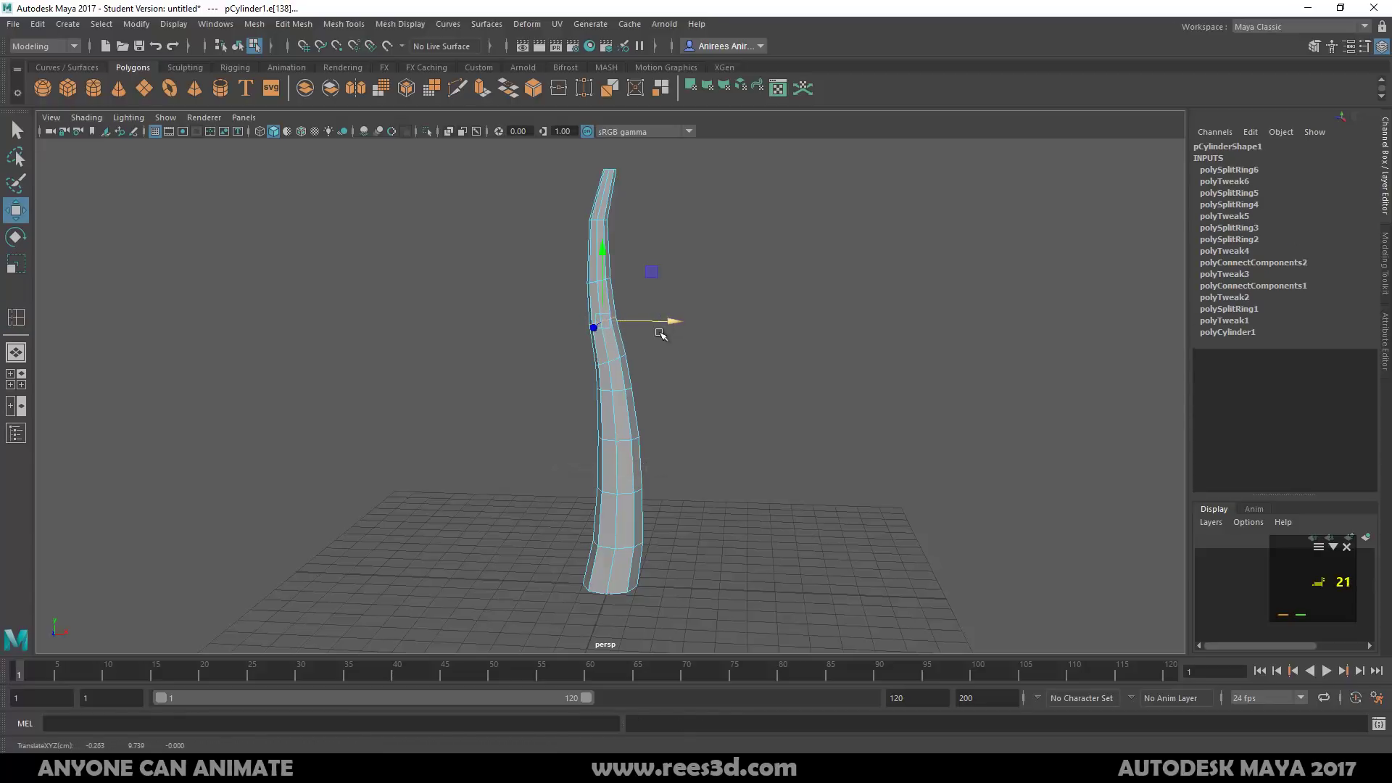
middle_click_drag(693, 339, 694, 355, "alt")
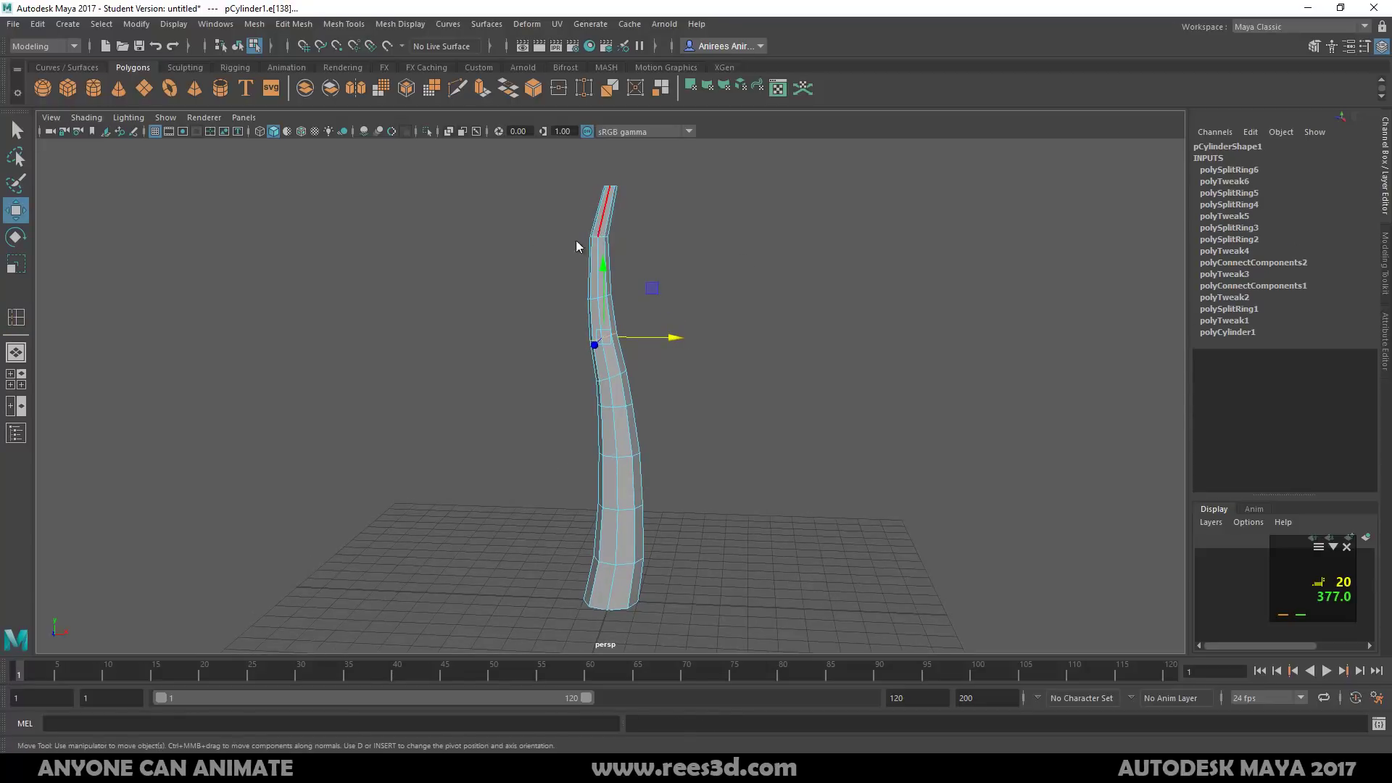
Select the third vertex ring below the column's tip and move it slightly up in Y and in negative X
left_click(557, 283)
right_click_drag(607, 274, 554, 265)
left_click_drag(625, 305, 625, 304)
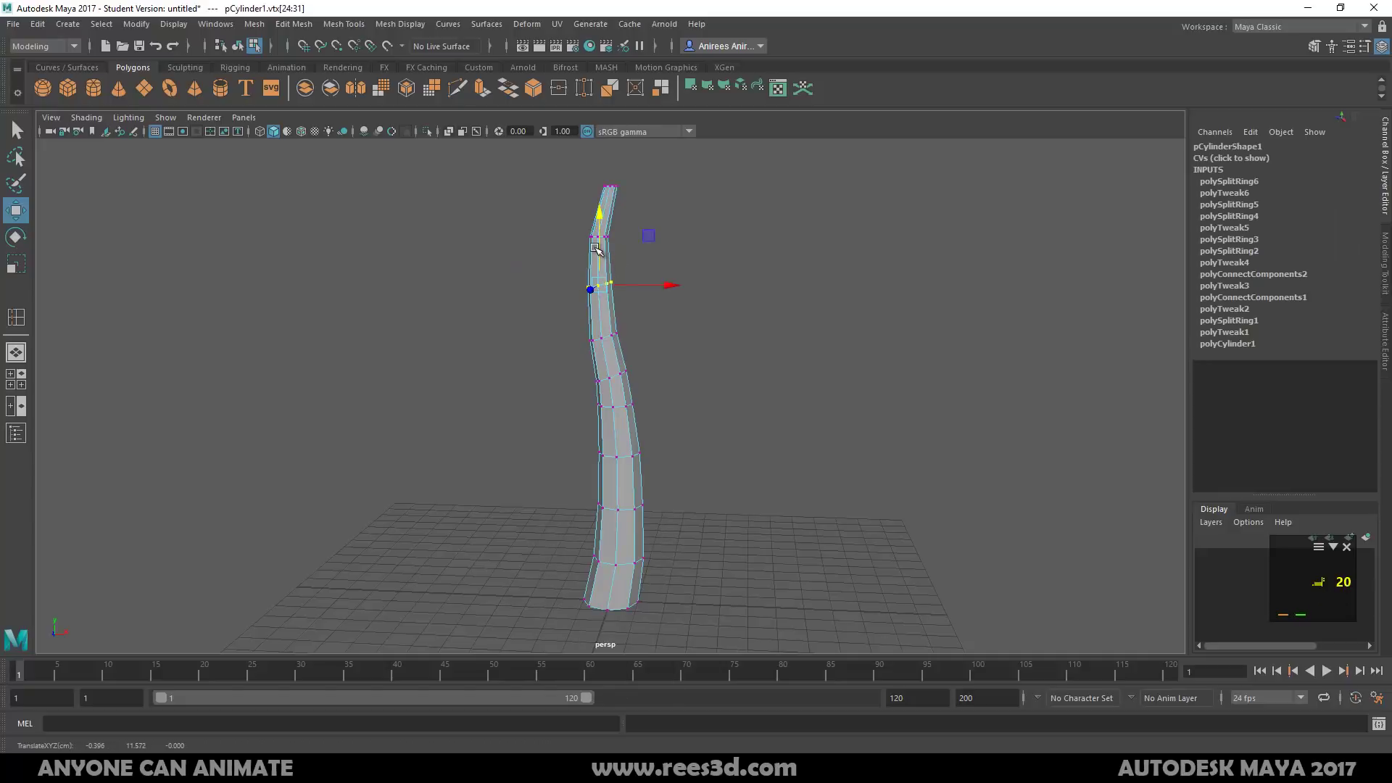
key("e")
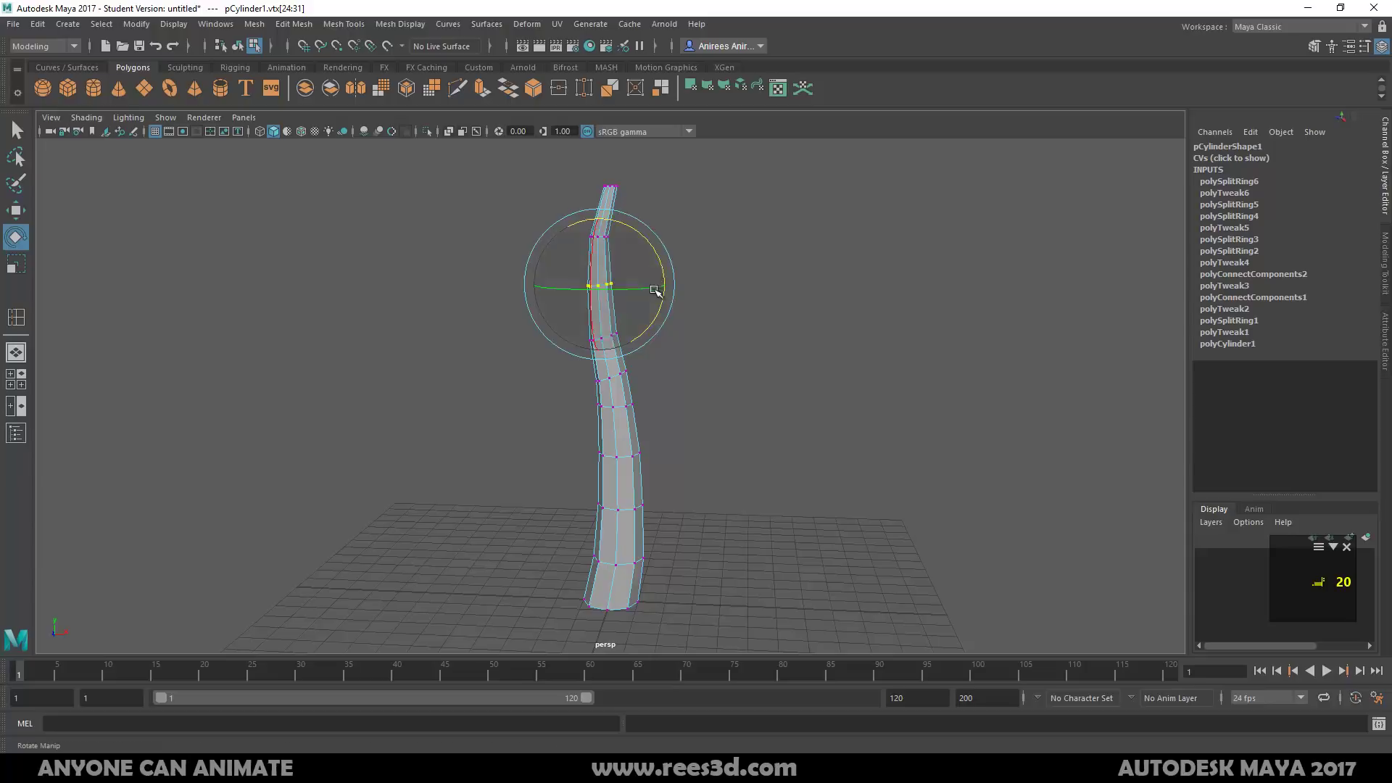
key("w")
left_click(653, 278)
key("ctrl+z")
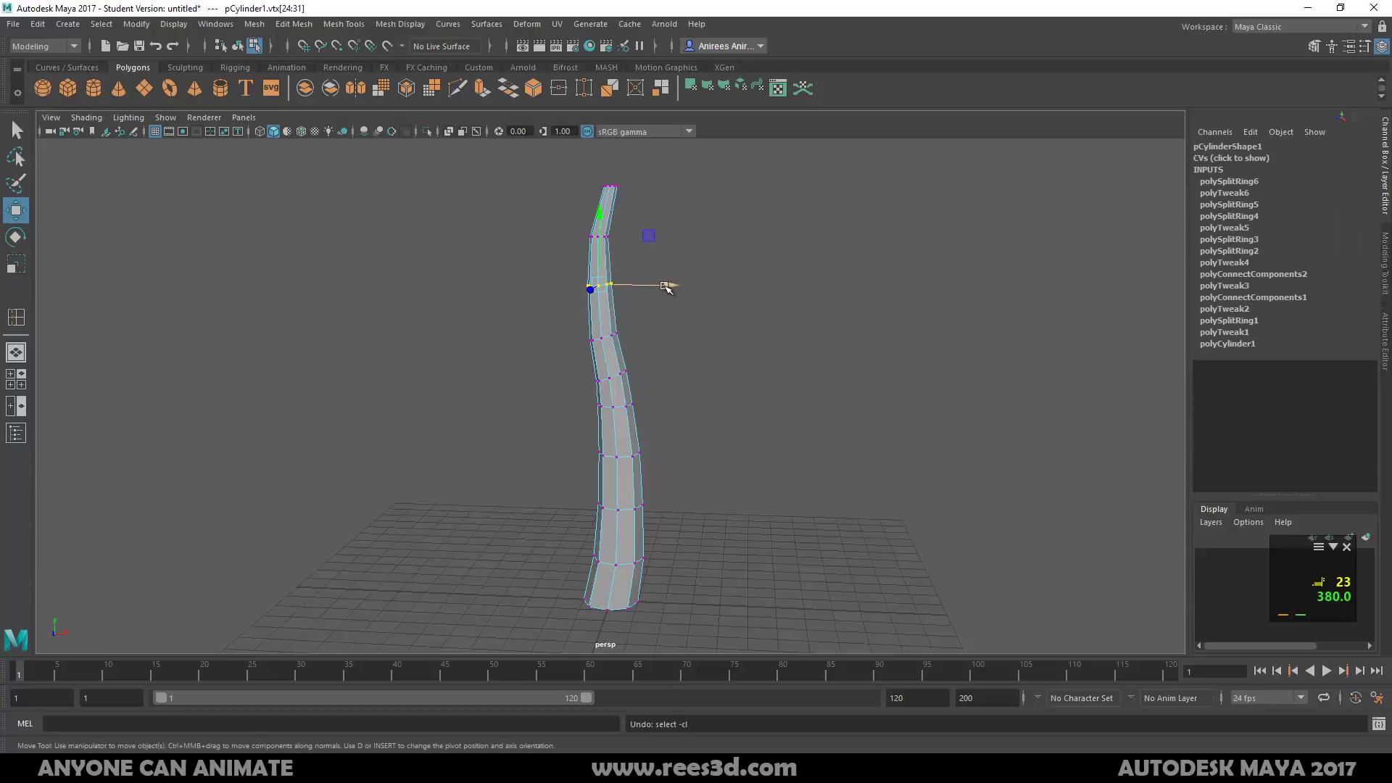
left_click_drag(666, 285, 658, 285)
Select two adjacent faces on the column's positive X side, just above its middle
left_click_drag(678, 341, 684, 387, "alt")
scroll(647, 387, "up", 3)
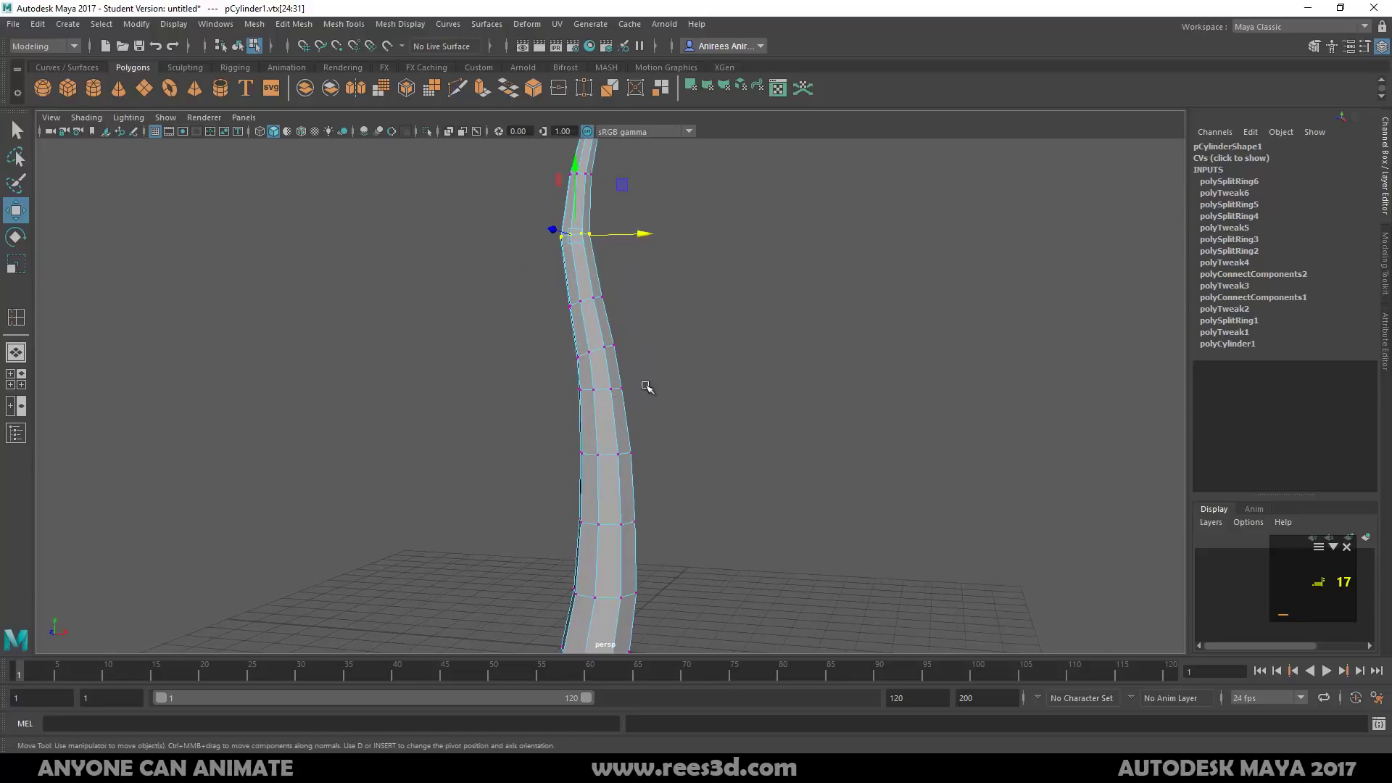
left_click_drag(608, 358, 611, 326, "alt")
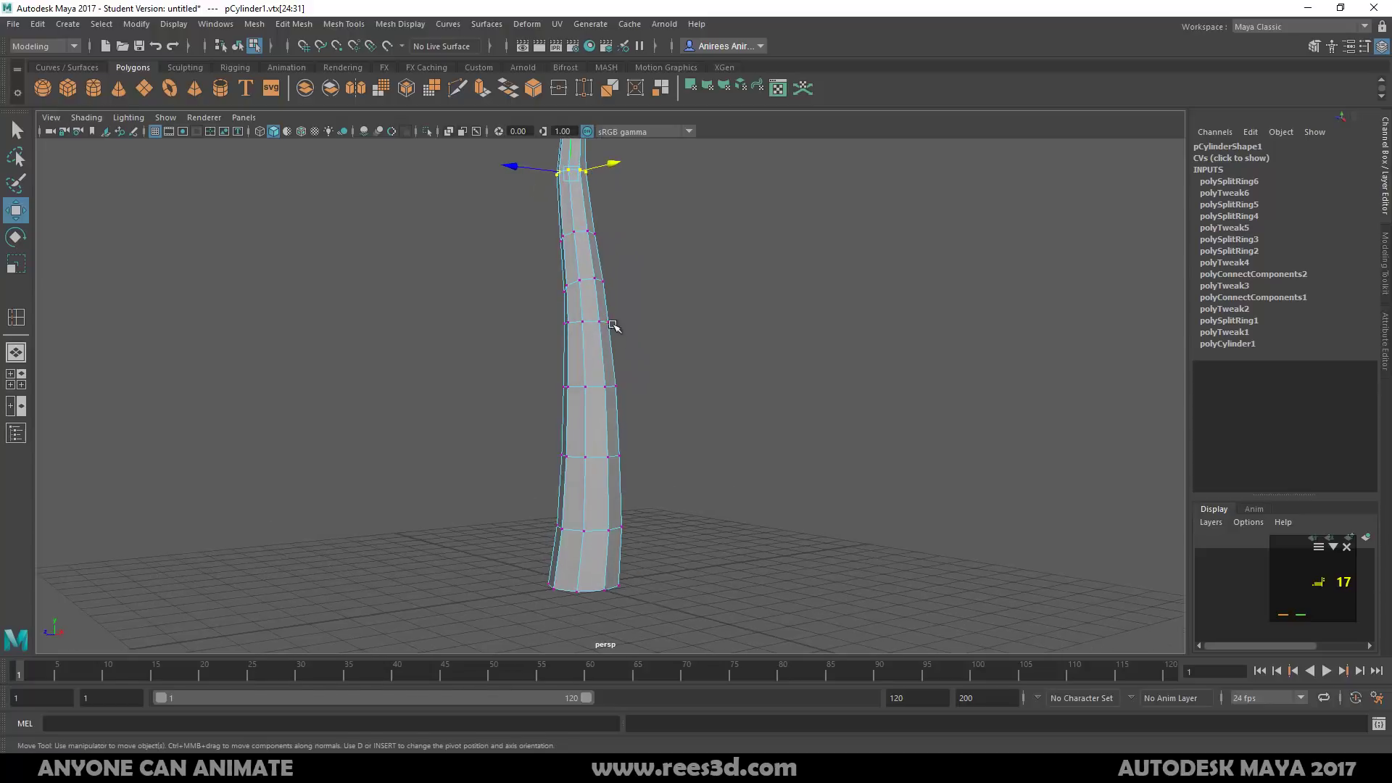
right_click(593, 304)
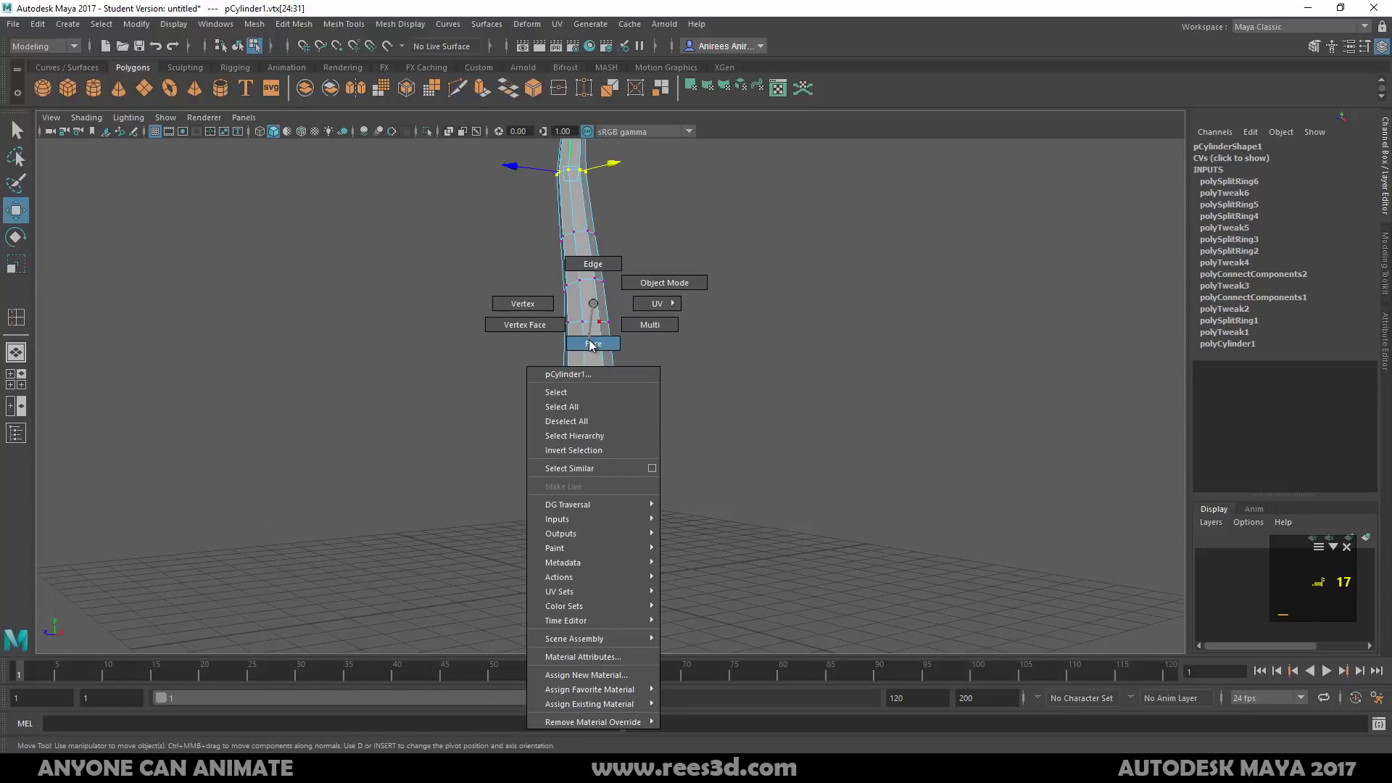
right_click_drag(590, 341, 591, 342)
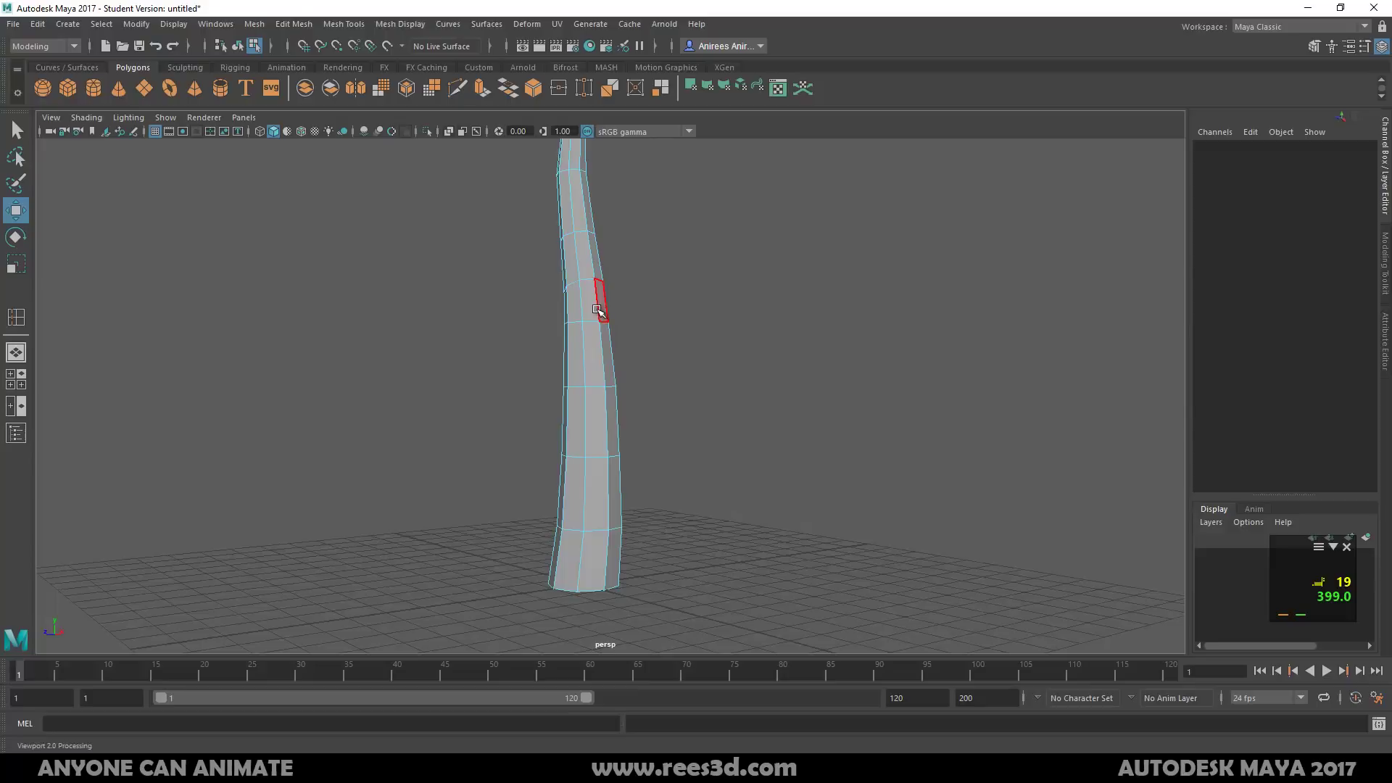
left_click(600, 308)
left_click_drag(608, 324, 596, 326, "alt")
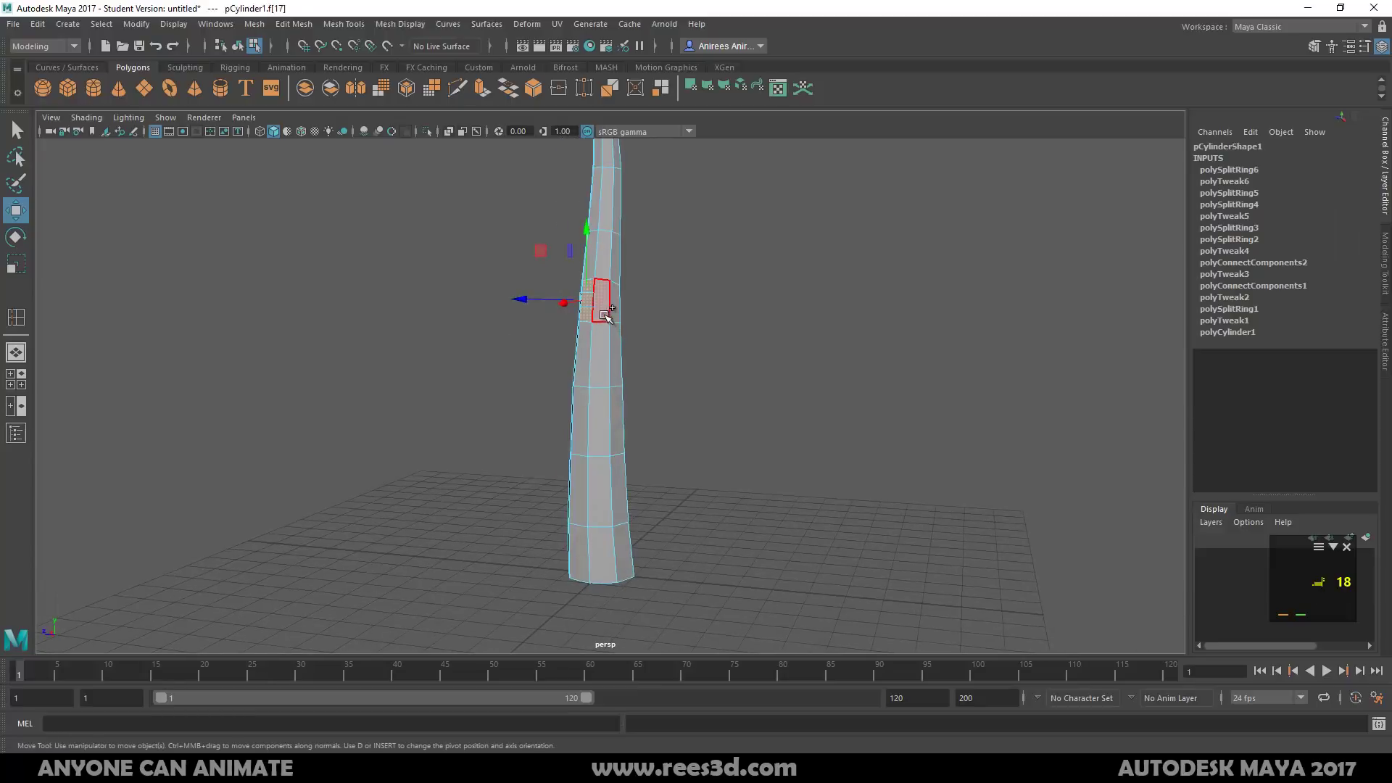
left_click(606, 313, "shift")
Extrude the two selected faces outward in positive X and scale the end down to form a tapered branch
left_click_drag(625, 377, 694, 367, "alt")
right_click(638, 341, "shift")
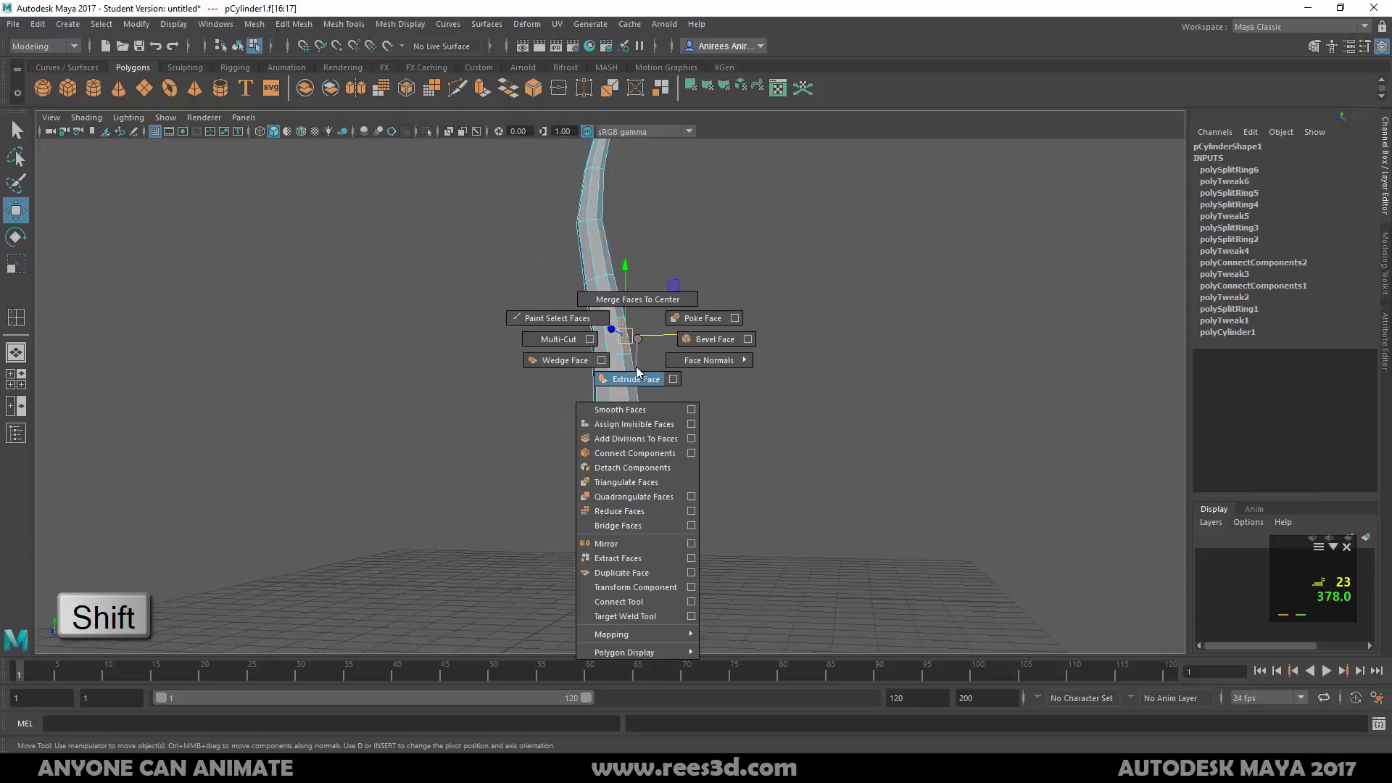
right_click_drag(637, 372, 636, 372, "shift")
left_click_drag(637, 372, 554, 427, "alt")
key("e")
key("r")
right_click_drag(554, 426, 621, 420, "alt")
middle_click_drag(621, 420, 659, 428, "alt")
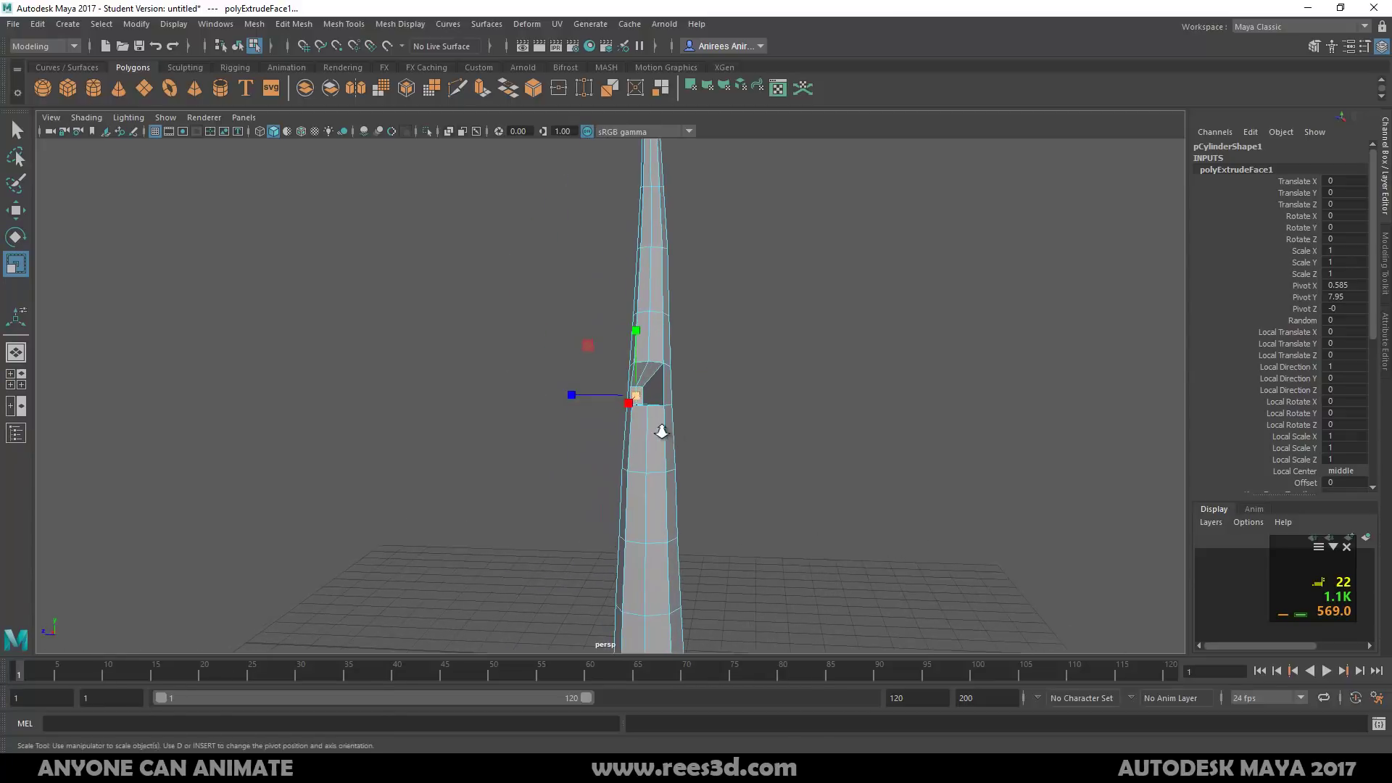
right_click_drag(659, 428, 1023, 443, "alt")
right_click_drag(757, 410, 464, 398, "alt")
key("w")
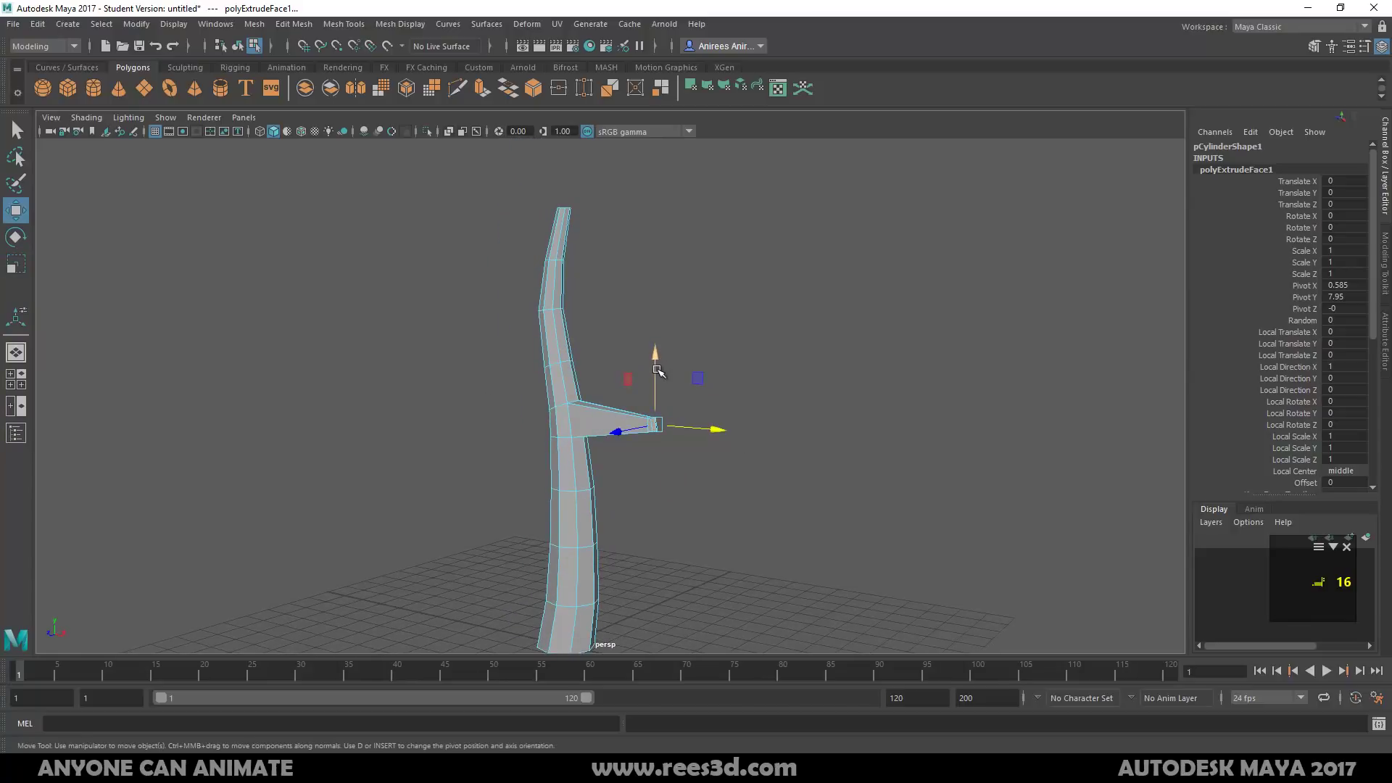
Raise the branch's end in Y so that the branch slants steeply upward, away from the trunk
left_click_drag(658, 371, 636, 225)
mouse_move(651, 363)
left_mouse_down("alt")
mouse_move(720, 363)
mouse_move(671, 355)
left_mouse_up("alt")
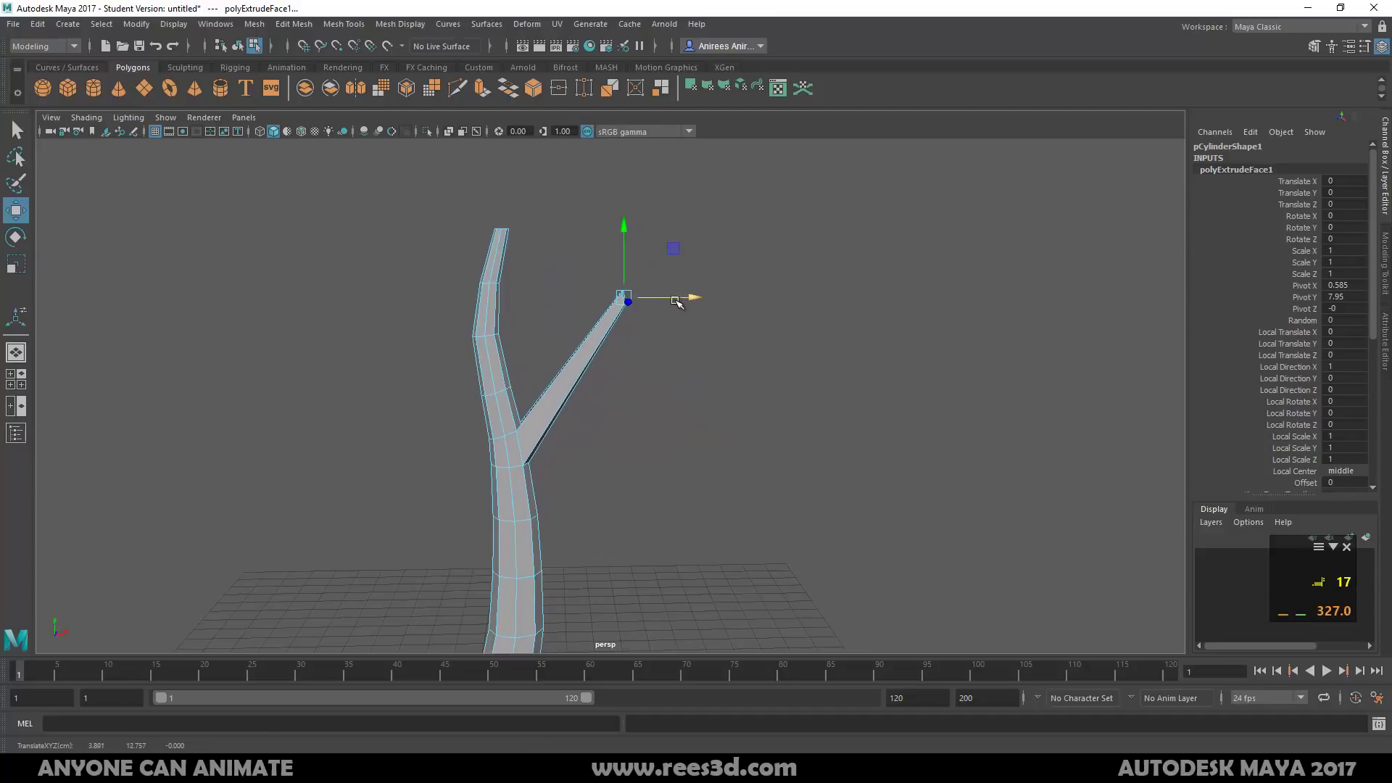
left_click_drag(624, 237, 535, 359)
Move the lower middle vertex of the branch's end face slightly outward in positive X to round its cross-section
key("e")
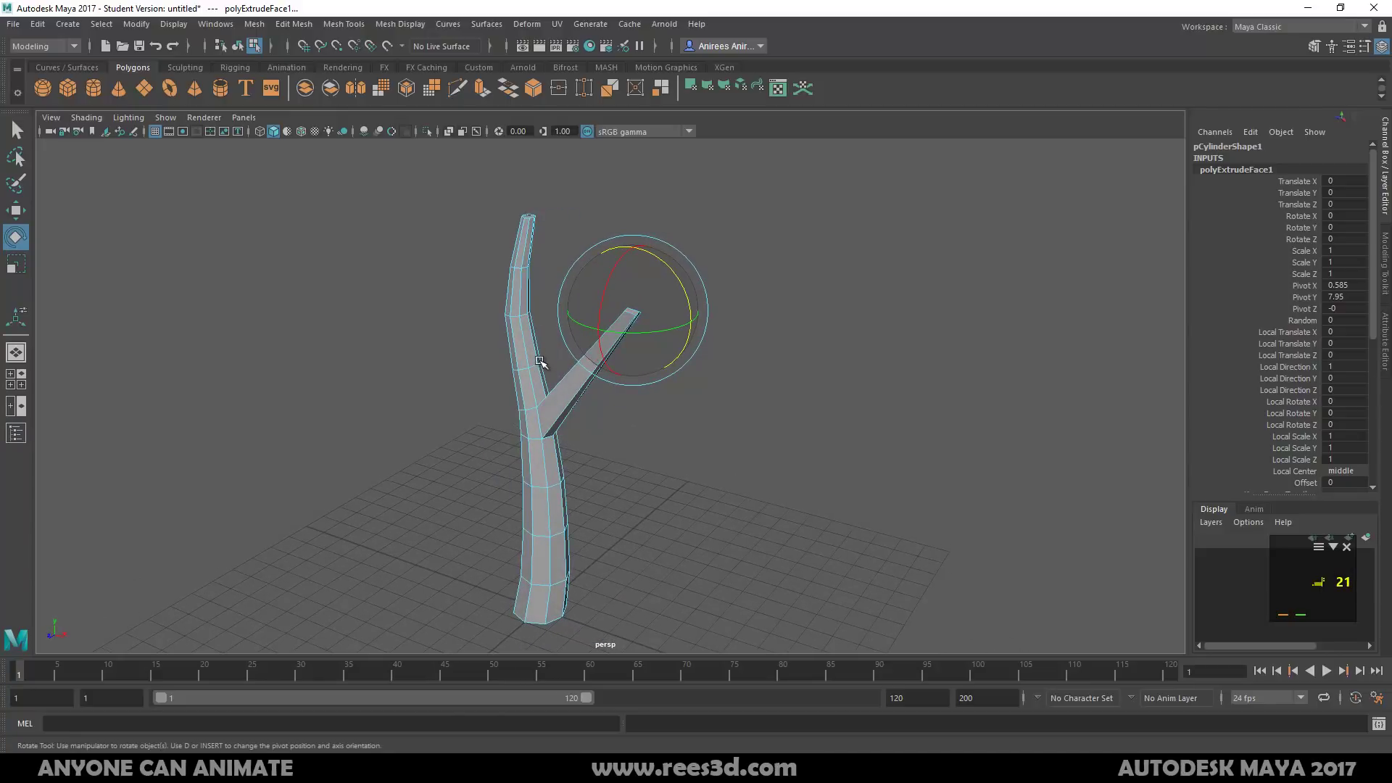
key("f")
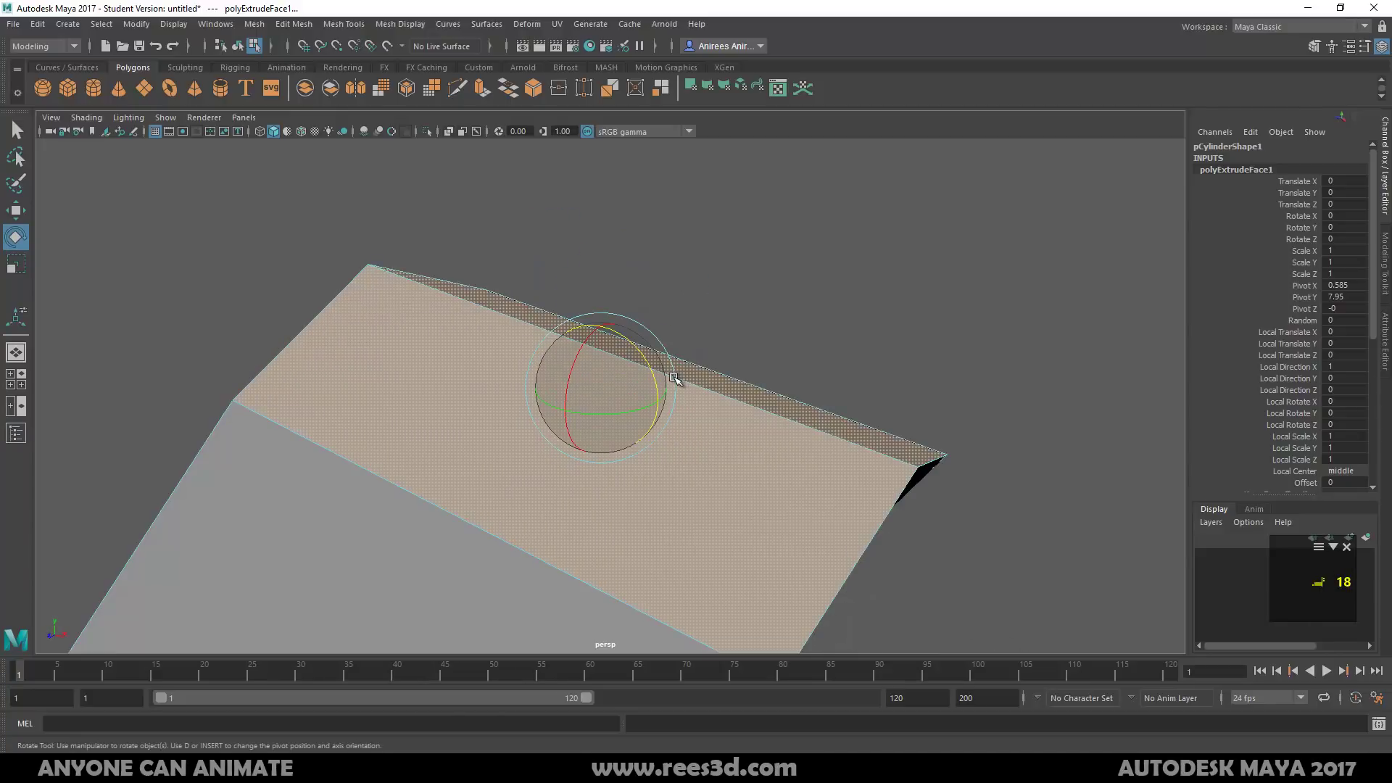
left_click_drag(682, 387, 828, 417, "alt")
right_click_drag(827, 417, 433, 414, "alt")
left_click_drag(433, 413, 696, 513, "alt")
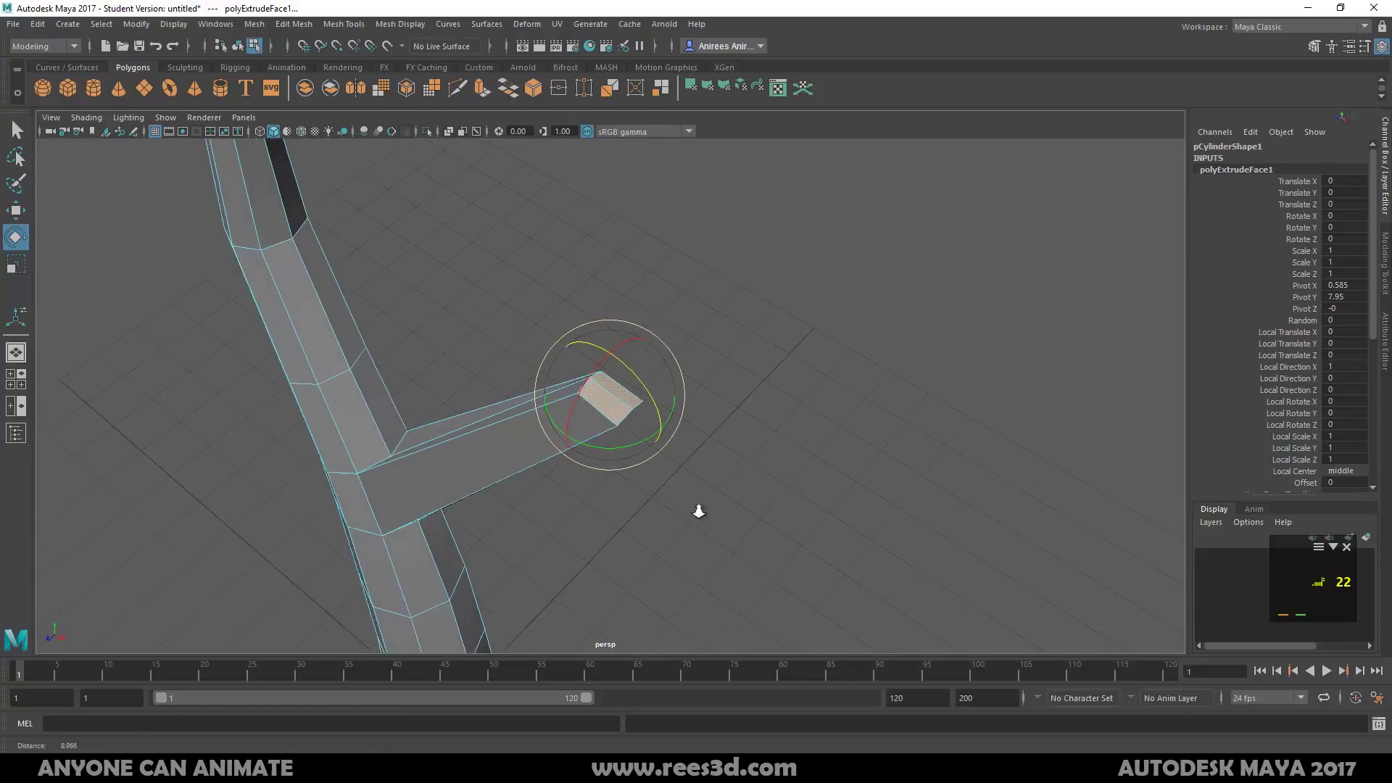
middle_click_drag(696, 513, 650, 498, "alt")
left_click_drag(650, 498, 523, 350, "alt")
right_click_drag(523, 350, 524, 449)
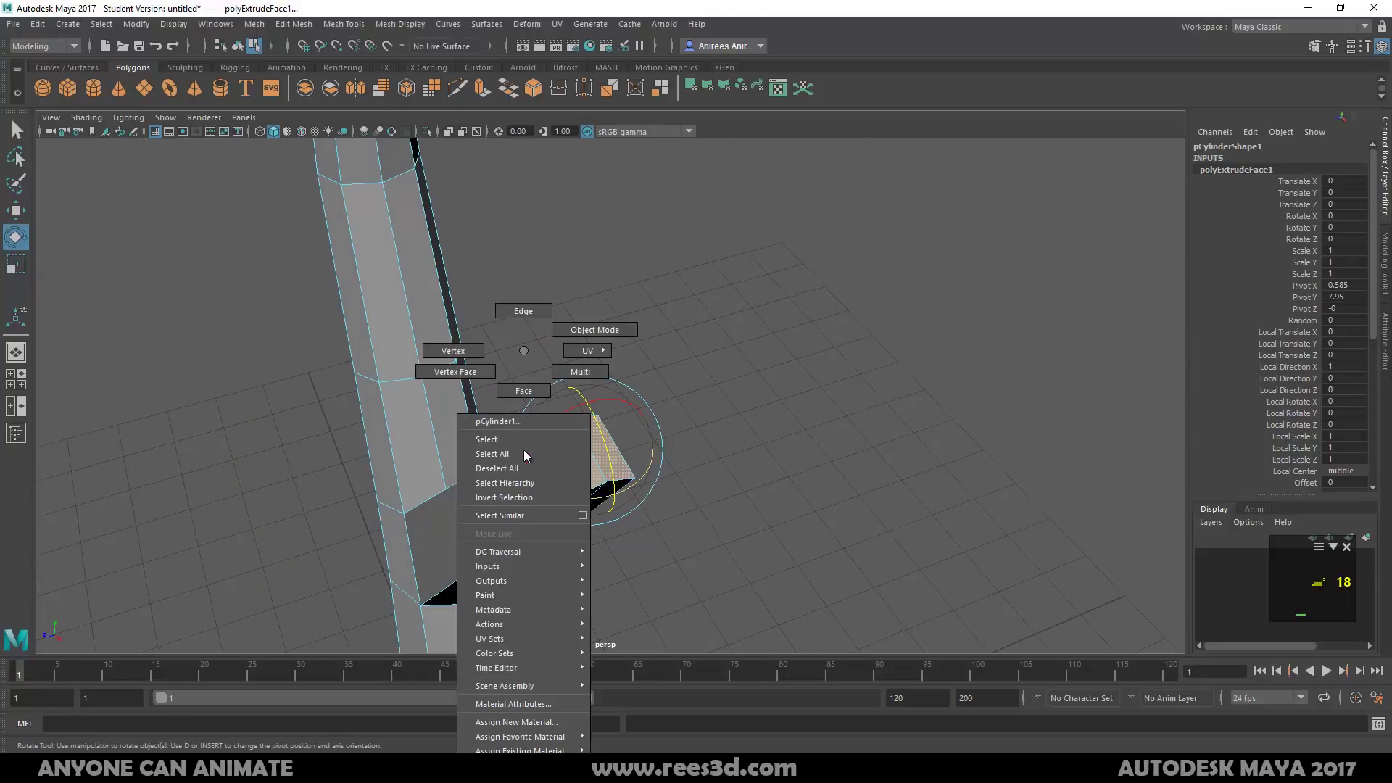
right_click_drag(450, 352, 450, 352)
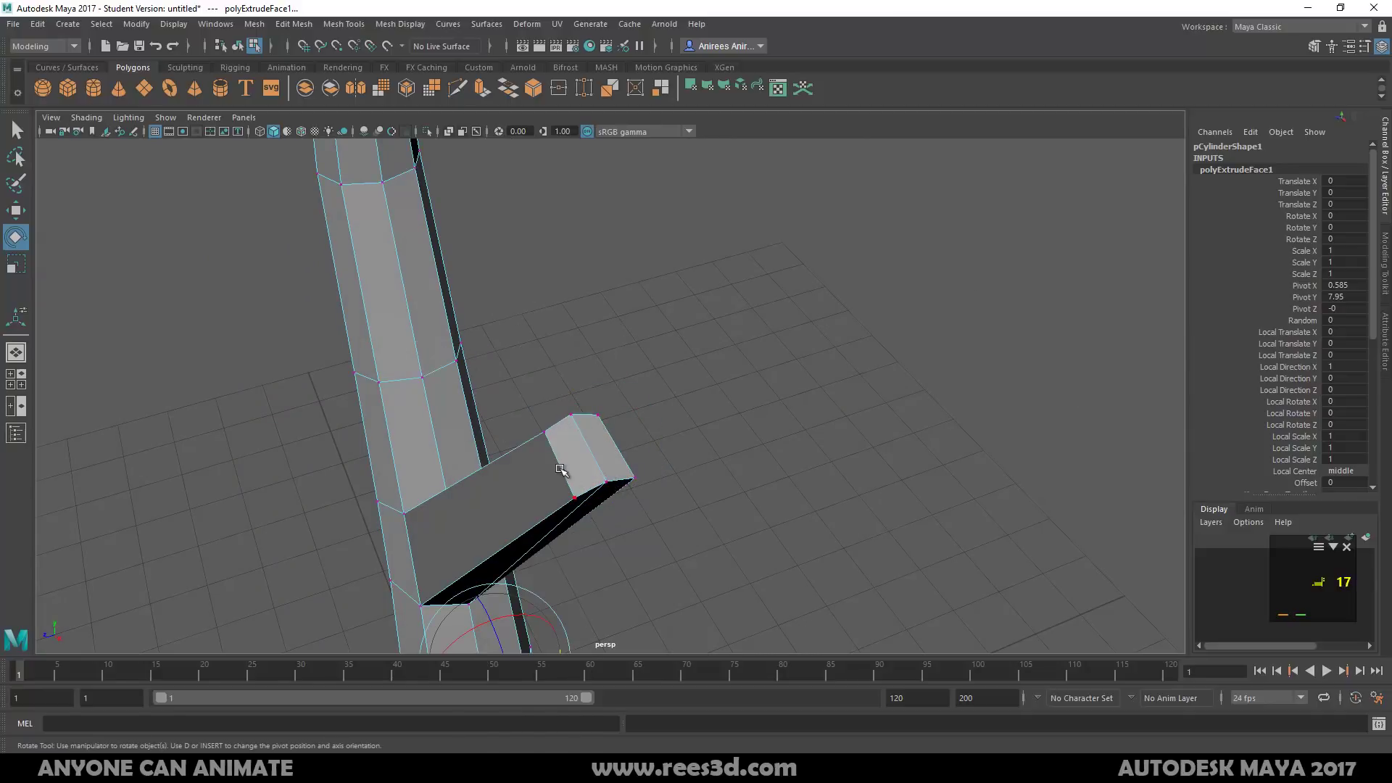
left_click(605, 484)
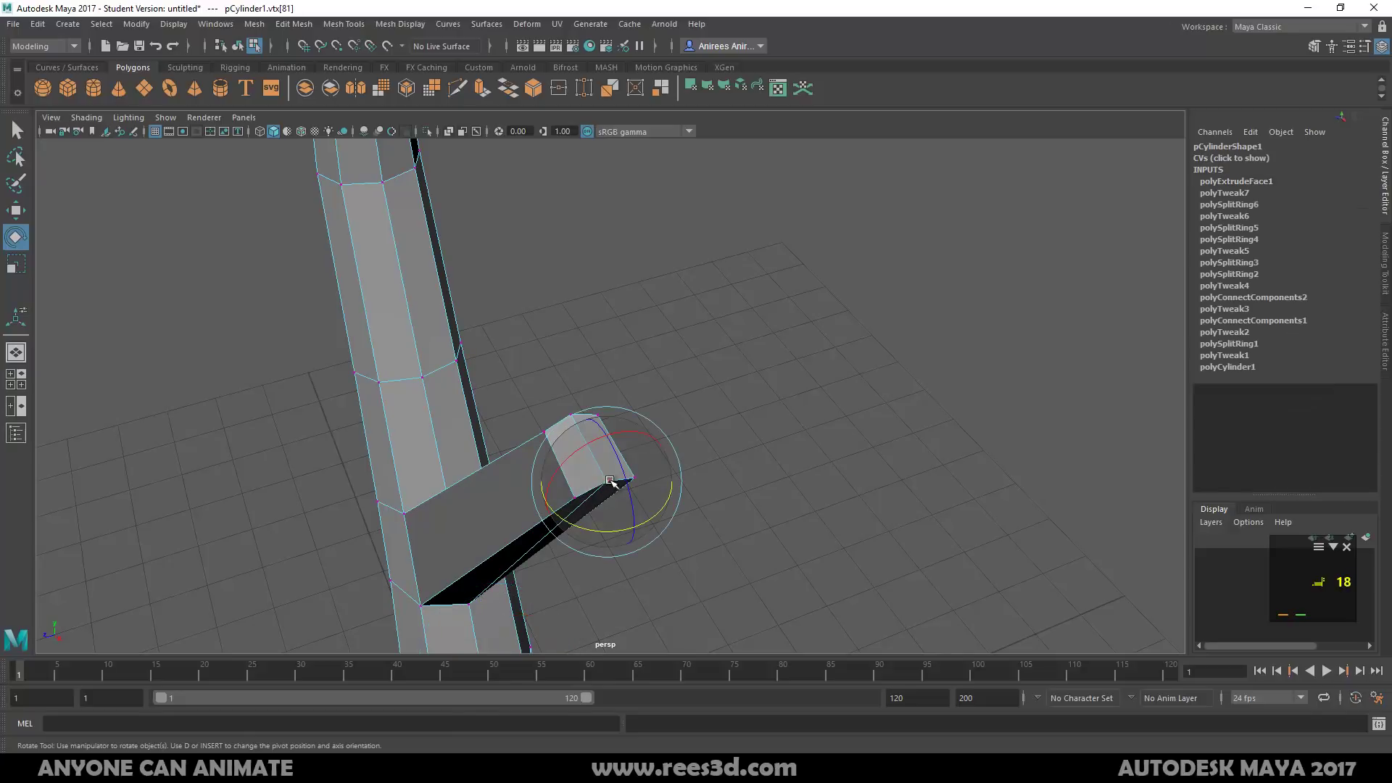
key("w")
mouse_move(613, 493)
left_mouse_down()
mouse_move(626, 514)
mouse_move(610, 553)
mouse_move(410, 473)
mouse_move(625, 500)
left_mouse_up()
left_click_drag(626, 504, 616, 500, "alt")
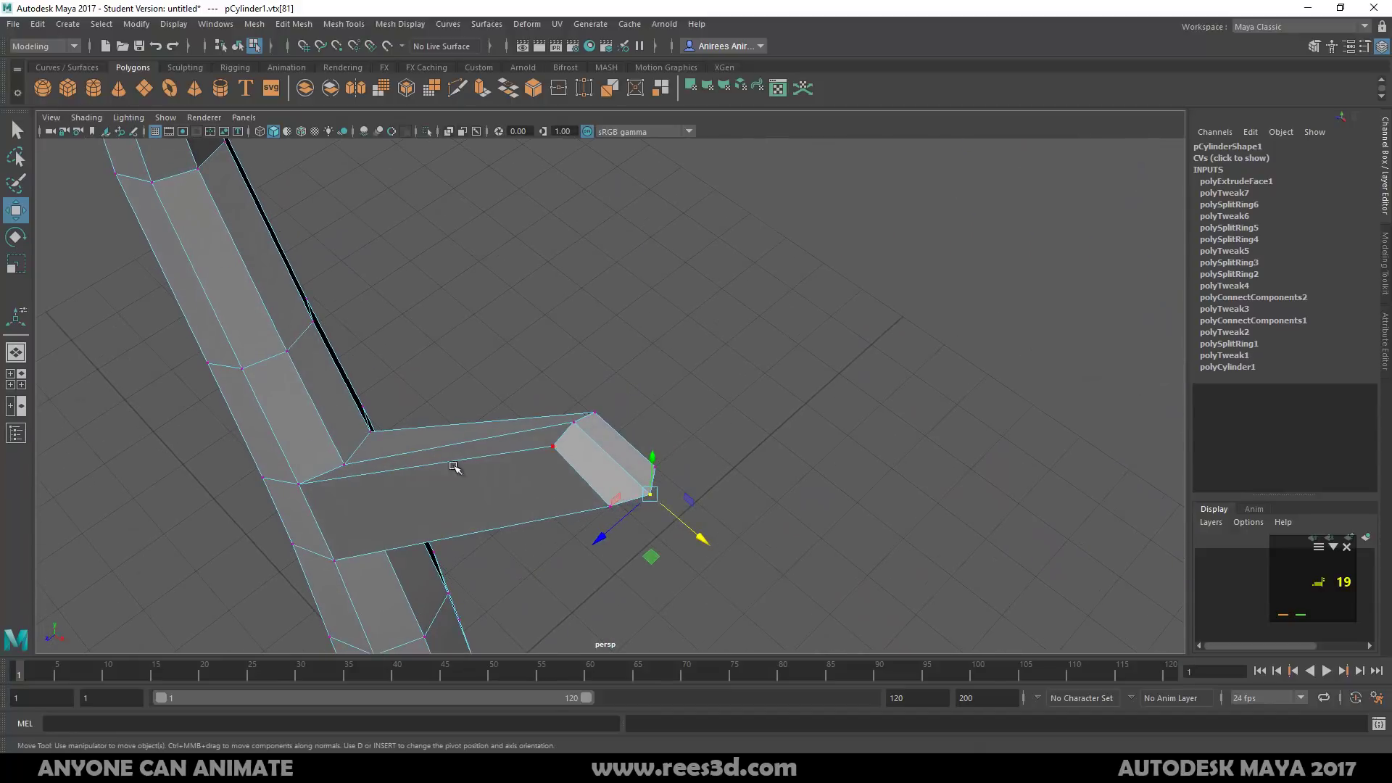
Select the upper vertices where the branch joins the trunk and move them slightly down in Y
left_click(345, 464)
left_click_drag(344, 464, 311, 515, "alt")
middle_click_drag(360, 536, 405, 418, "alt")
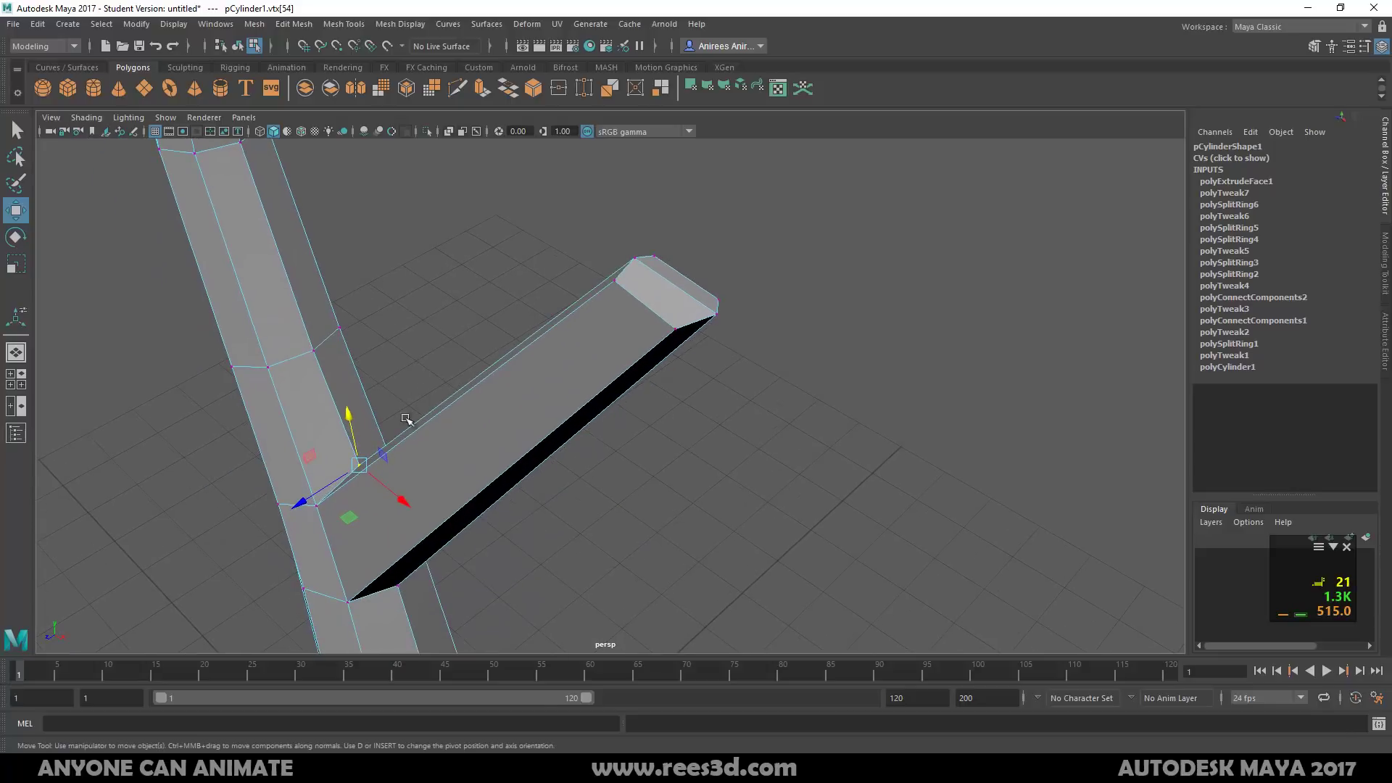
left_click(318, 508)
left_click_drag(318, 507, 608, 343, "alt")
left_click(573, 276)
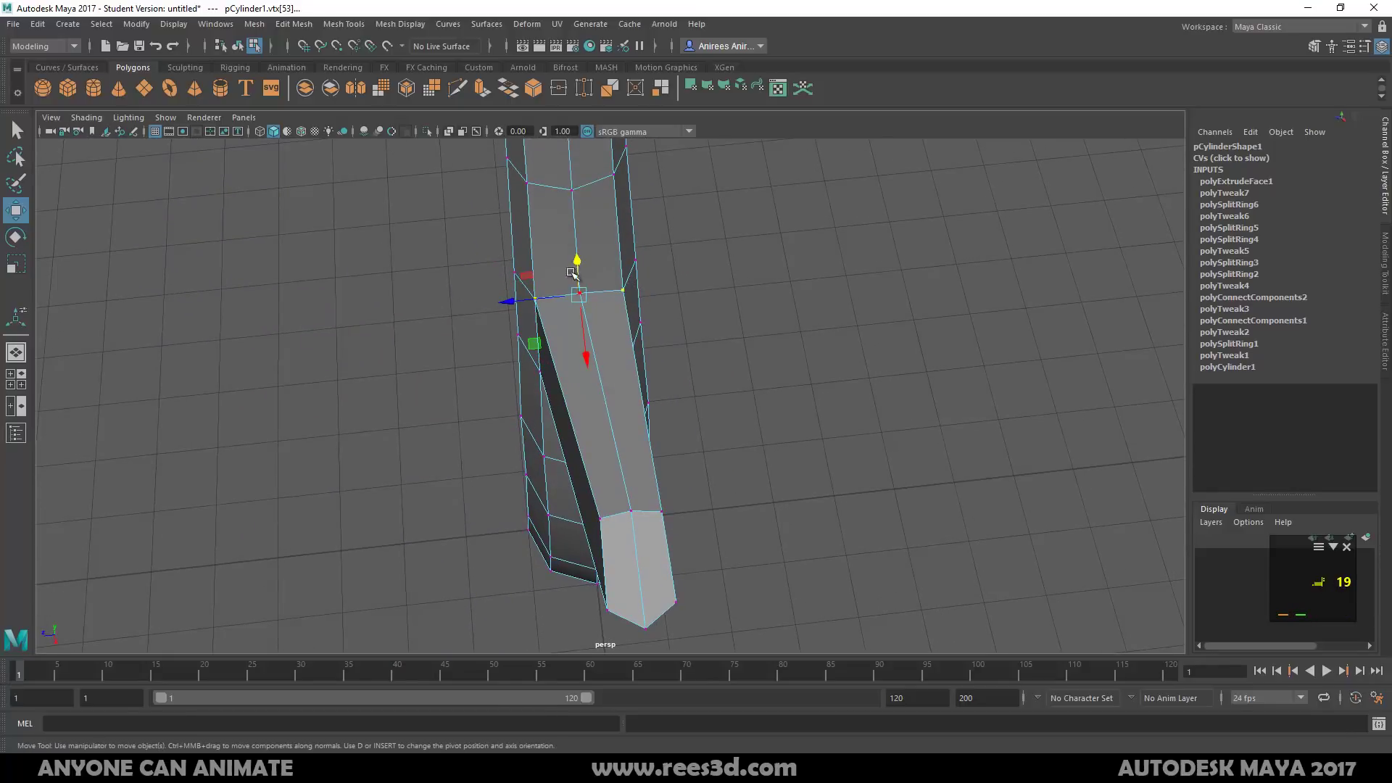
left_click_drag(586, 287, 626, 236, "alt")
left_click_drag(559, 361, 596, 295, "alt")
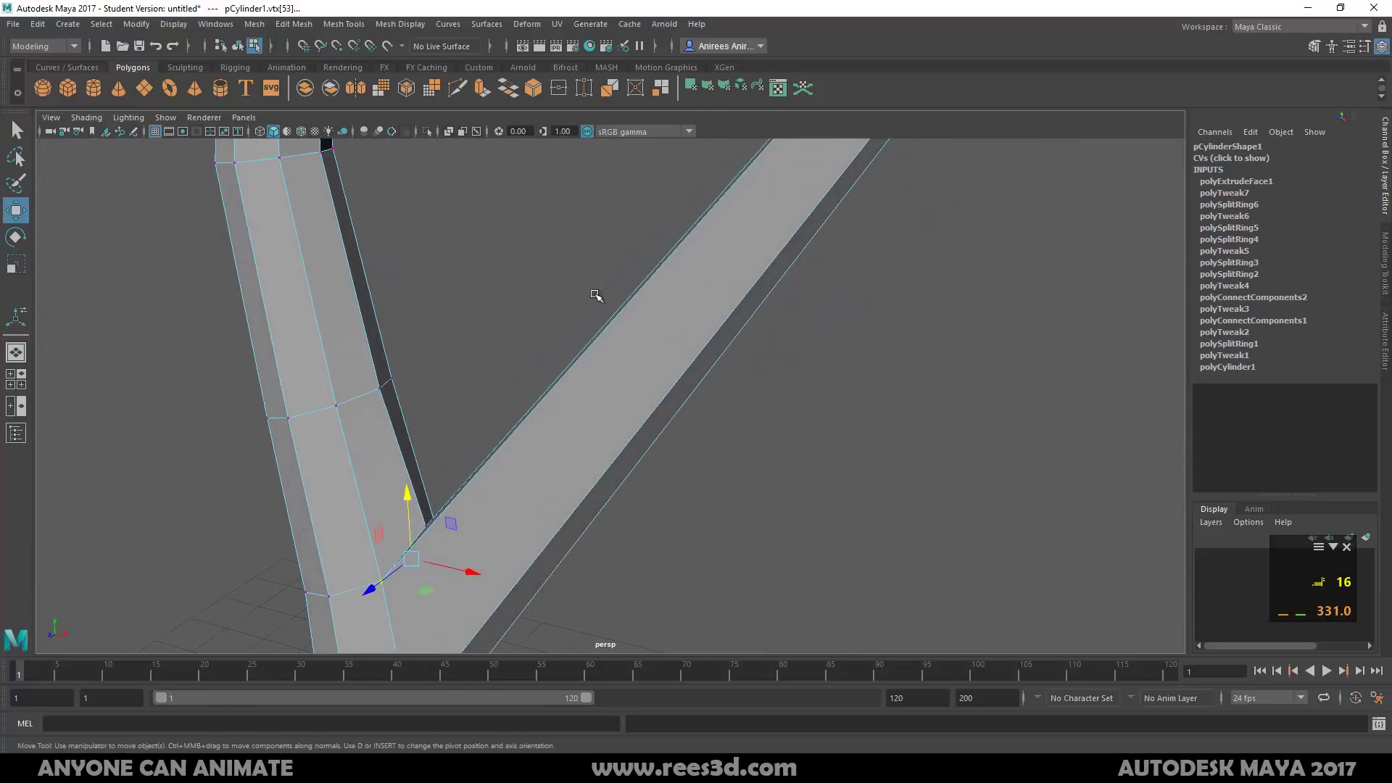
left_click_drag(406, 491, 411, 519)
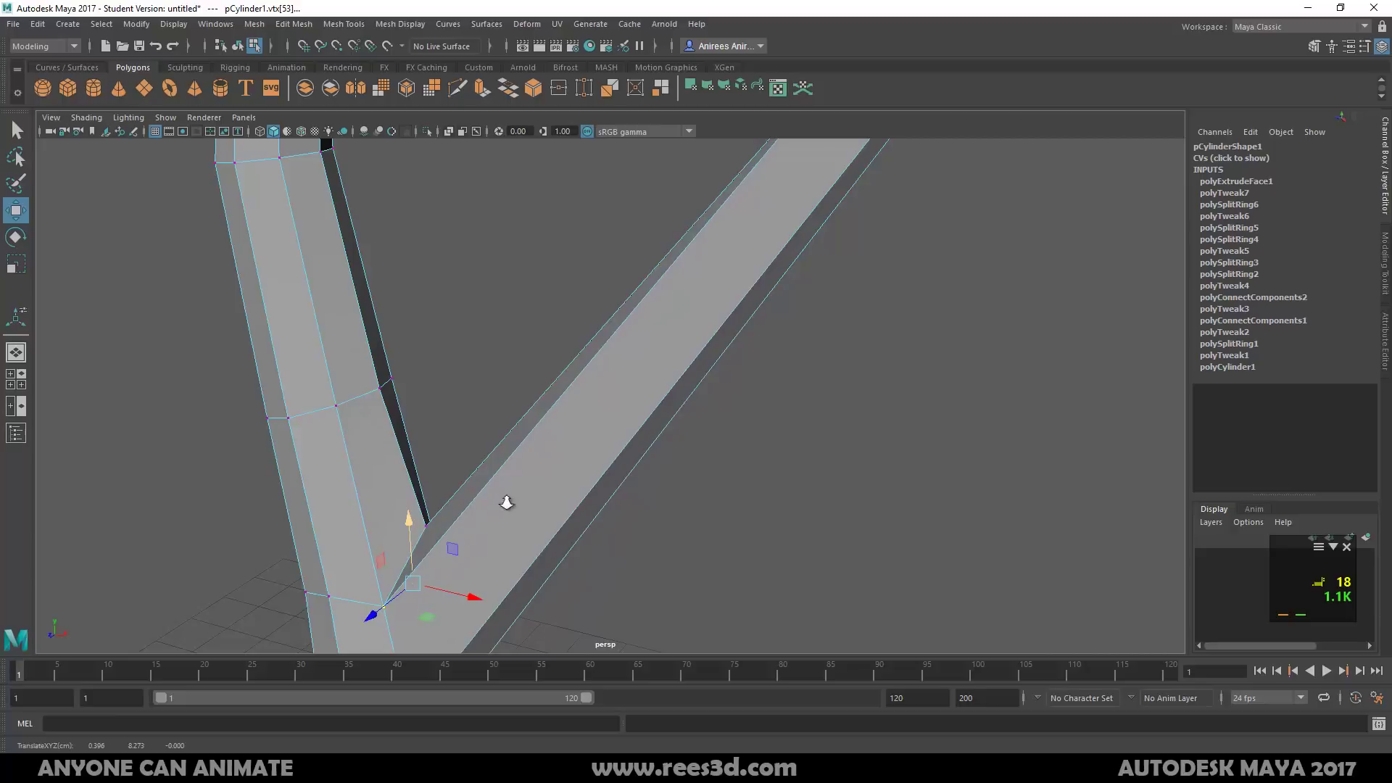
Select the lower vertices where the branch joins the trunk and move them slightly up in Y
scroll(507, 501, "down", 1)
middle_click_drag(512, 491, 523, 284, "alt")
left_click_drag(514, 448, 410, 456, "alt")
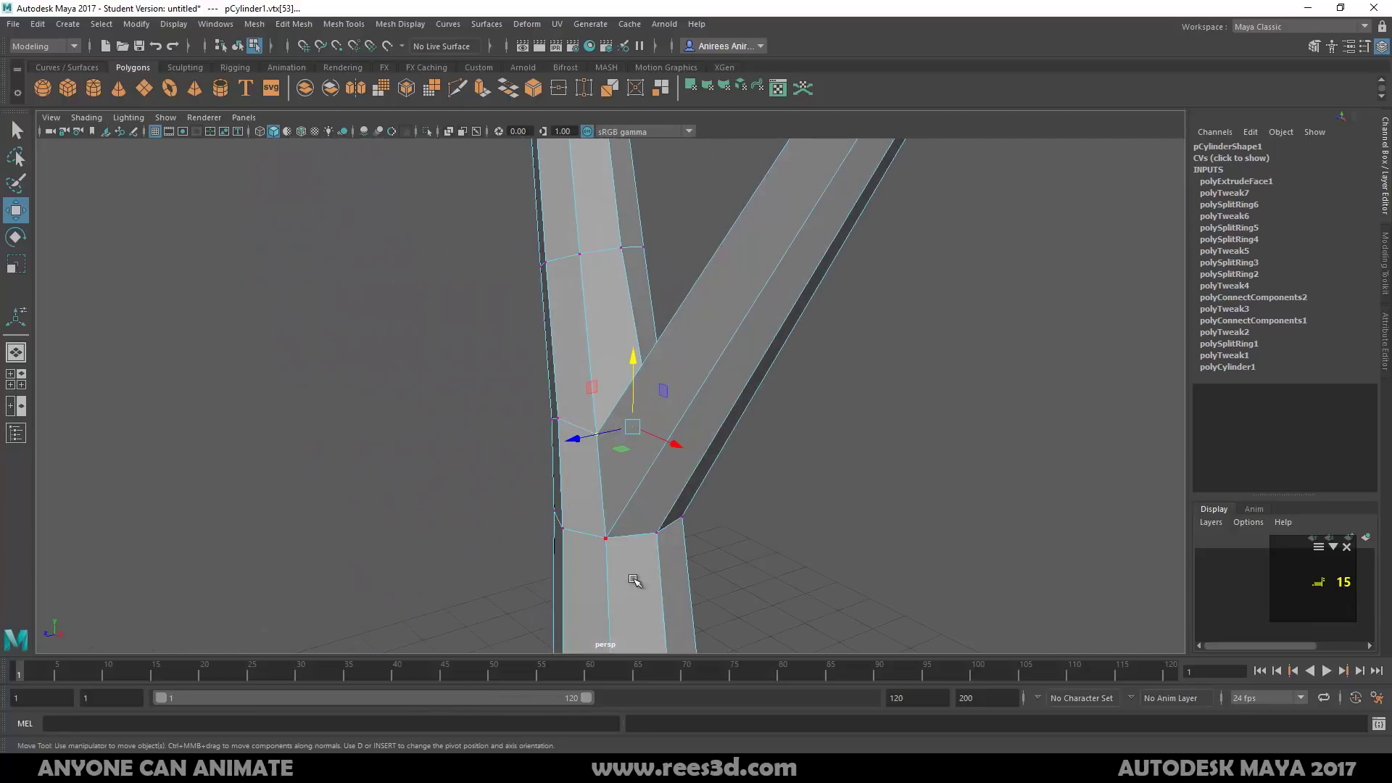
left_click(606, 536)
left_click_drag(874, 543, 790, 542, "alt")
middle_click_drag(790, 542, 389, 262, "alt")
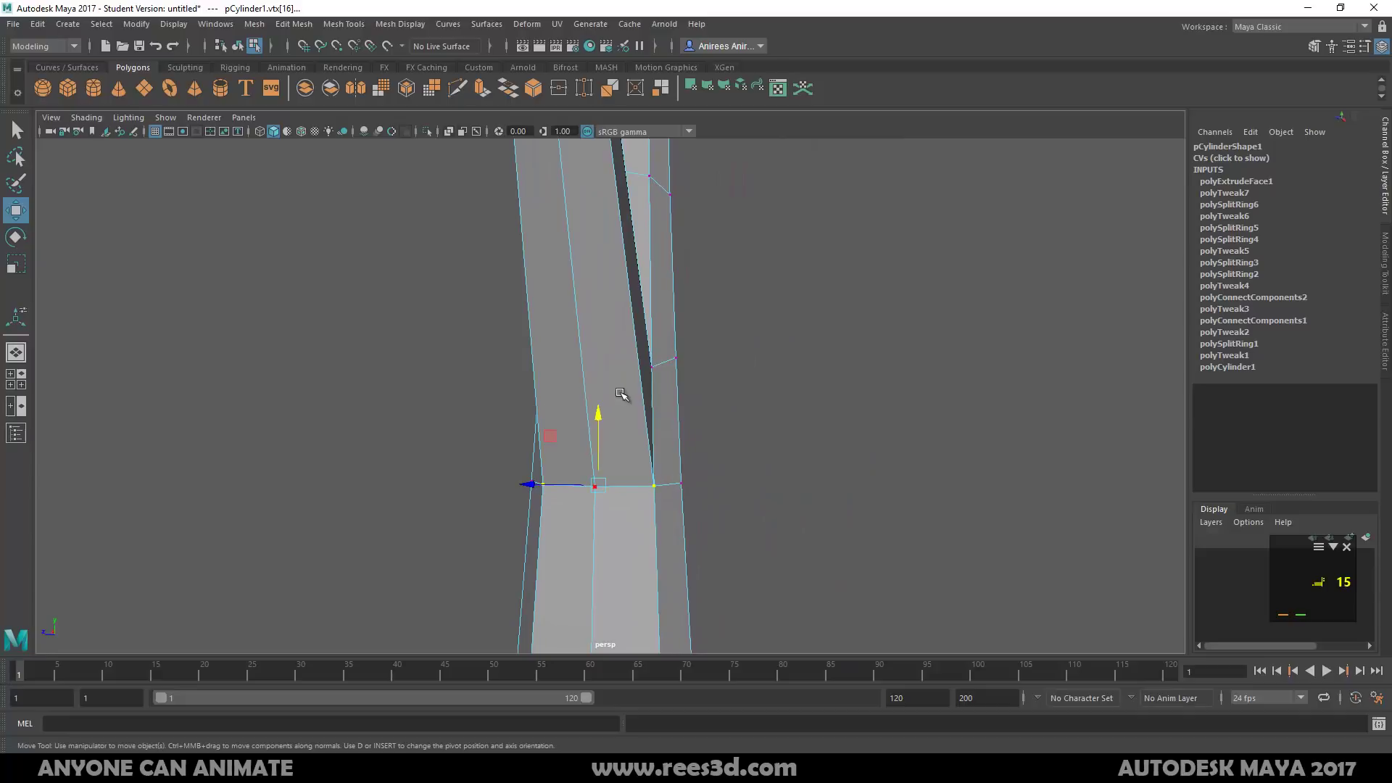
left_click_drag(599, 419, 595, 314, "alt")
Insert an edge loop around the branch's middle and move it down in Y and slightly in X to bend the branch
right_click_drag(589, 307, 501, 339)
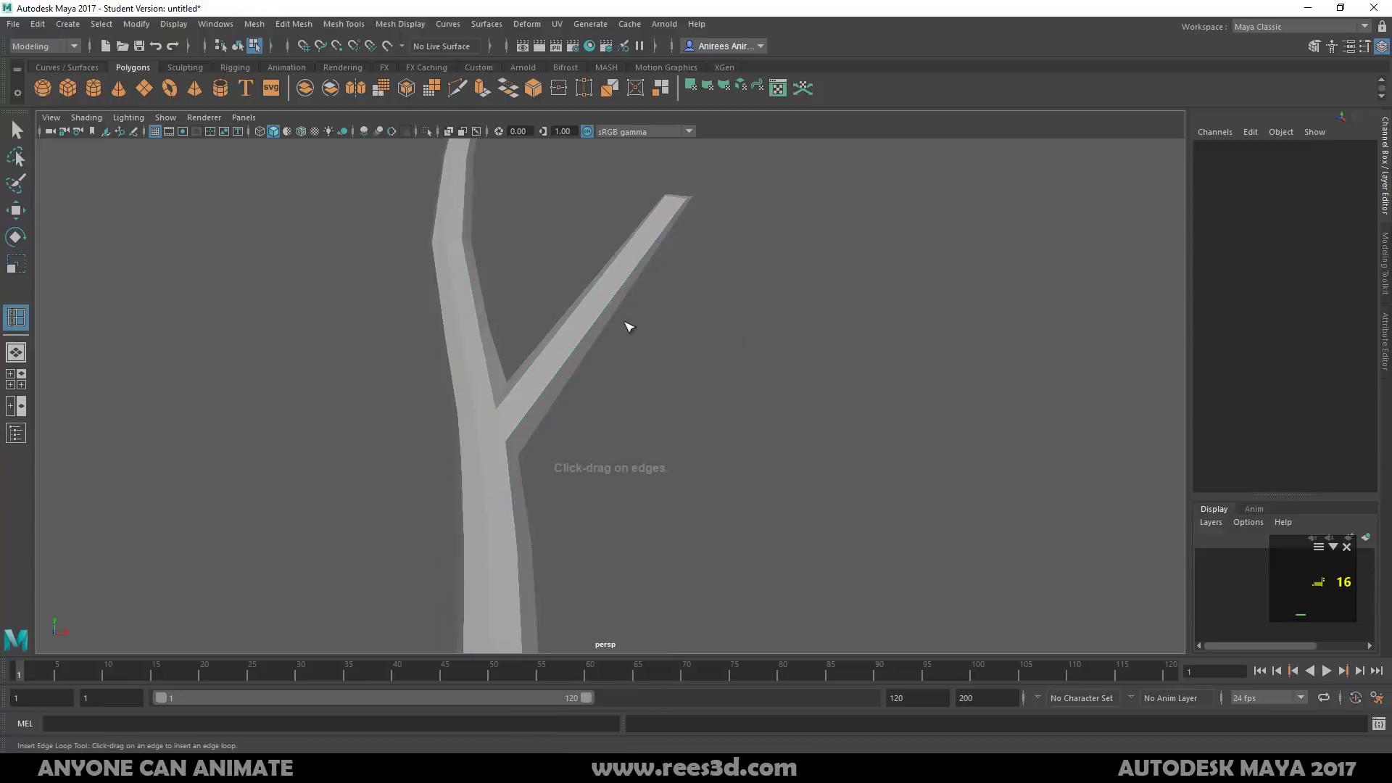
left_click_drag(609, 308, 601, 325)
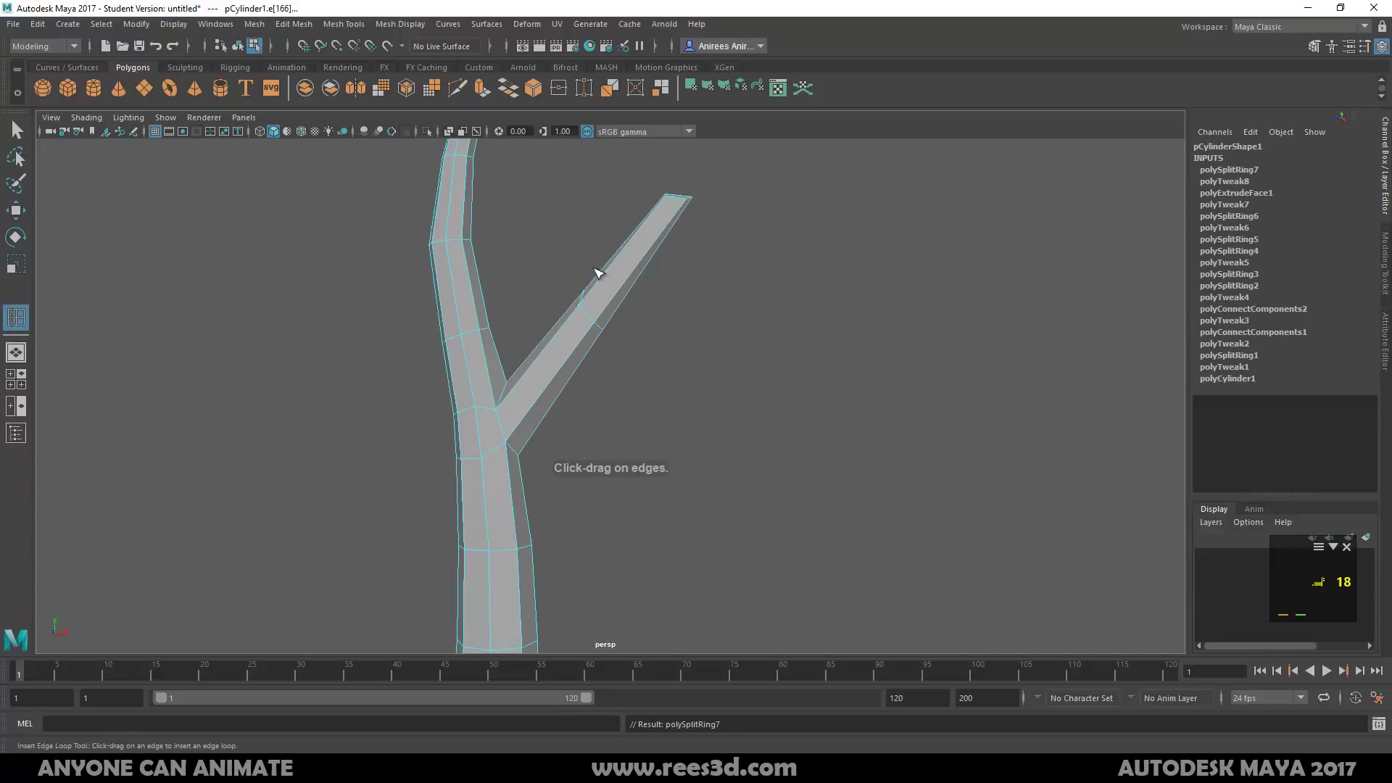
key("w")
left_click_drag(591, 247, 591, 264)
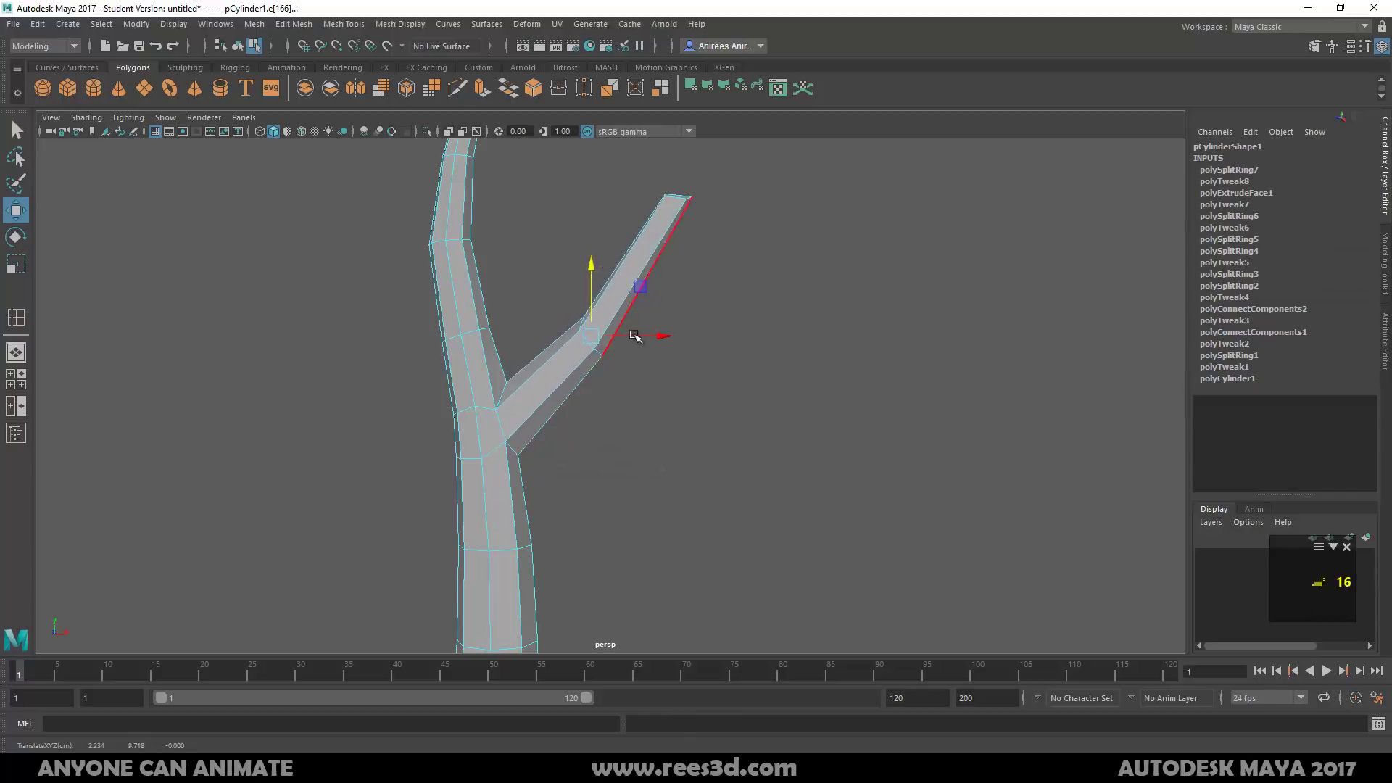
right_click_drag(662, 336, 457, 390, "alt")
left_click_drag(456, 390, 361, 421, "alt")
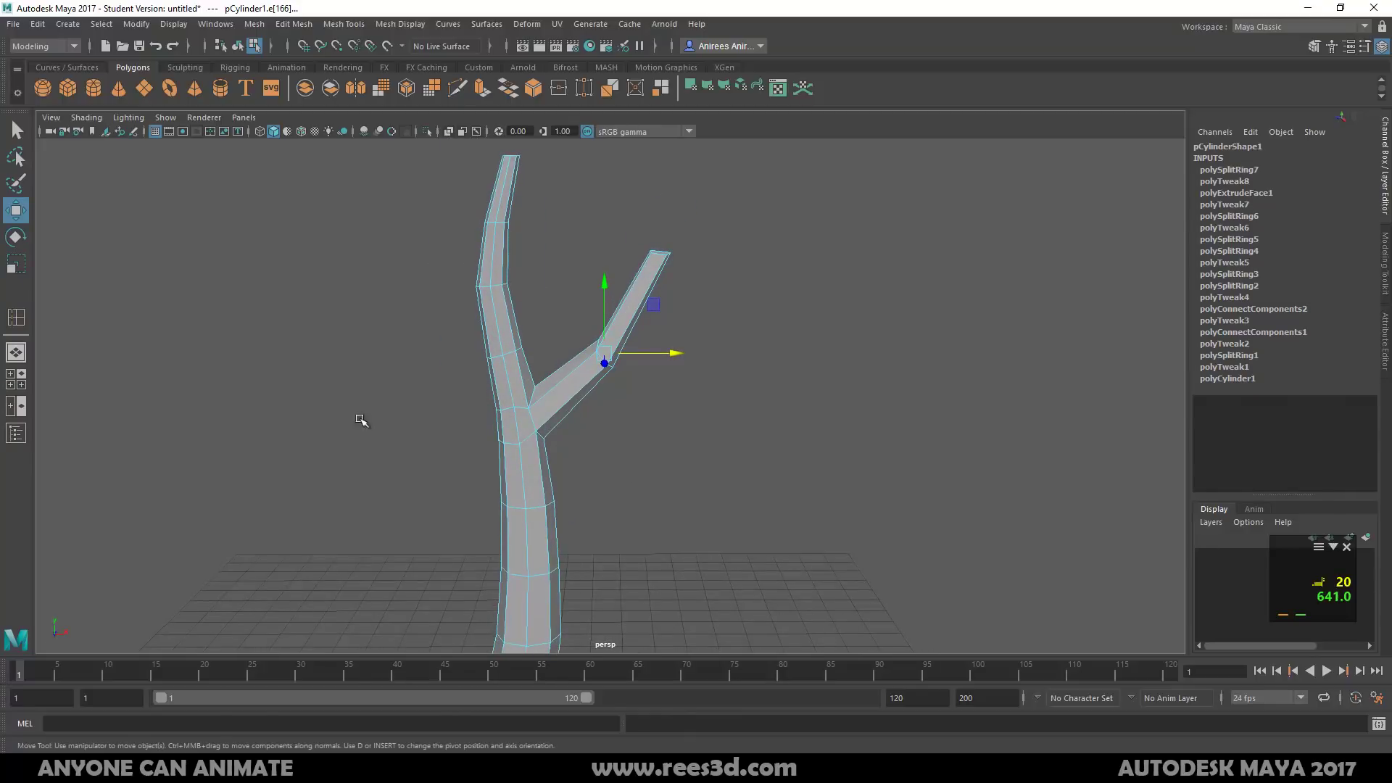
Select the upper vertex at the branch's bend and move it slightly down to even out the cross-section
left_click_drag(472, 433, 544, 457, "alt")
right_click_drag(543, 457, 565, 403, "alt")
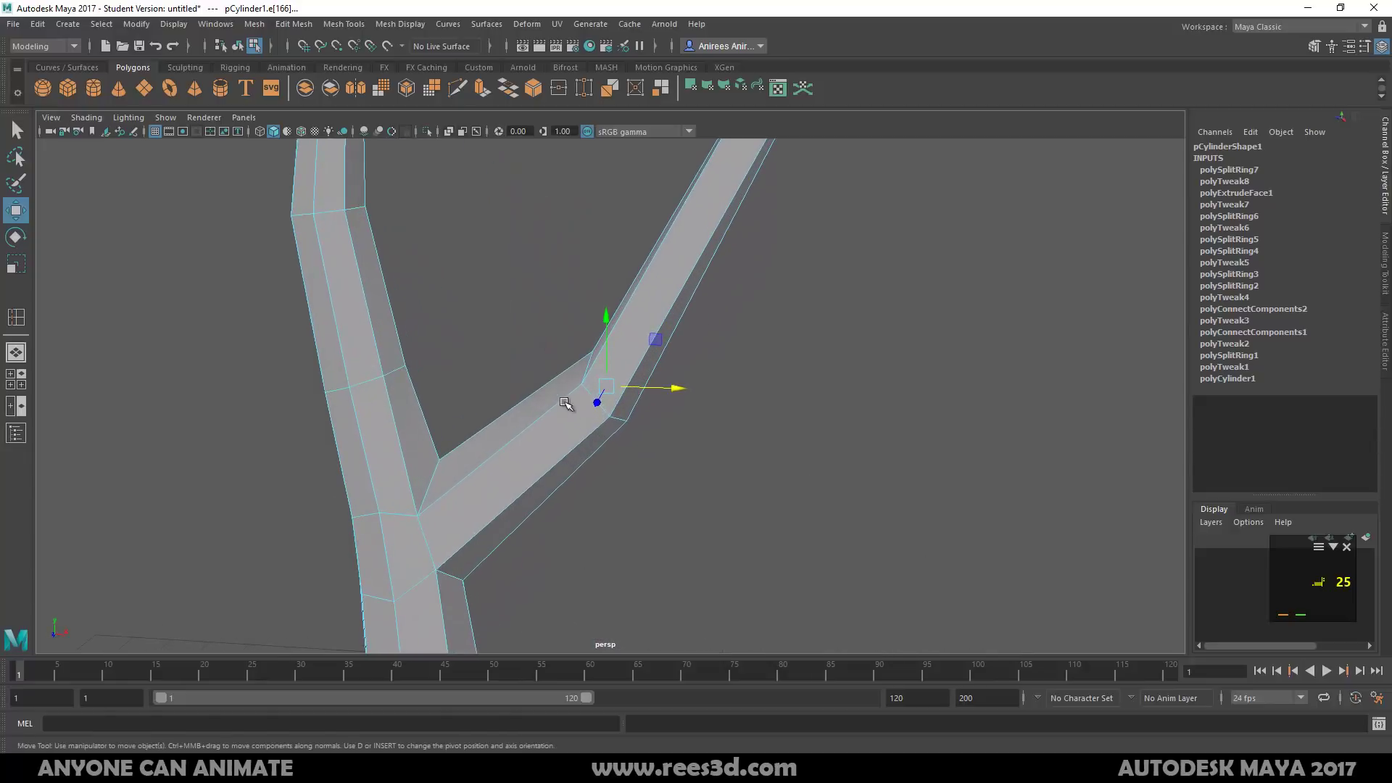
key("F9")
left_click(594, 351)
left_click_drag(616, 358, 677, 339, "alt")
left_click_drag(606, 280, 476, 507)
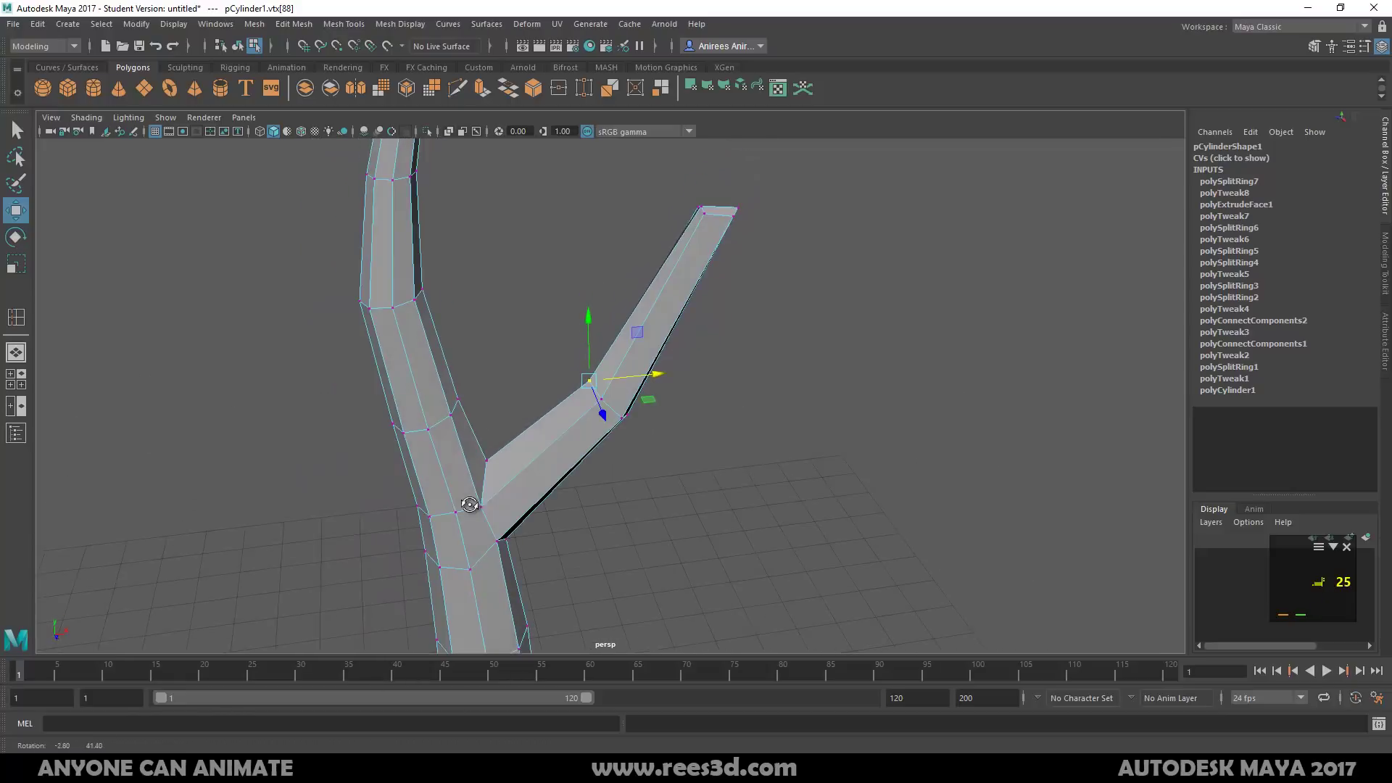
Insert an edge loop between the trunk and the branch's bend and move it slightly down in Y
left_click(16, 321)
mouse_move(564, 450)
left_mouse_down()
mouse_move(544, 464)
mouse_move(580, 431)
left_mouse_up()
key("w")
left_click_drag(547, 378, 548, 390)
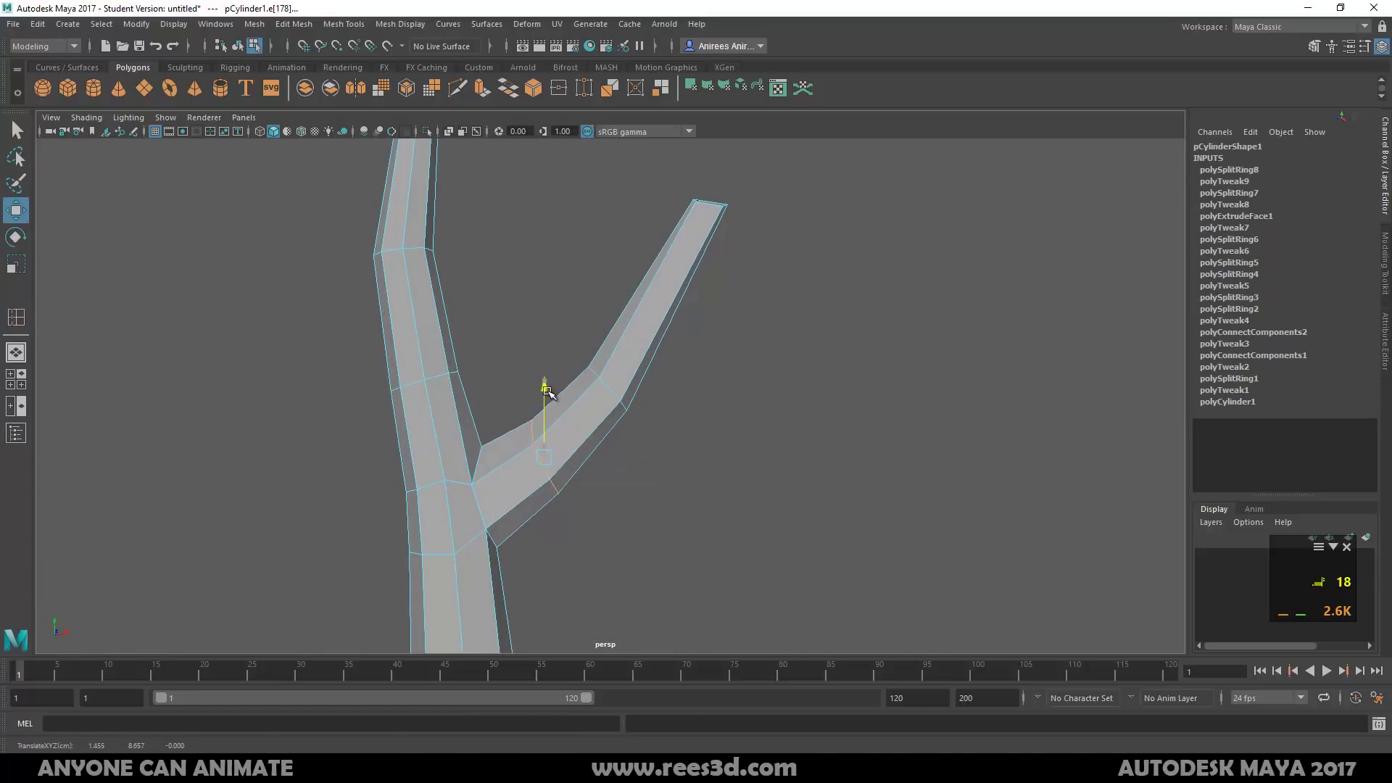
middle_click_drag(671, 421, 534, 423, "alt")
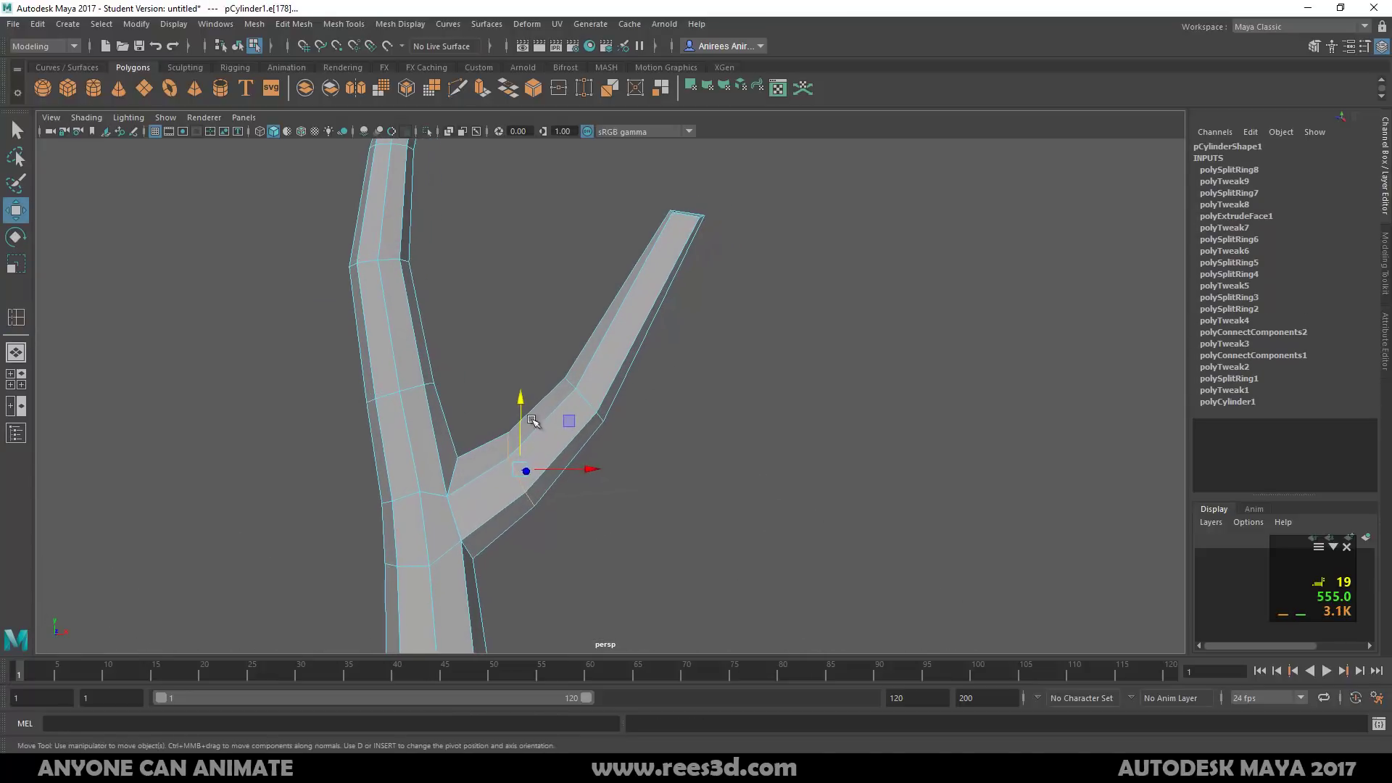
Insert an edge loop between the branch's bend and its tip and move it slightly in positive X
left_click(16, 318)
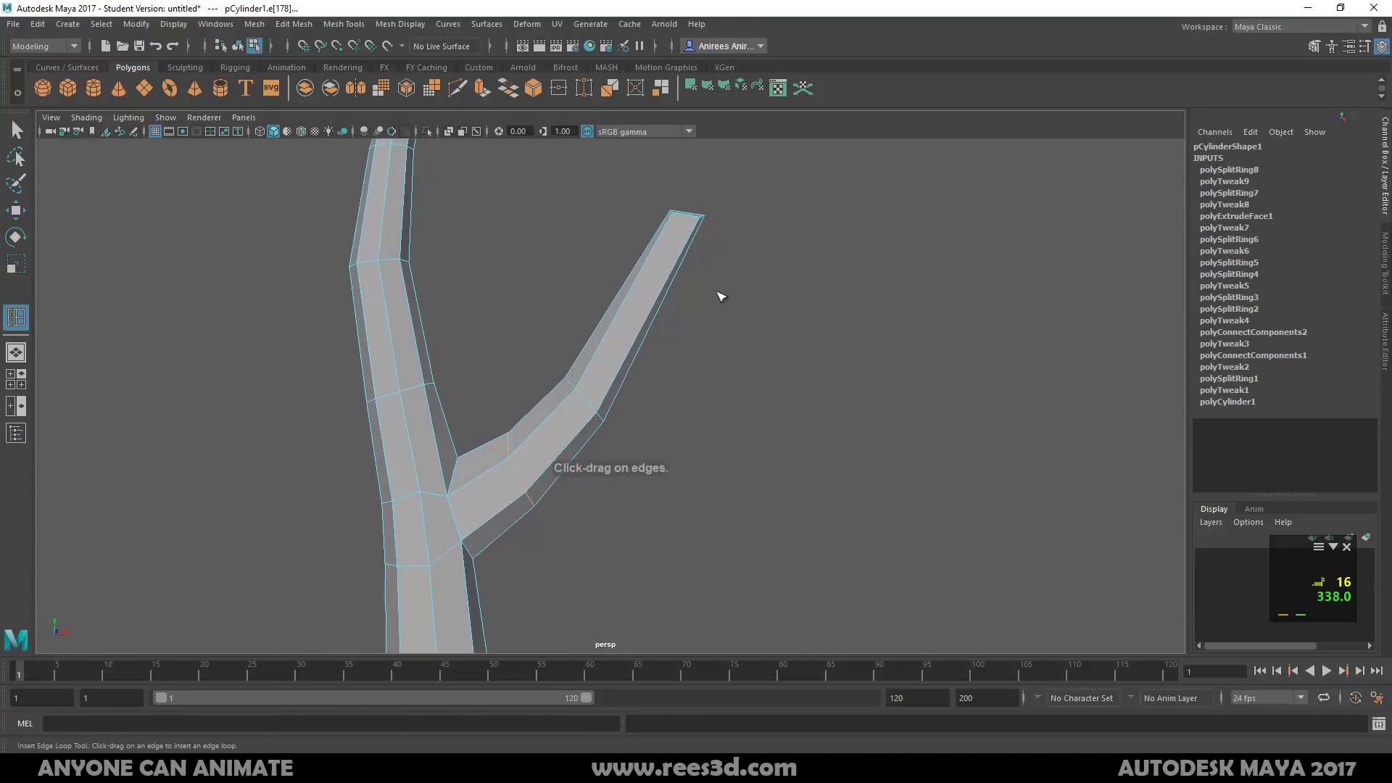
left_click(630, 306)
key("w")
left_click_drag(705, 307, 714, 317)
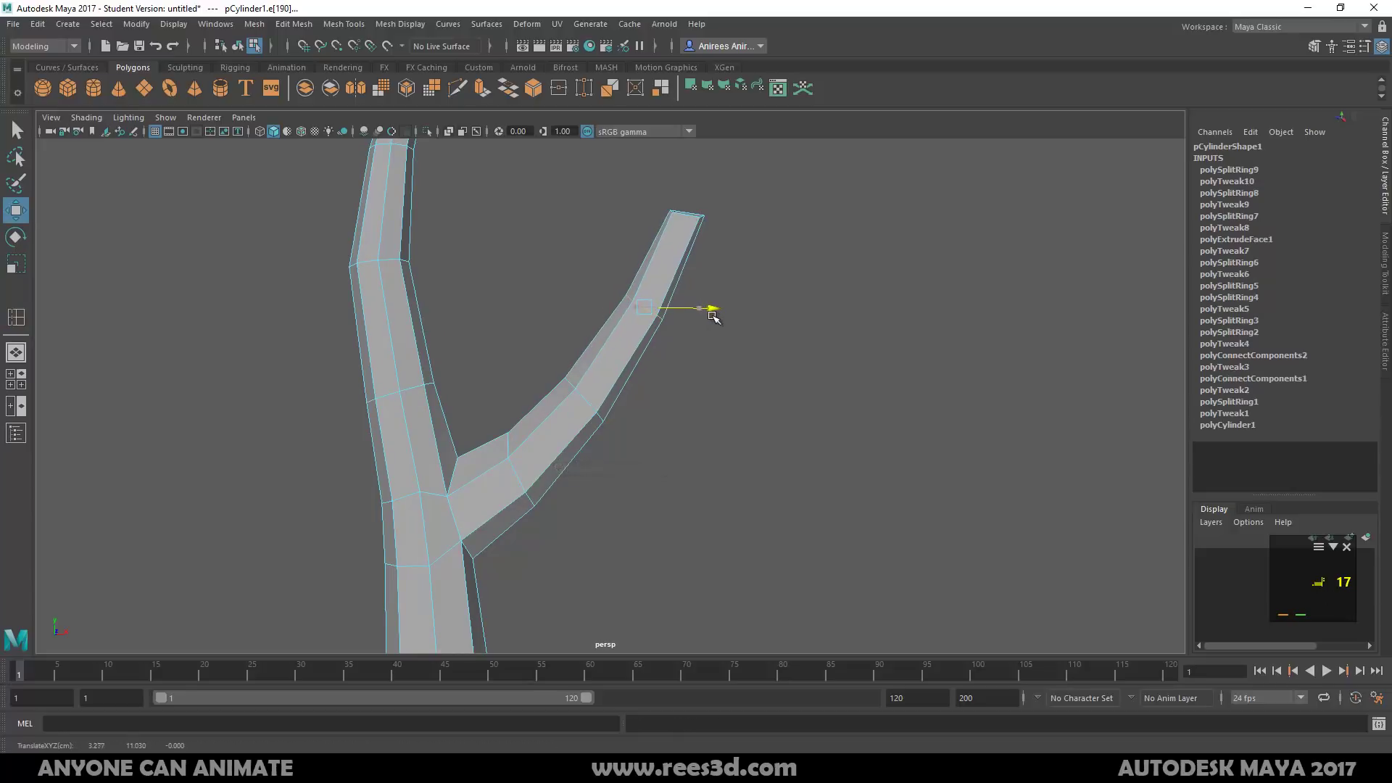
Scale the branch's tip vertices inward to sharpen its taper, and select the branch's cross-section vertices nearest the trunk
left_click_drag(649, 249, 615, 391)
right_click(649, 324)
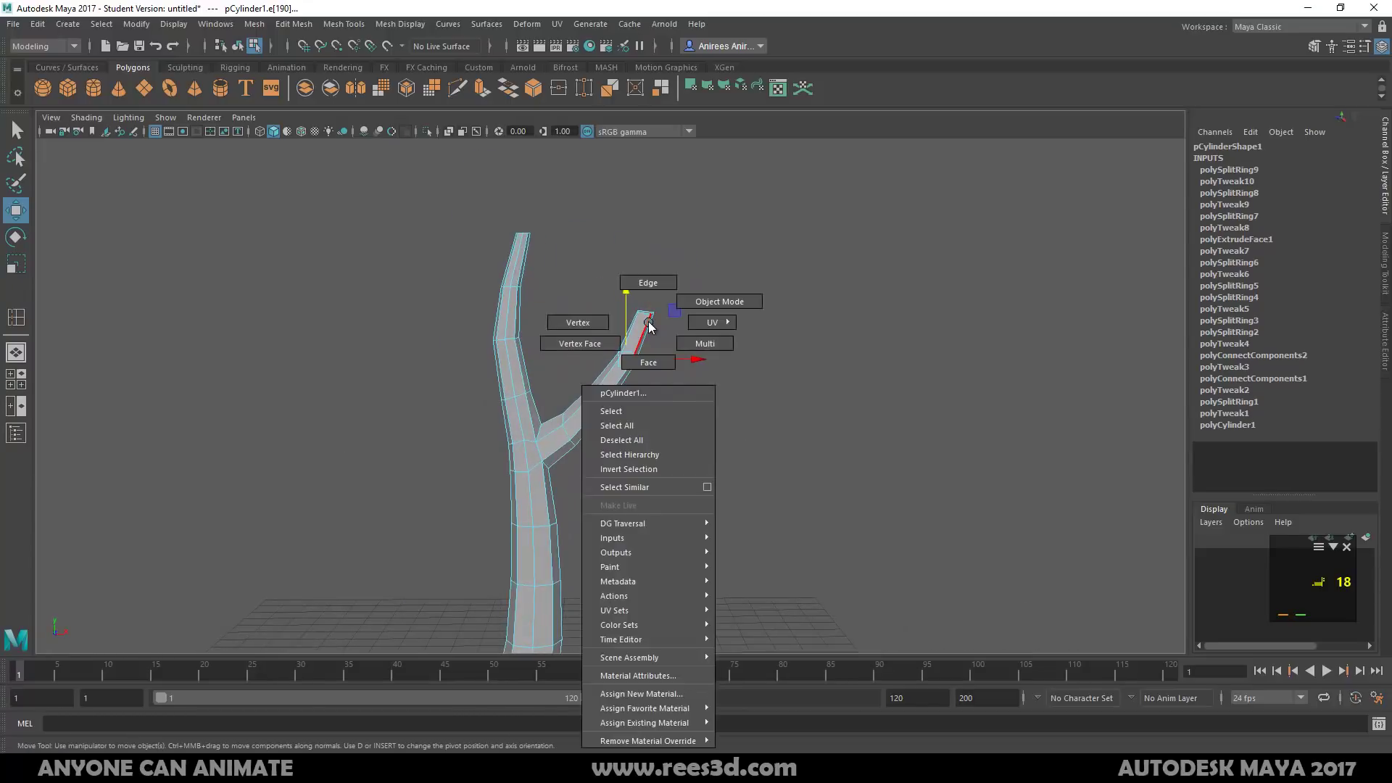
left_click(610, 324)
key("r")
left_click_drag(692, 328, 599, 401)
left_click(557, 423)
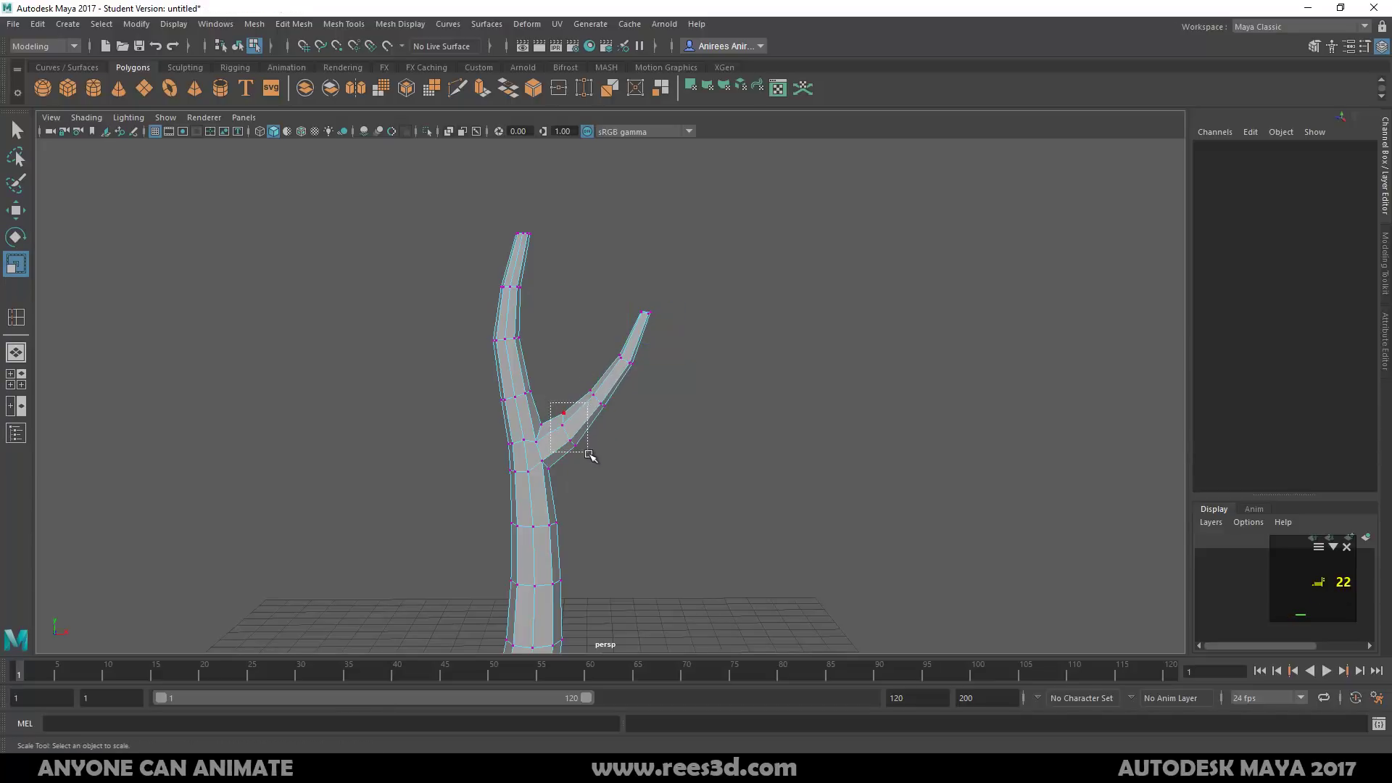
left_click_drag(590, 456, 557, 367)
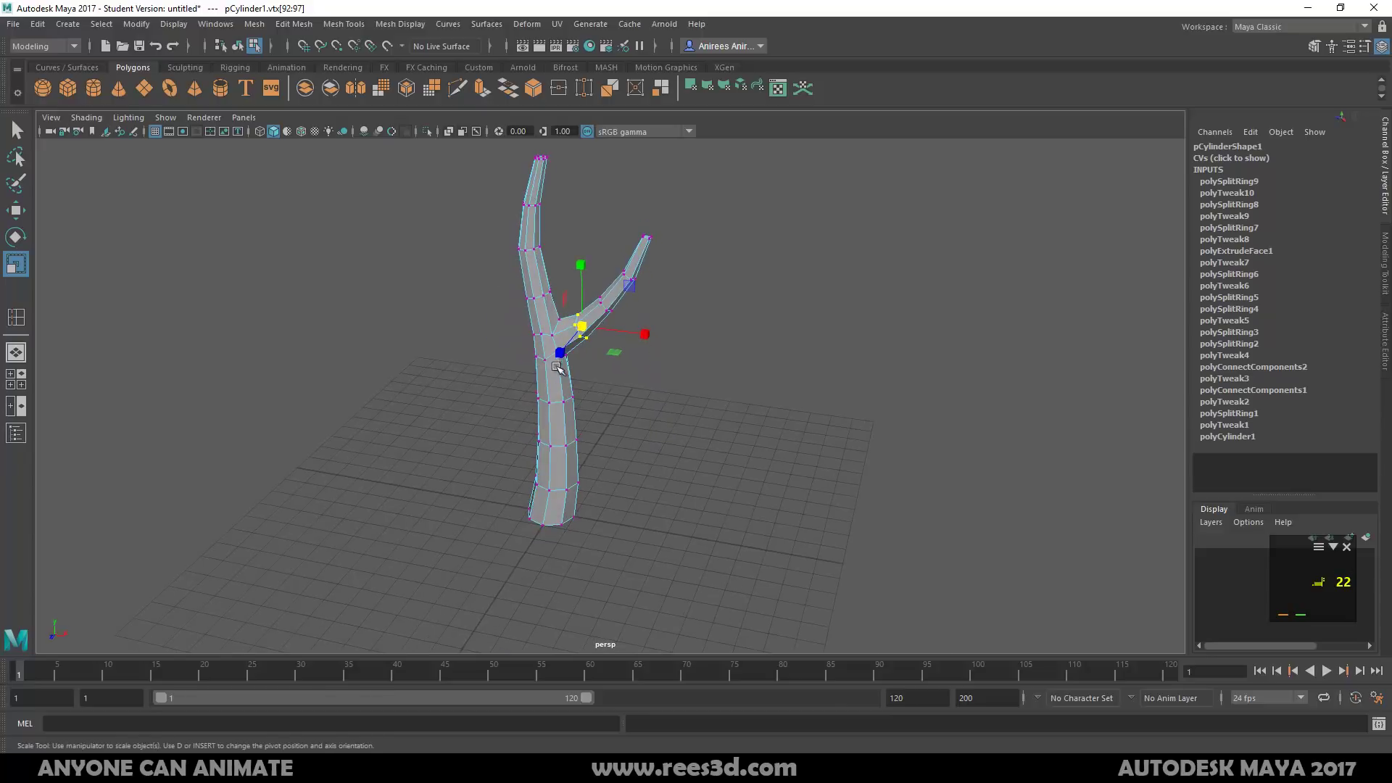
Insert an edge loop around the branch's base, close to where it joins the trunk
left_click(14, 317)
left_click_drag(690, 311, 606, 334, "alt")
key("r")
scroll(711, 385, "up", 4)
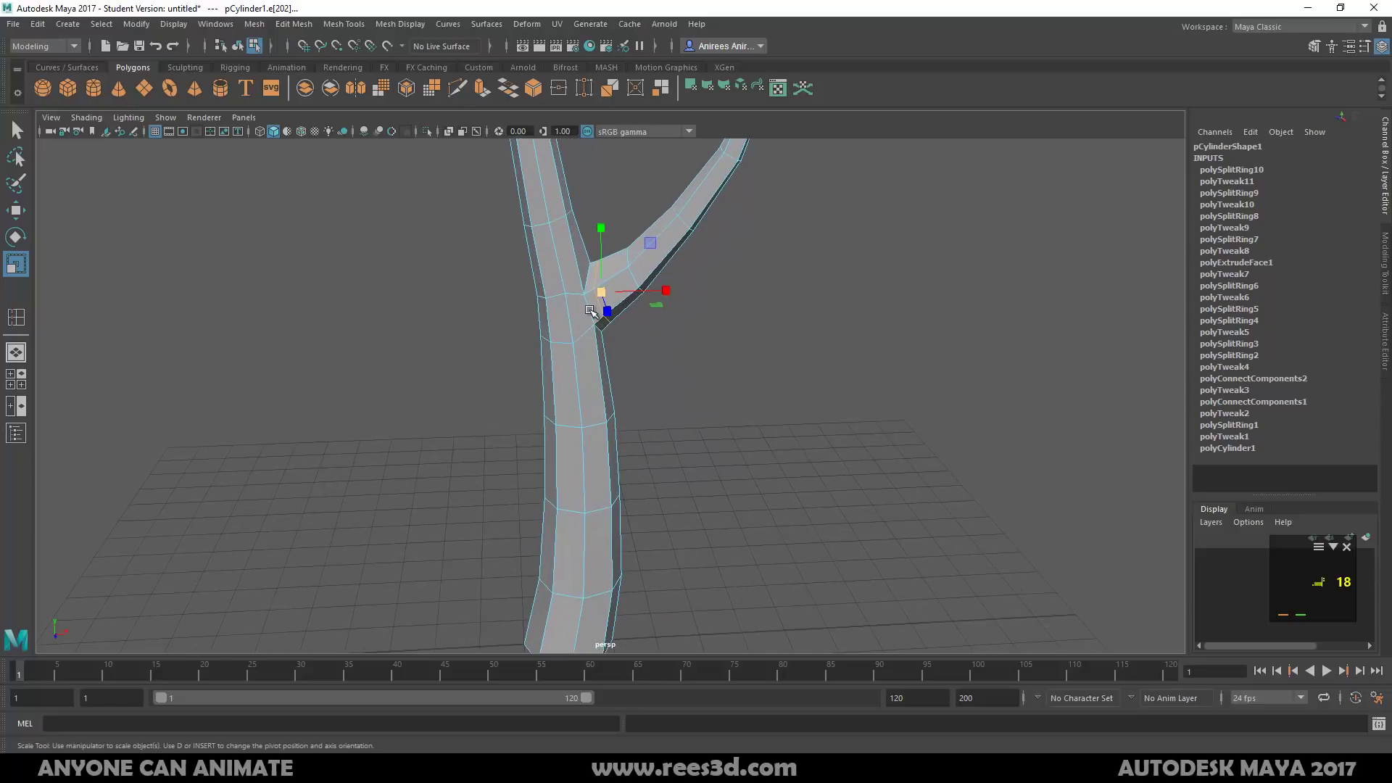
scroll(629, 350, "down", 4)
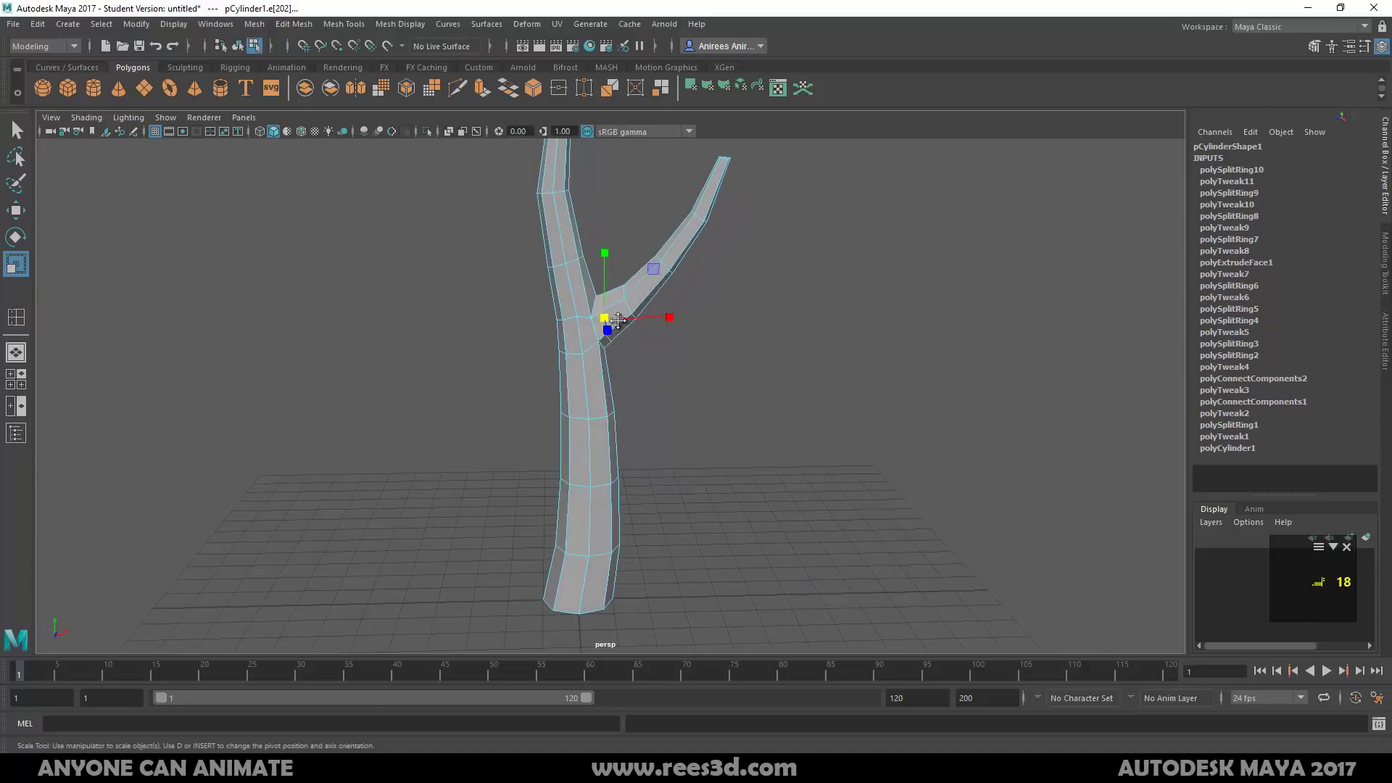
left_click_drag(616, 321, 578, 357, "alt")
left_click_drag(702, 377, 708, 348, "alt")
scroll(523, 410, "down", 3)
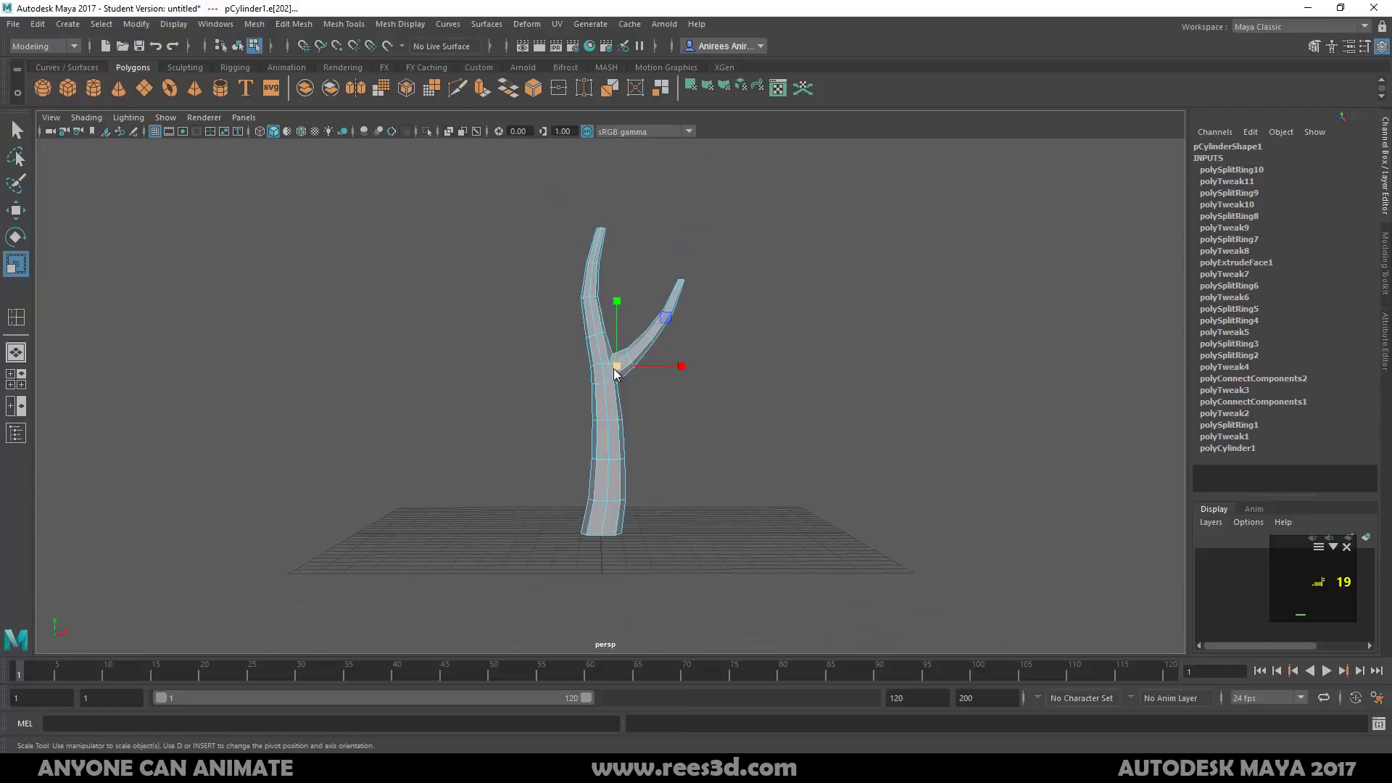
Preview the whole tree with mesh smoothing and restore the unsmoothed display
right_click_drag(614, 373, 620, 438)
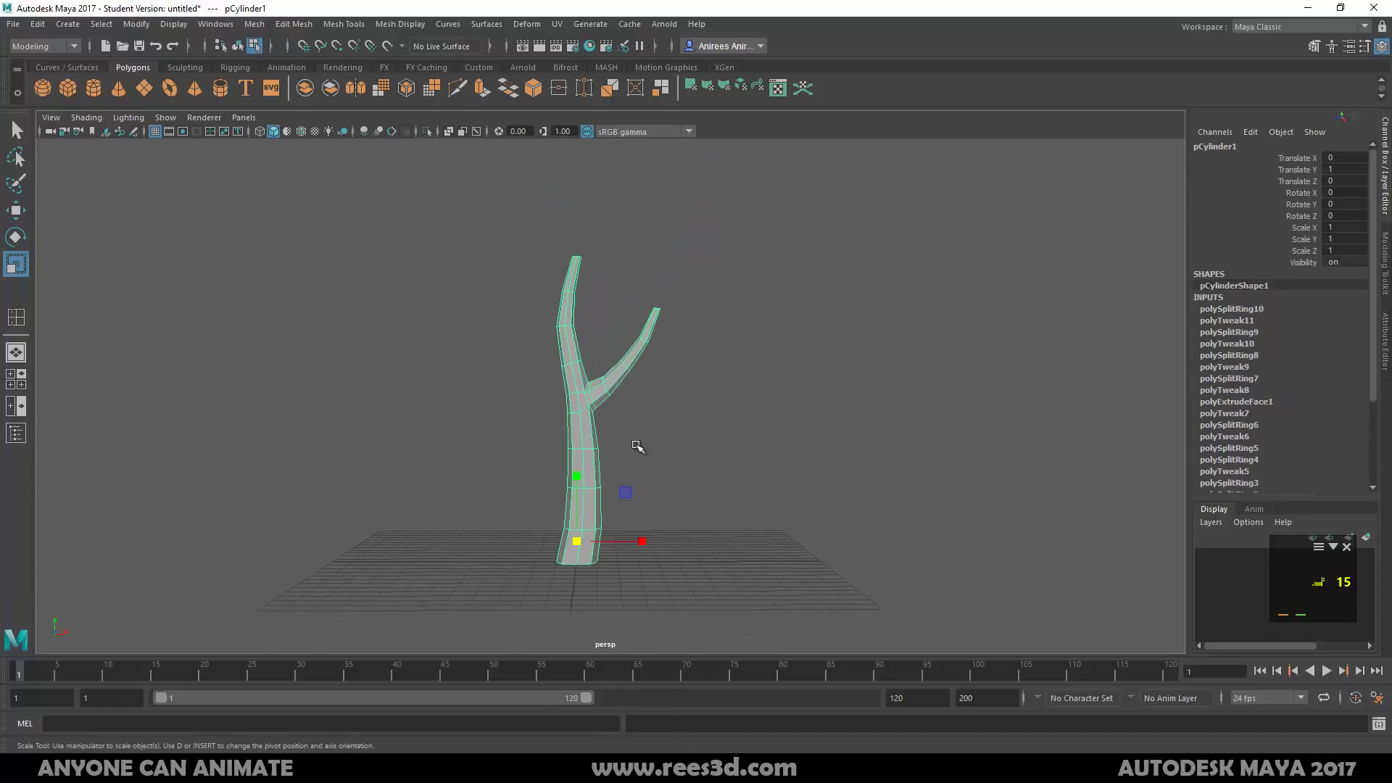
key("3")
left_click(678, 424)
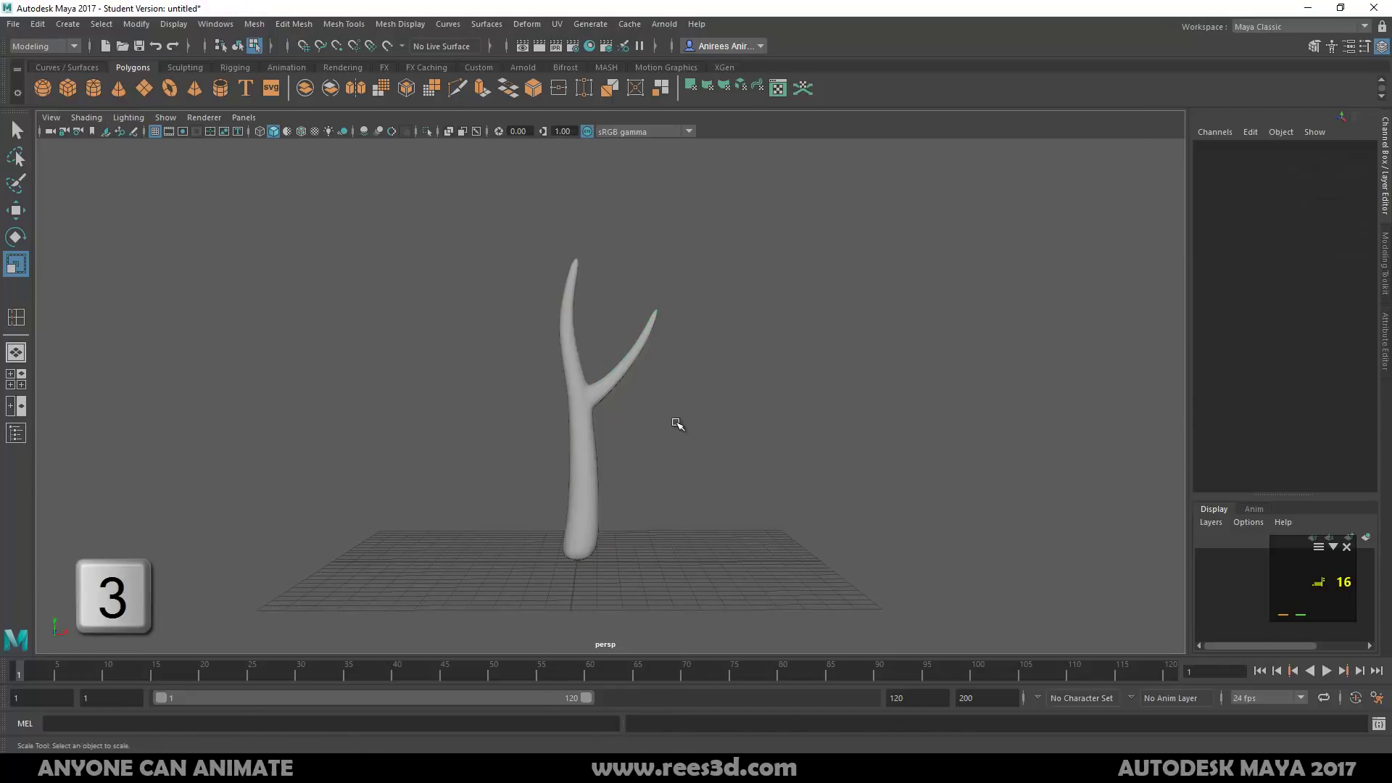
left_click_drag(678, 424, 529, 379, "alt")
left_click(579, 404)
key("1")
Select the trunk's lowest edge loop above the base and move it down slightly in Y
scroll(524, 375, "up", 4)
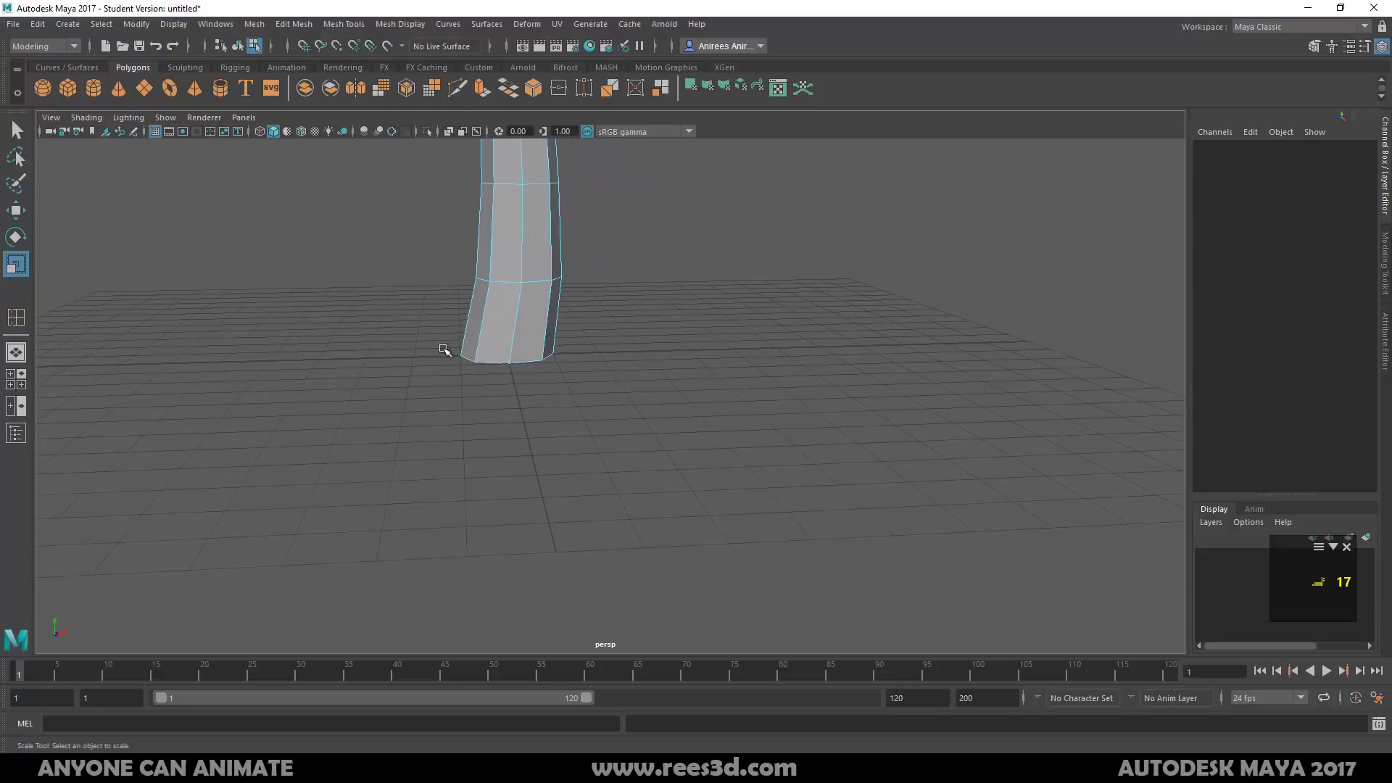
left_click_drag(444, 350, 523, 409, "alt")
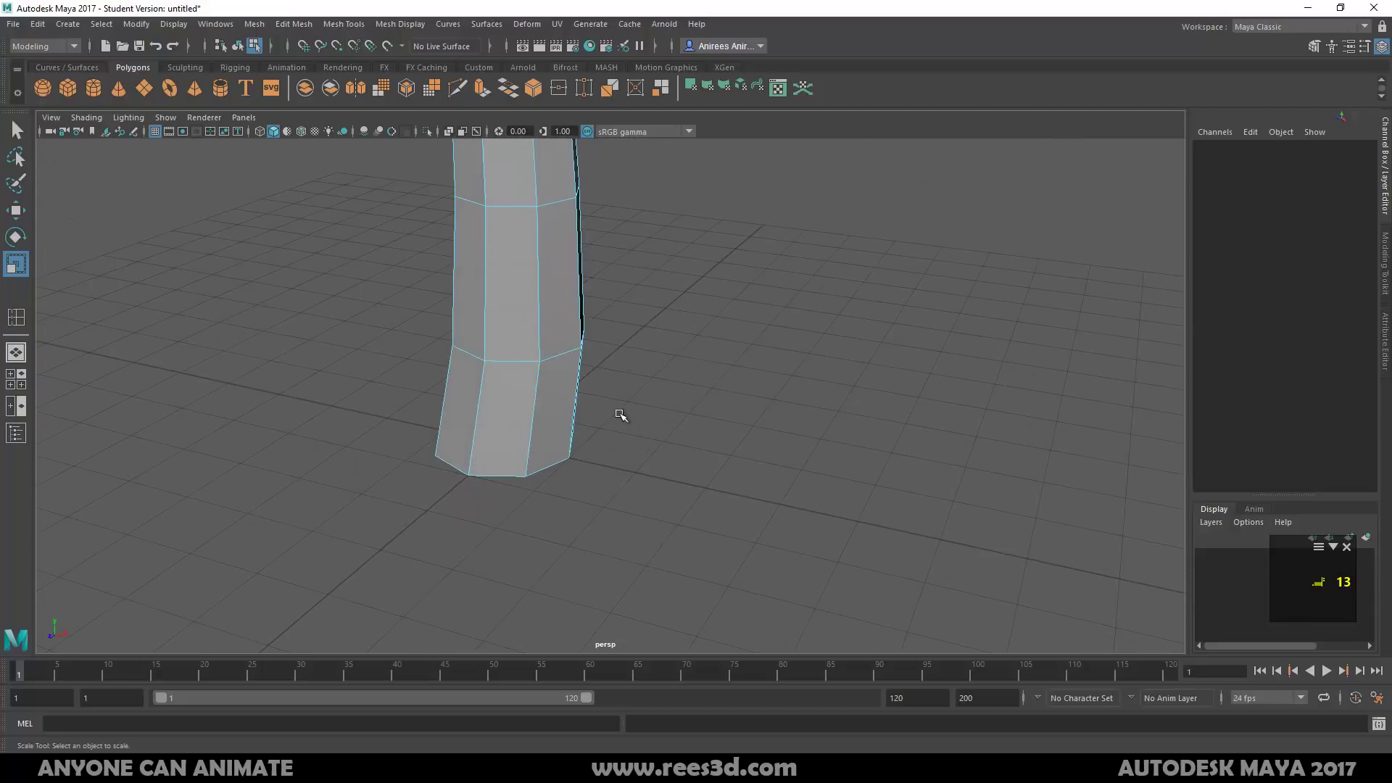
left_click_drag(621, 415, 616, 424, "alt")
double_click(542, 375)
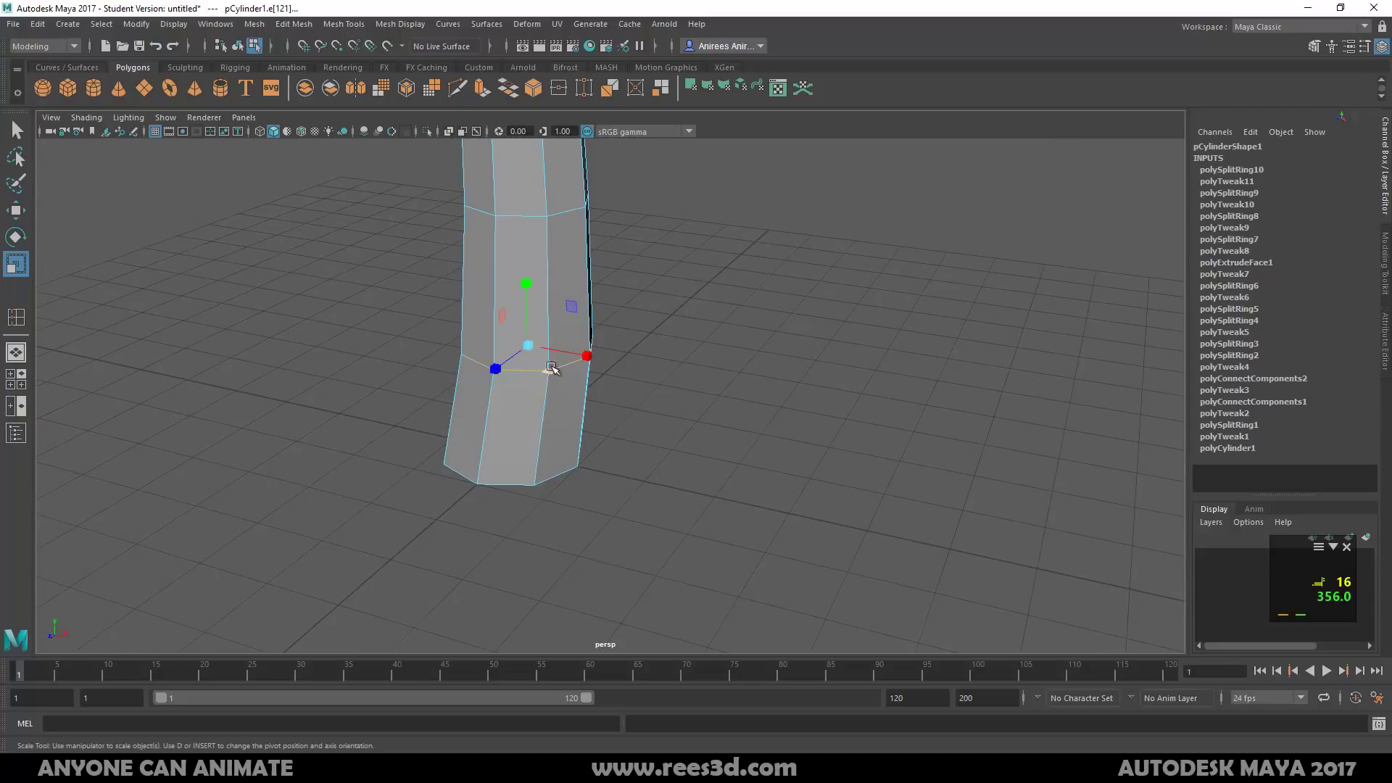
key("w")
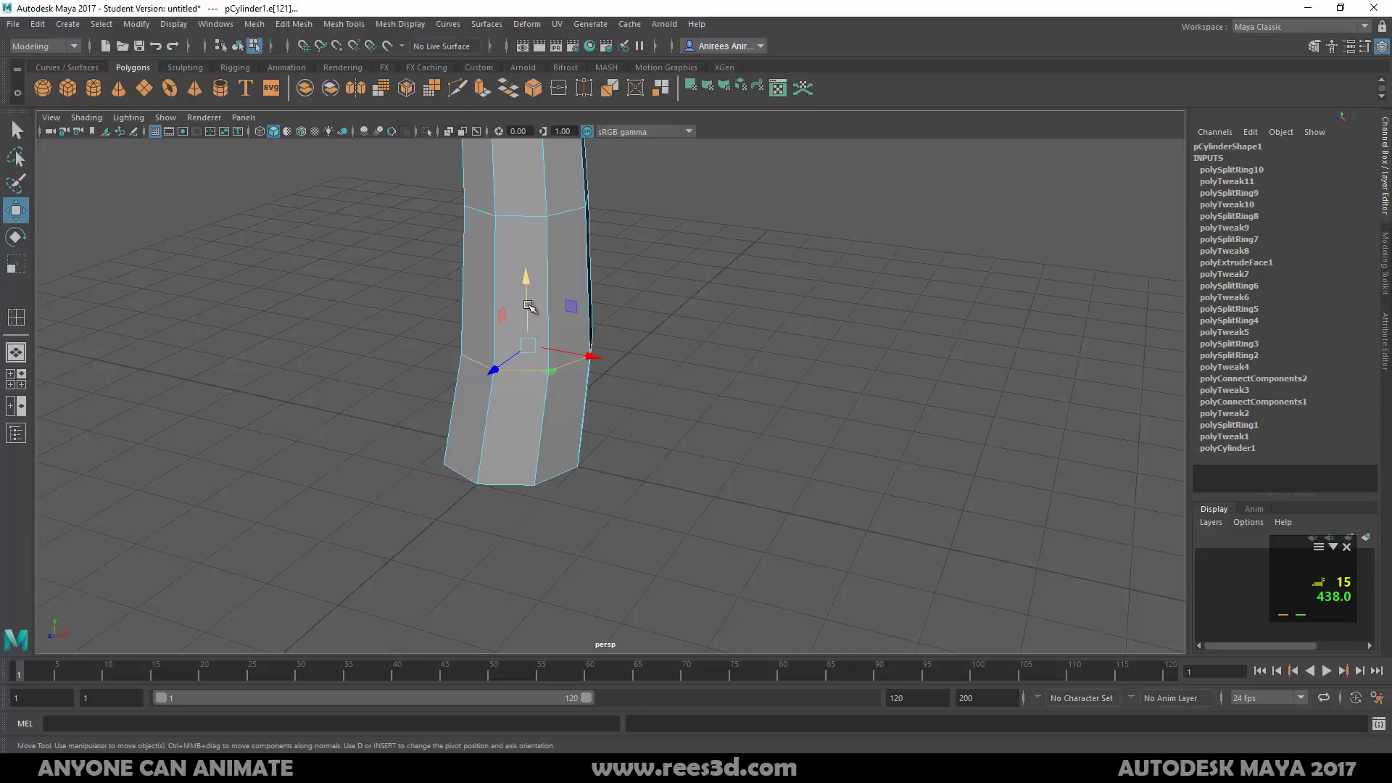
key("e")
key("r")
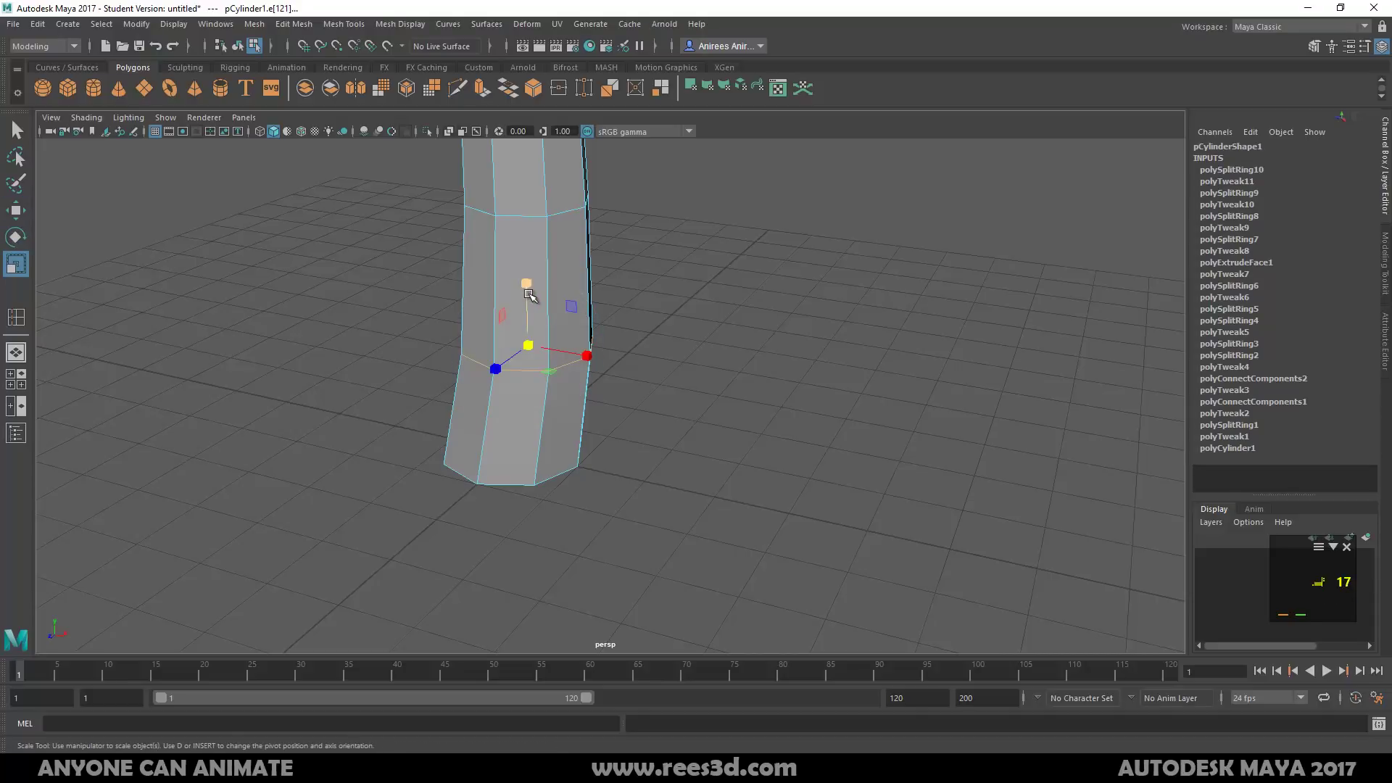
key("w")
left_click_drag(529, 290, 507, 397)
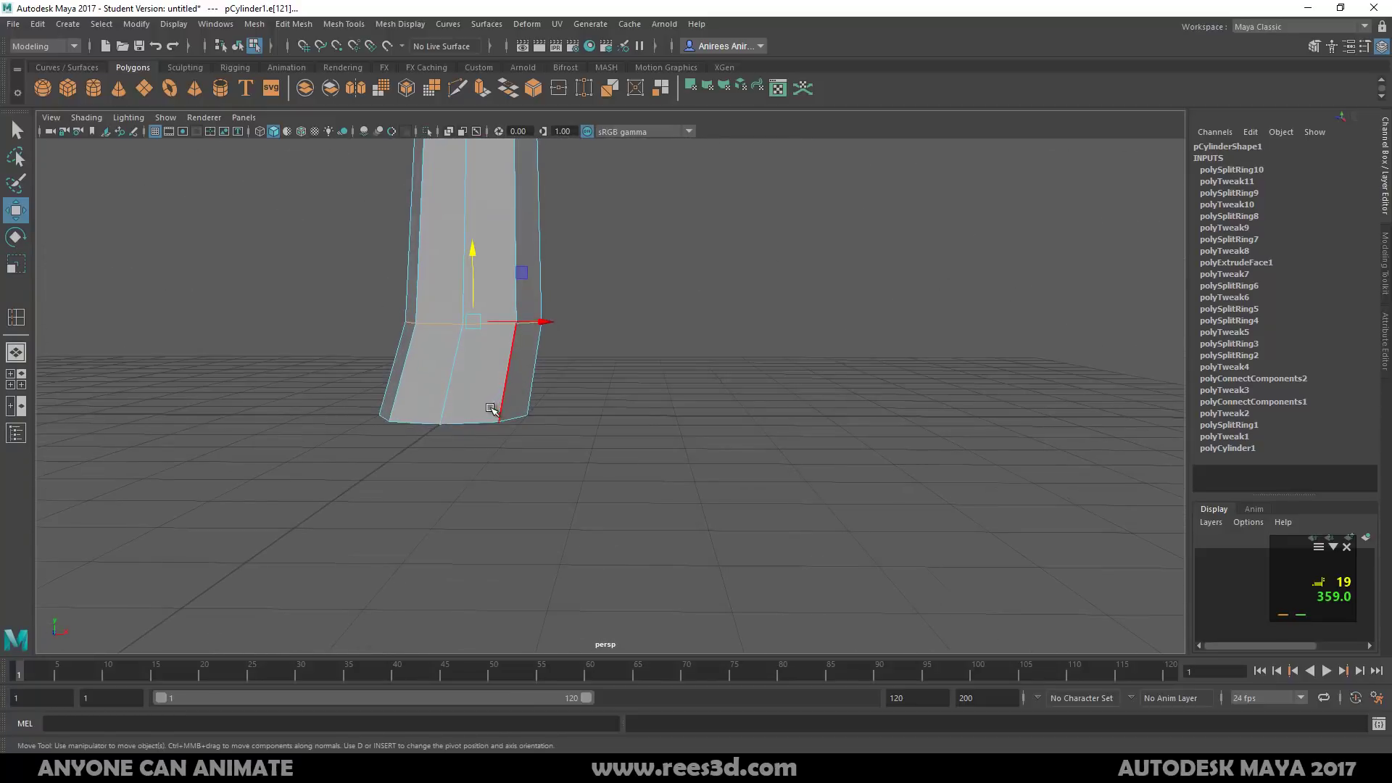
Scale the trunk's lowest edge loop up uniformly to widen the trunk just above its base
middle_click_drag(554, 402, 662, 376, "alt")
left_click_drag(623, 385, 606, 398, "alt")
key("e")
key("r")
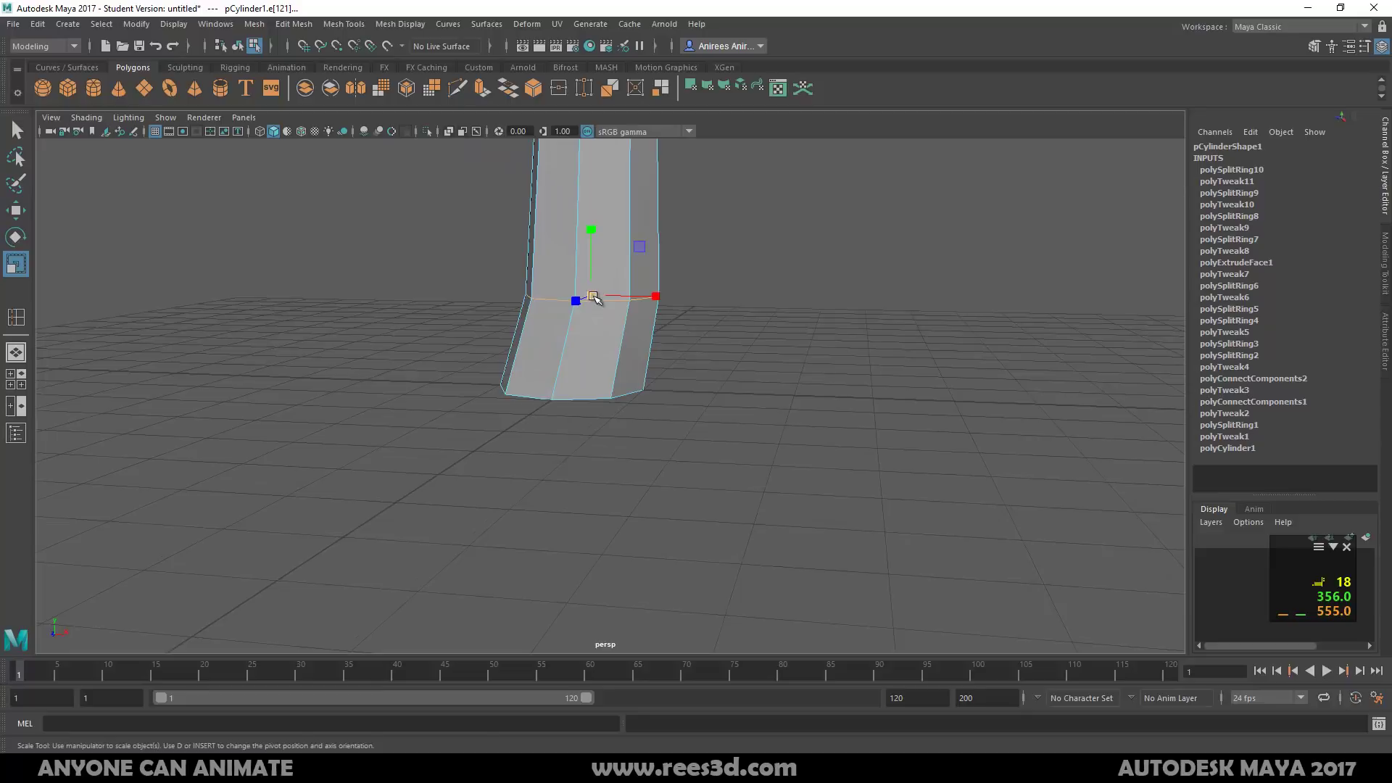
left_click_drag(593, 296, 608, 356)
Select the trunk's bottom face, scale it slightly and move it in positive X to line up under the trunk
left_click(592, 401)
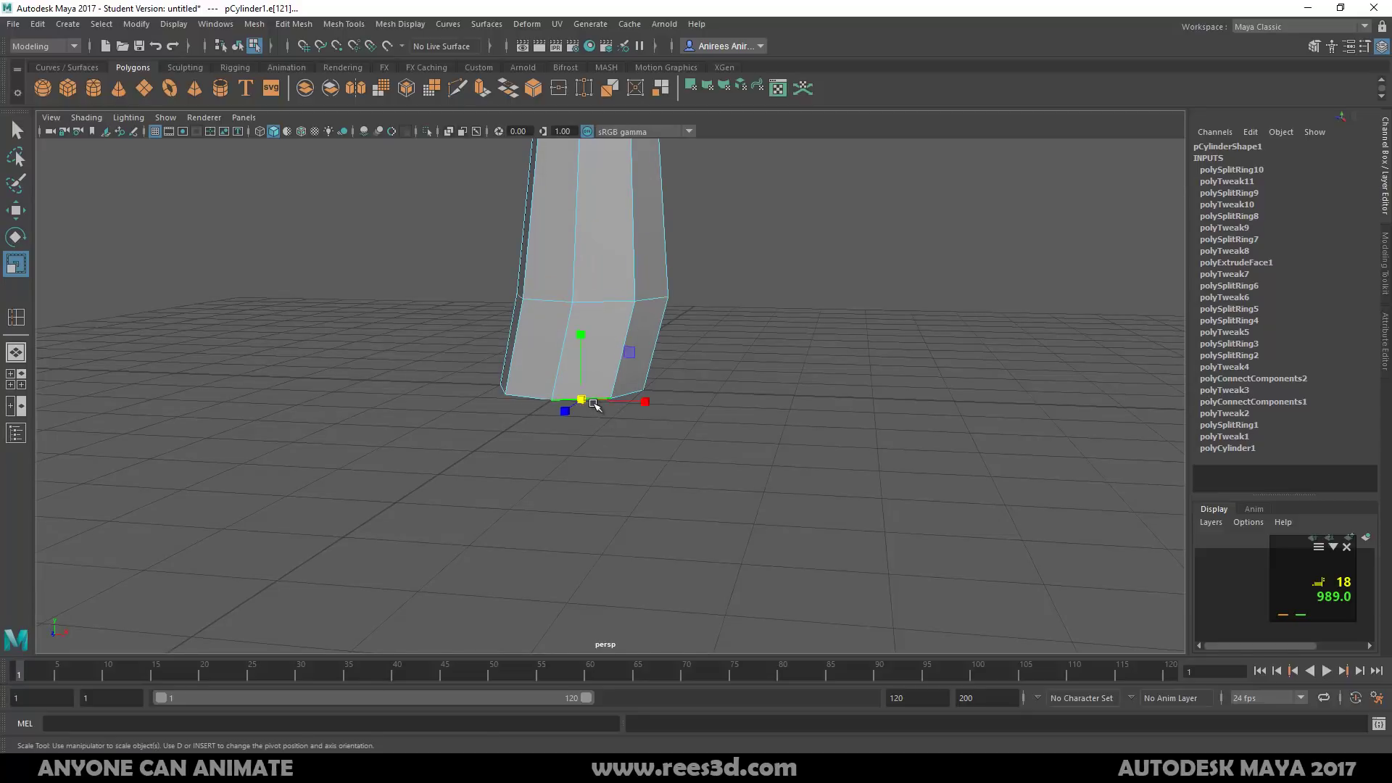
left_click_drag(580, 441, 586, 301, "alt")
right_click_drag(590, 351, 574, 410)
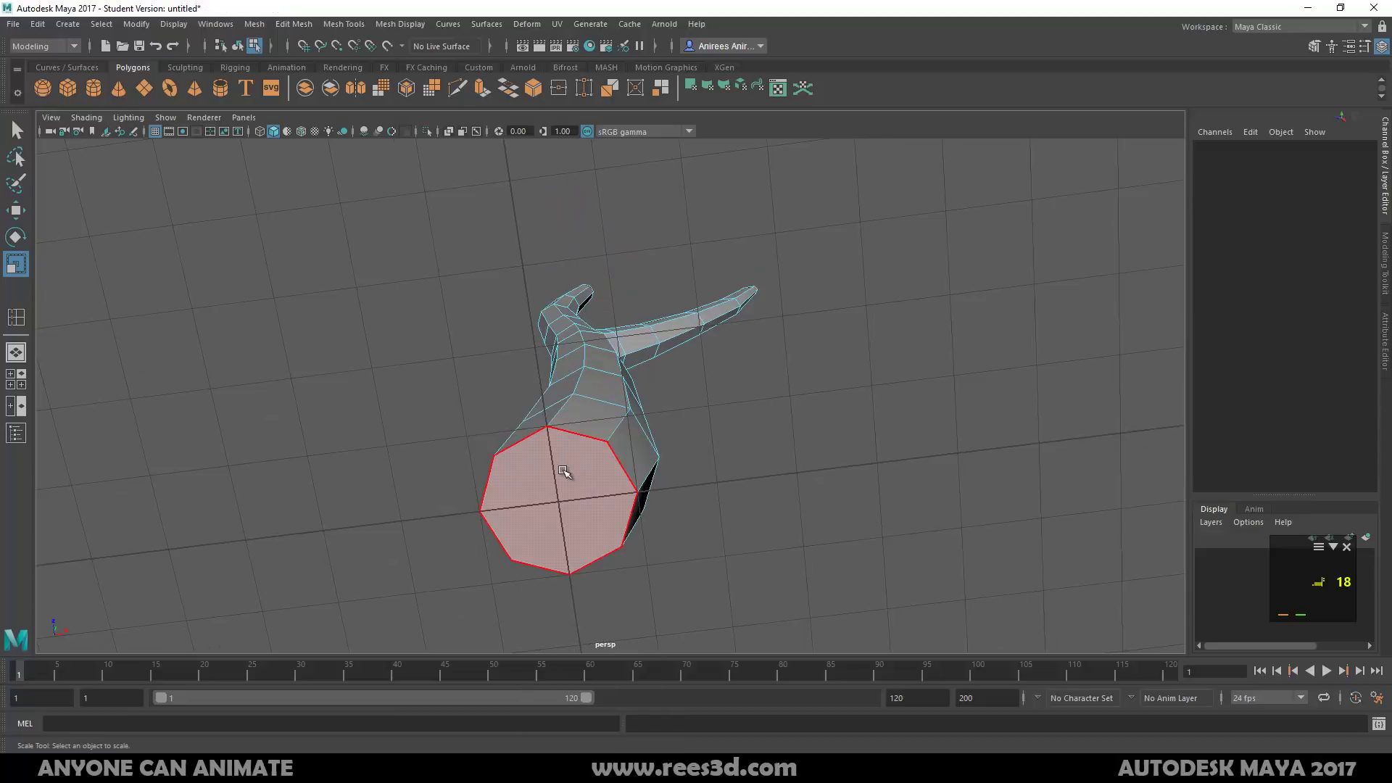
left_click(565, 472)
right_click(658, 447, "shift")
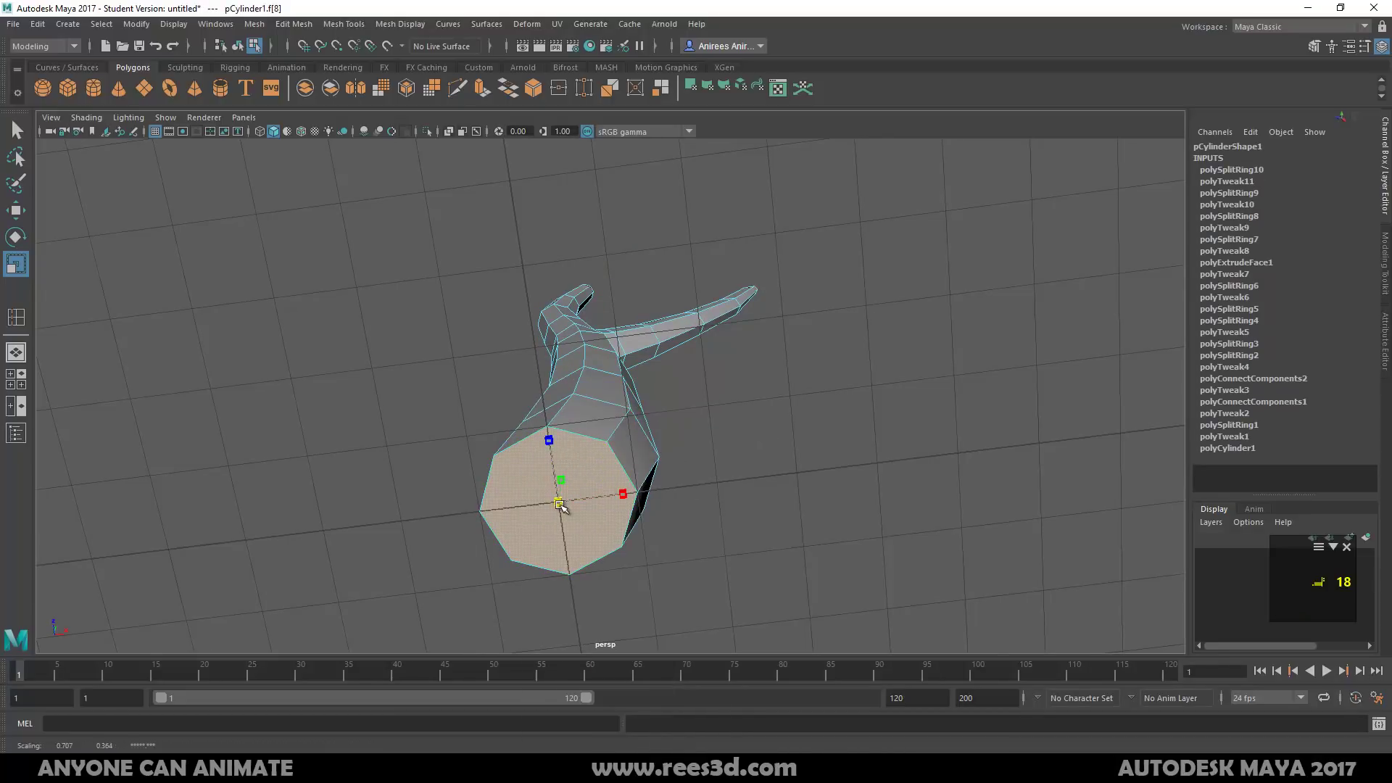
left_click_drag(560, 504, 660, 543)
key("w")
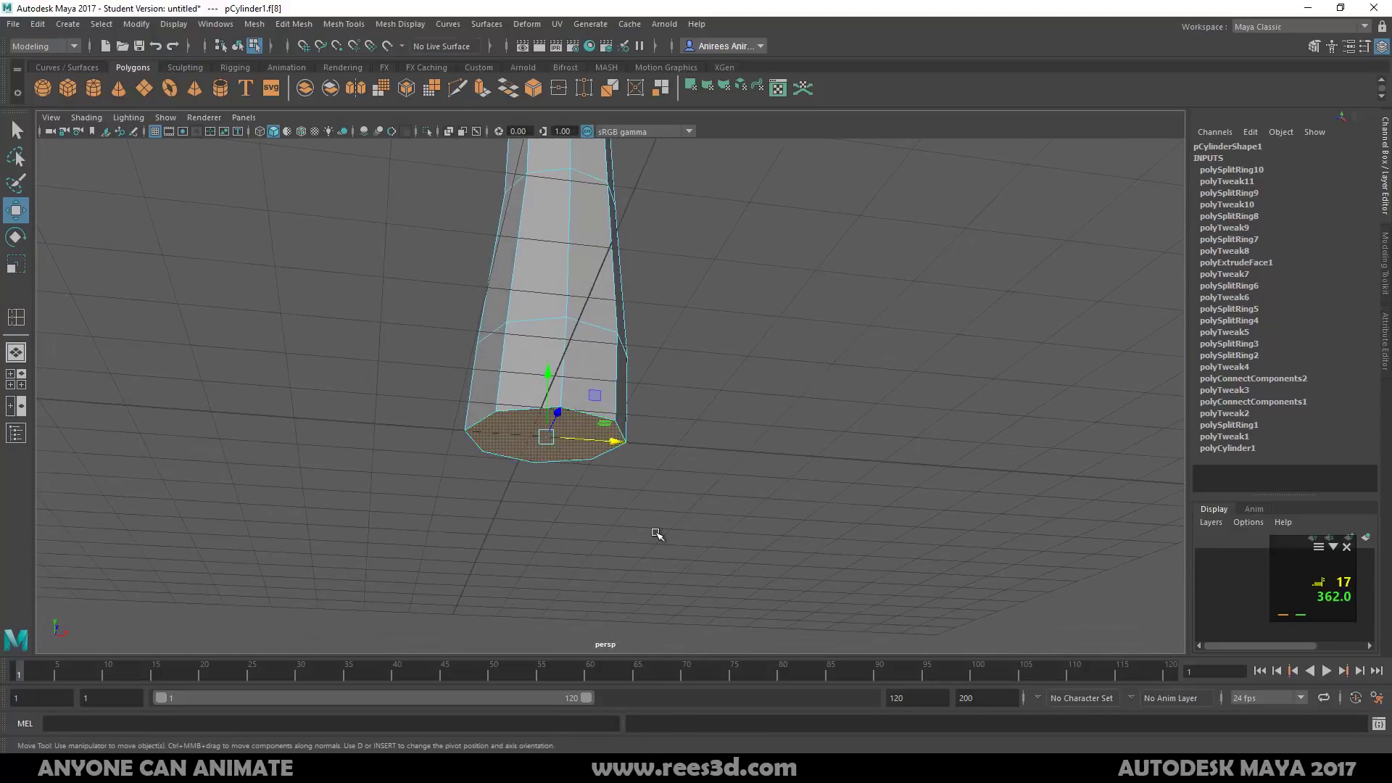
left_click_drag(648, 483, 593, 528, "alt")
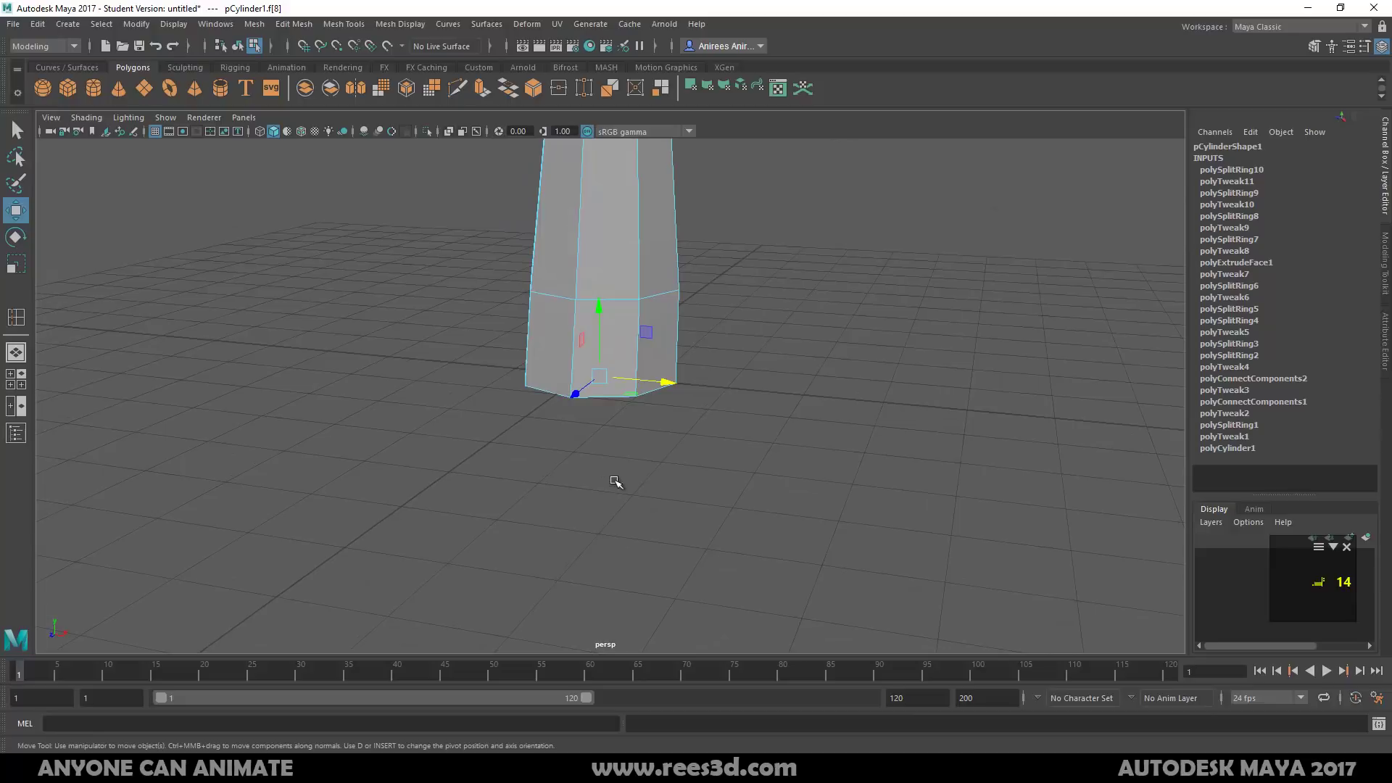
Extrude the lowest ring of faces around the trunk outward with a Local Translate Z of 4.444
left_click_drag(664, 372, 765, 354, "alt")
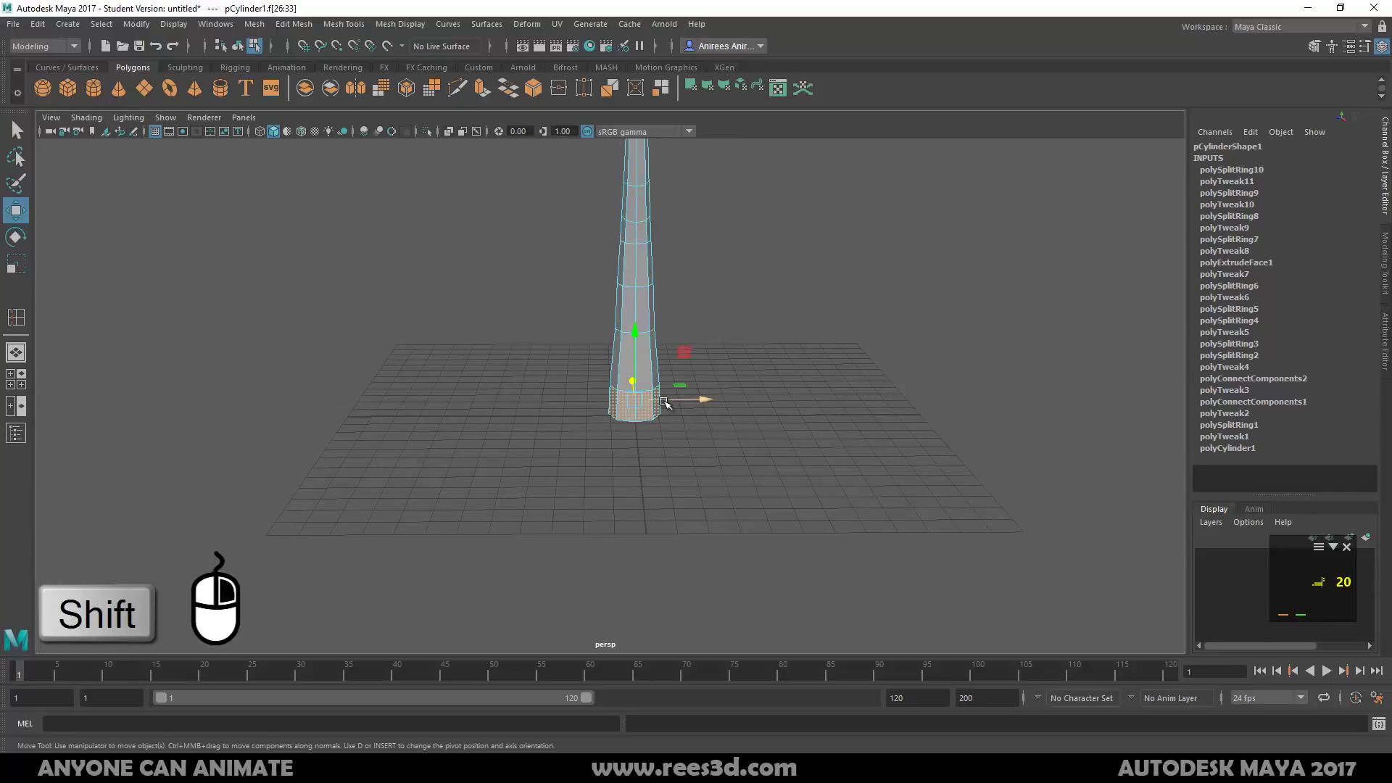
right_click(664, 403, "shift")
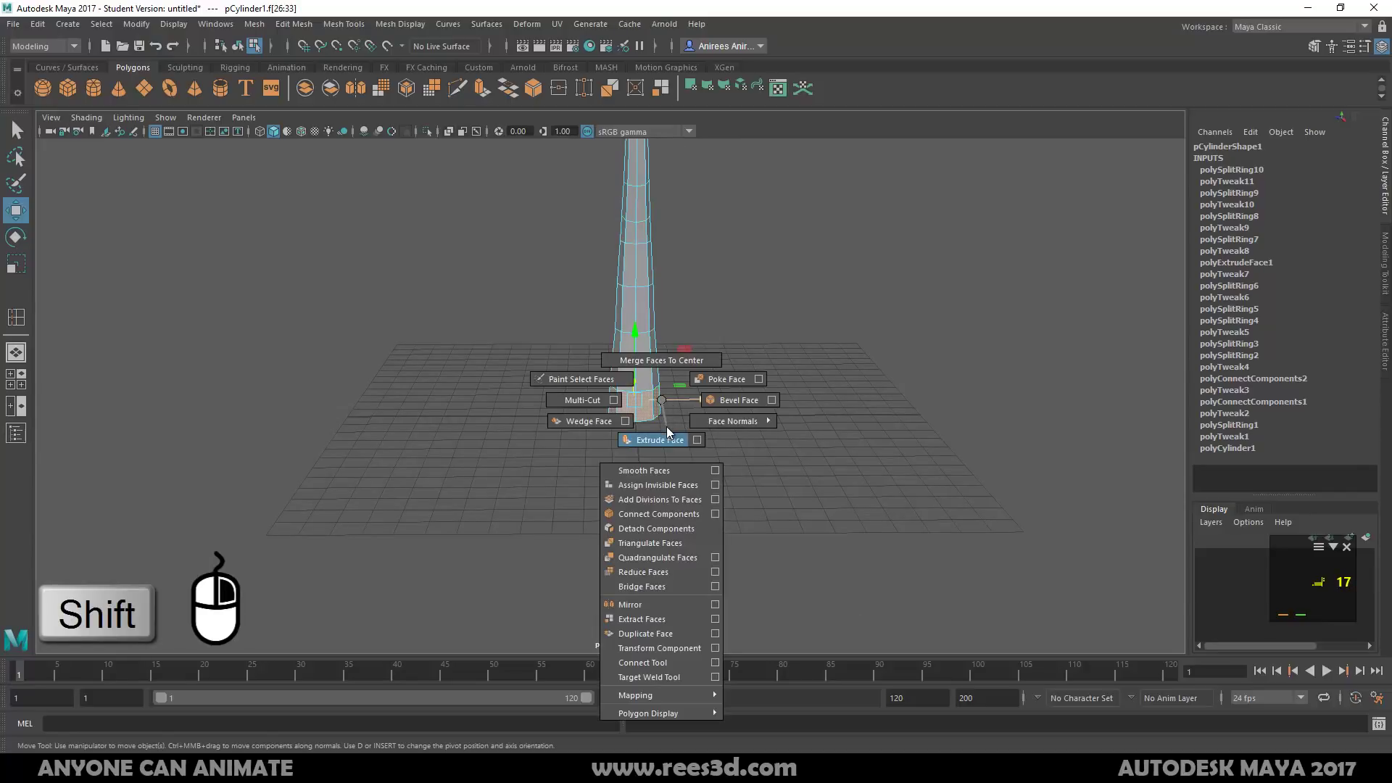
left_click(667, 436)
left_click_drag(613, 441, 724, 466, "alt")
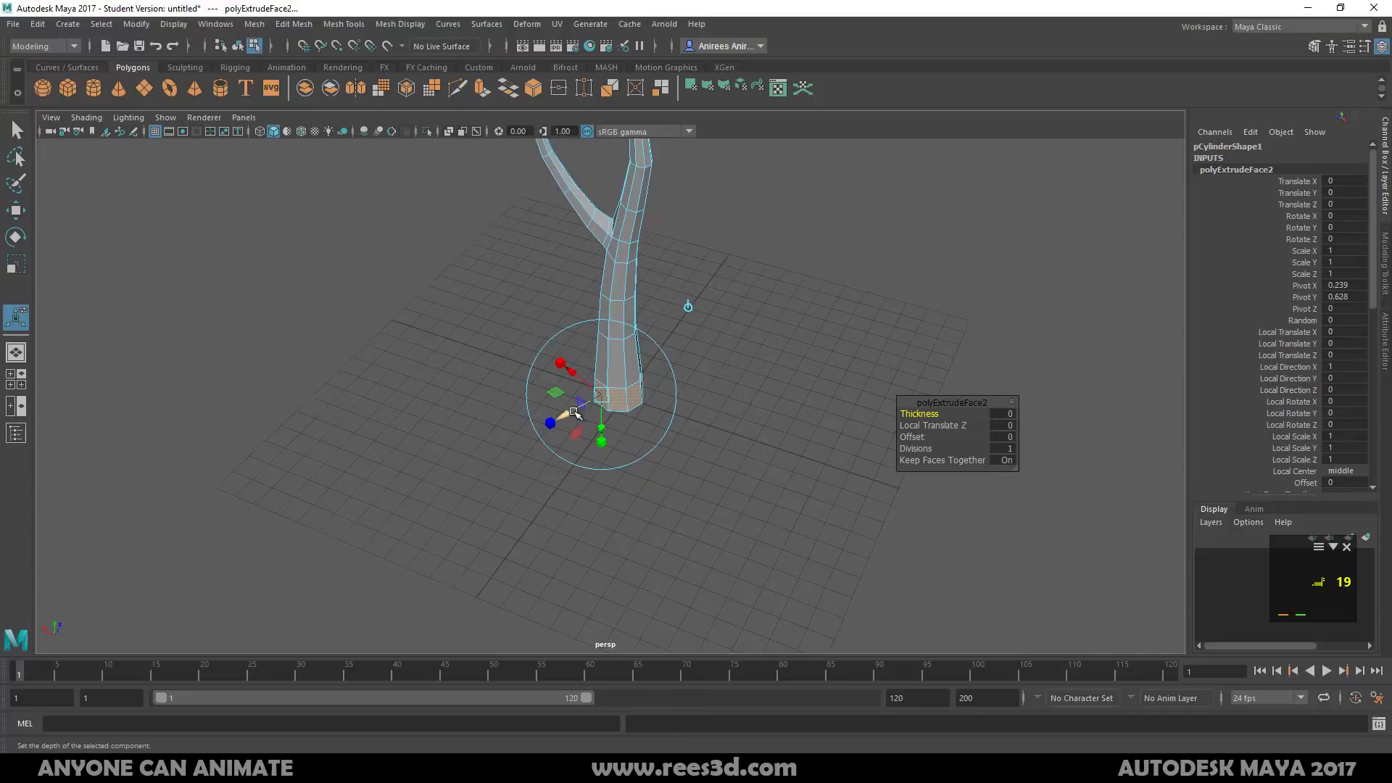
left_click_drag(575, 412, 485, 455)
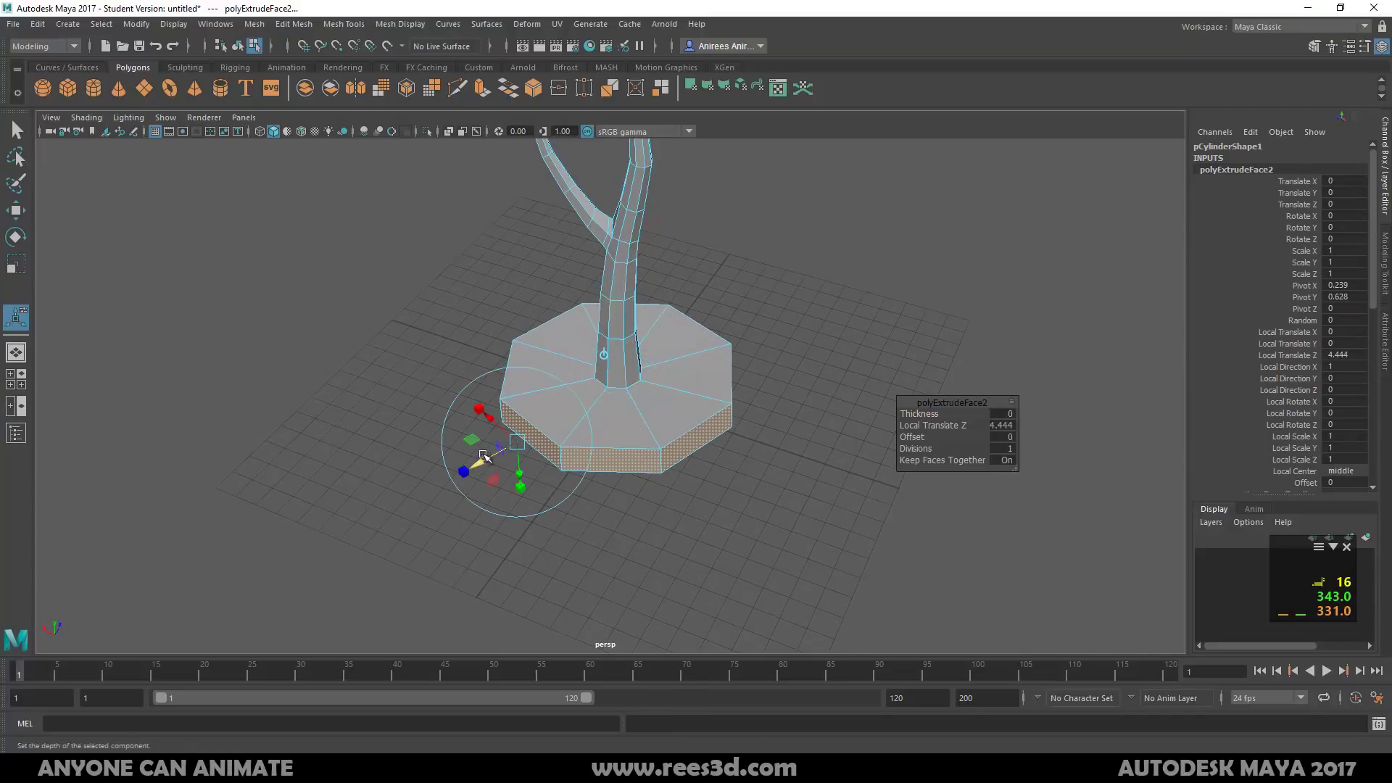
Turn off Keep Faces Together for the base extrusion to split it into separate roots, and scale their ends to 0.117
left_click(1008, 460)
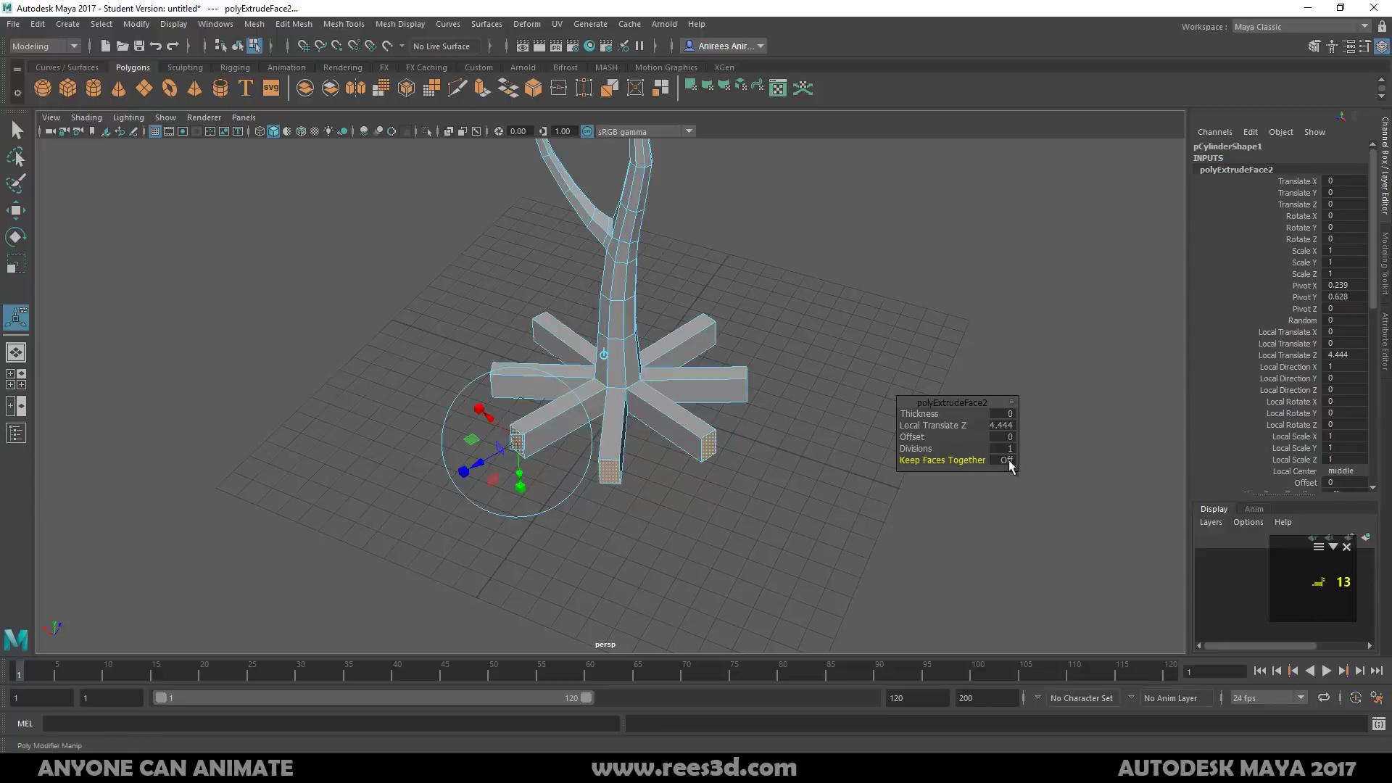
left_click_drag(689, 497, 604, 456, "alt")
key("ctrl+z")
right_click_drag(605, 456, 1003, 488, "alt")
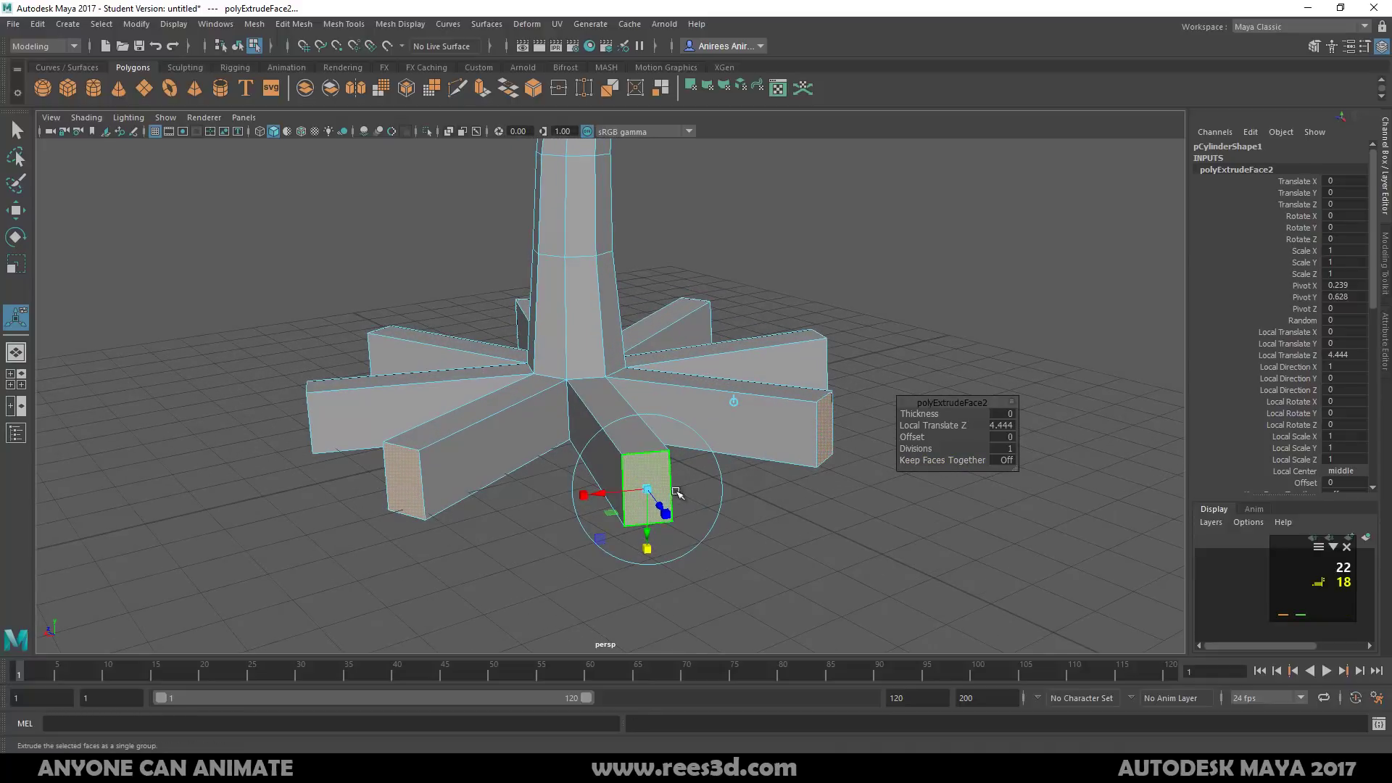
left_click_drag(642, 486, 767, 455)
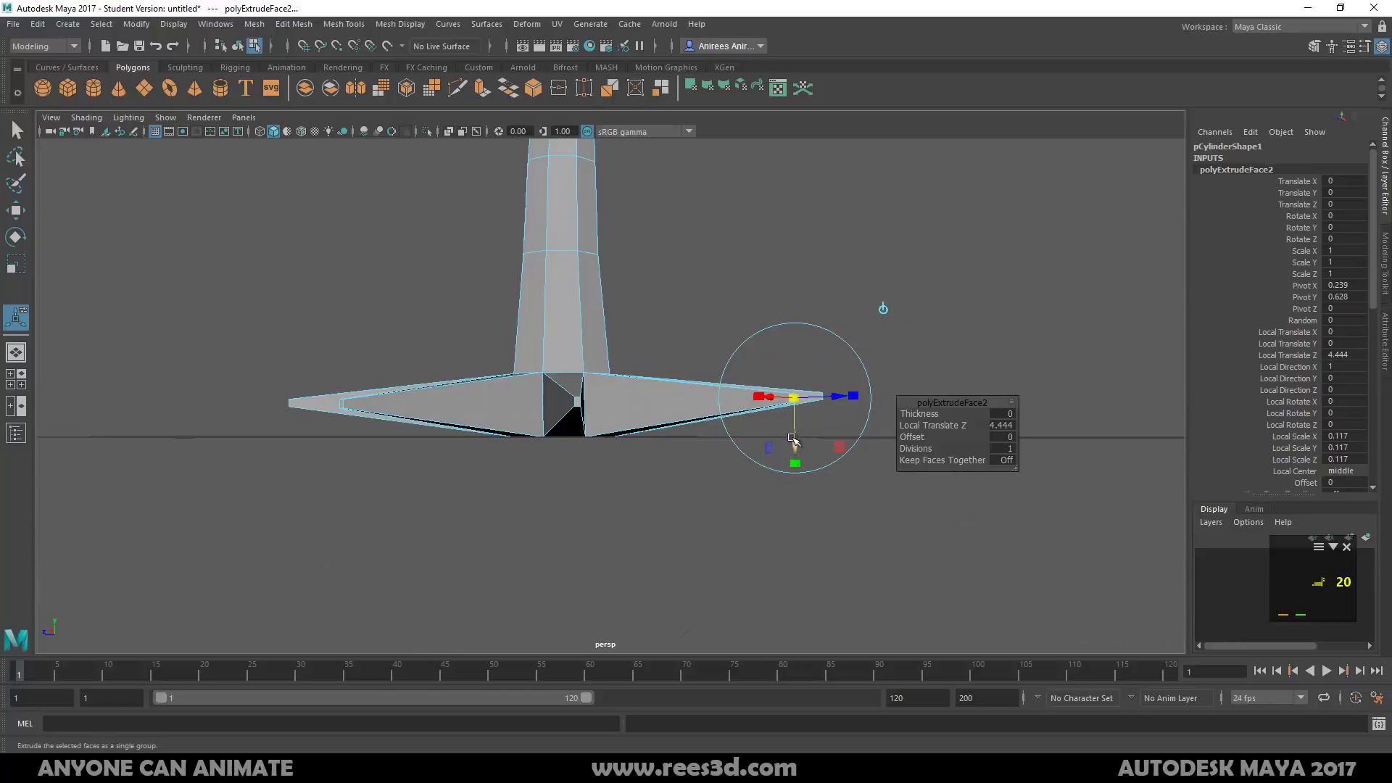
Switch the extrusion manipulator to world axes and move the root ends down to a Translate Y of -0.622
left_click_drag(795, 423, 780, 340)
key("ctrl+z")
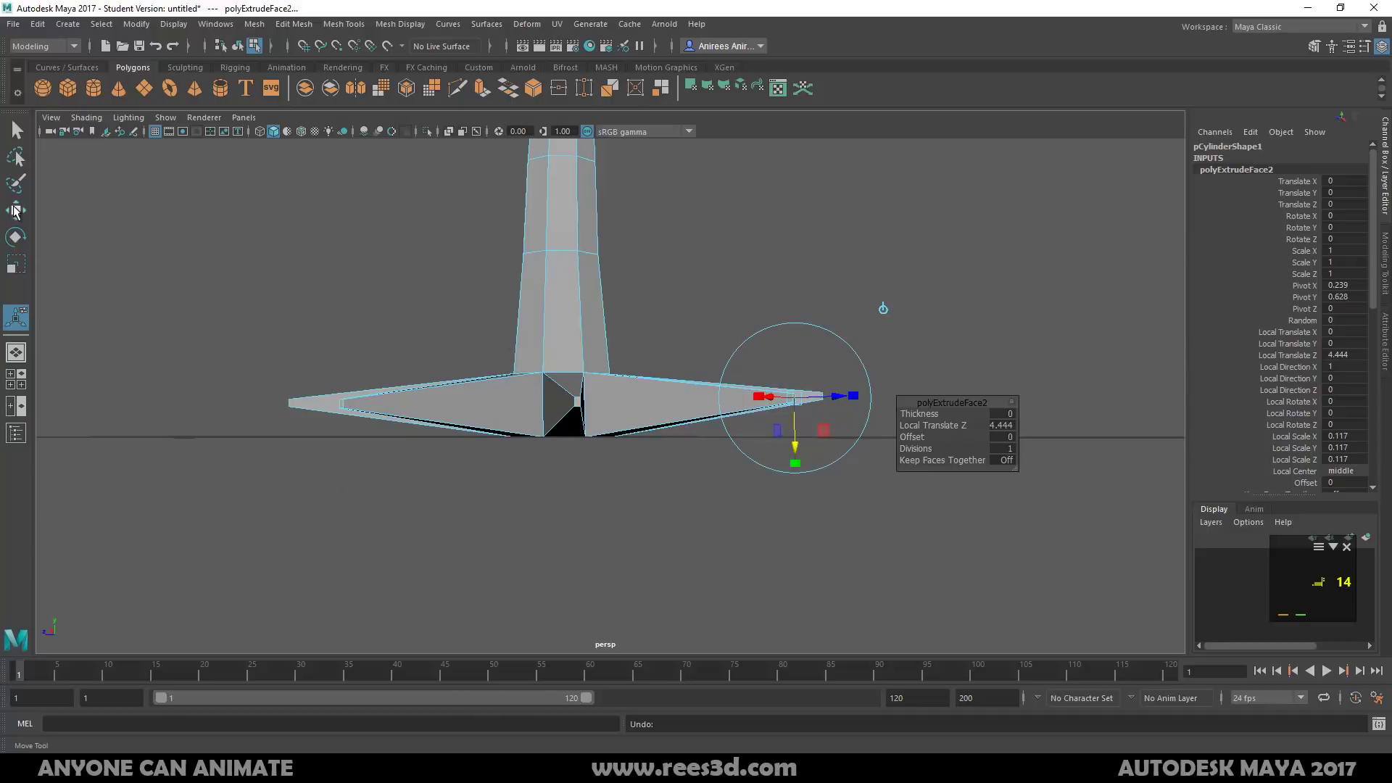
left_click(883, 309)
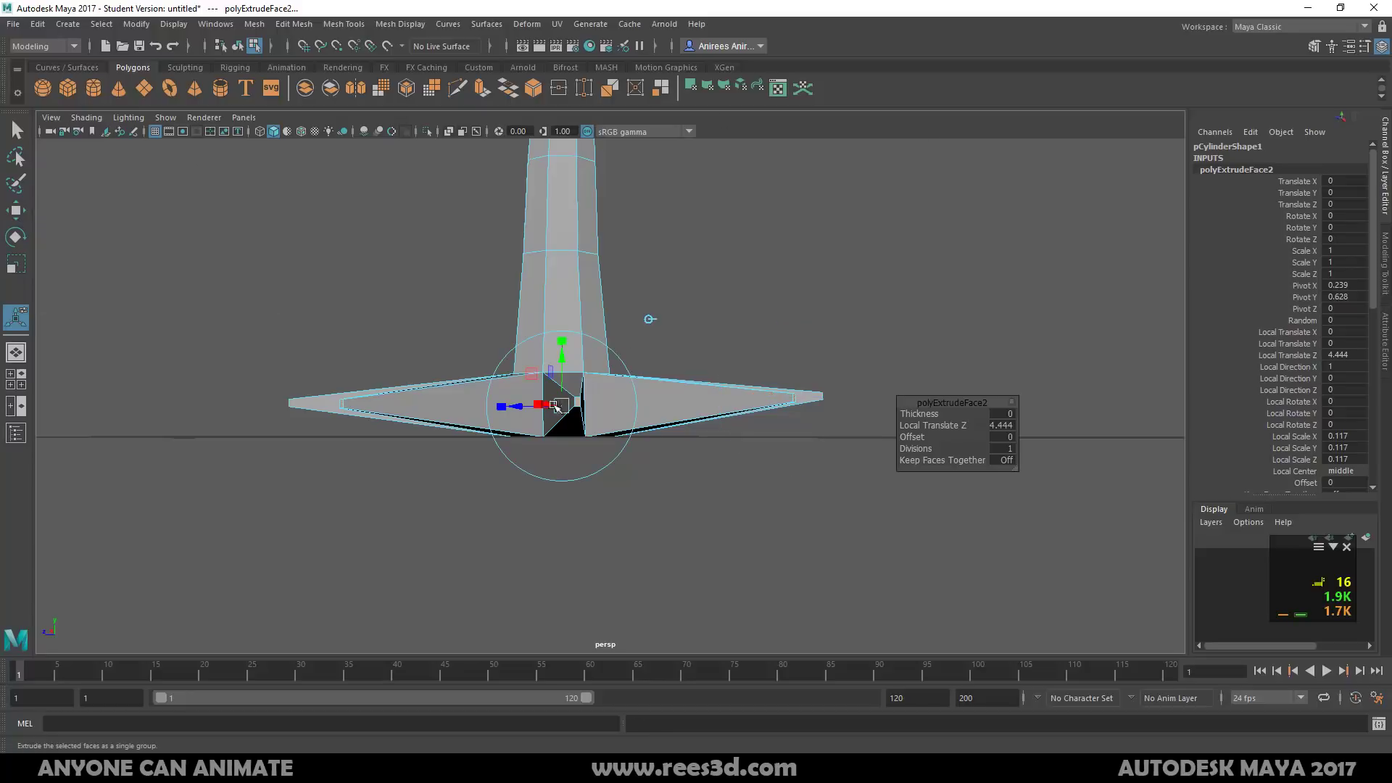
left_click_drag(562, 361, 552, 390)
left_click_drag(776, 298, 790, 327, "alt")
left_click_drag(804, 335, 915, 322, "alt")
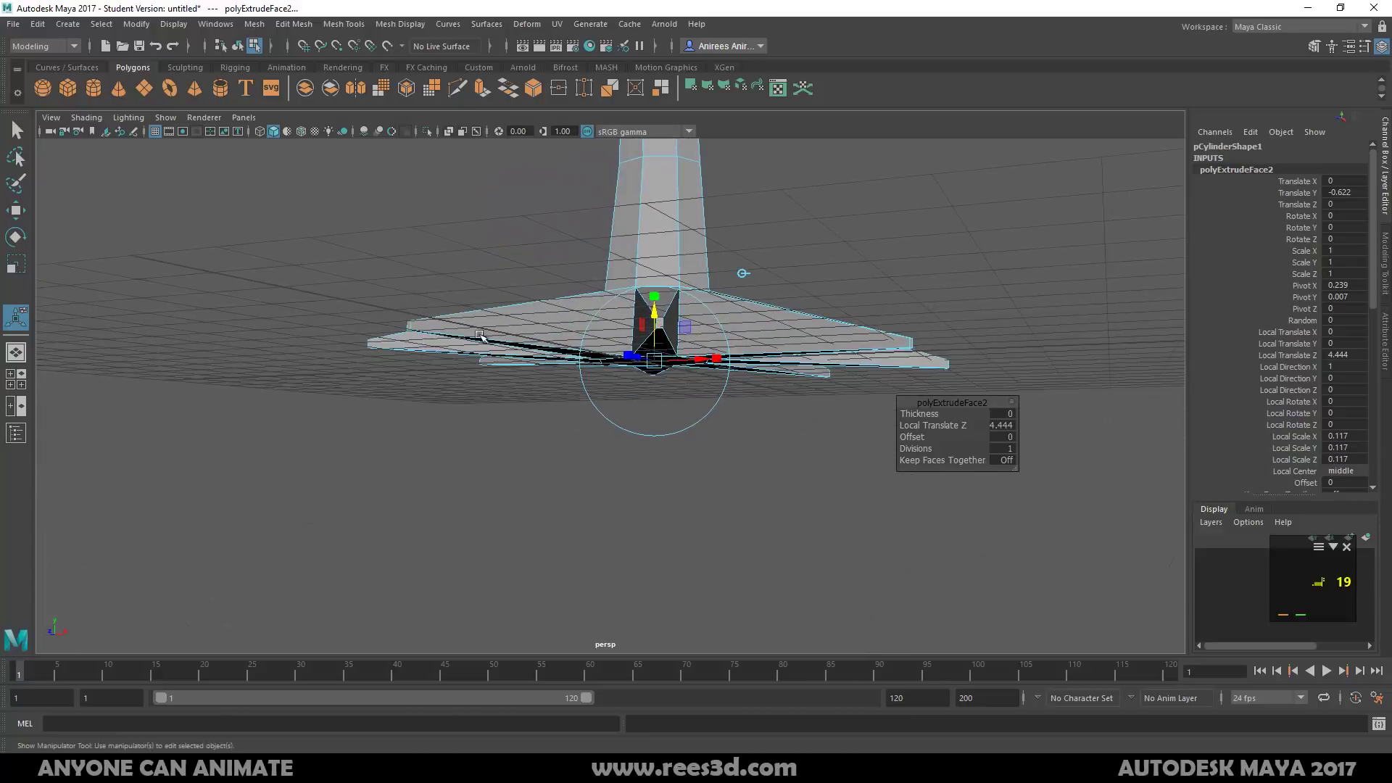
Select the end vertices of the two neighbouring roots on the negative X side and lower them slightly in the front view
right_click_drag(391, 319, 327, 268)
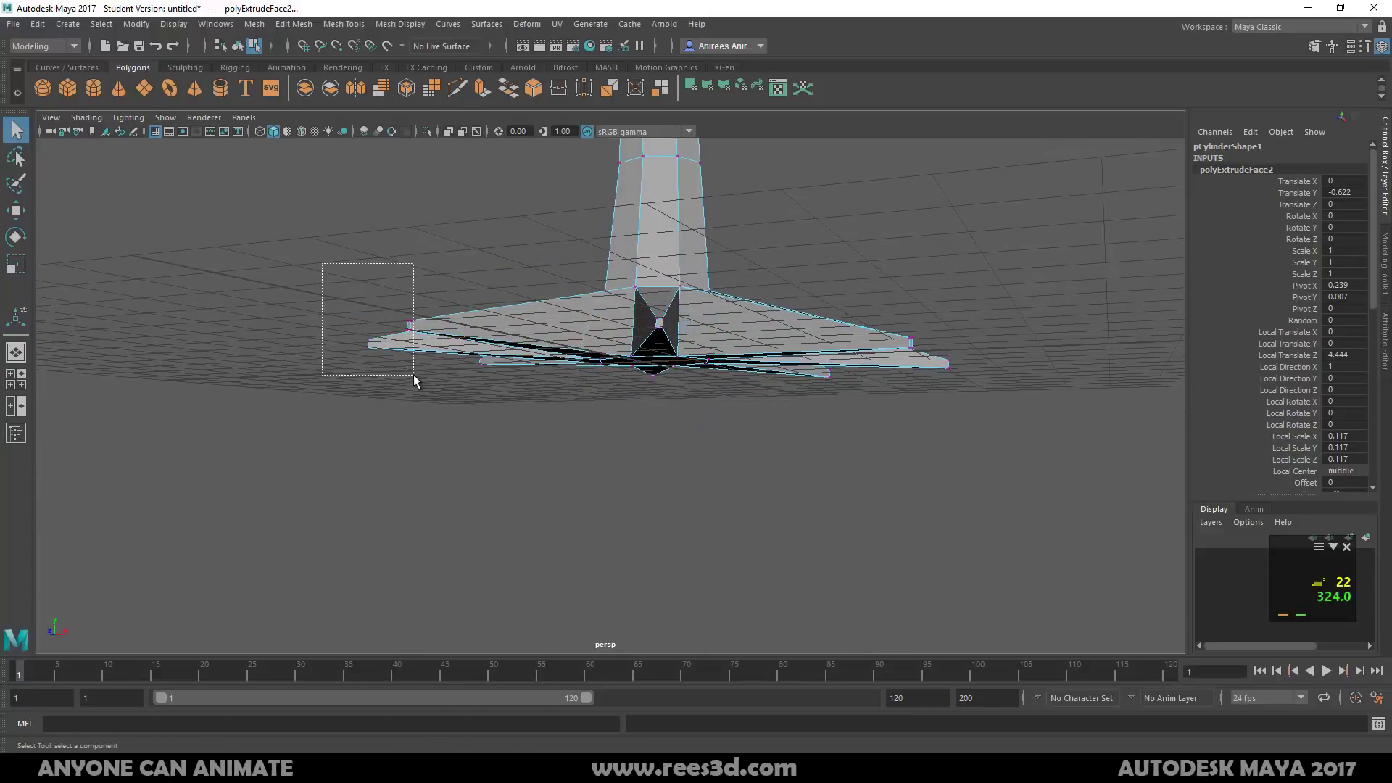
left_click_drag(414, 376, 310, 362)
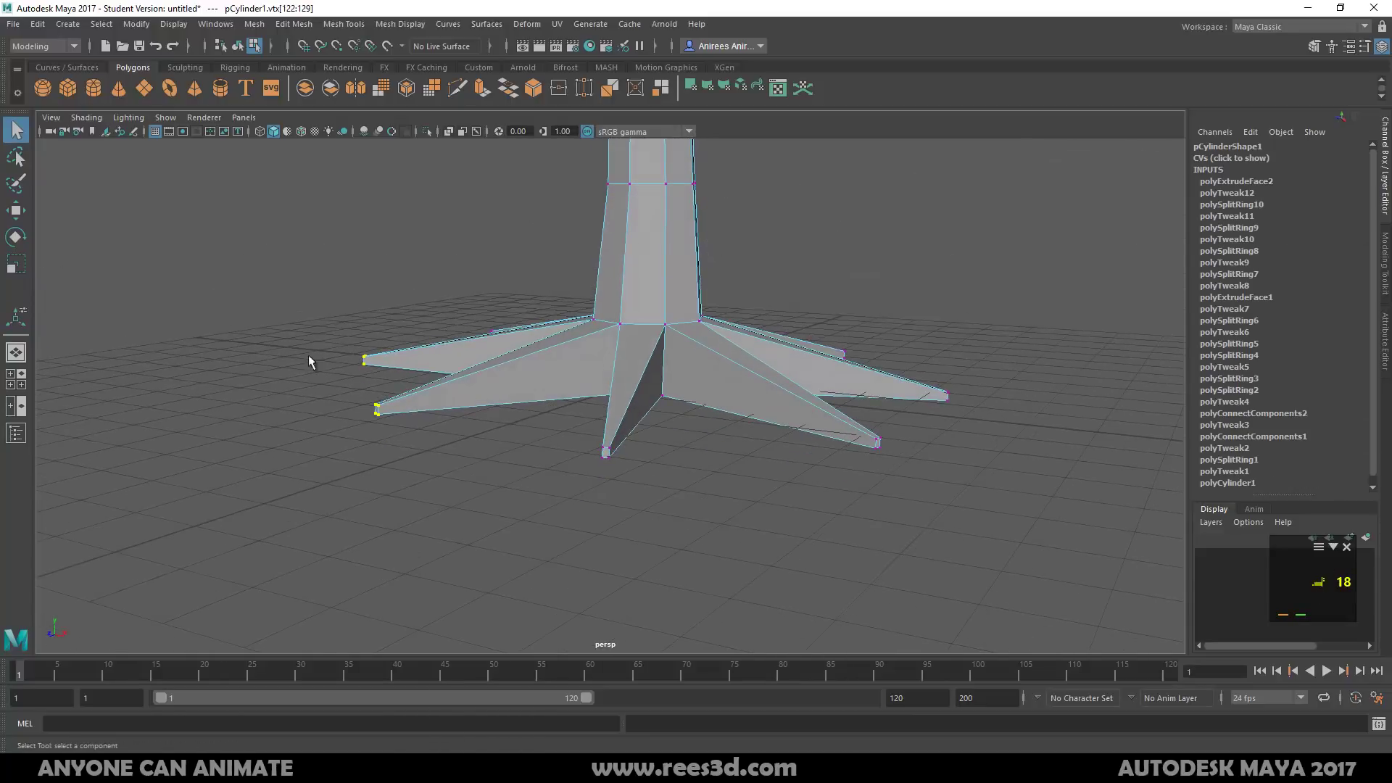
left_click(24, 215)
left_click_drag(366, 312, 508, 348)
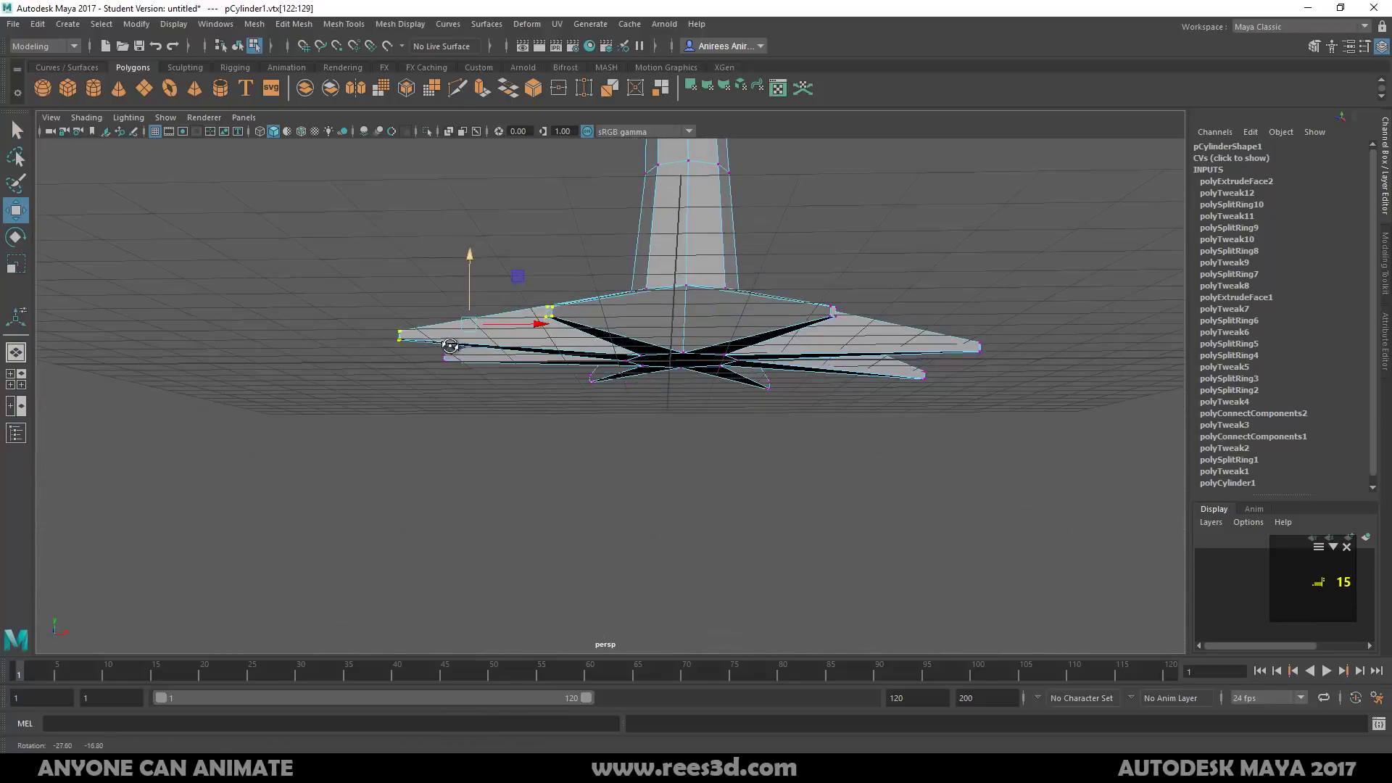
key("space")
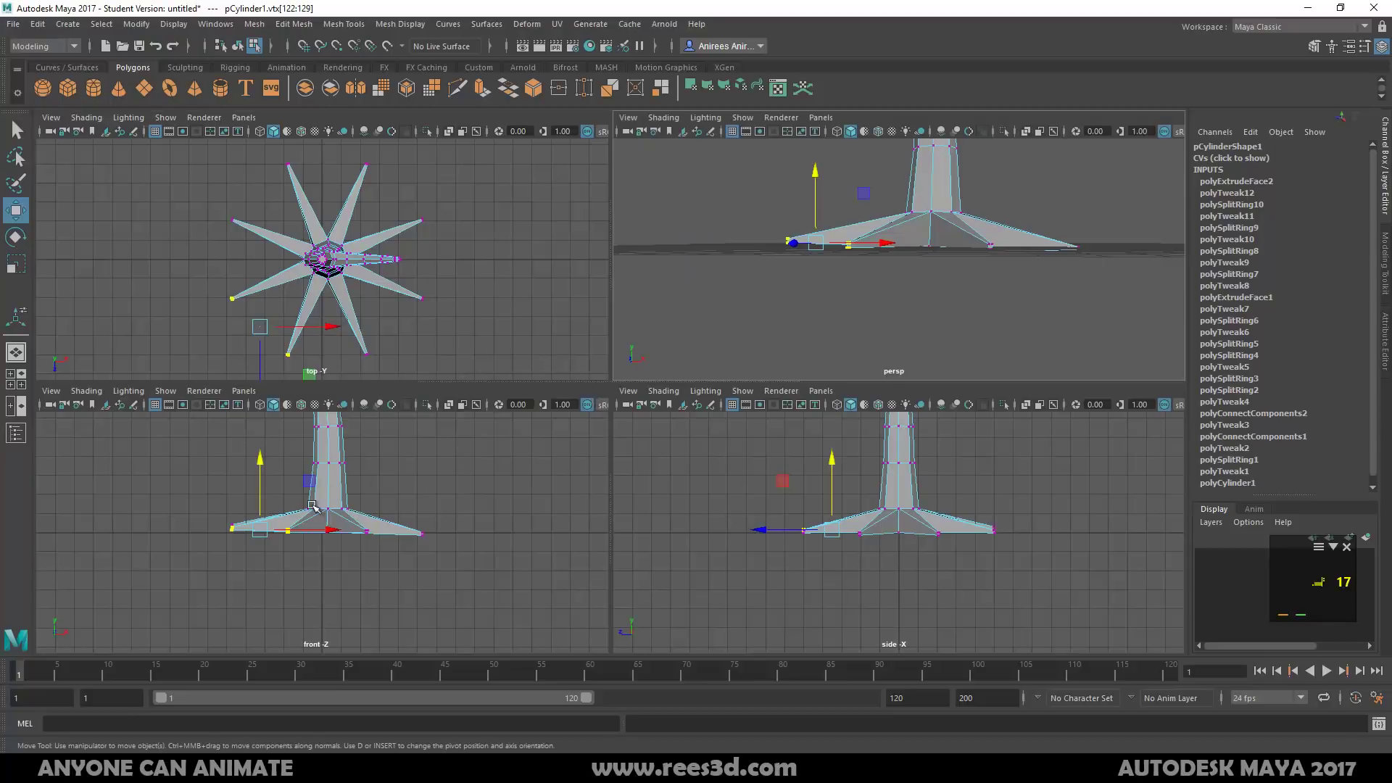
key("space")
right_click_drag(255, 488, 686, 475, "alt")
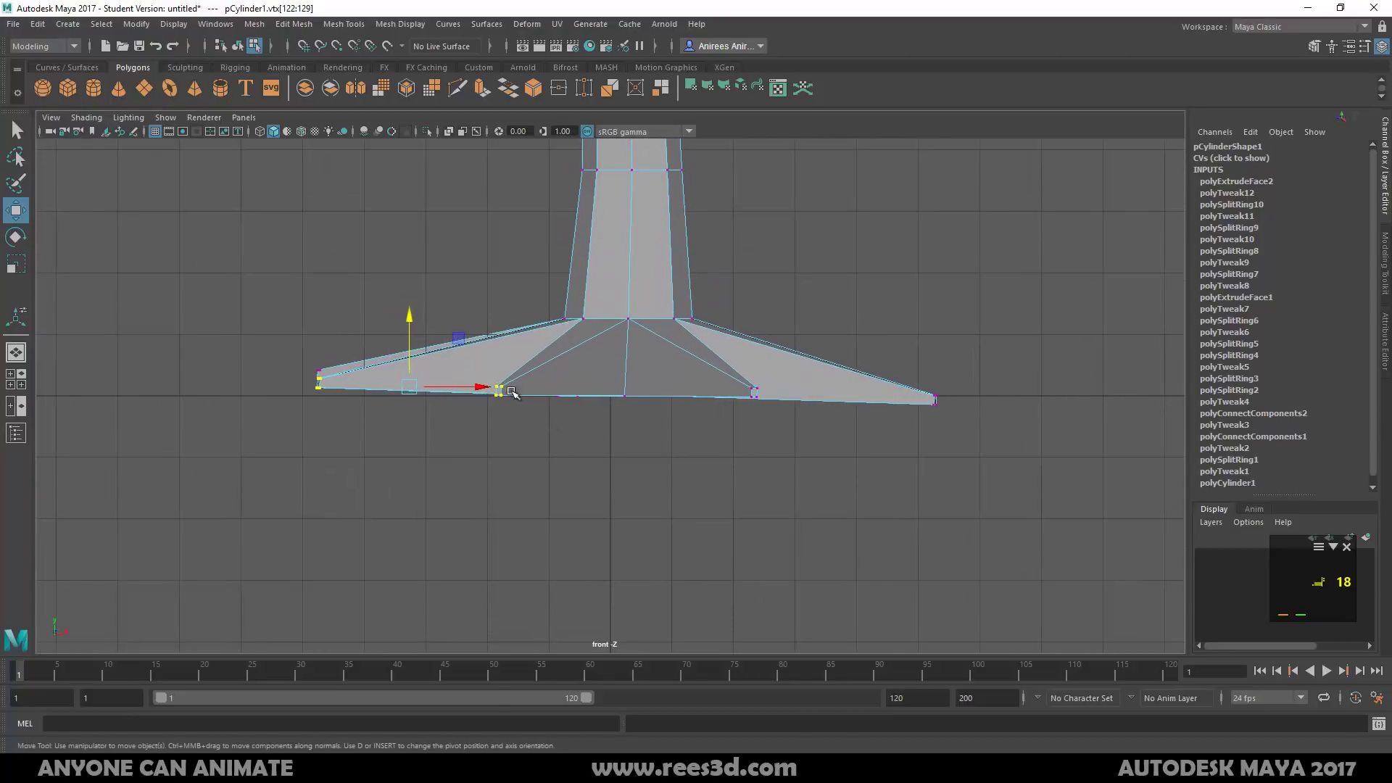
left_click_drag(417, 312, 413, 321)
Select the outermost root tips on the negative X side and lower them to the ground line in the front view
left_click_drag(281, 342, 367, 431)
left_click_drag(314, 307, 316, 312)
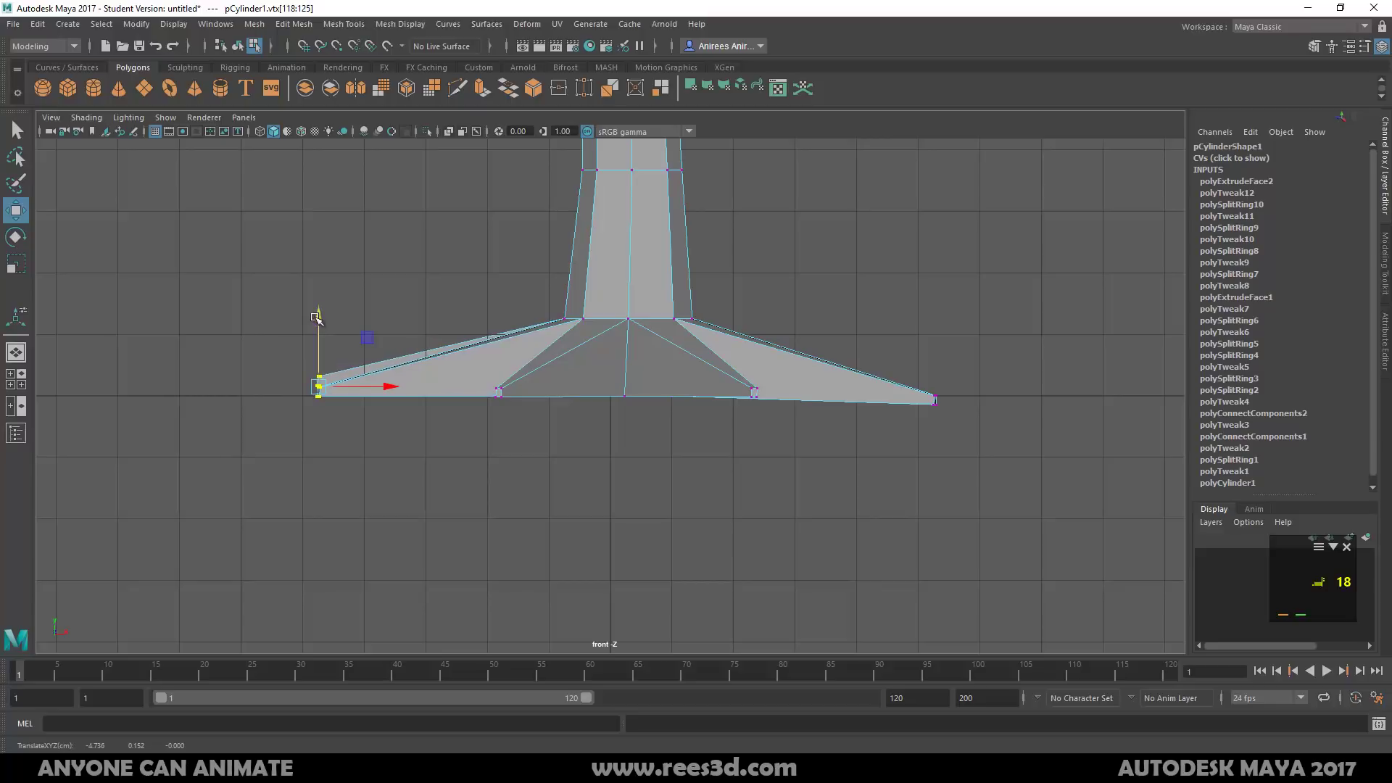
left_click(358, 476)
Select the single root tip at negative X and negative Z and lower it level with its neighbour
key("space")
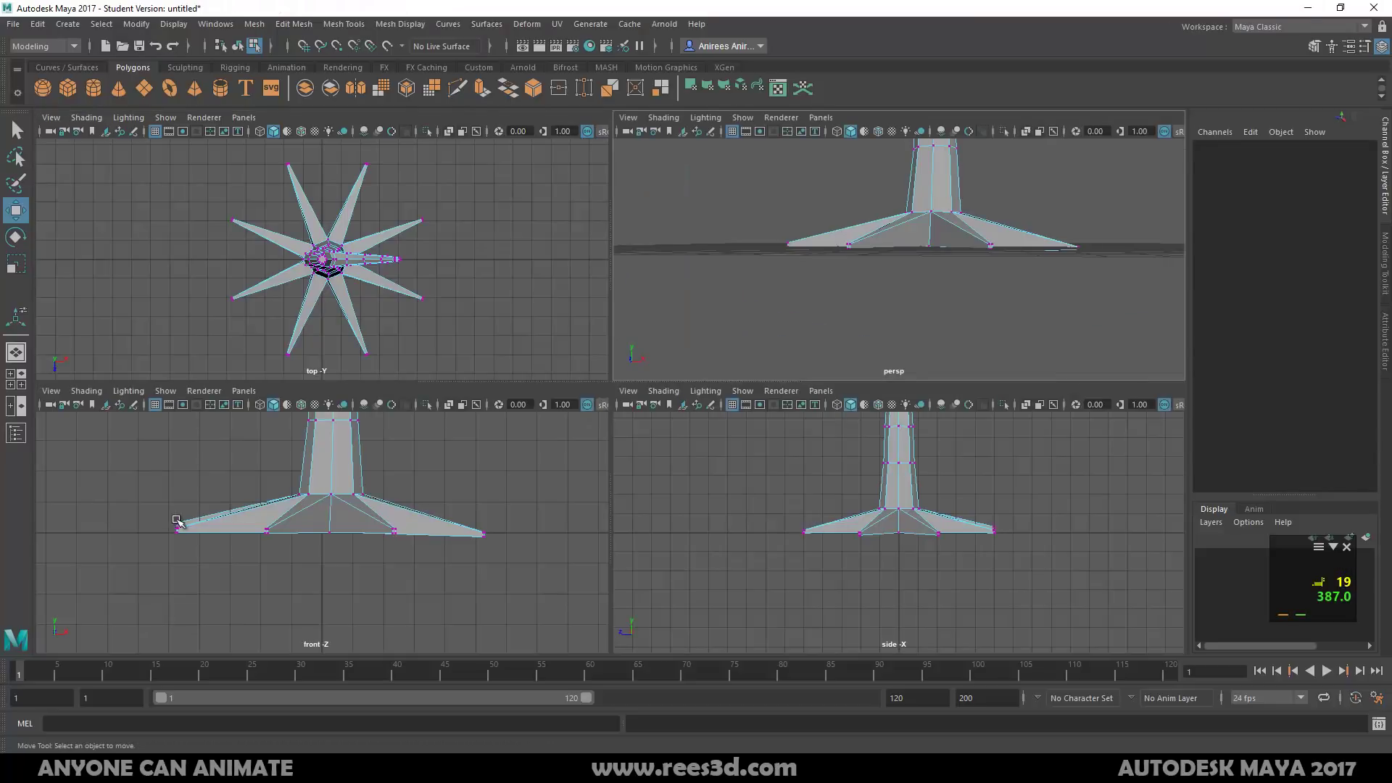
left_click(177, 524)
key("space")
left_click_drag(617, 356, 718, 370, "alt")
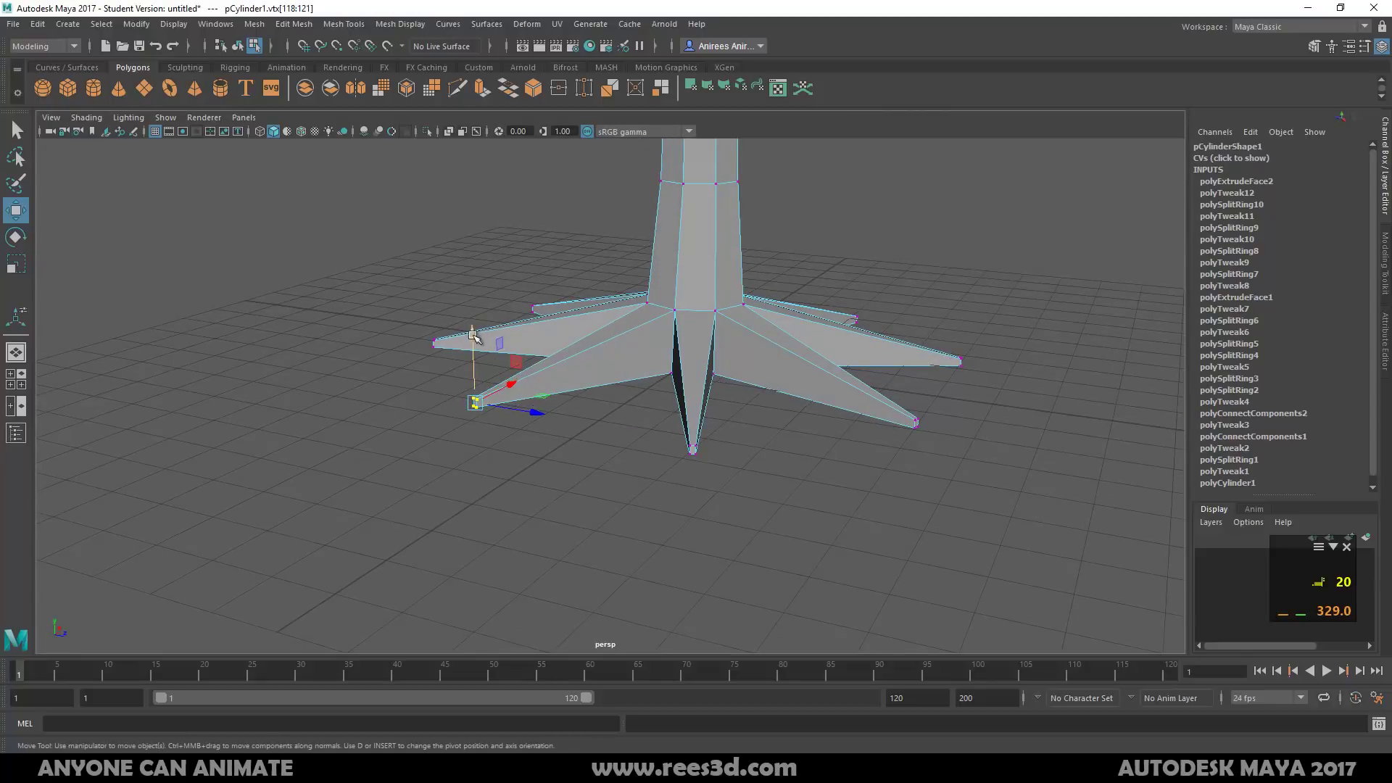
key("space")
key("space")
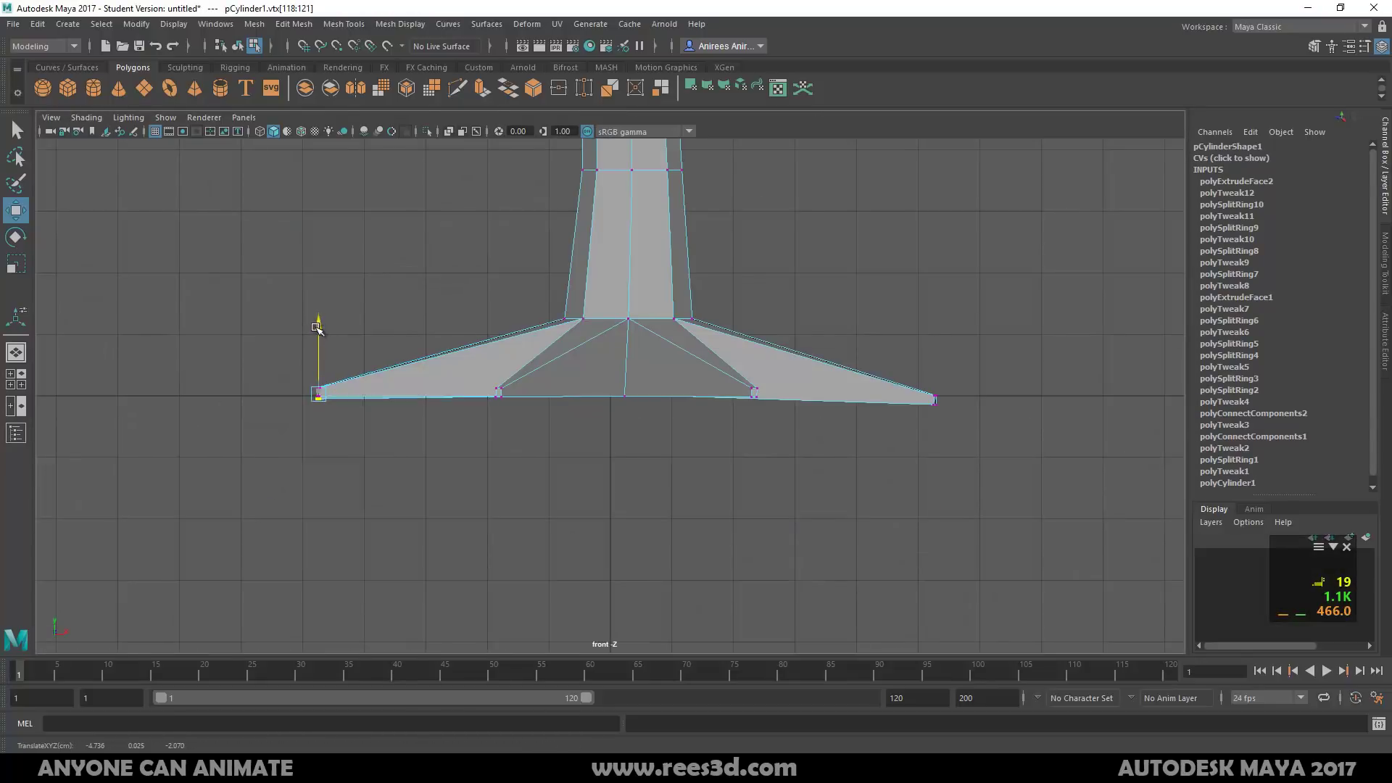
Select the root tip farthest in negative Z on the negative X side and lower it to the ground line in the side view
key("space")
key("space")
left_click_drag(733, 341, 812, 406, "alt")
left_click_drag(605, 525, 528, 487)
left_click_drag(580, 515, 475, 448, "alt")
key("space")
key("space")
left_click_drag(802, 312, 801, 321)
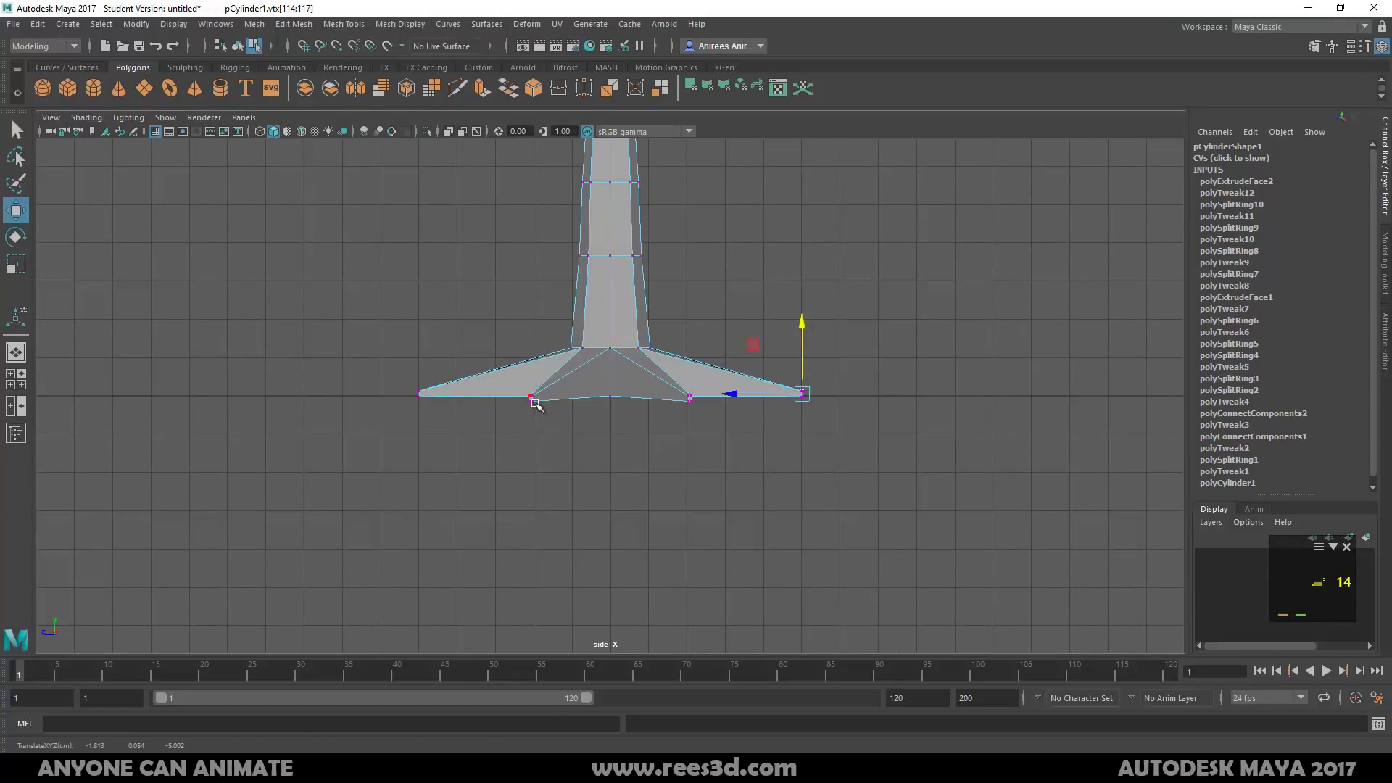
Raise the inner root tips on both sides of the trunk to the ground line in the side view
left_click_drag(537, 406, 522, 387)
left_click_drag(532, 346, 534, 341)
left_click_drag(684, 391, 712, 420)
left_click_drag(690, 354, 691, 350)
key("space")
key("space")
left_click_drag(722, 260, 626, 434, "alt")
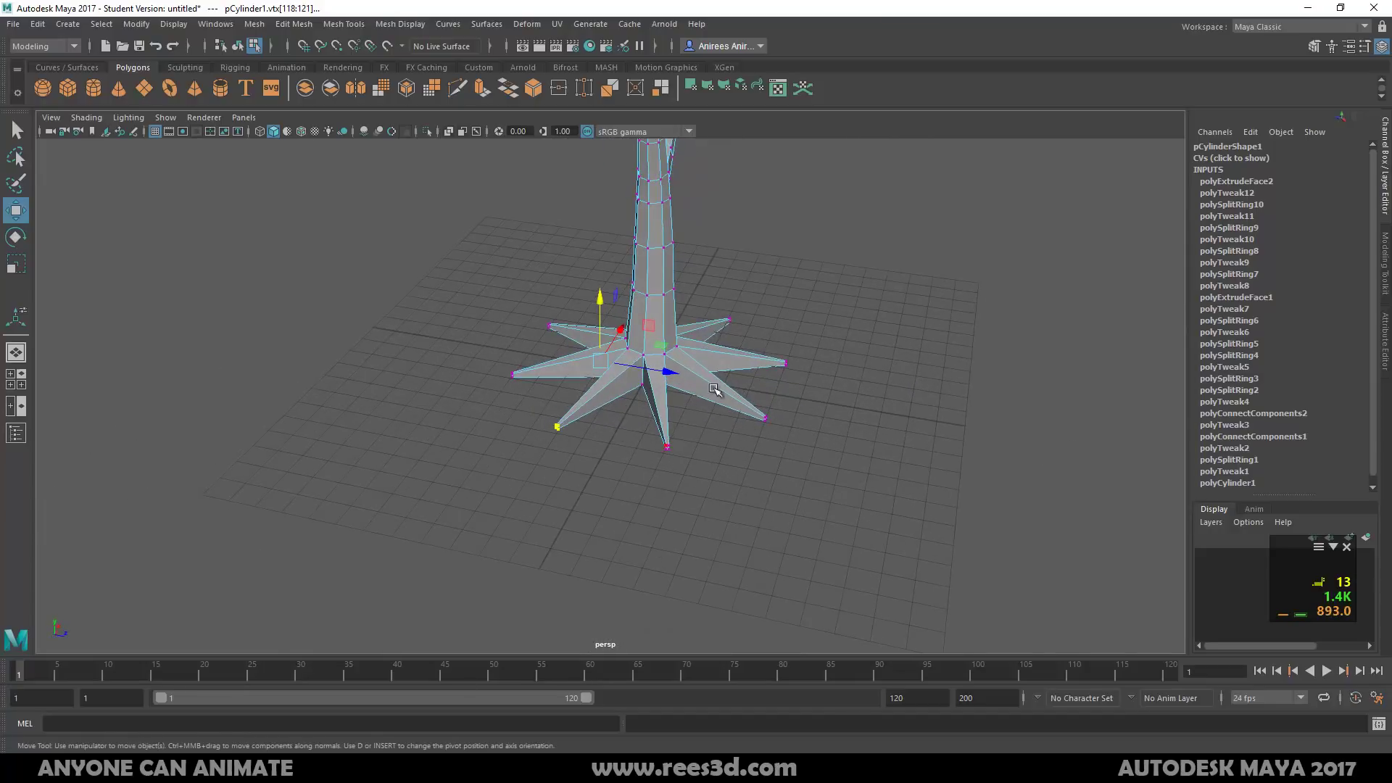
left_click_drag(713, 390, 587, 426, "alt")
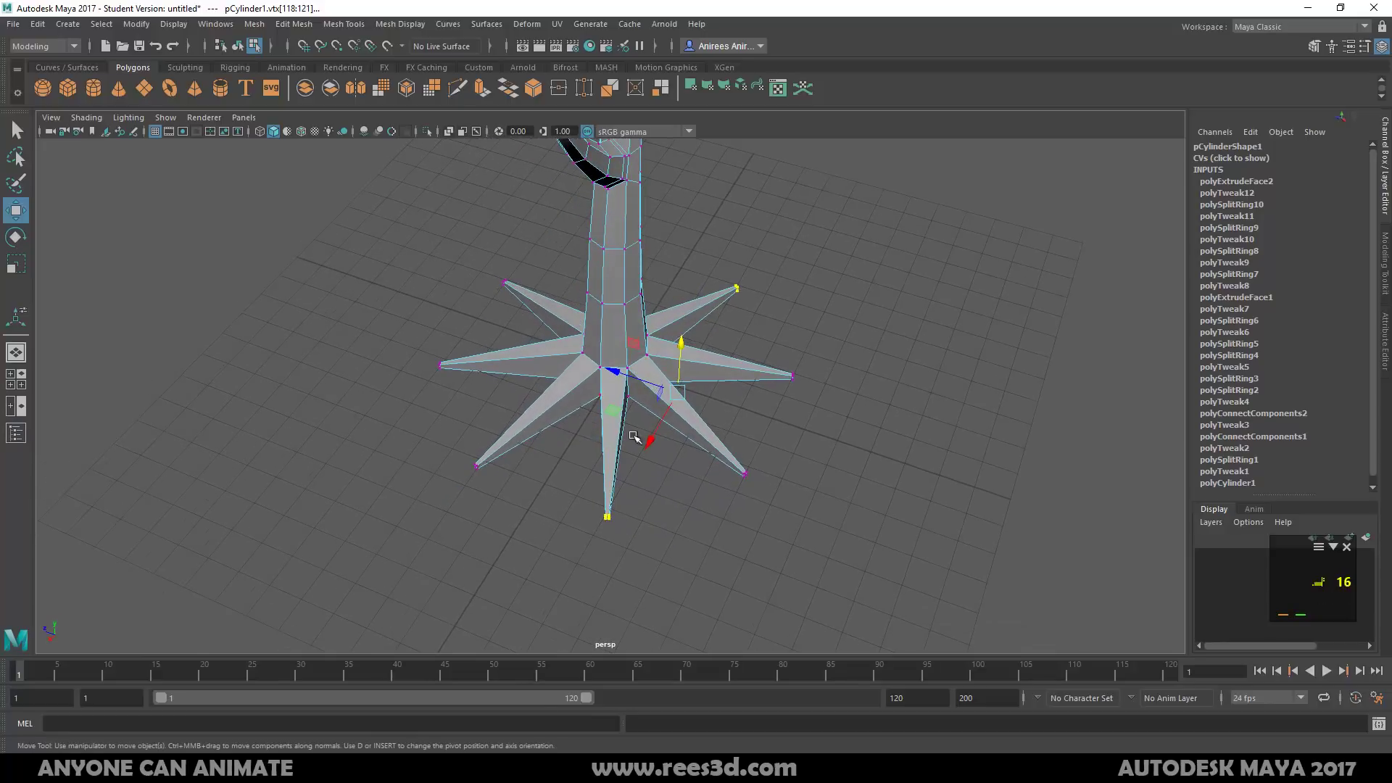
Insert one edge loop around the middle of each of the eight roots
mouse_move(682, 417)
right_mouse_down()
mouse_move(697, 438)
mouse_move(687, 429)
right_mouse_up()
right_click(686, 433, "shift")
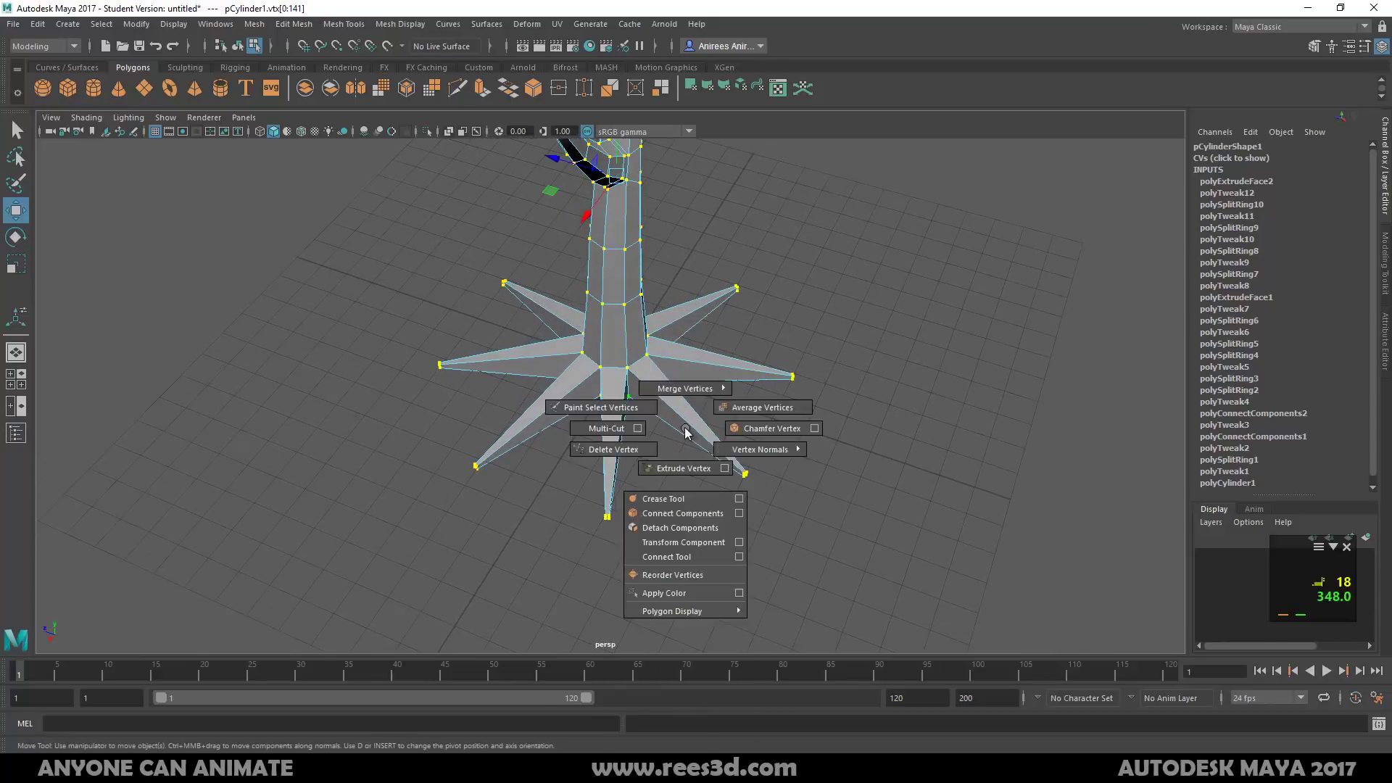
right_click_drag(637, 373, 547, 377)
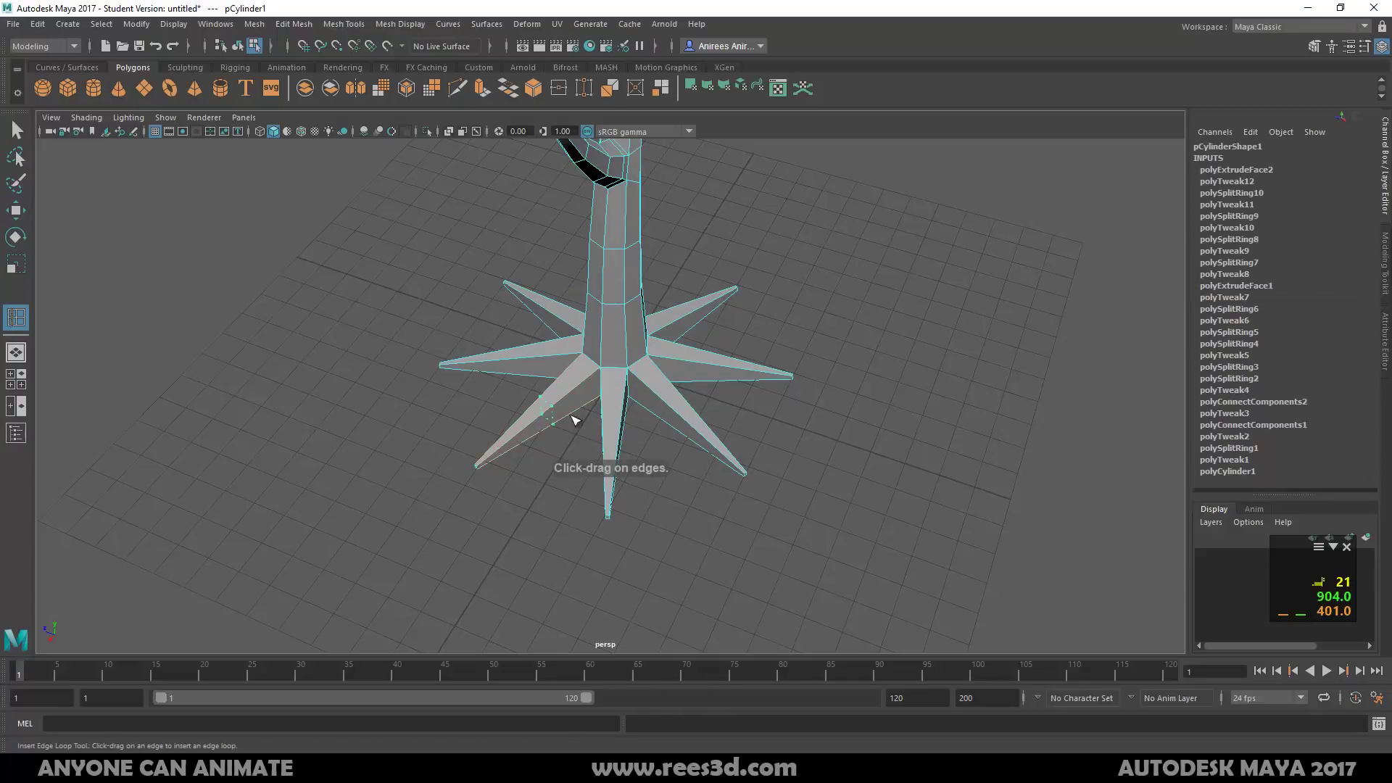
left_click(575, 421)
left_click(622, 430)
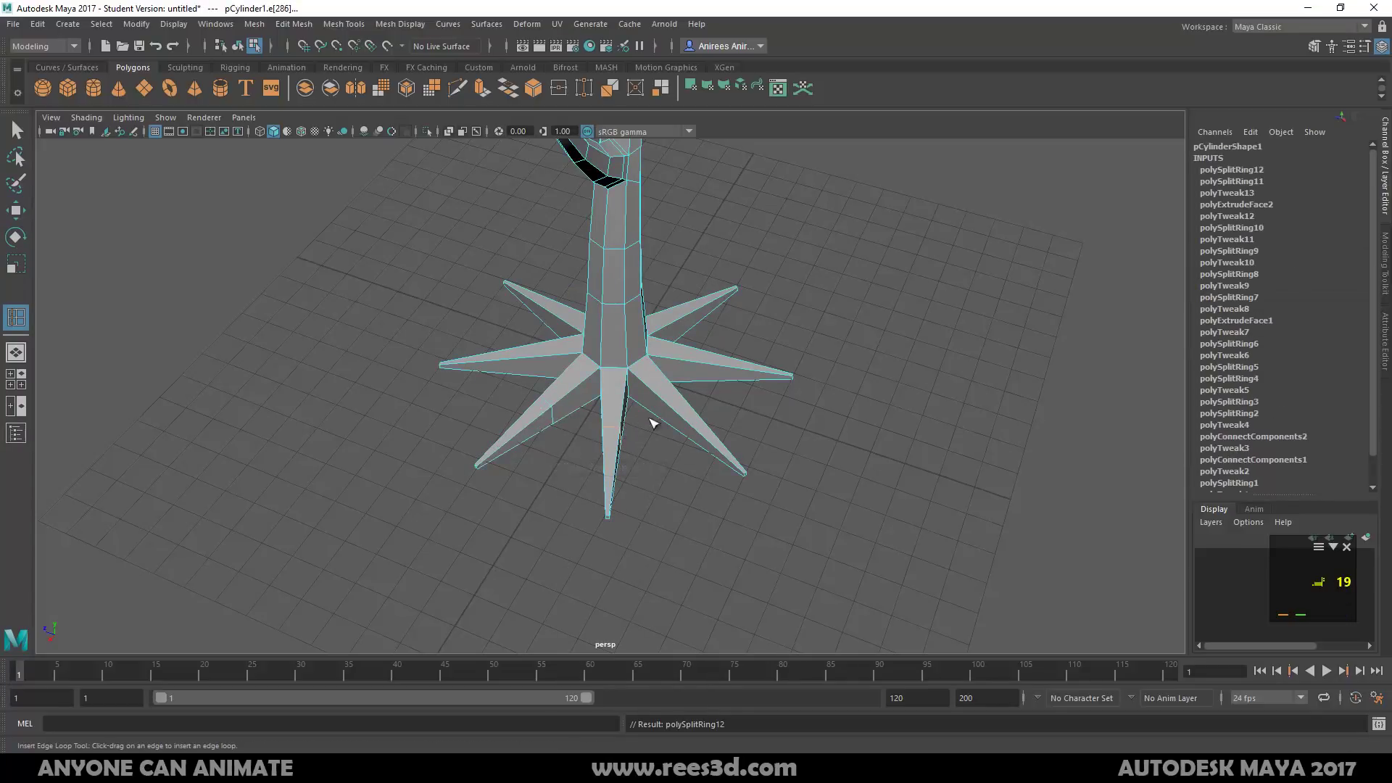
left_click(686, 419)
left_click(705, 366)
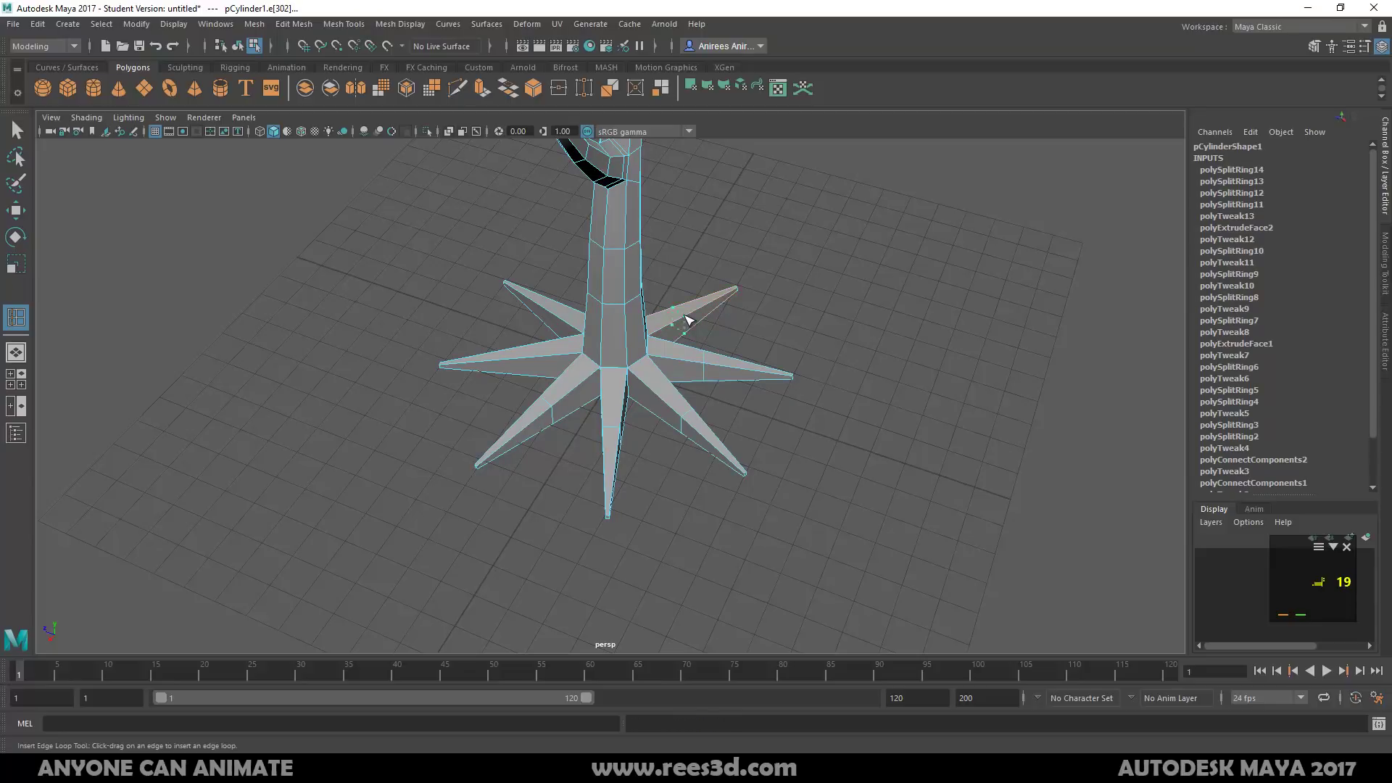
left_click(686, 320)
left_click(548, 312)
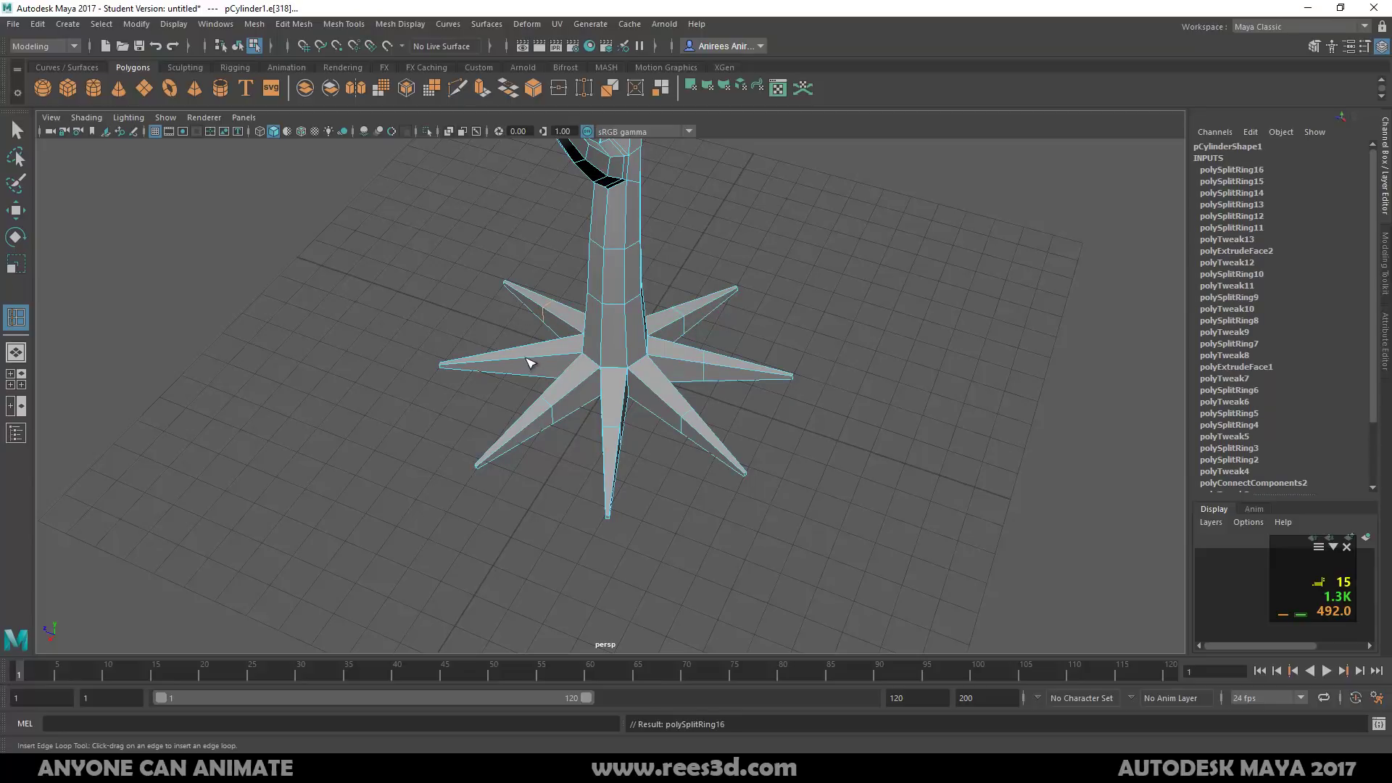
left_click(530, 362)
left_click_drag(637, 389, 667, 439, "alt")
left_click(698, 359)
Move the middle edge loops of the roots sideways and outward to bend each root
key("w")
left_click_drag(638, 364, 652, 454, "alt")
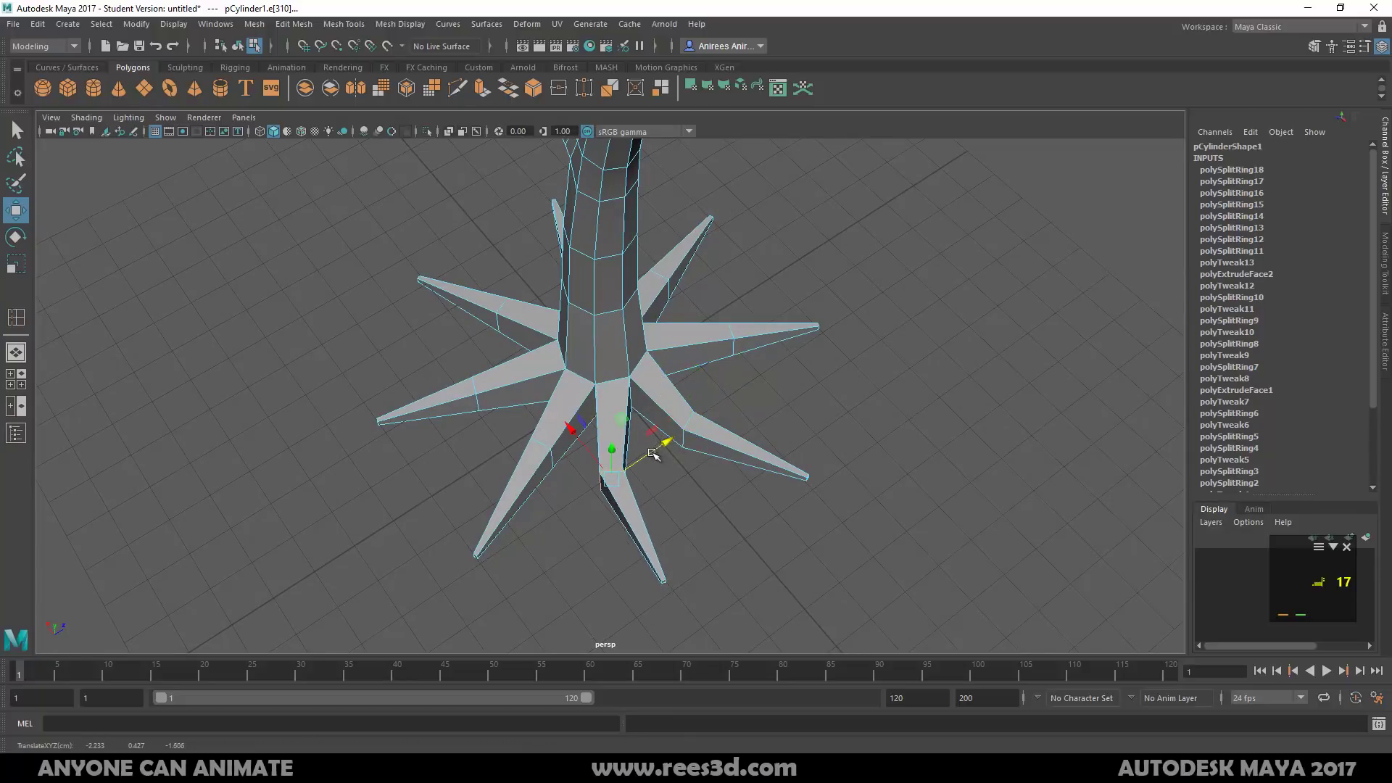
left_click(539, 444)
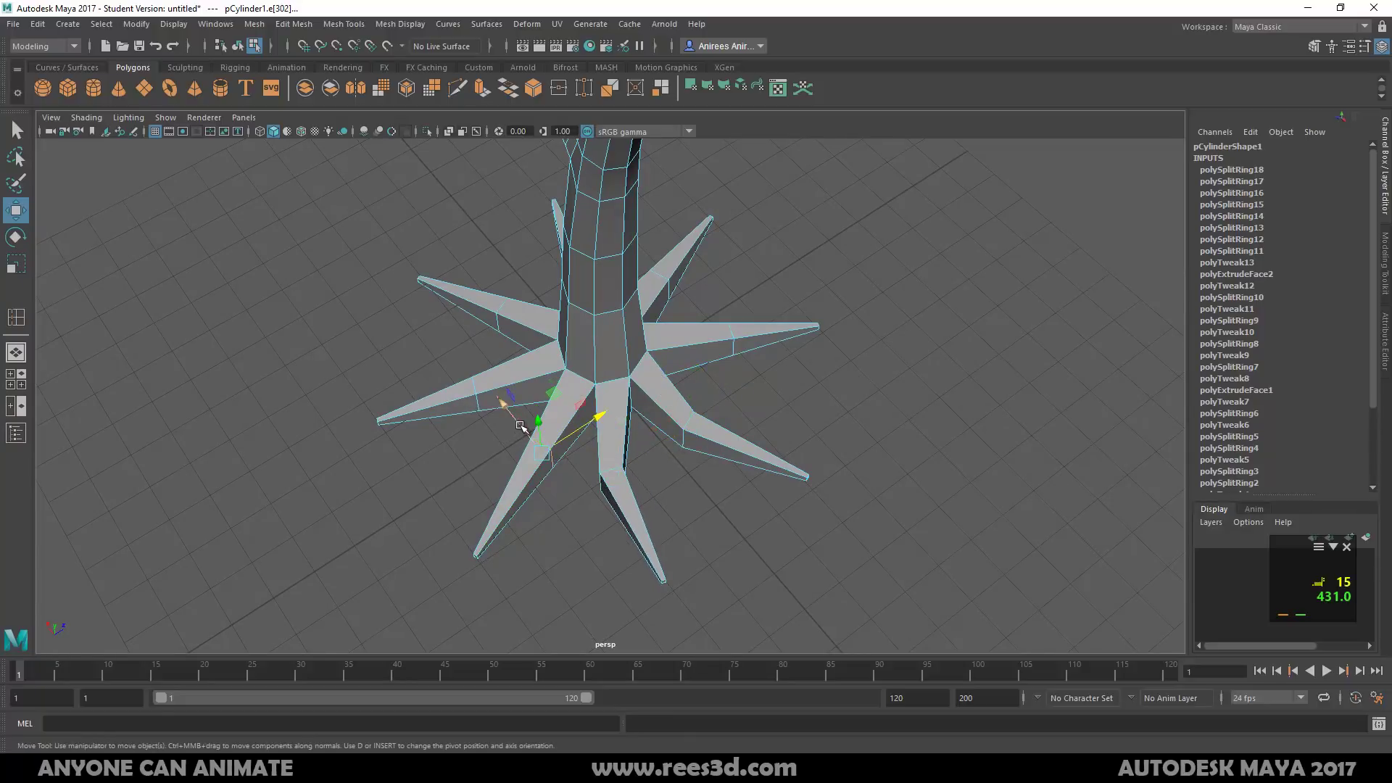
left_click_drag(520, 426, 477, 243)
left_click(475, 387)
left_click_drag(465, 348, 628, 433, "alt")
left_click(636, 471)
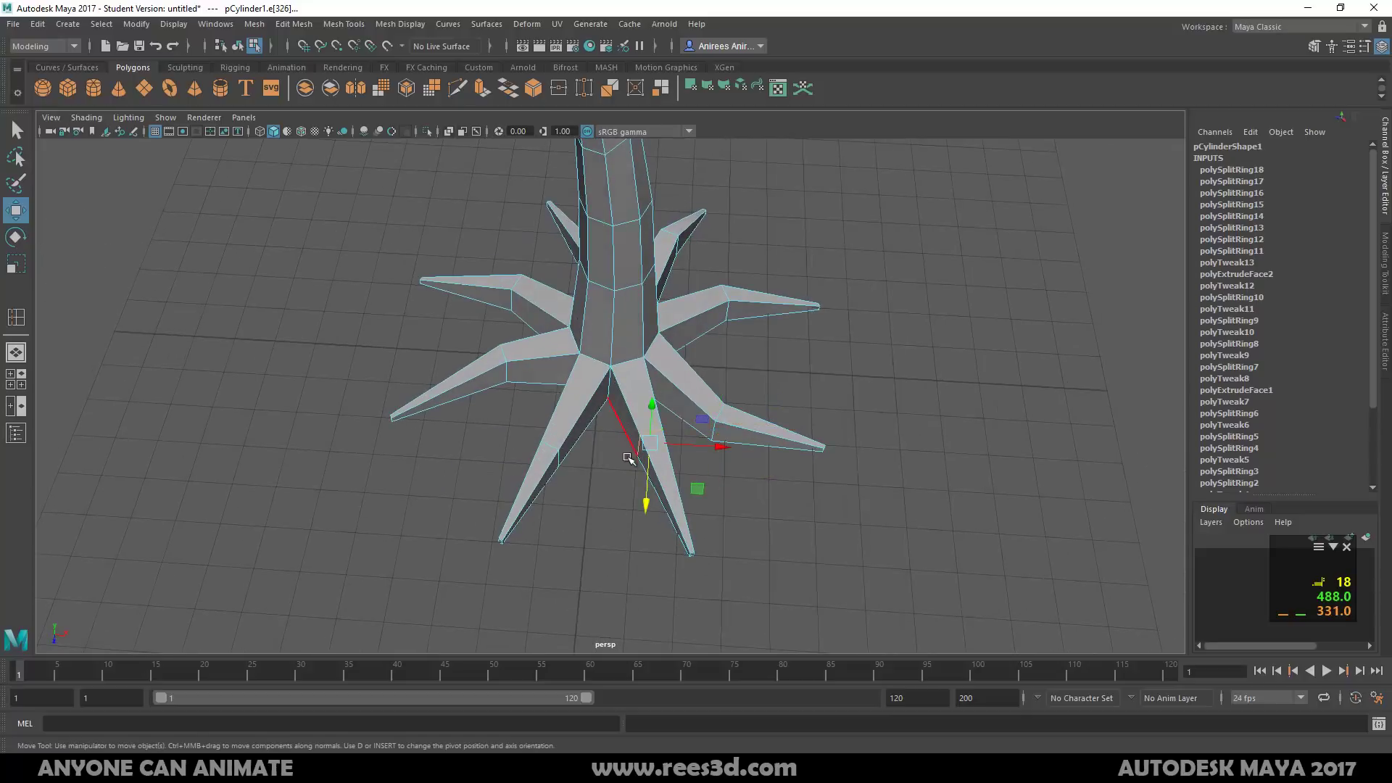
left_click_drag(718, 449, 699, 456)
left_click_drag(610, 466, 599, 310, "alt")
Preview the whole tree in smooth mesh display, inspect the roots, and return to the unsmoothed display
right_click_drag(600, 309, 595, 363)
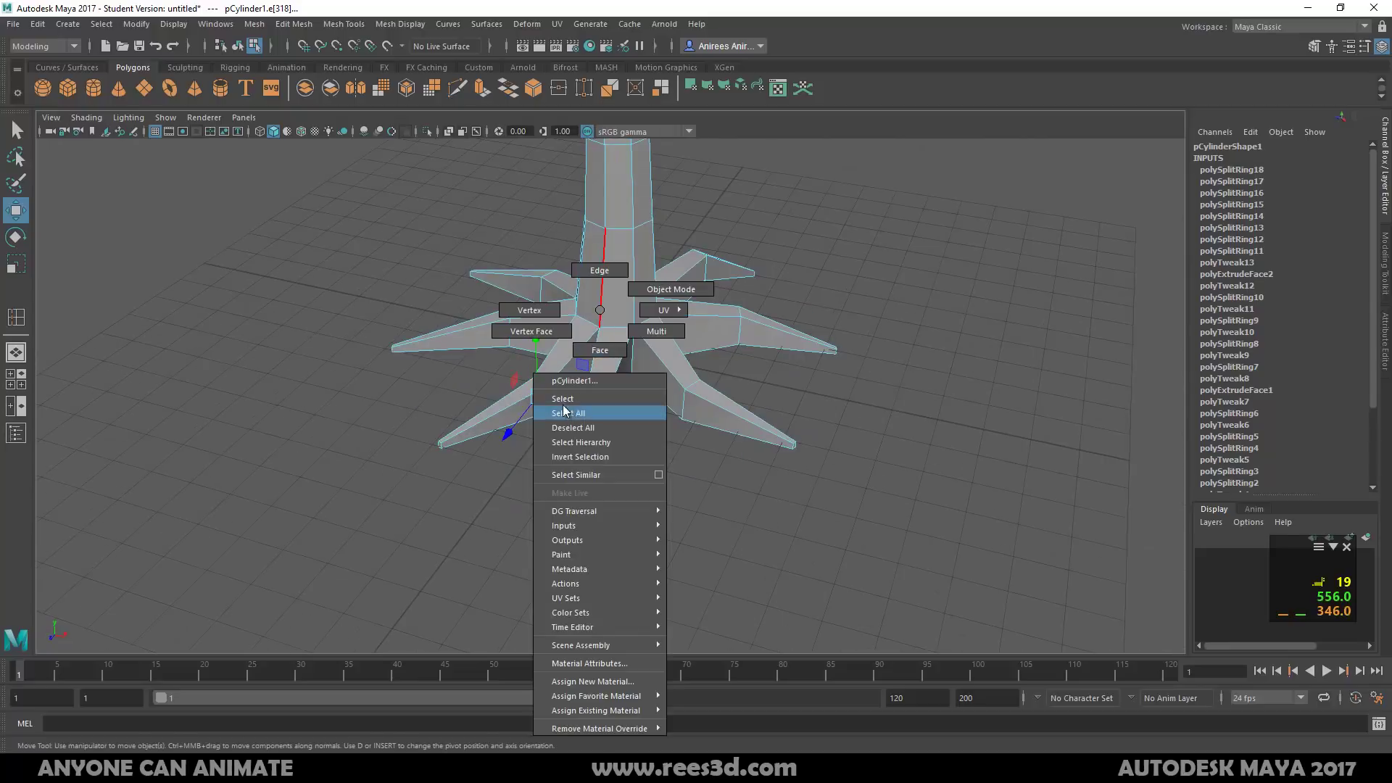
right_click_drag(565, 410, 564, 411)
key("3")
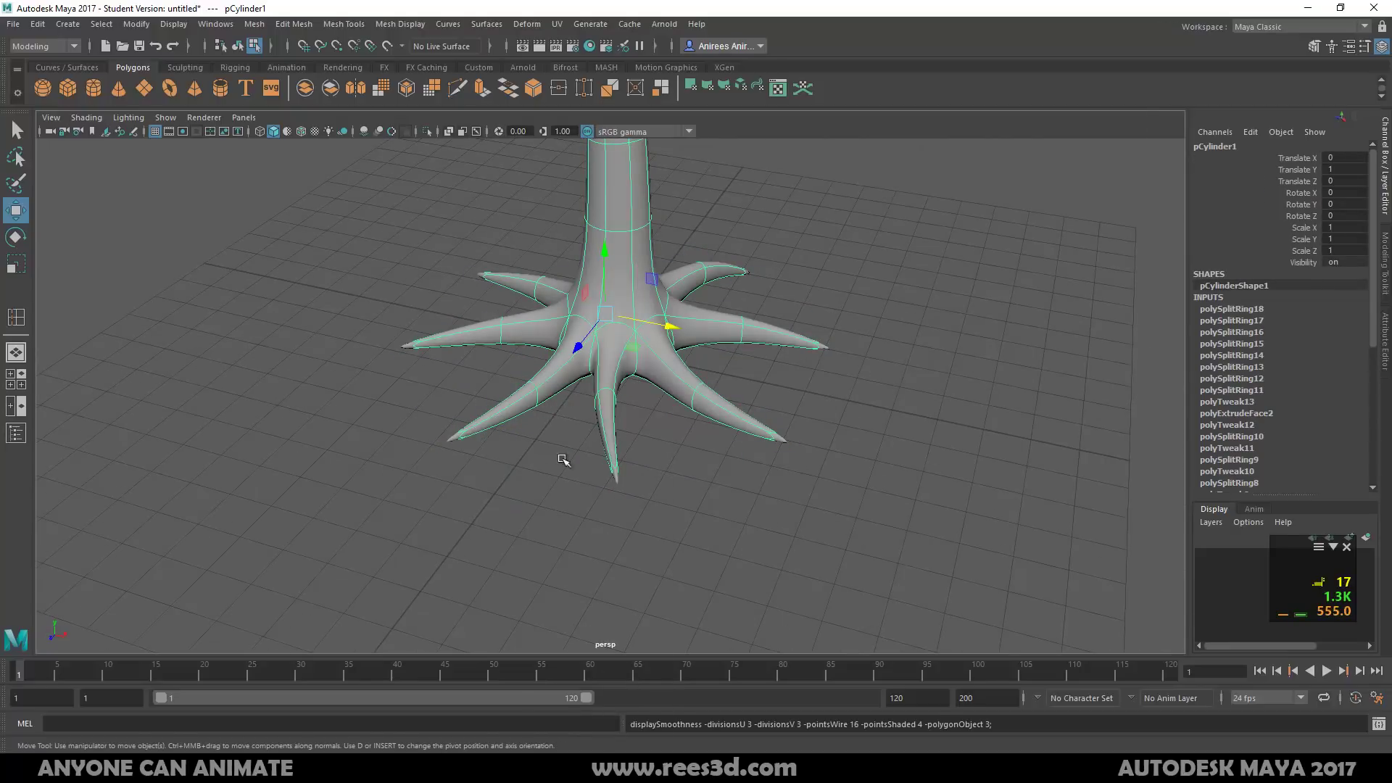
left_click(564, 460)
mouse_move(619, 404)
left_mouse_down("alt")
mouse_move(832, 395)
mouse_move(895, 364)
mouse_move(933, 389)
mouse_move(1004, 372)
mouse_move(877, 392)
left_mouse_up("alt")
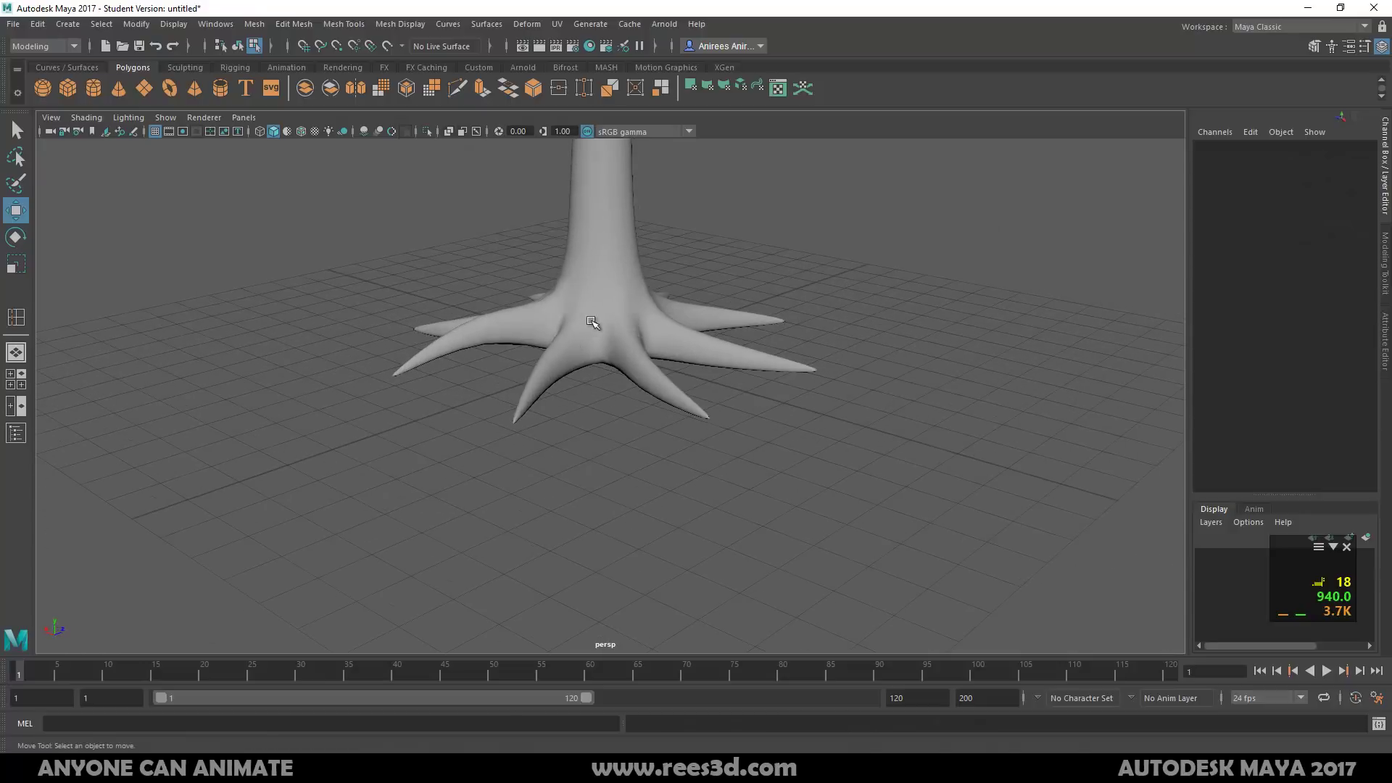
right_click_drag(602, 313, 633, 363)
key("1")
Insert an edge loop on one root between the trunk and its bend, and adjust the loop's height
left_click_drag(583, 354, 529, 408, "alt")
left_click_drag(412, 380, 522, 348, "alt")
left_click(375, 289)
left_click(16, 317)
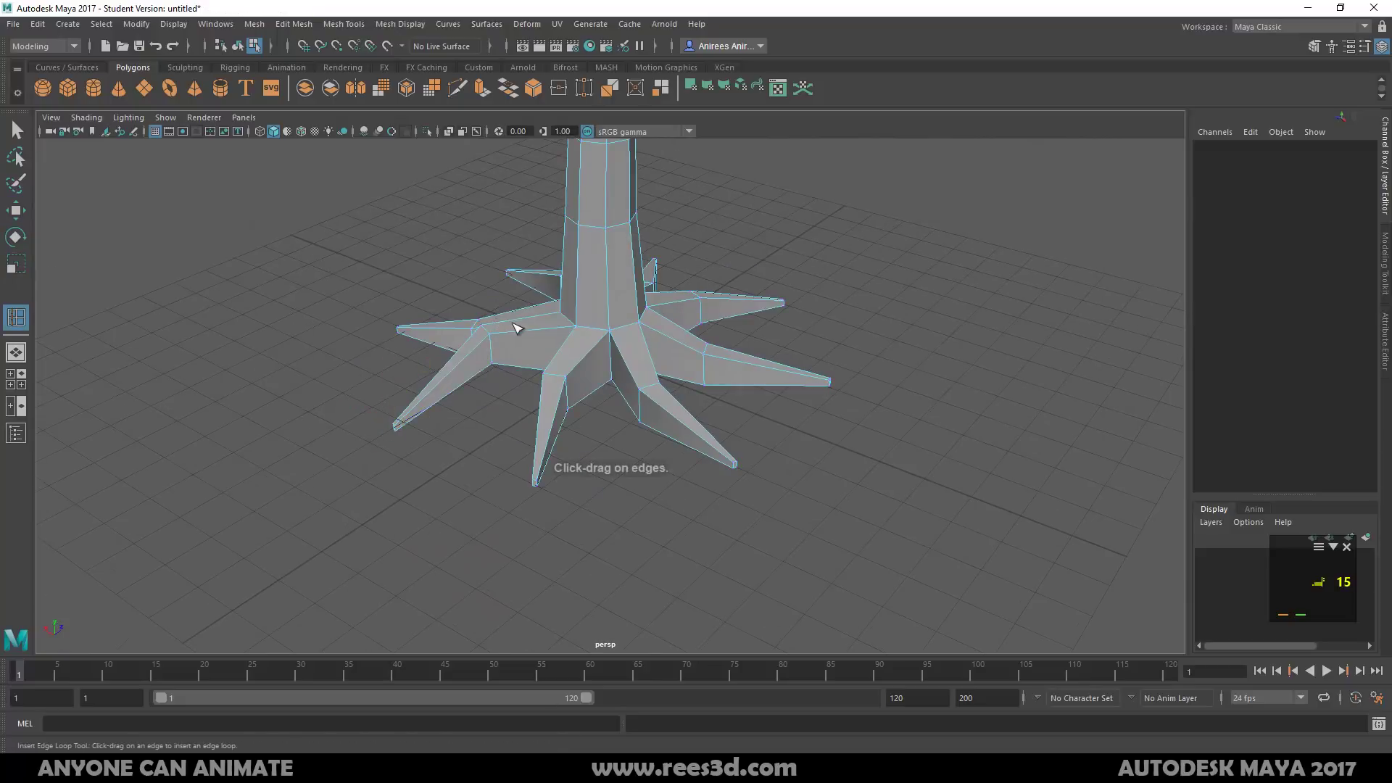
left_click(538, 333)
key("w")
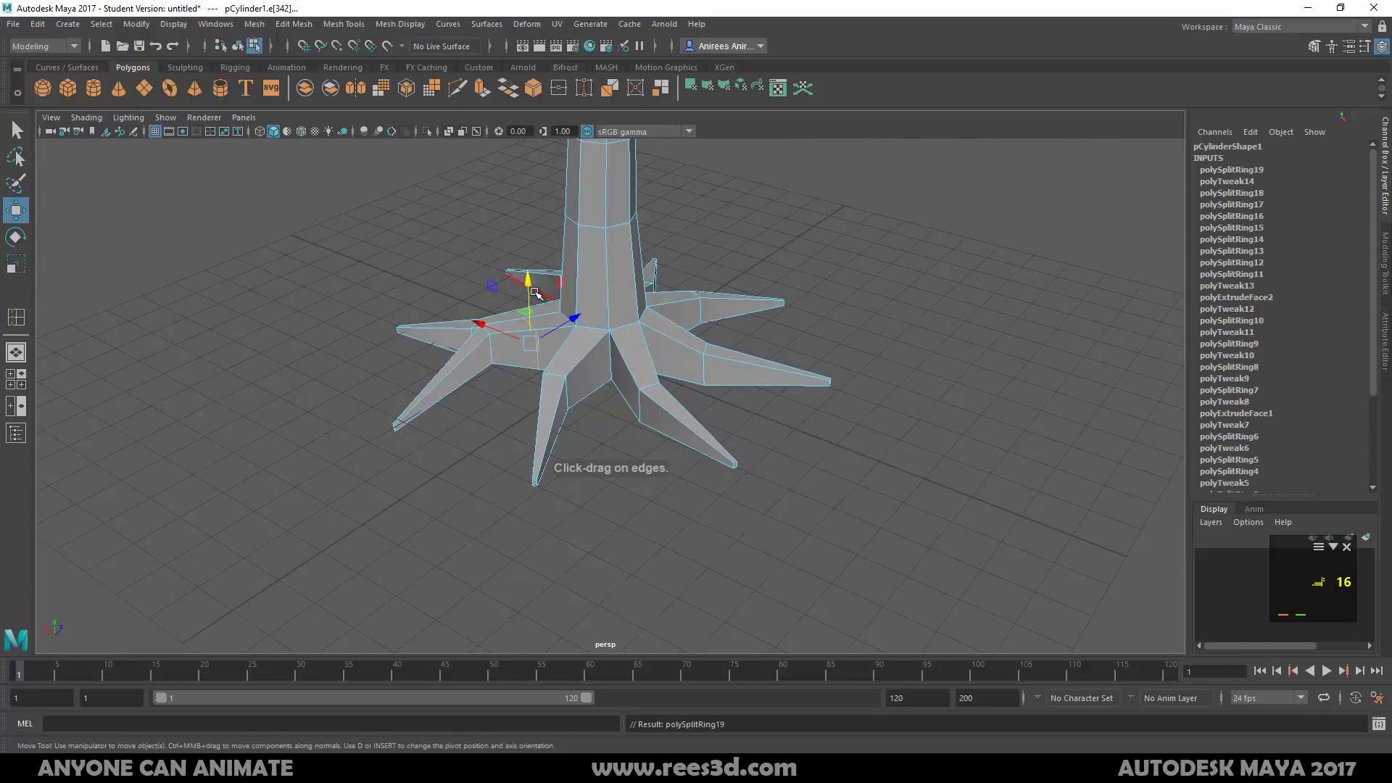
left_click(528, 285)
Insert another edge loop between the same root's bend and its tip, and raise it slightly
left_click(17, 317)
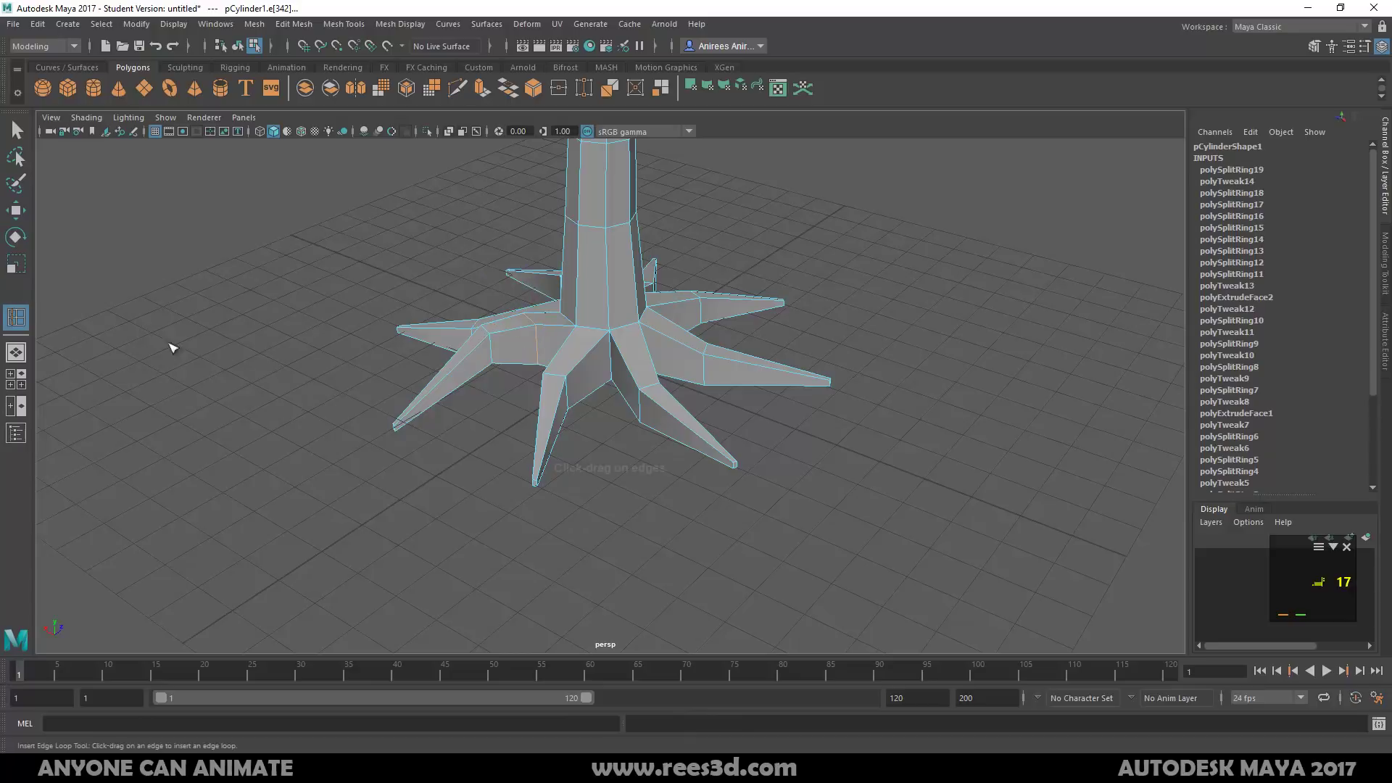
left_click(450, 377)
key("w")
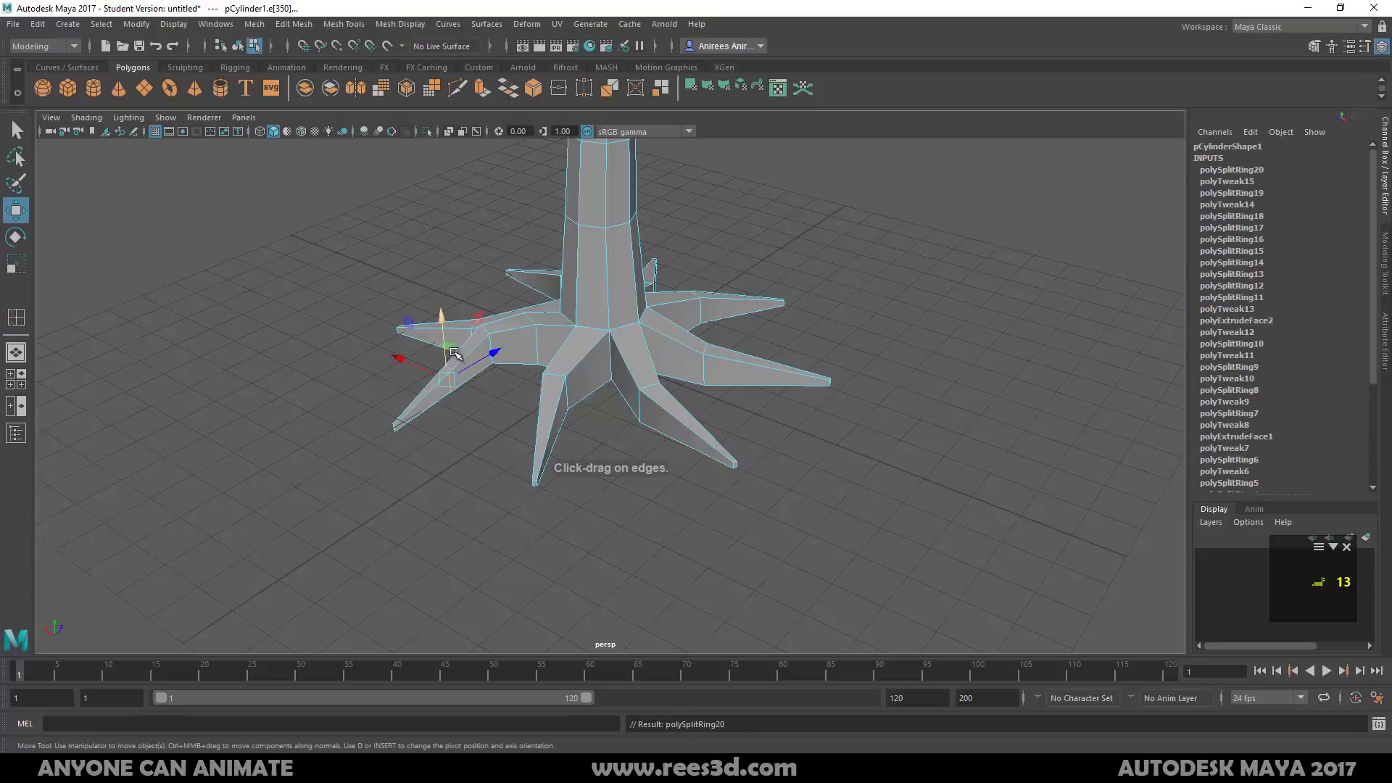
left_click_drag(439, 327, 436, 318)
left_click_drag(461, 367, 537, 417, "alt")
Insert edge loops on the inner and outer halves of the adjacent root, and shift the outer loop to curve it
key("g")
left_click(589, 430)
key("w")
middle_click_drag(585, 464, 582, 406, "alt")
left_click(16, 318)
left_click(541, 447)
key("w")
left_click_drag(528, 428, 514, 419)
Insert an edge loop on either side of the following root's bend and shift both loops in opposite directions
middle_click_drag(622, 436, 512, 406, "alt")
left_click(20, 319)
left_click(510, 353)
key("w")
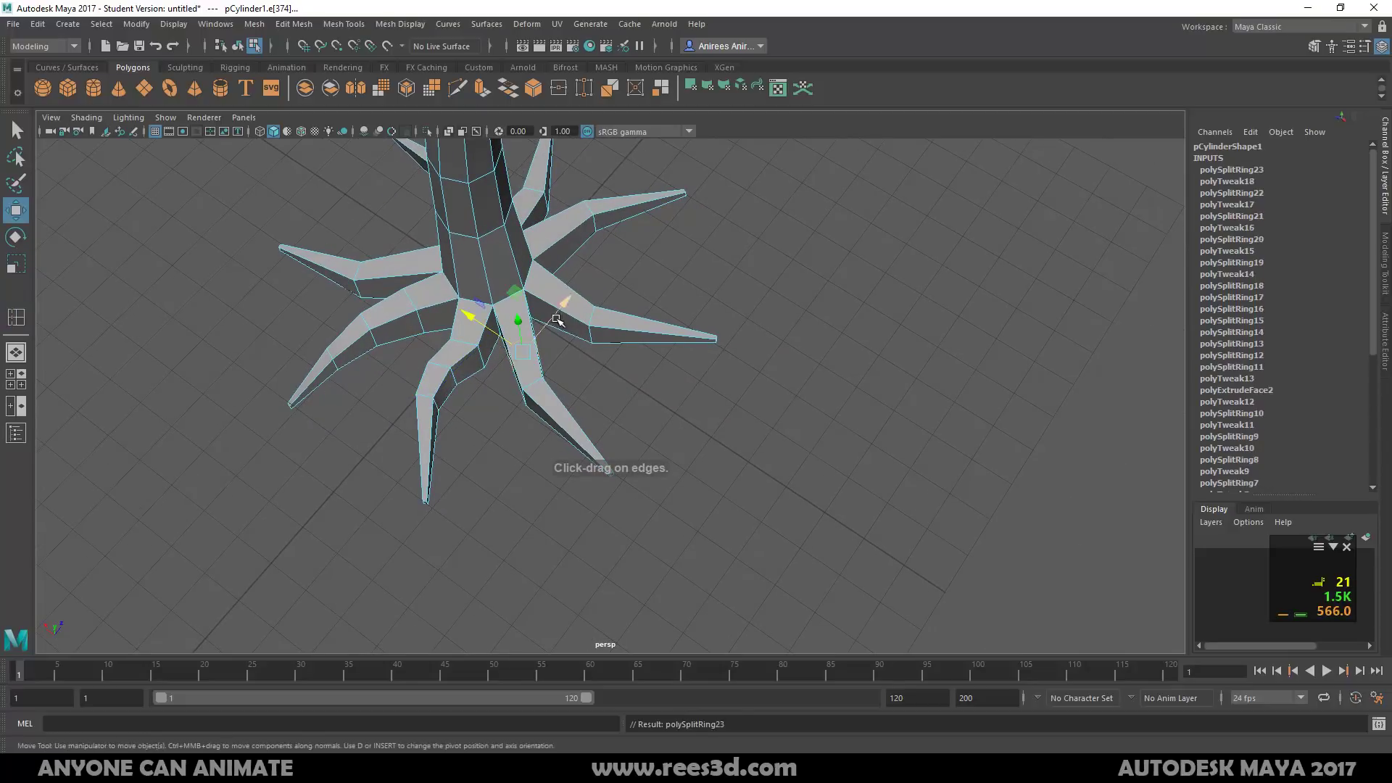
left_click_drag(559, 314, 548, 321)
left_click(20, 319)
left_click(558, 423)
key("w")
left_click_drag(598, 389, 609, 375)
Insert an edge loop near the trunk on the next straight-ended root and shift it sideways
left_click_drag(609, 395, 420, 406, "alt")
left_click(16, 318)
left_click(663, 335)
key("w")
left_click_drag(707, 360, 689, 351)
Insert an edge loop on that root's outer half, shift it sideways, and reposition the root's middle loop
left_click(16, 318)
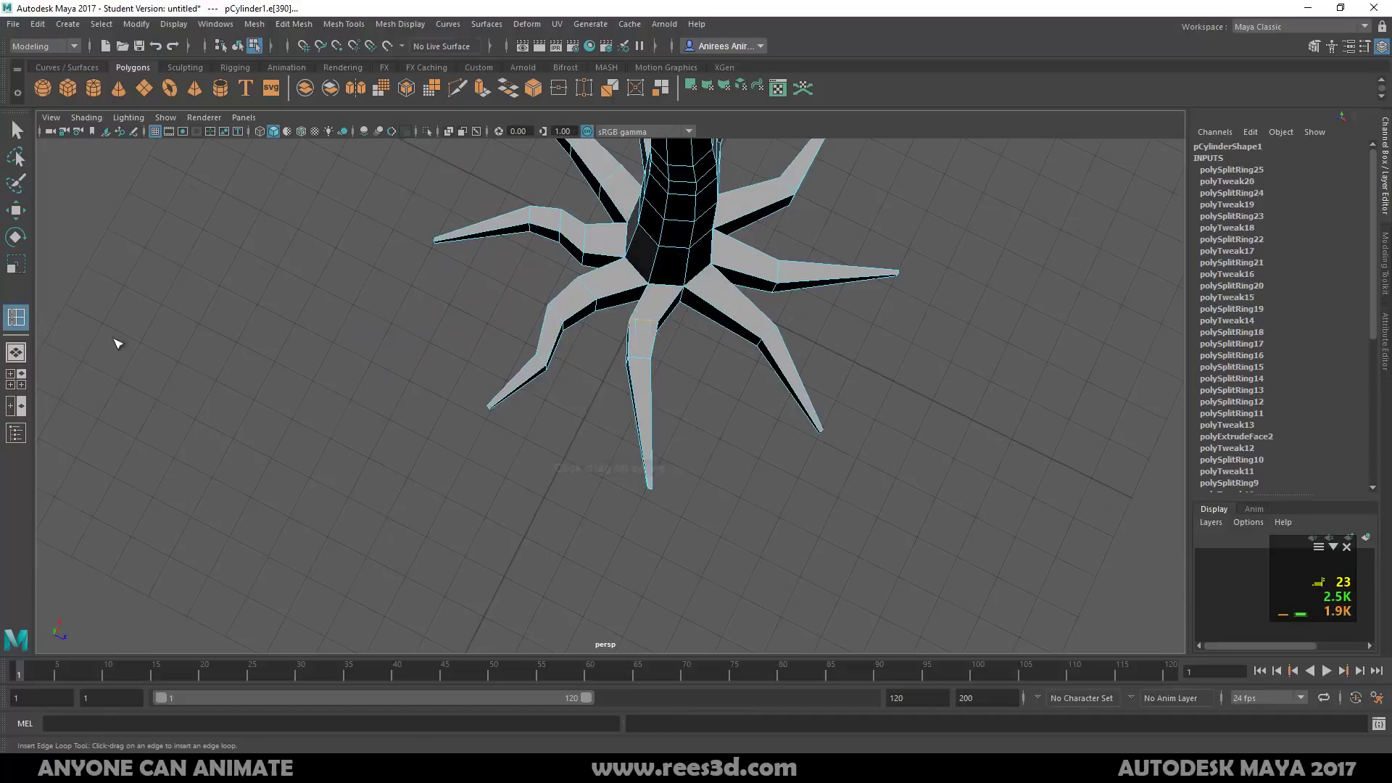
left_click(649, 408)
key("w")
left_click_drag(683, 428, 665, 422)
left_click_drag(658, 360, 663, 372)
middle_click_drag(662, 372, 586, 324, "alt")
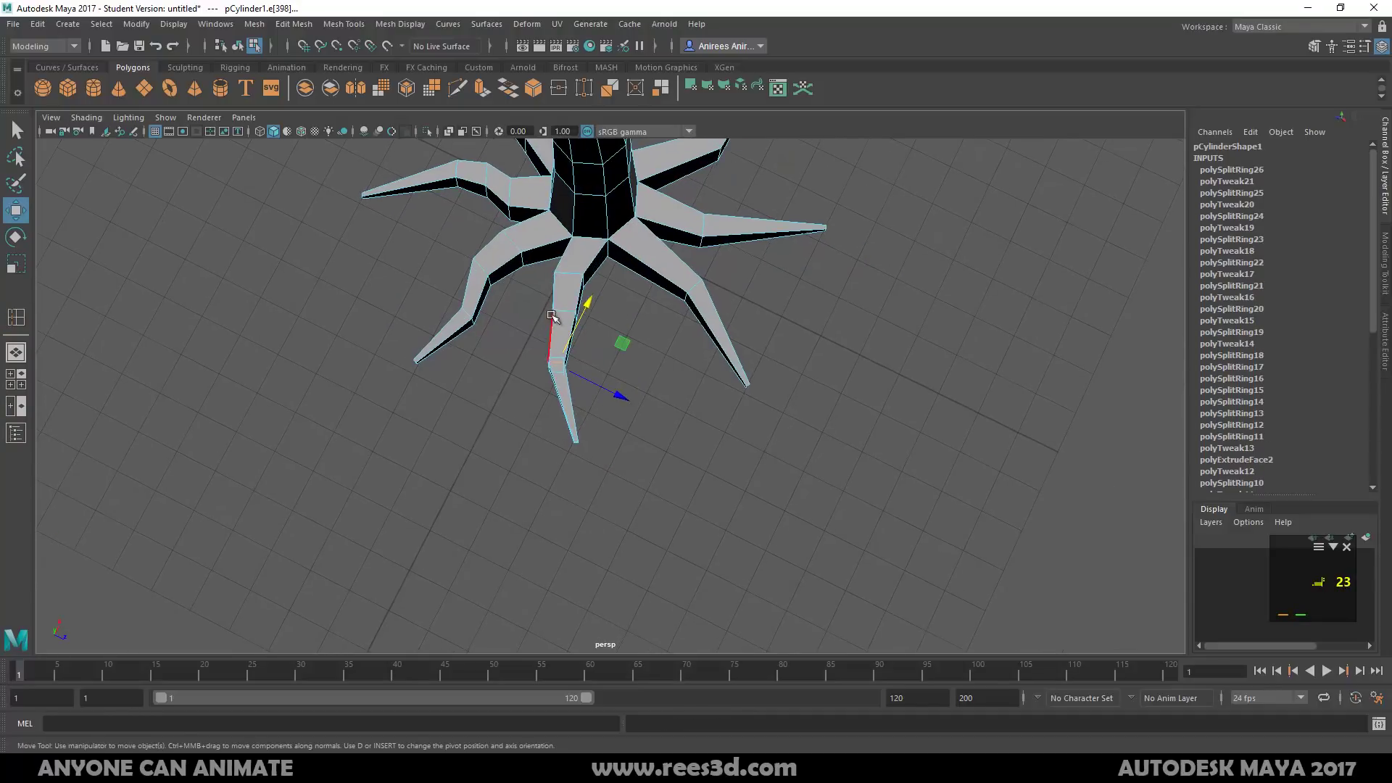
double_click(561, 312)
left_click_drag(620, 340, 641, 352)
Insert one edge loop near the trunk and one near the tip of the next root, and move each to curve it
middle_click_drag(687, 349, 572, 412, "alt")
left_click_drag(572, 411, 478, 464, "alt")
key("g")
left_click(600, 369)
key("w")
left_click_drag(601, 373, 609, 435, "alt")
left_click_drag(674, 359, 684, 357)
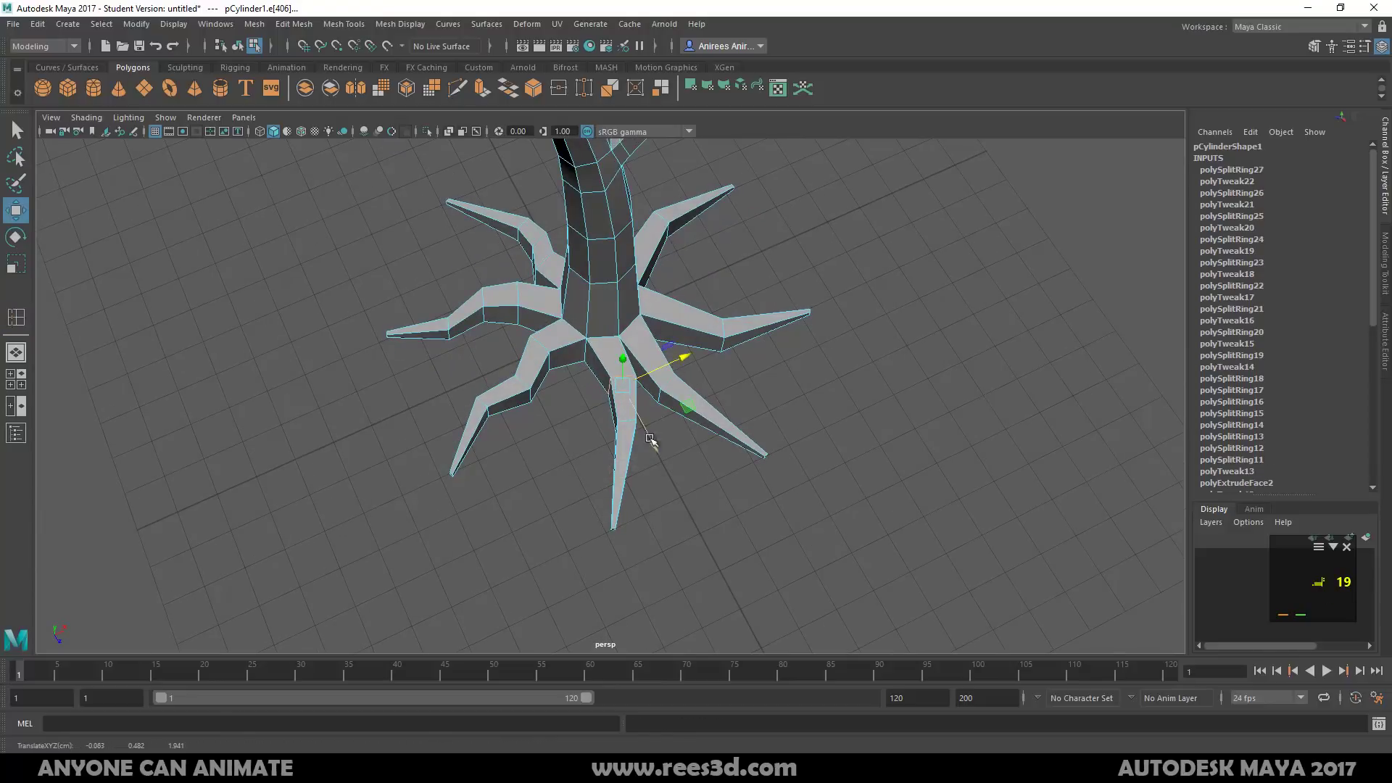
key("g")
left_click(634, 462)
key("w")
left_click_drag(672, 445, 572, 449)
Insert edge loops before and after the bend of the next unrefined root, and shift each one sideways
left_click(22, 319)
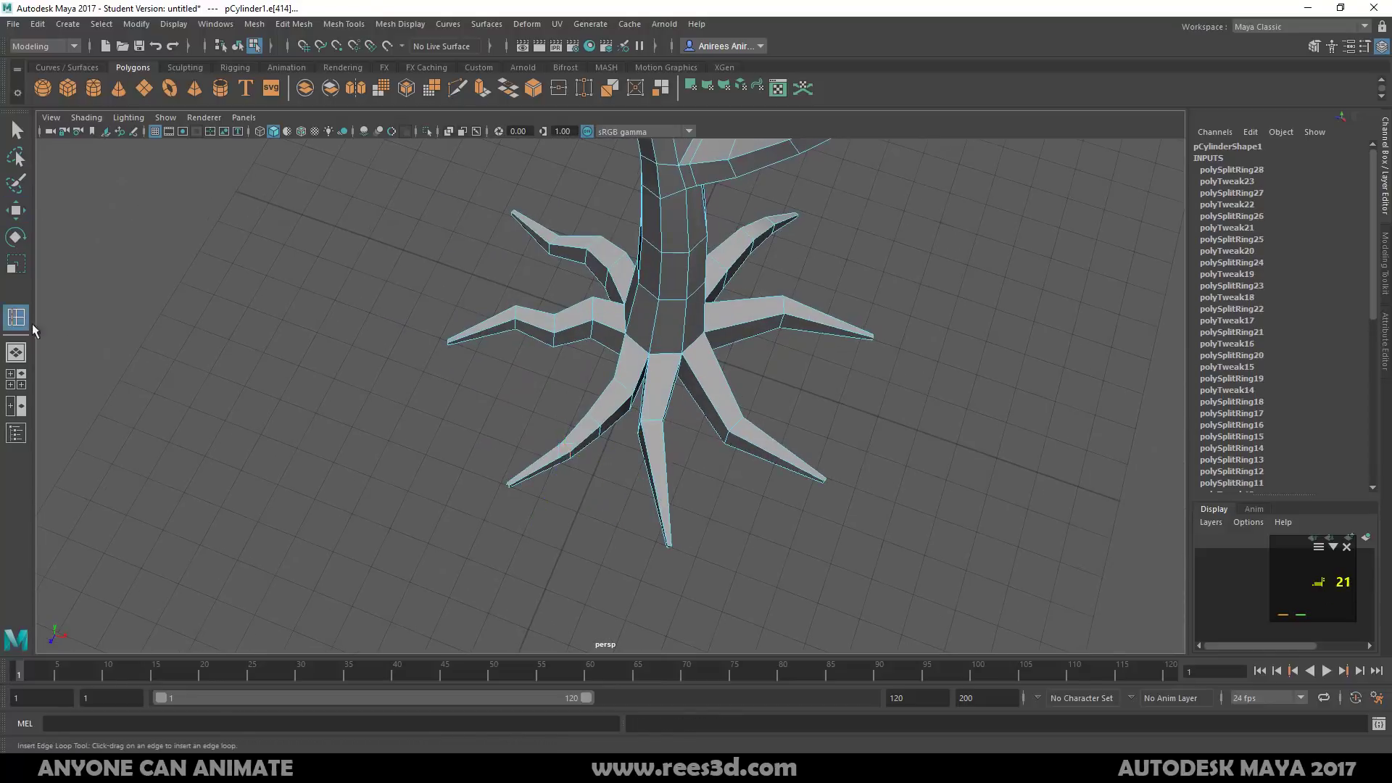
left_click(675, 395)
key("w")
mouse_move(728, 426)
left_mouse_down()
mouse_move(712, 422)
mouse_move(726, 425)
left_mouse_up()
left_click(18, 319)
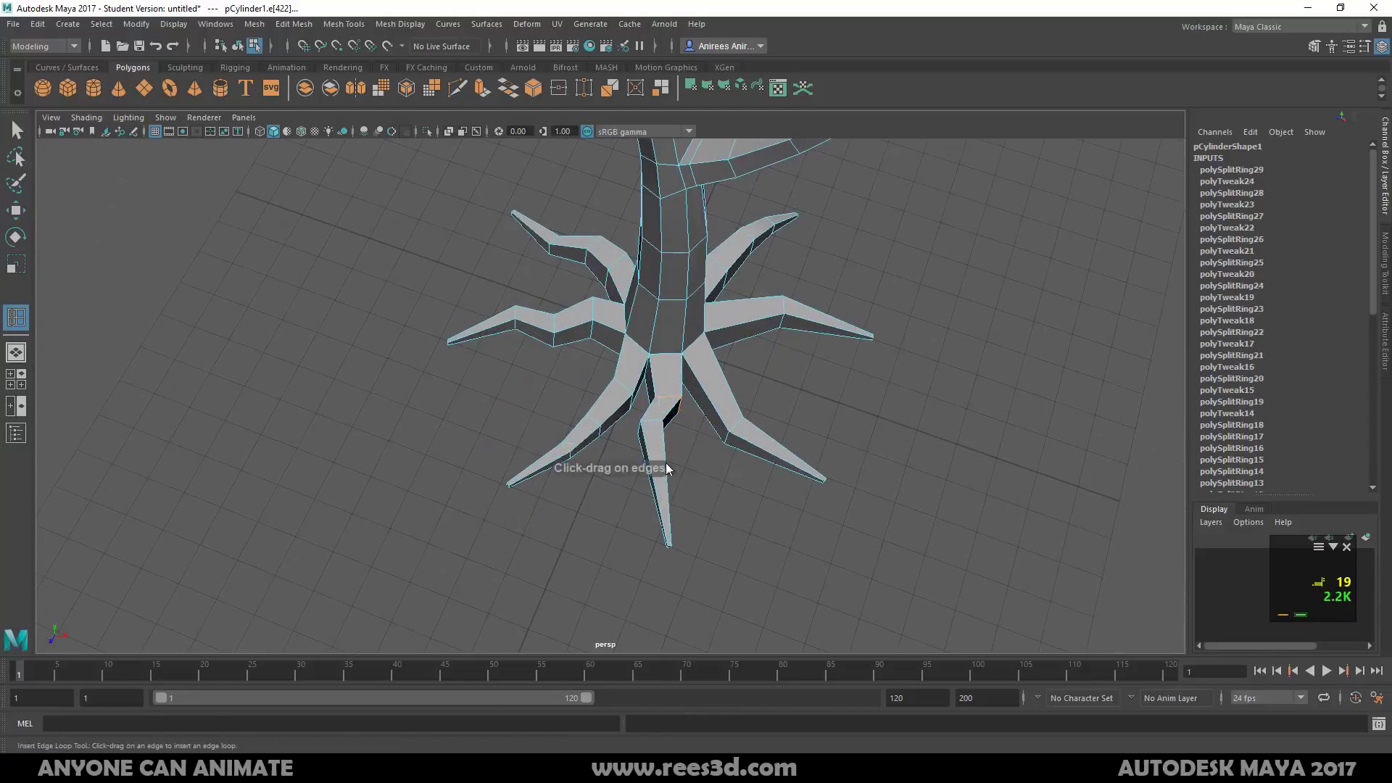
left_click(666, 462)
key("w")
left_click_drag(708, 483, 682, 472)
Insert edge loops on both sides of the front root's bend, and move and rotate them to curve the root smoothly
left_click(16, 320)
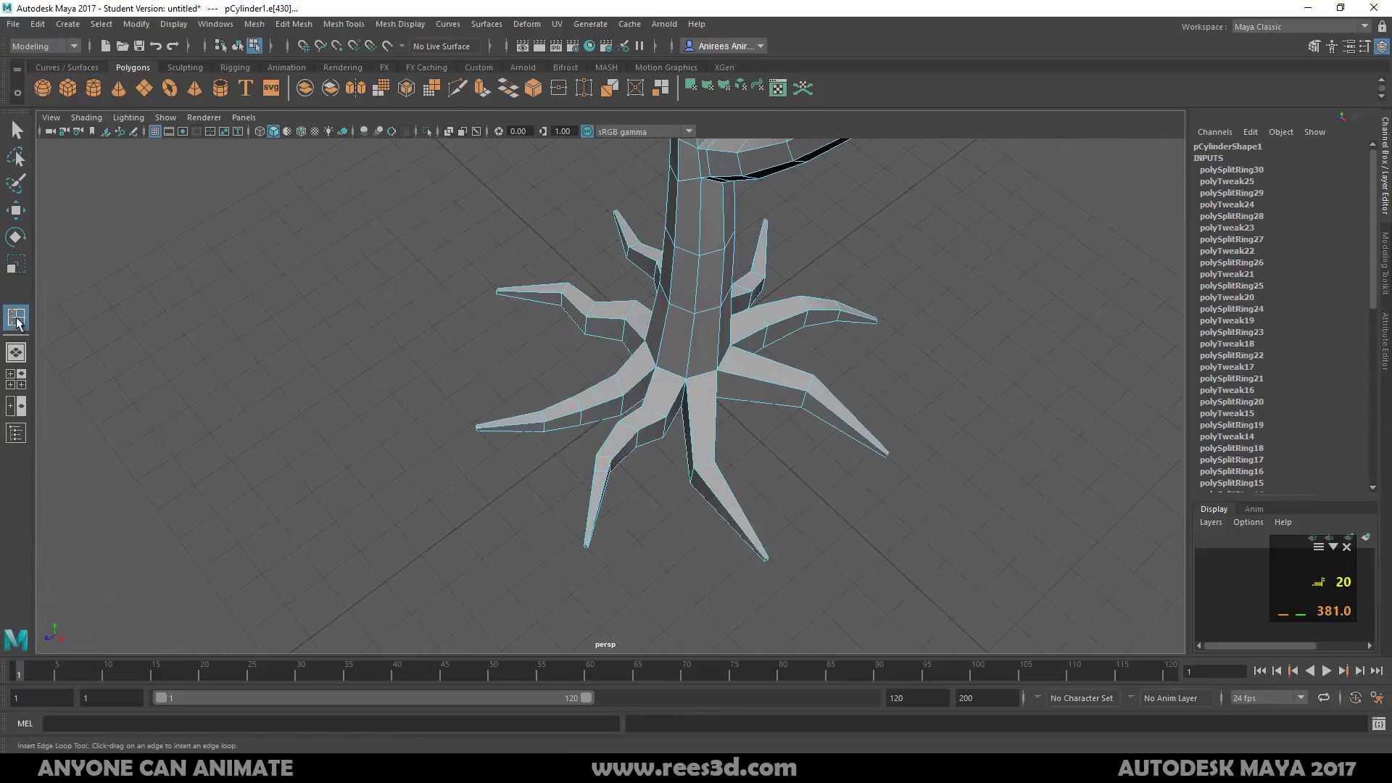
left_click(694, 429)
key("w")
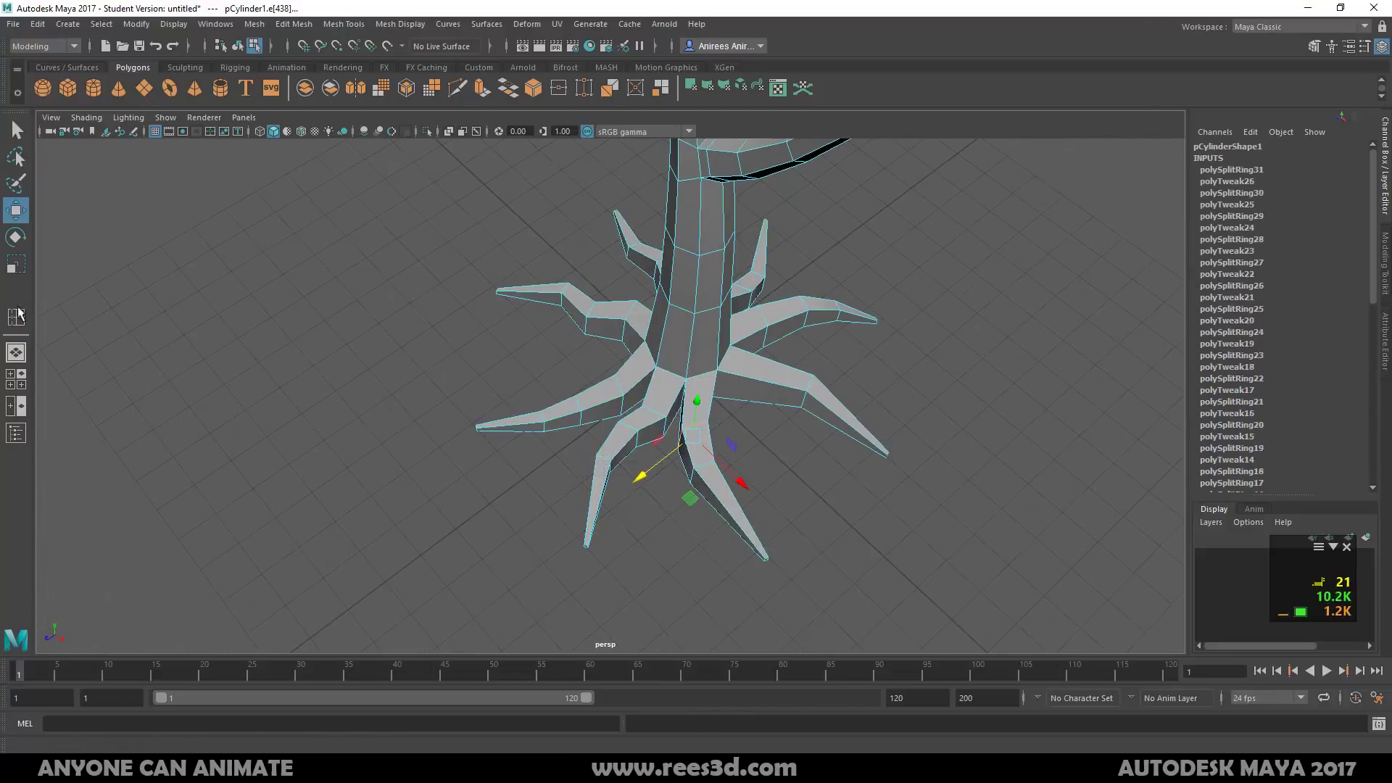
left_click(16, 317)
left_click(690, 459)
key("e")
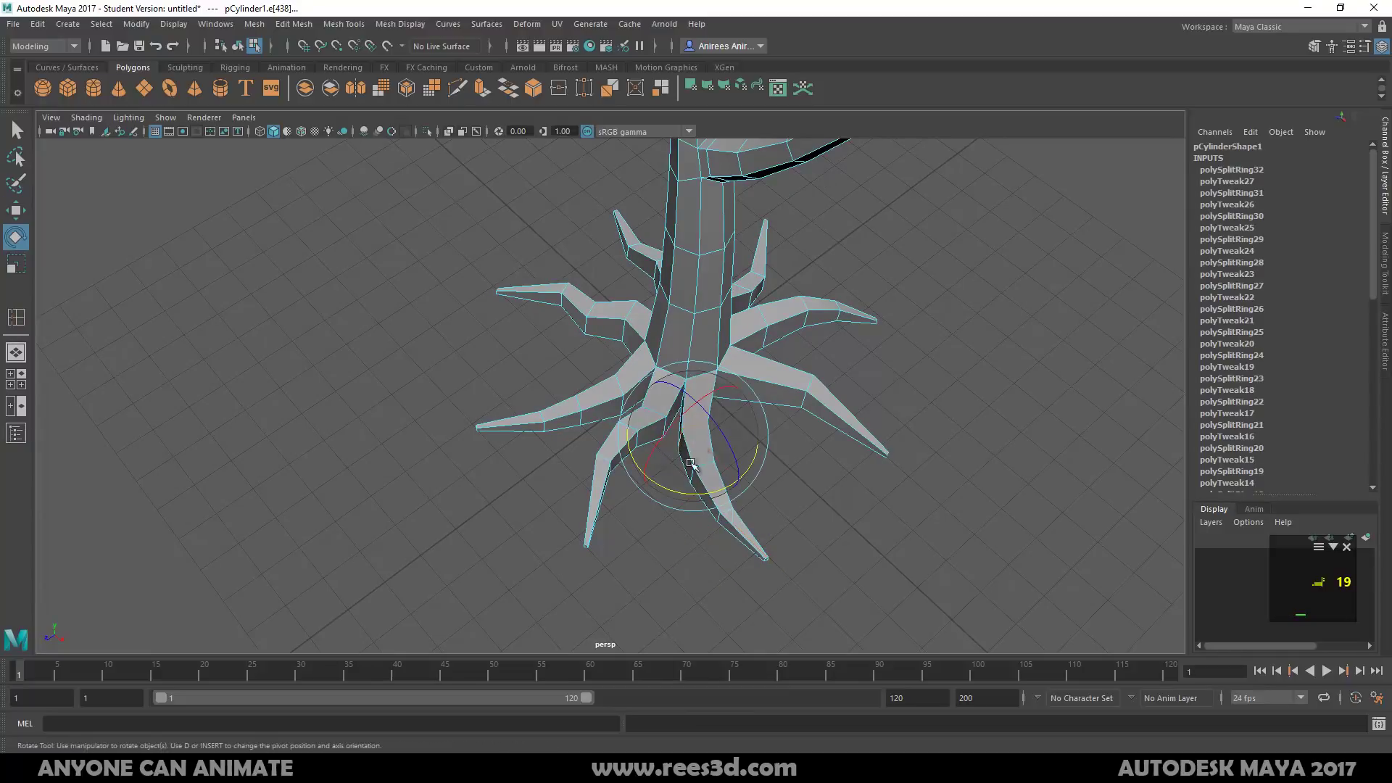
Insert one edge loop near the trunk and one near the tip of the last unrefined root, and shift each sideways
left_click(16, 317)
left_click(757, 380)
key("w")
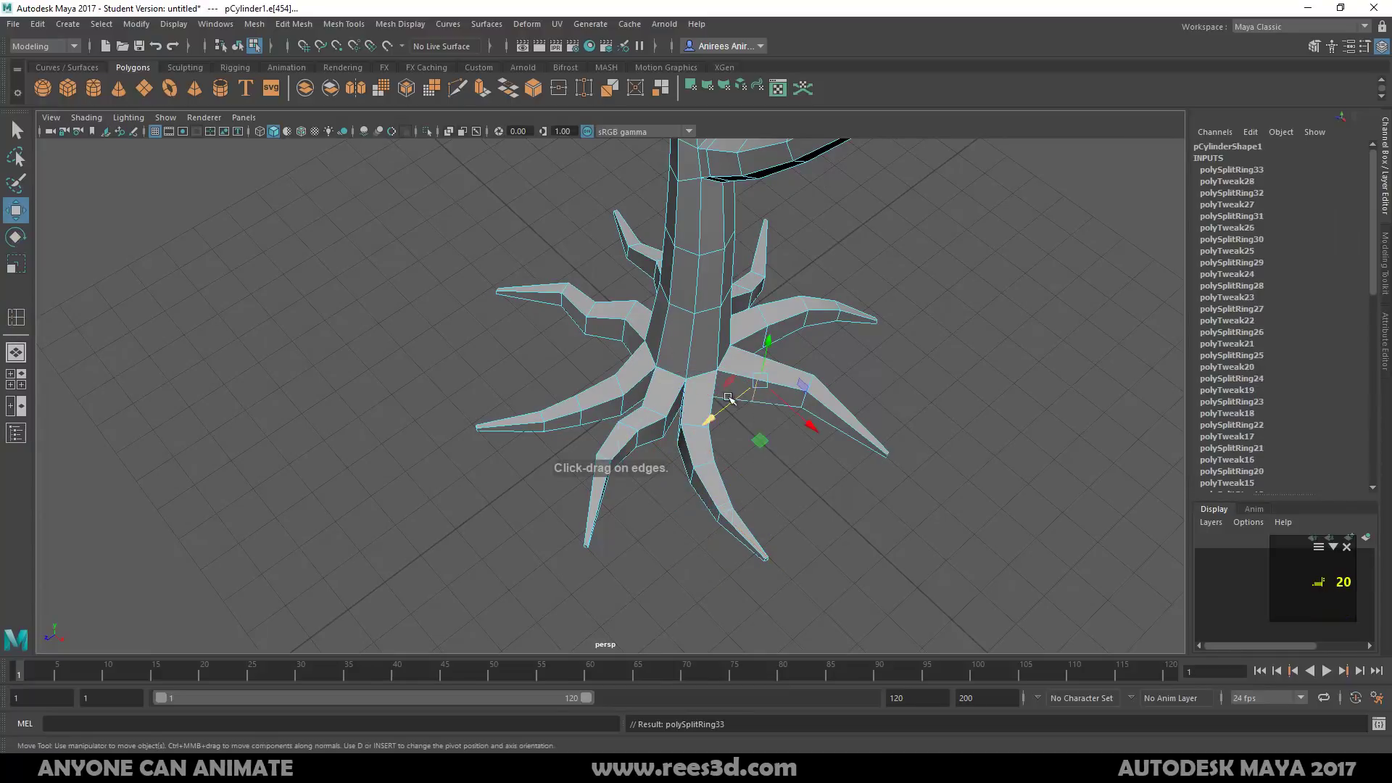
left_click_drag(729, 397, 736, 408)
left_click(16, 317)
left_click(854, 429)
key("w")
left_click_drag(854, 429, 783, 460, "alt")
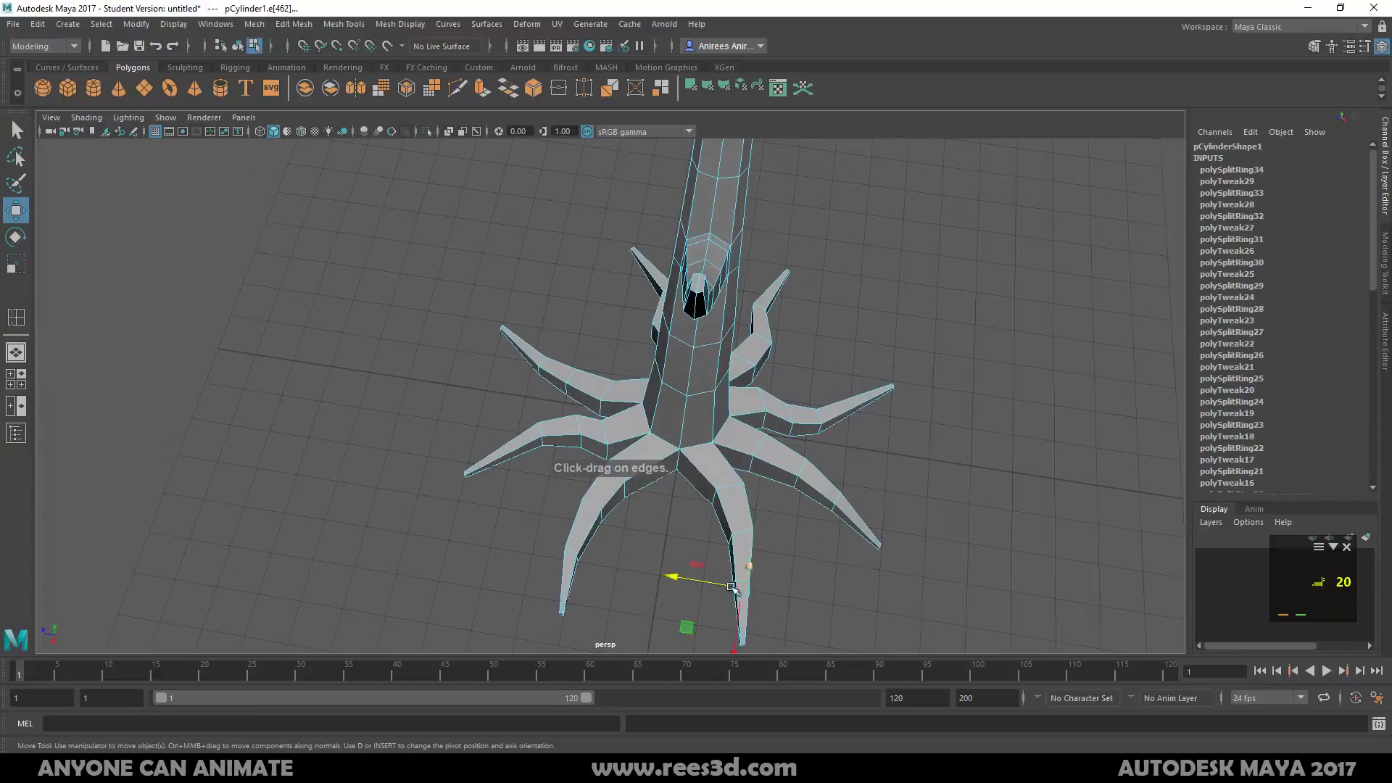
Return the tree to object mode, turn on its smooth mesh preview, and deselect it
right_click_drag(762, 464, 587, 483, "alt")
left_click_drag(588, 483, 634, 367, "alt")
right_click_drag(635, 368, 621, 442)
key("3")
left_click(617, 488)
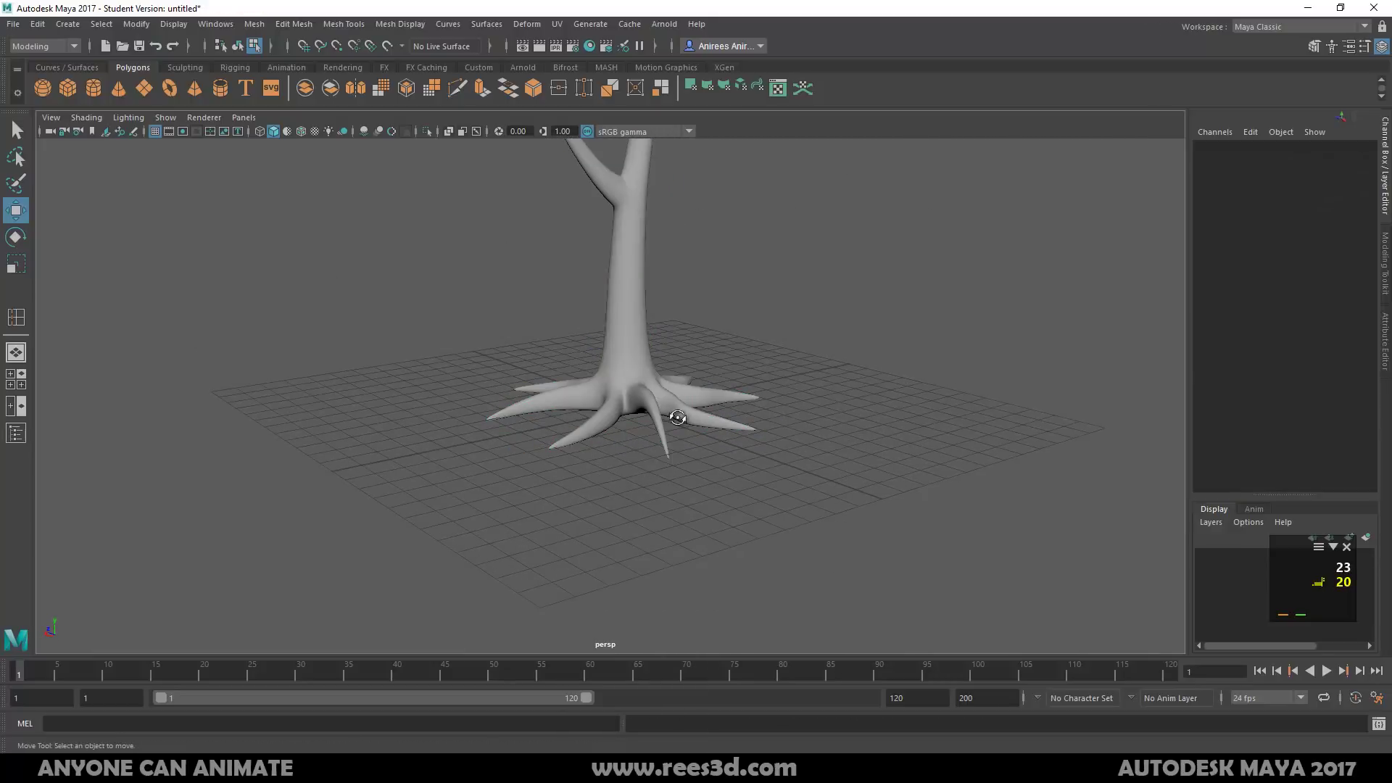
mouse_move(618, 487)
left_mouse_down("alt")
mouse_move(861, 404)
mouse_move(971, 390)
mouse_move(696, 363)
mouse_move(559, 295)
mouse_move(590, 432)
mouse_move(872, 425)
mouse_move(960, 395)
mouse_move(1078, 429)
mouse_move(1108, 422)
mouse_move(793, 432)
mouse_move(749, 503)
mouse_move(701, 464)
mouse_move(715, 466)
mouse_move(613, 462)
left_mouse_up("alt")
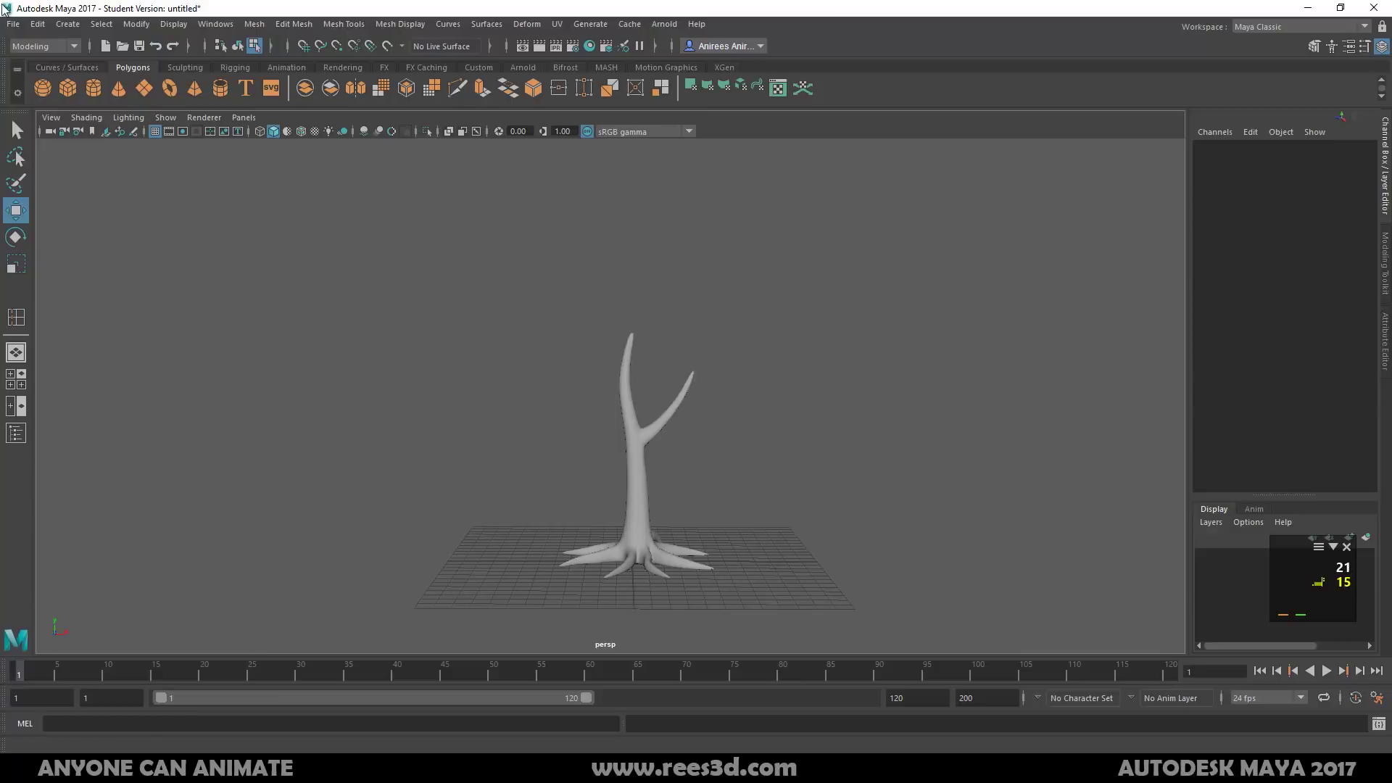
Create a polygon plane under the tree and scale it uniformly to about 34.5
left_click(67, 23)
mouse_move(81, 74)
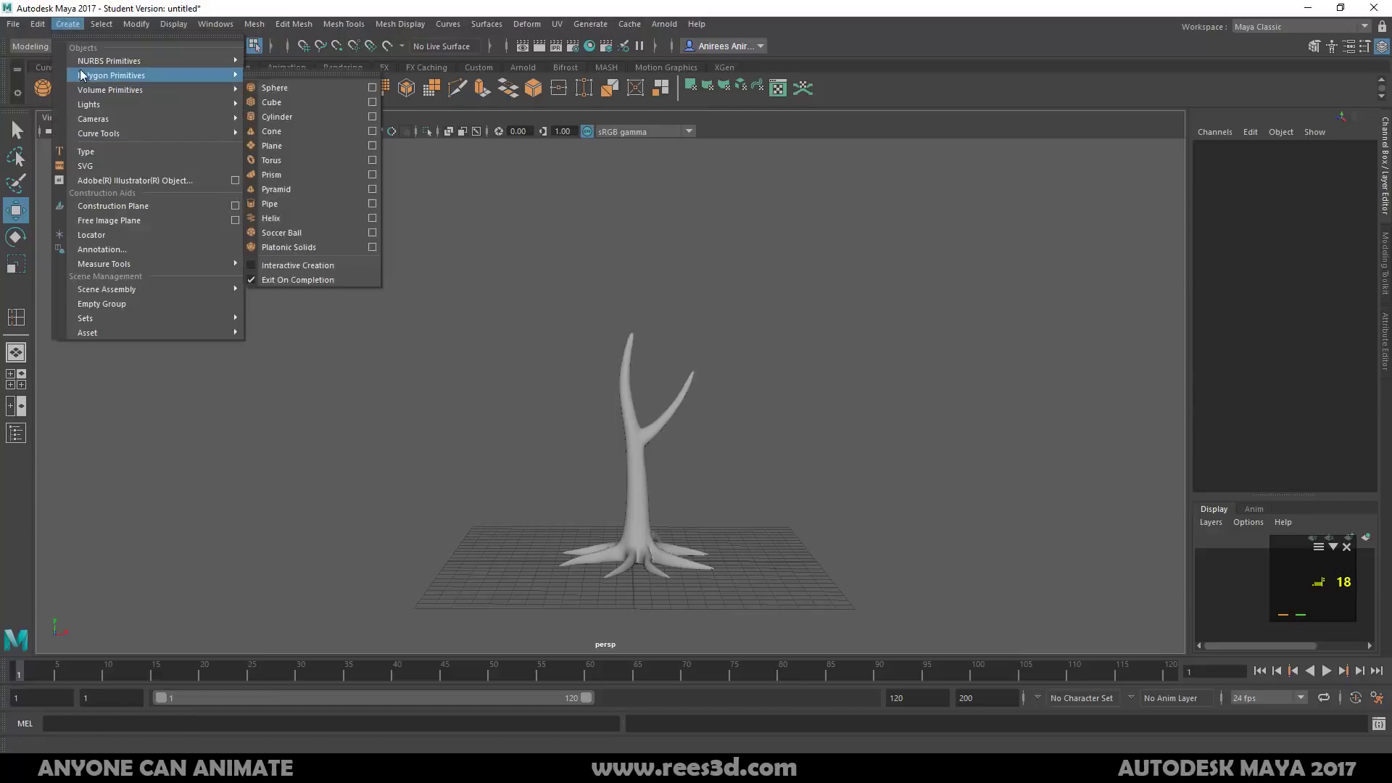
left_click(278, 145)
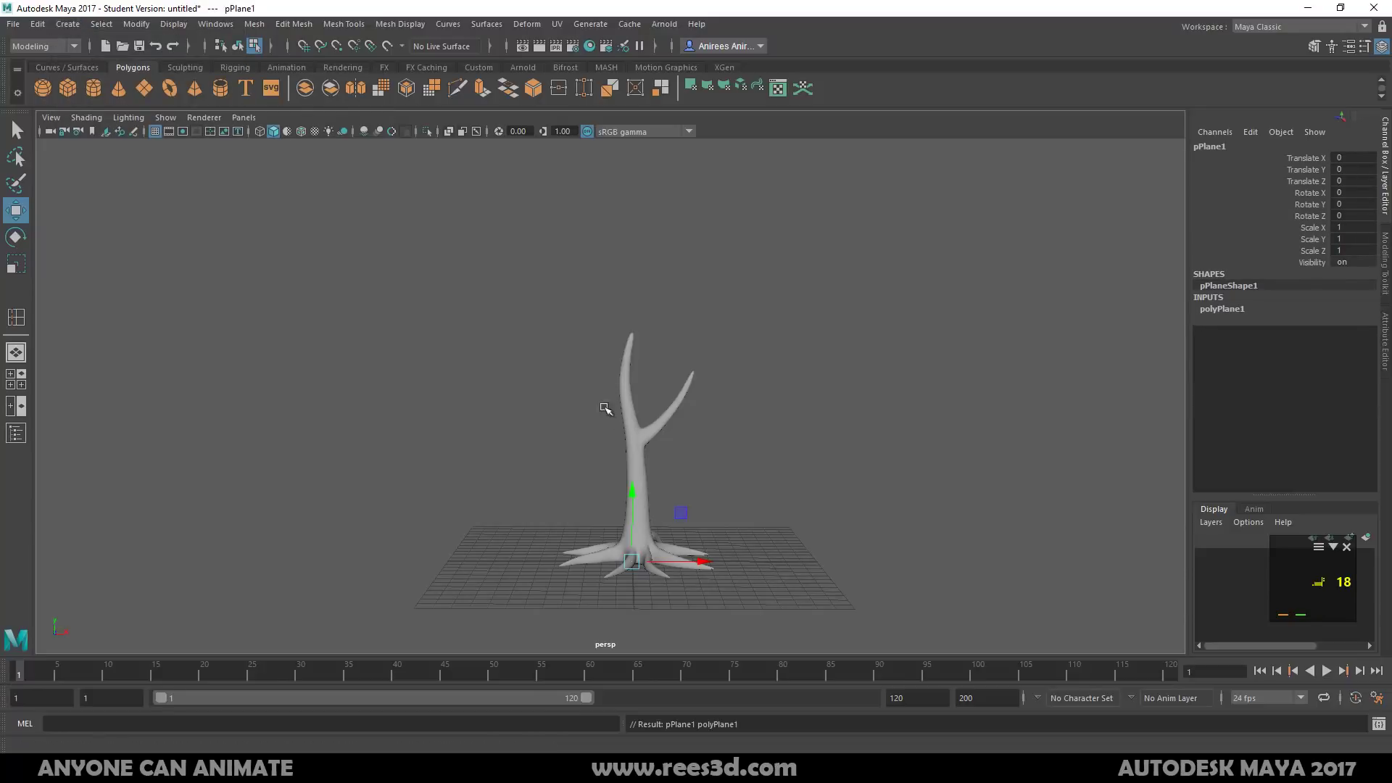
left_click_drag(607, 404, 623, 464, "alt")
key("r")
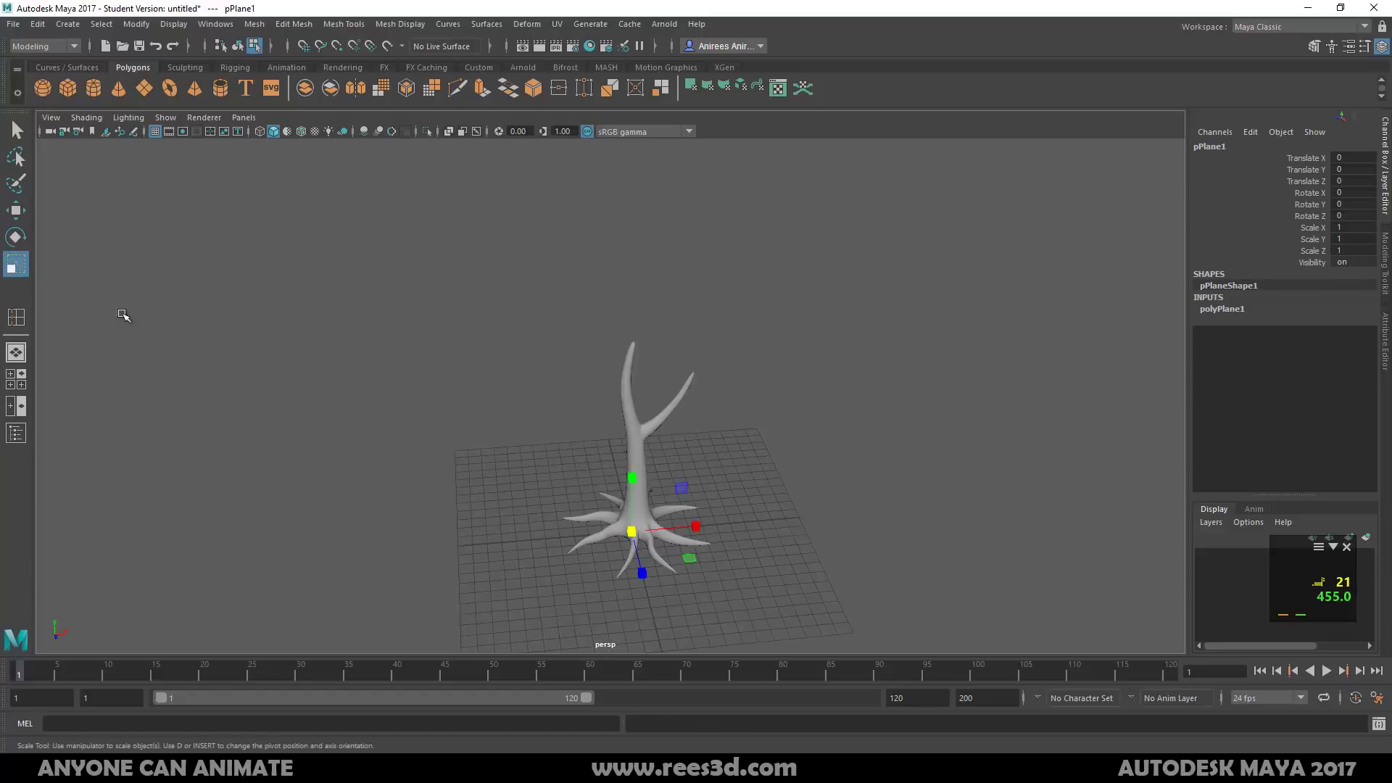
left_click_drag(635, 533, 818, 520)
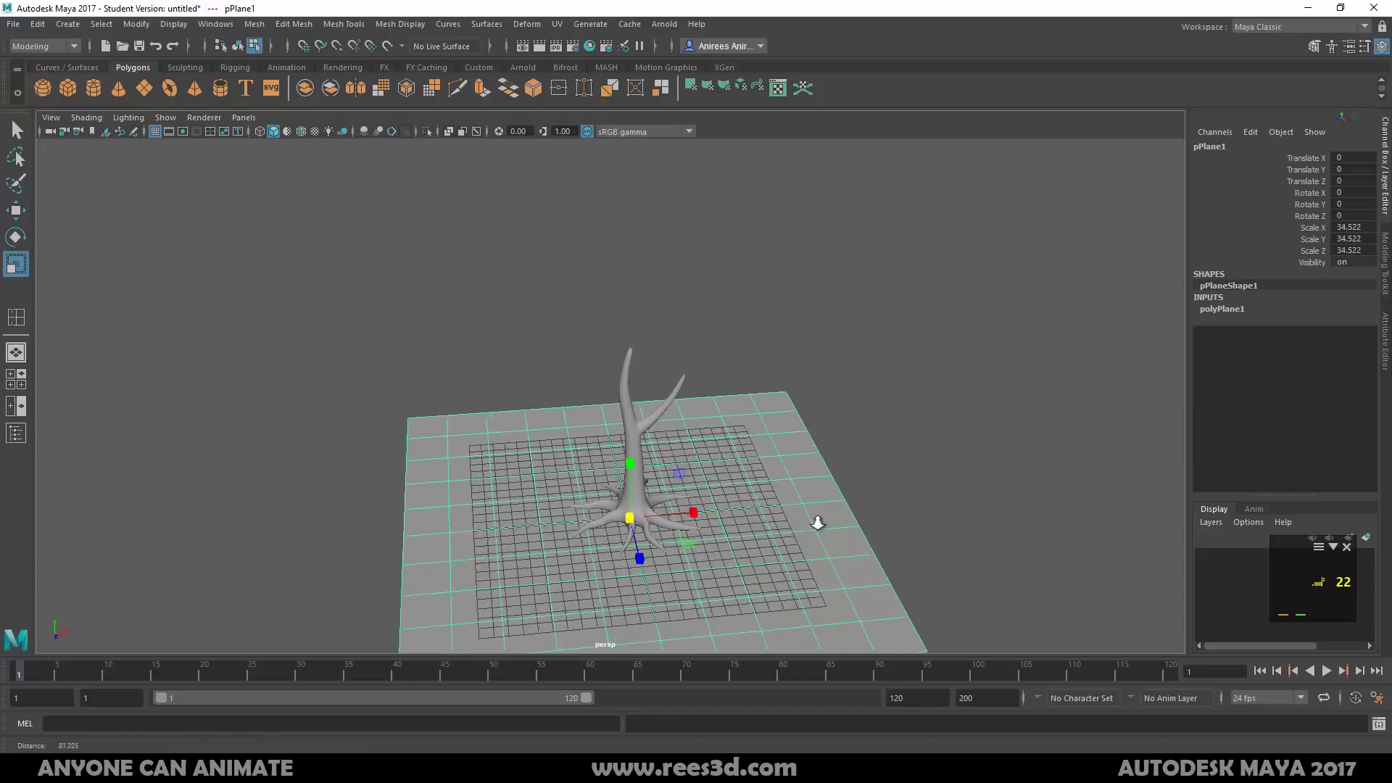
middle_click_drag(817, 520, 780, 510, "alt")
left_click_drag(780, 510, 757, 475, "alt")
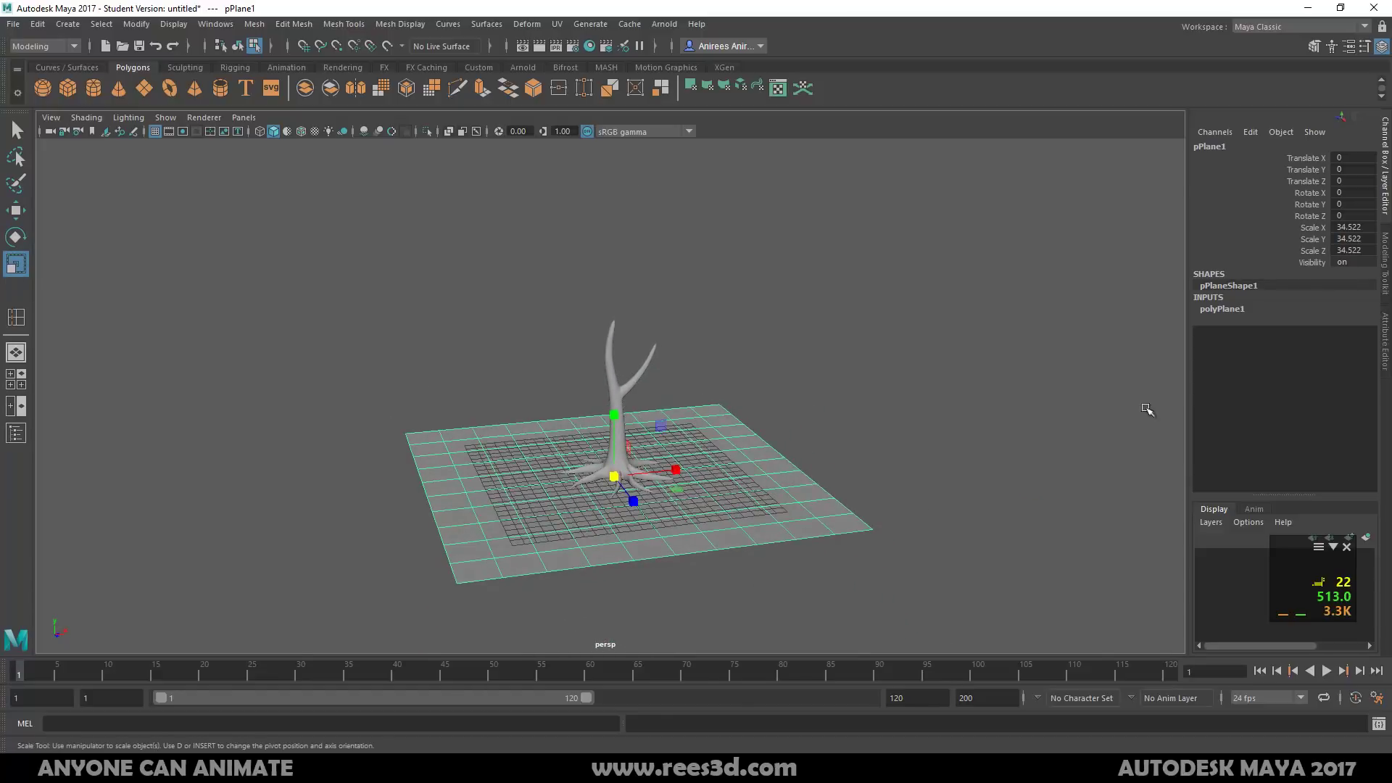
Set both the width and height subdivisions of the ground plane to 27
left_click(1221, 310)
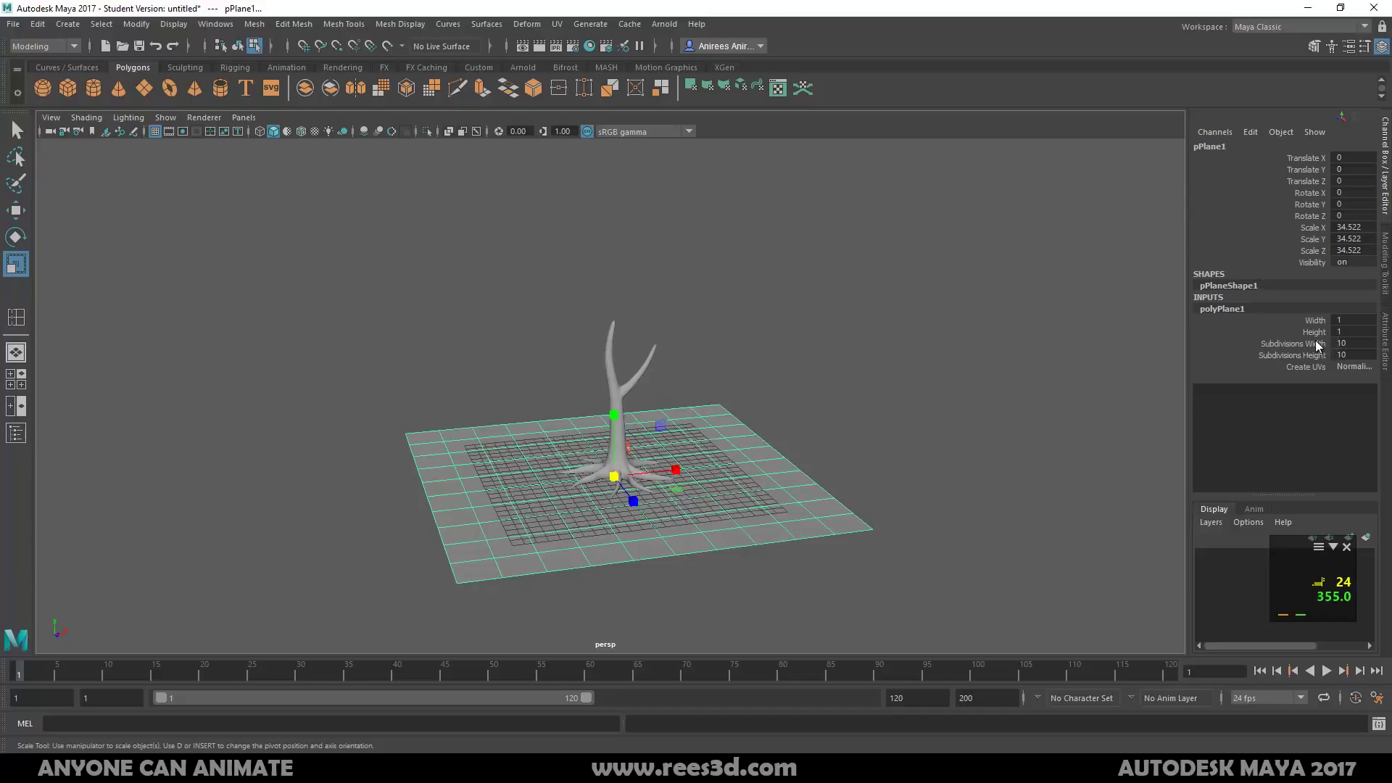
left_click_drag(1315, 345, 1306, 358)
middle_click_drag(905, 375, 1010, 383)
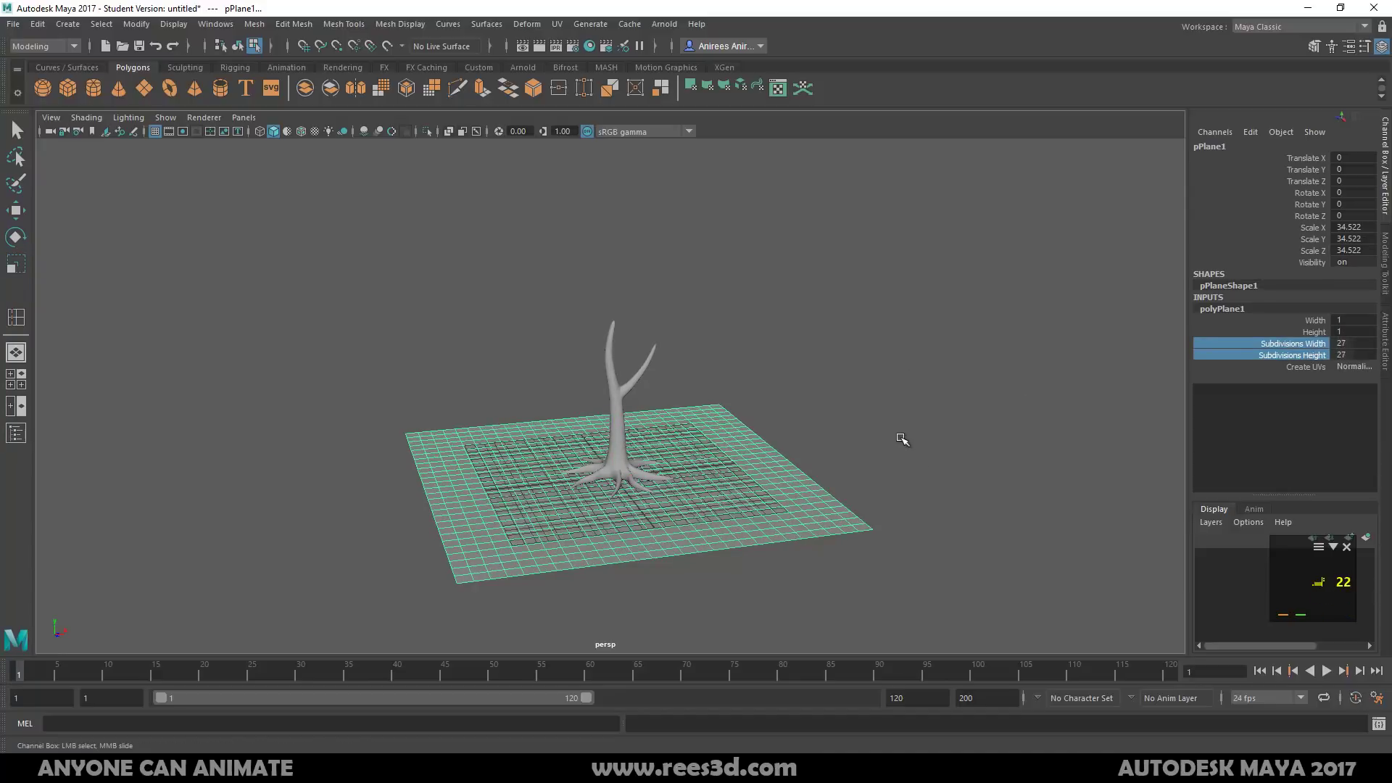
Switch the ground plane to vertex mode and select the vertex at the base of the trunk
left_click_drag(902, 439, 848, 475, "alt")
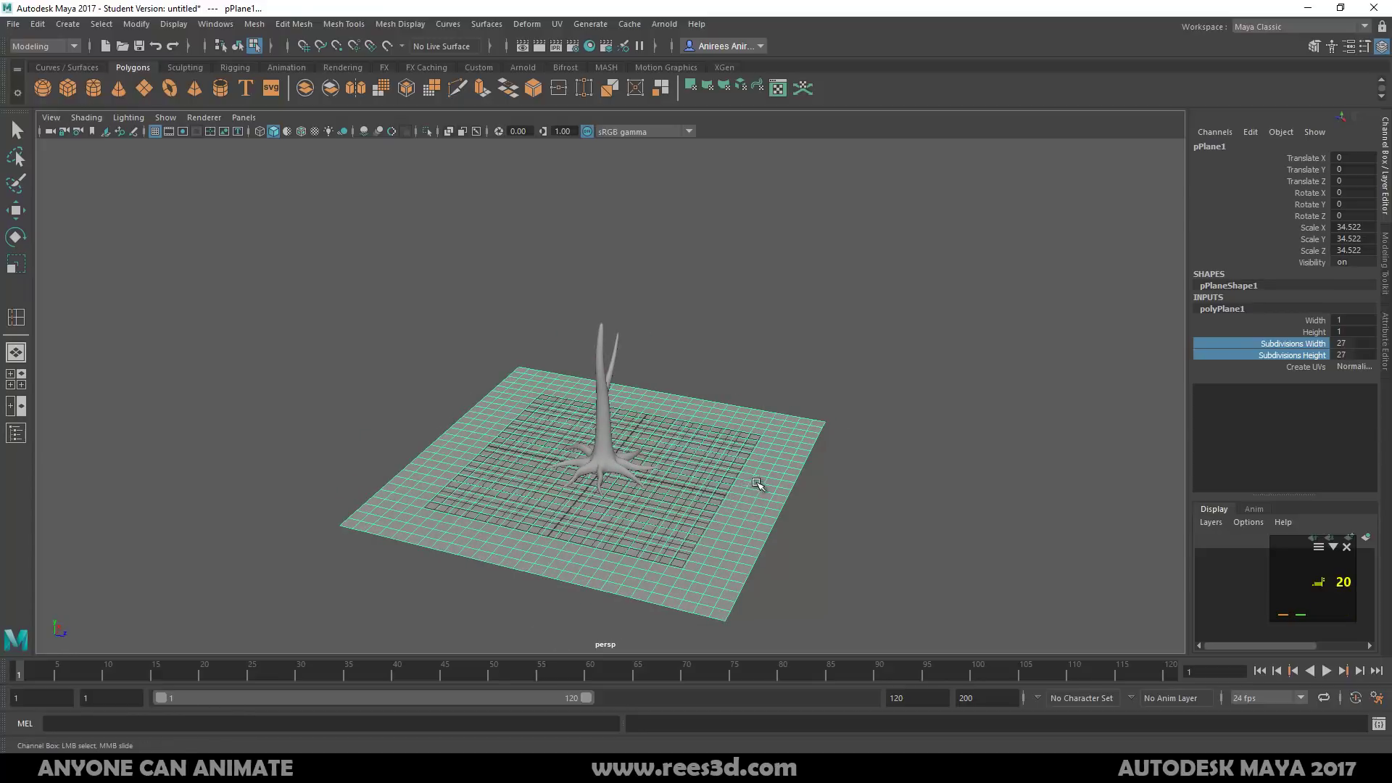
left_click_drag(756, 483, 691, 491, "alt")
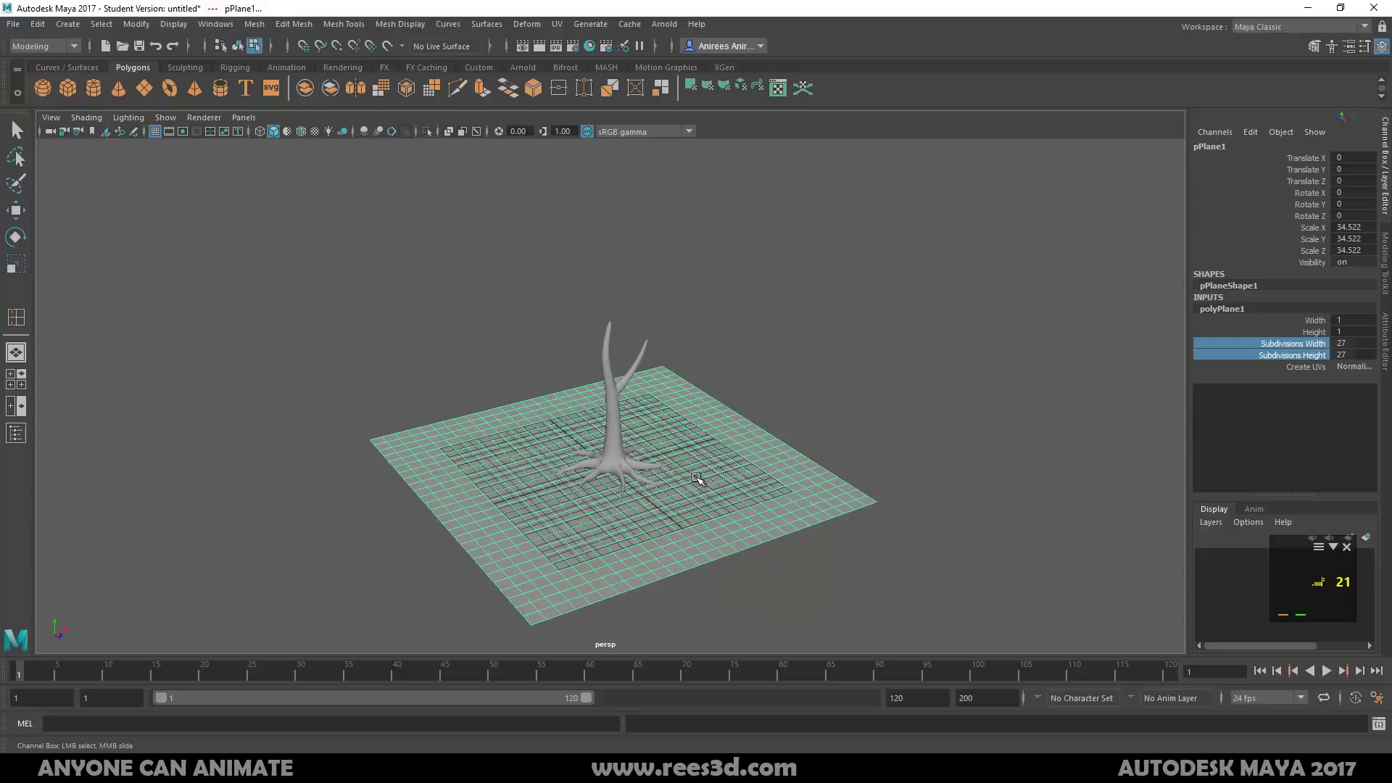
right_click_drag(744, 350, 744, 424)
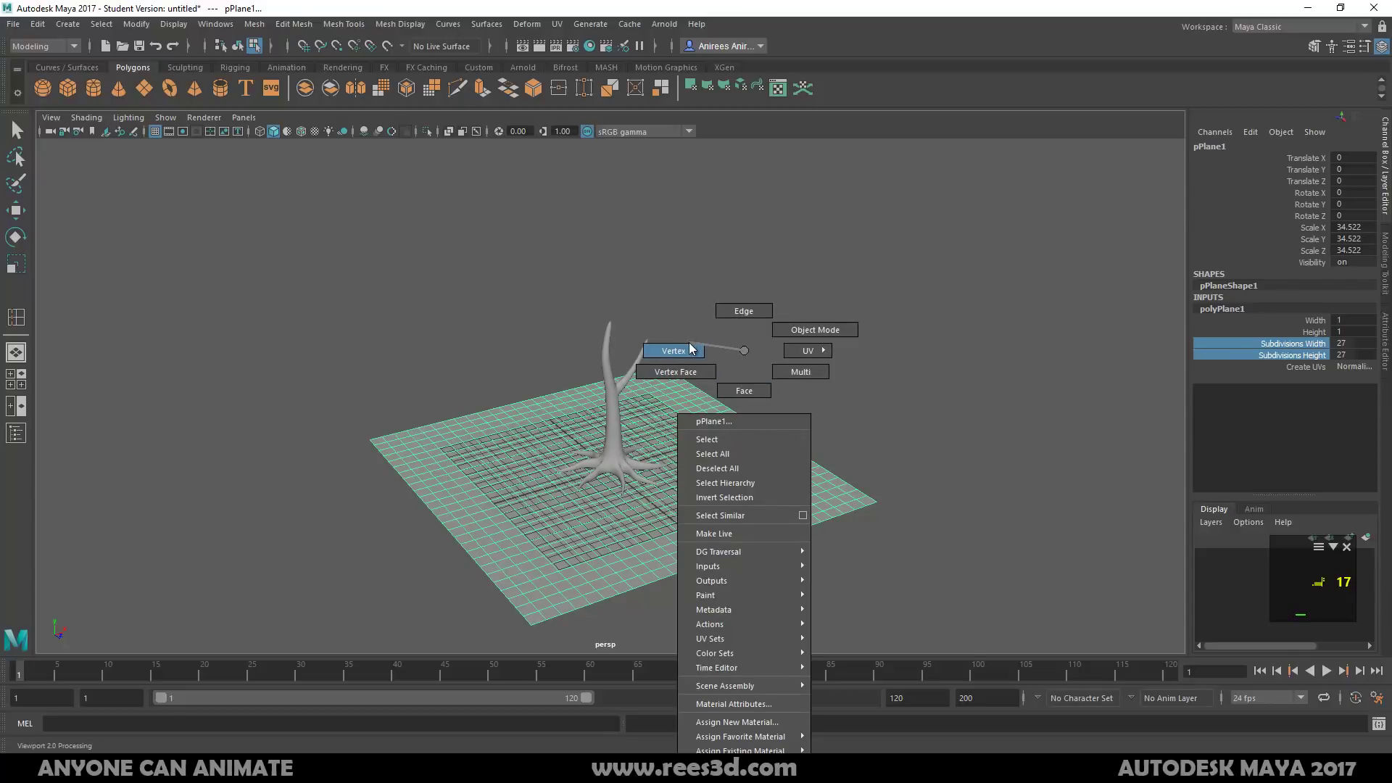
right_click_drag(686, 347, 686, 348)
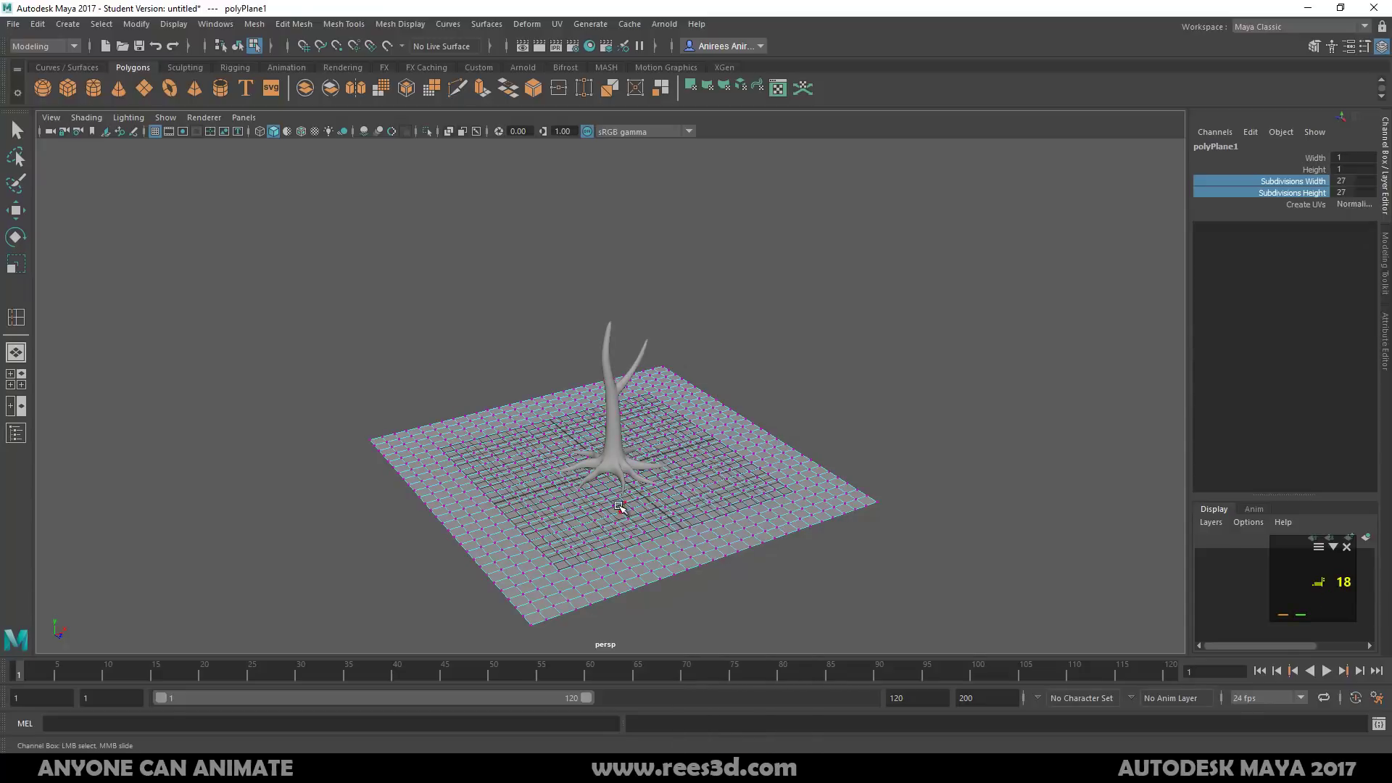
left_click(613, 466)
key("r")
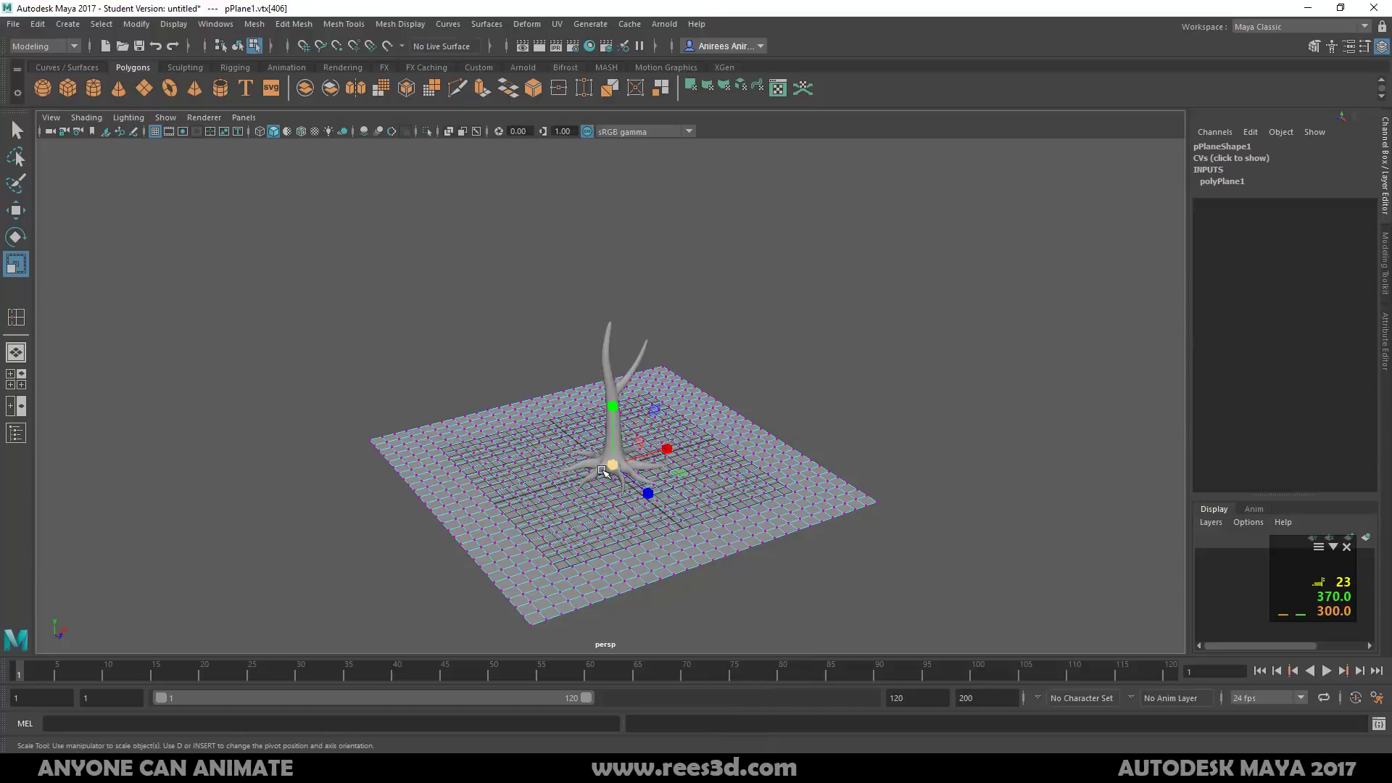
Widen the soft selection falloff almost to the plane's corners and raise the centre vertex about 8.3 units into a hill
key("b")
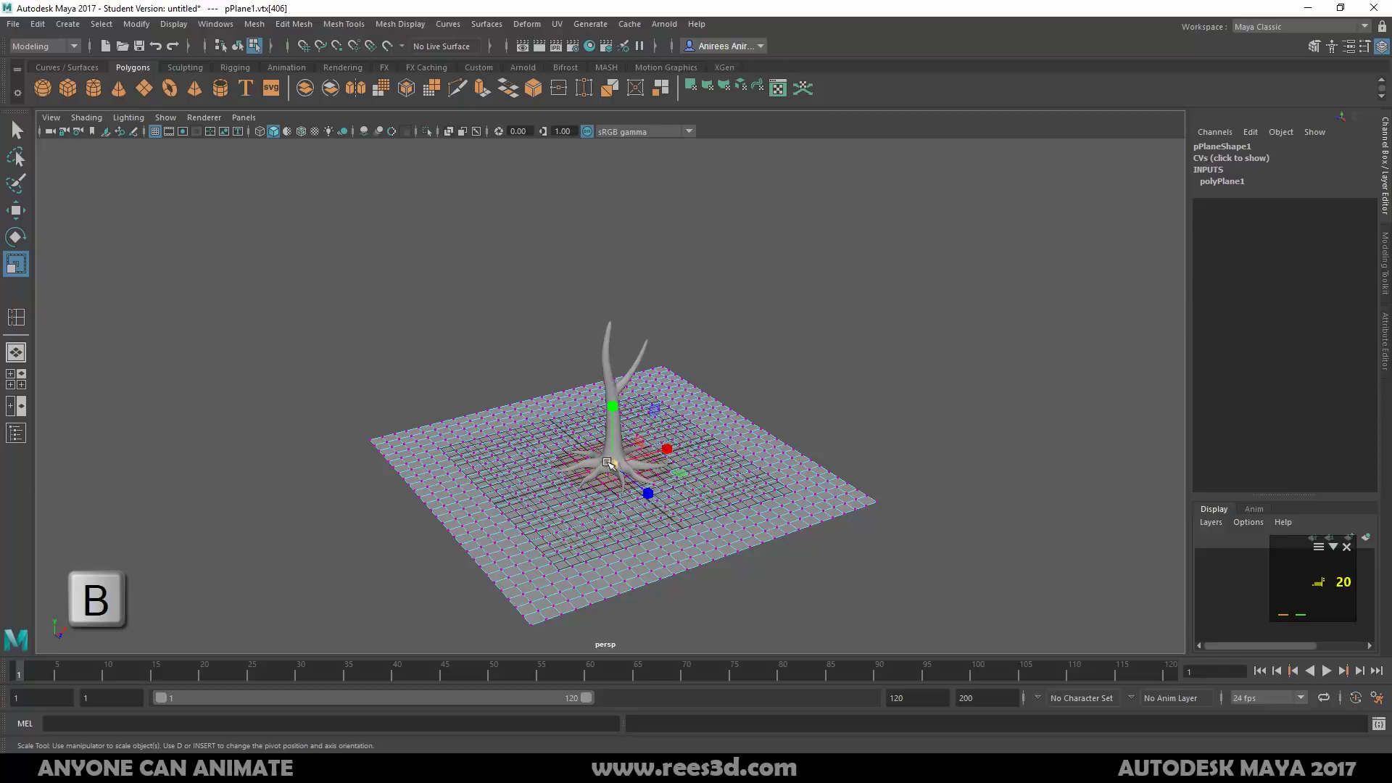
key("w")
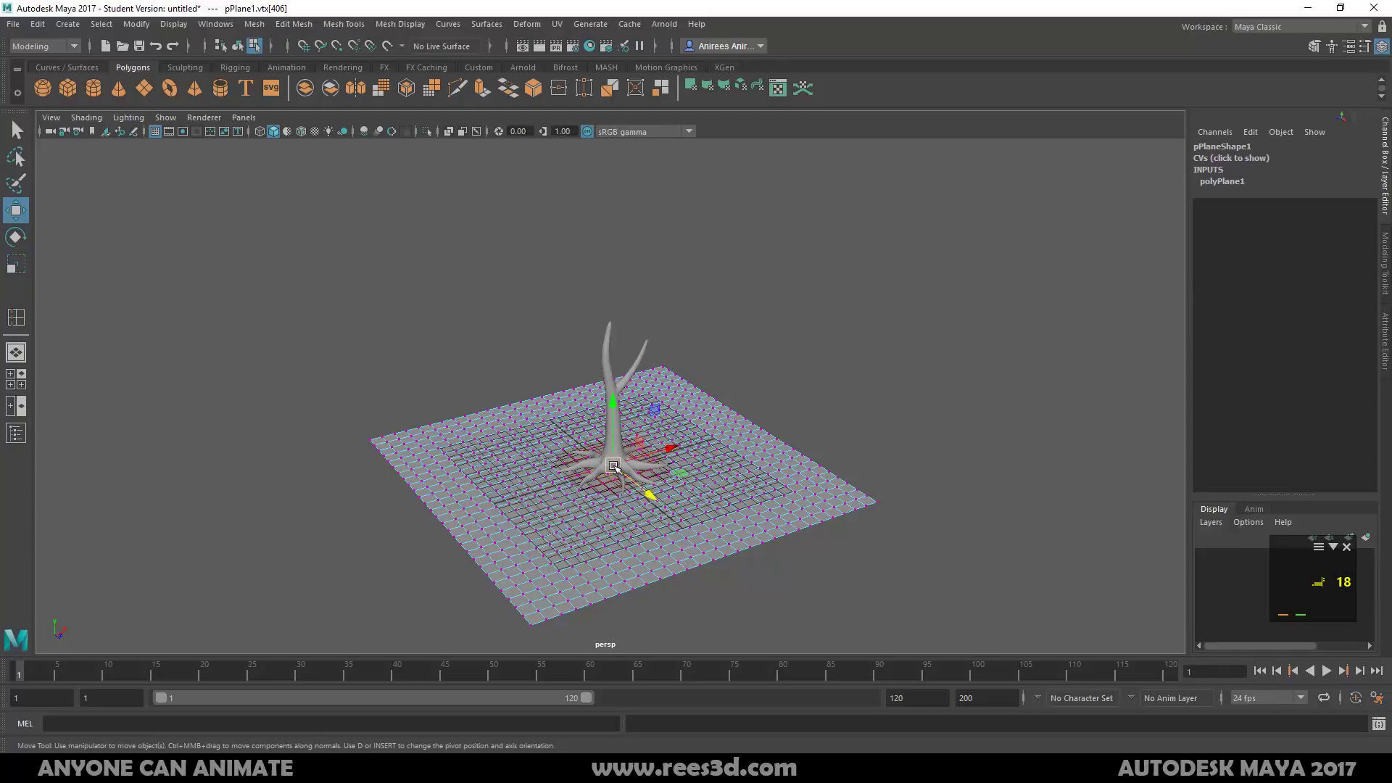
key("b")
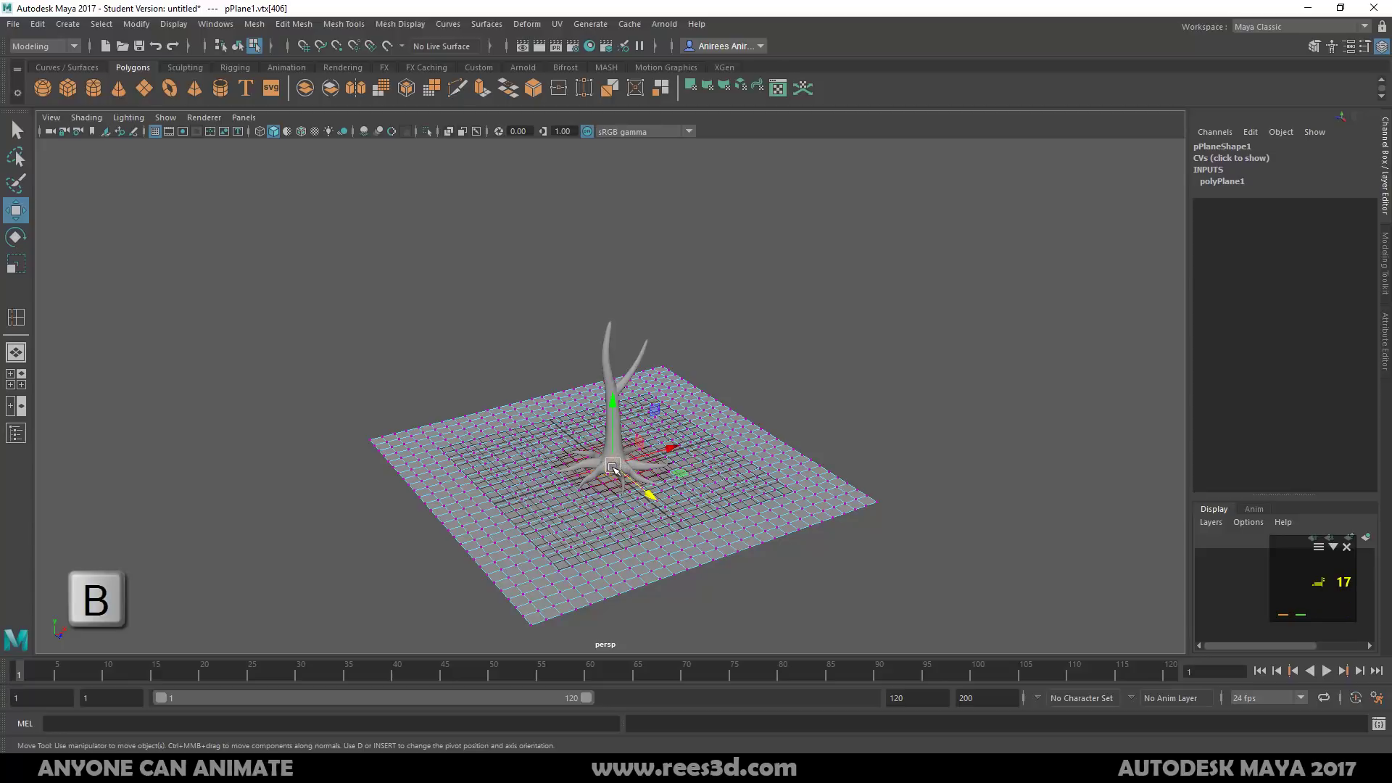
left_click_drag(613, 469, 741, 472)
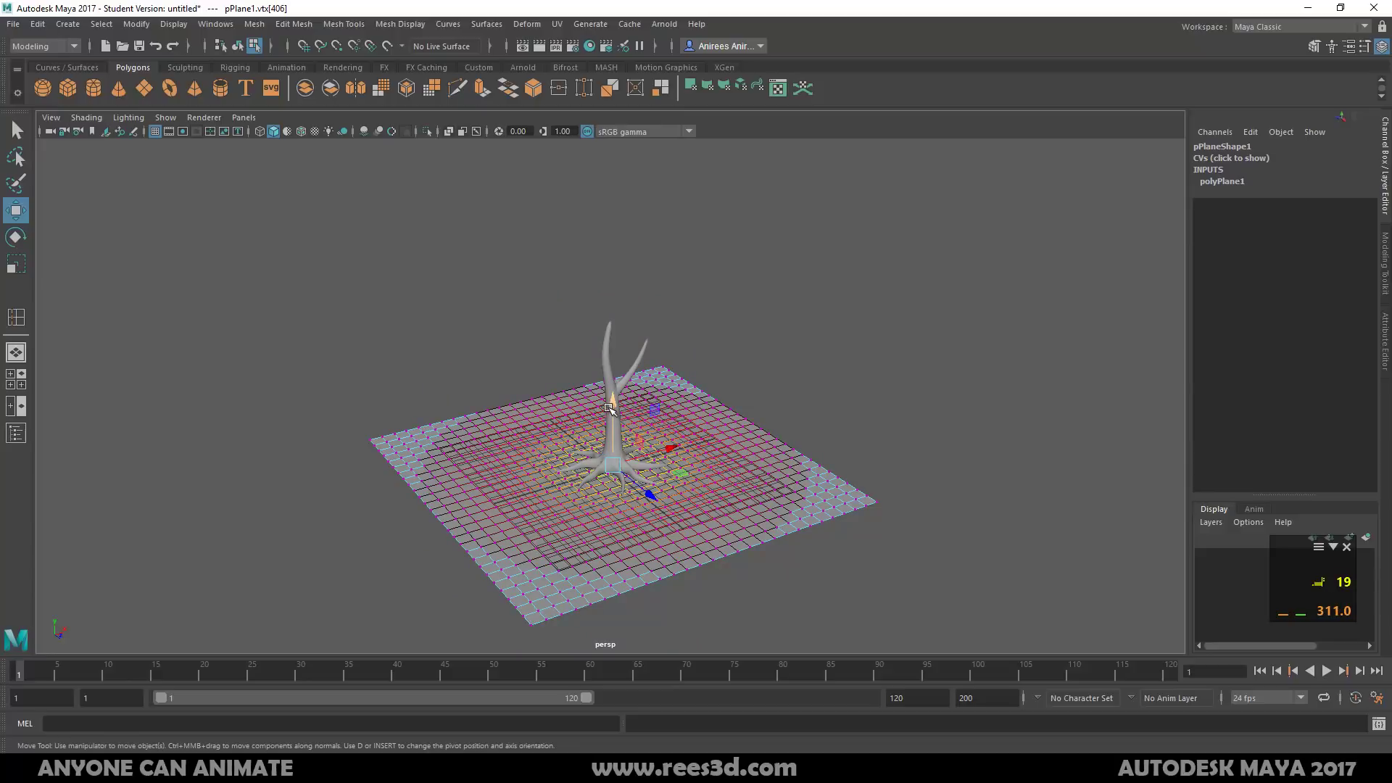
left_click_drag(609, 408, 638, 332)
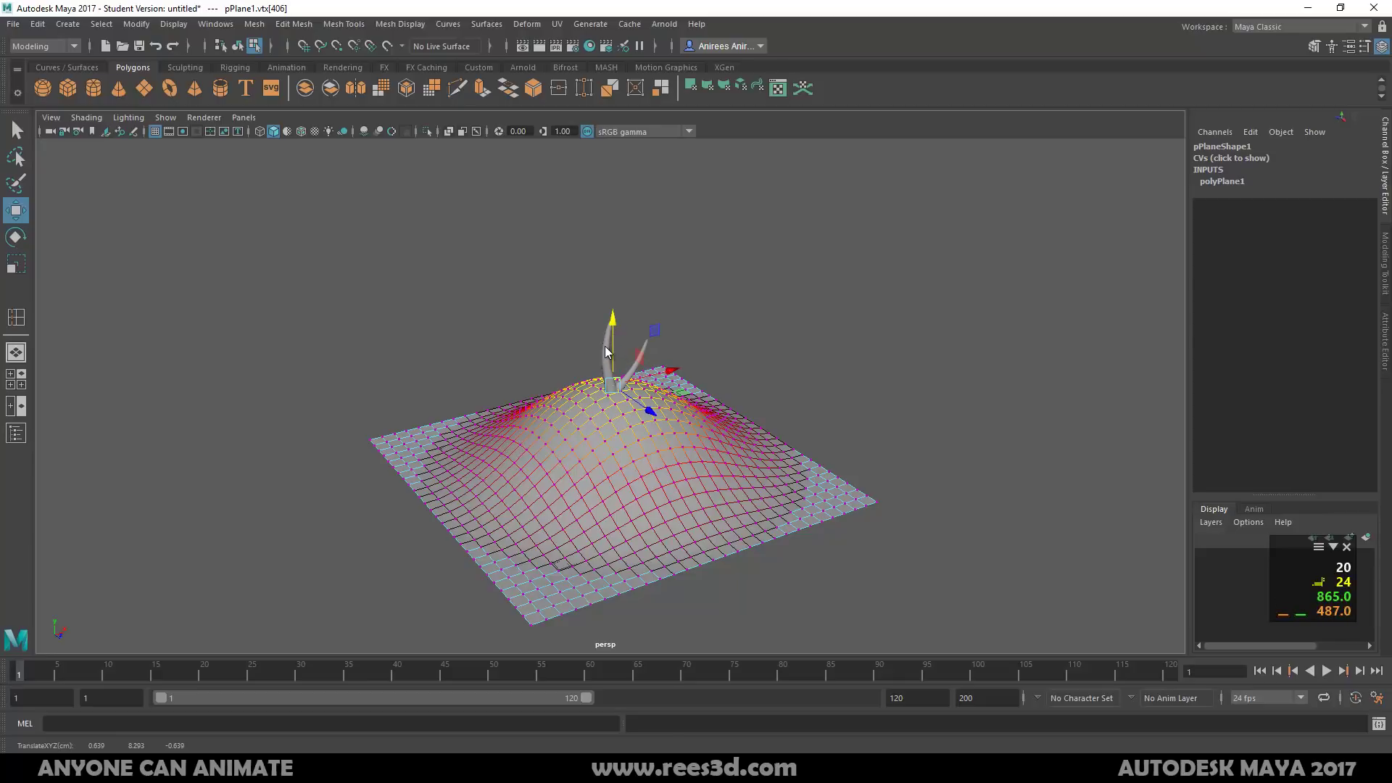
Select the whole tree in object mode and raise it onto the hilltop, at about 8.9 in Translate Y
right_click_drag(605, 346, 572, 435)
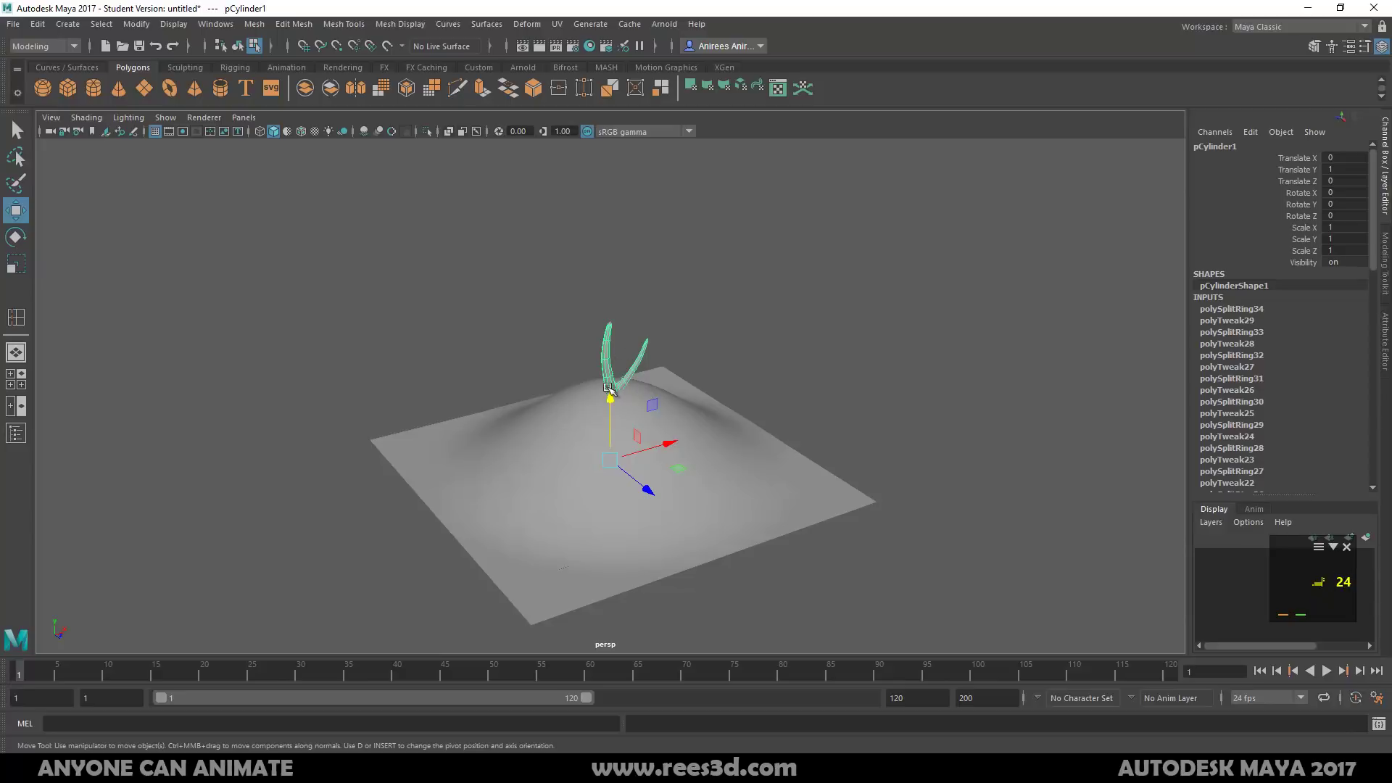
left_click_drag(609, 388, 612, 320)
right_click_drag(578, 398, 770, 478, "alt")
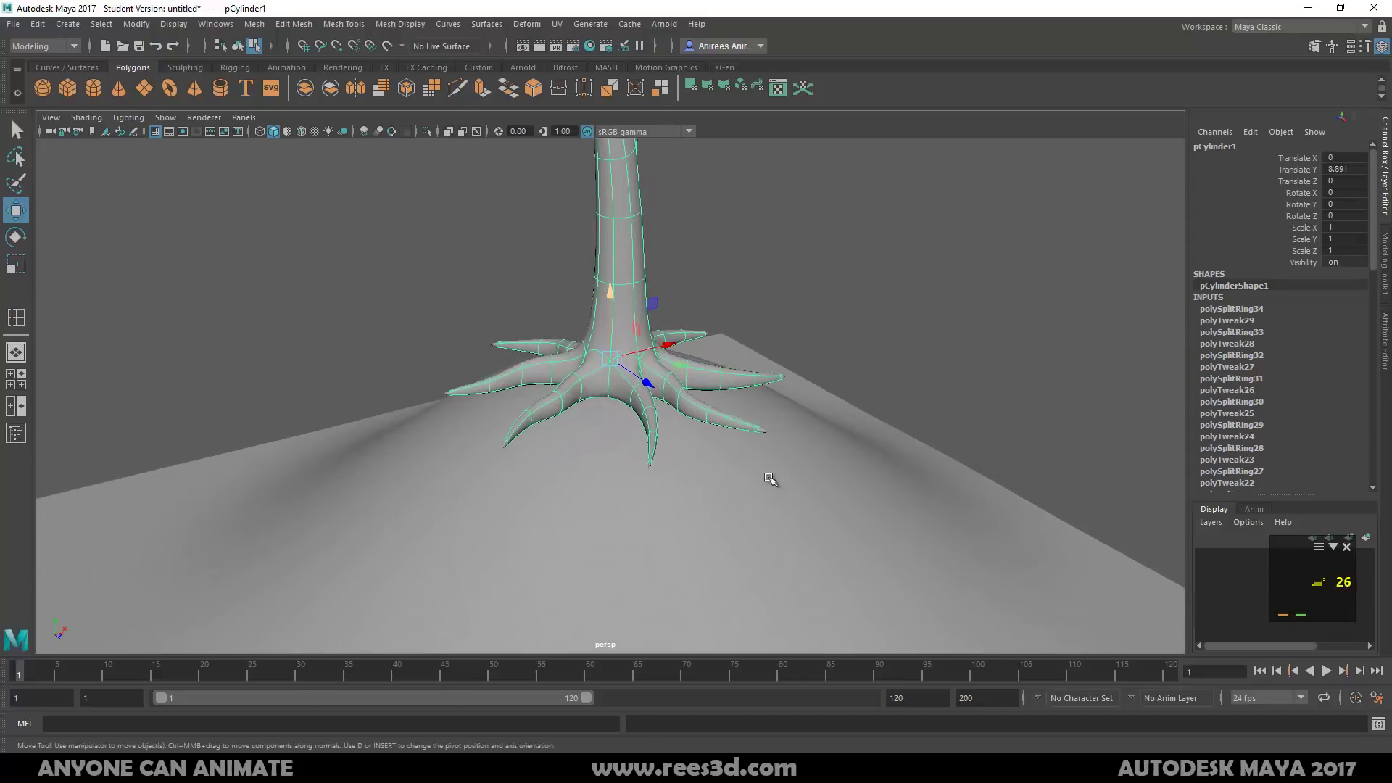
left_click_drag(770, 479, 724, 413, "alt")
left_click_drag(517, 452, 460, 469, "alt")
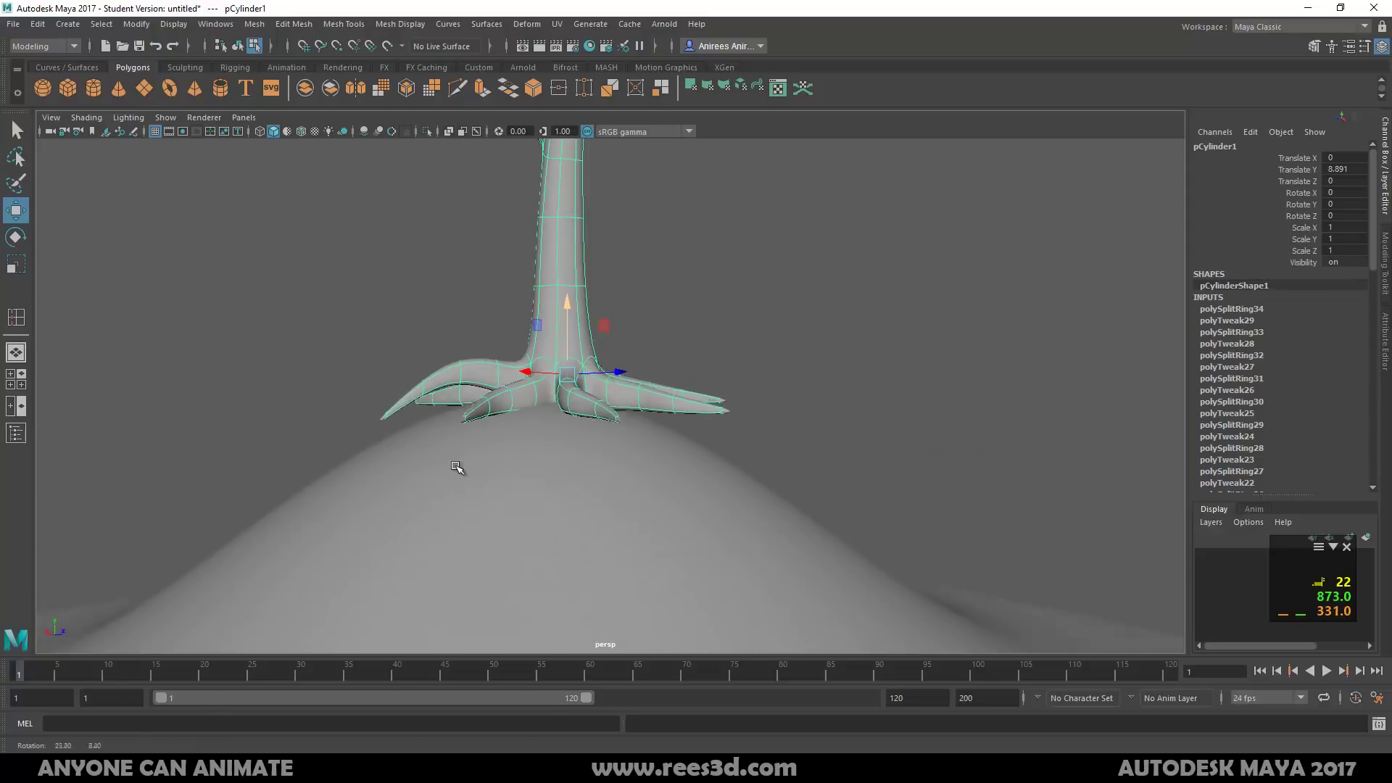
Turn off the tree's smooth preview and lower one root's edge loops so the root follows the hill's slope
key("1")
left_click_drag(605, 451, 335, 447, "alt")
right_click_drag(603, 447, 585, 444, "alt")
left_click_drag(585, 444, 554, 466, "alt")
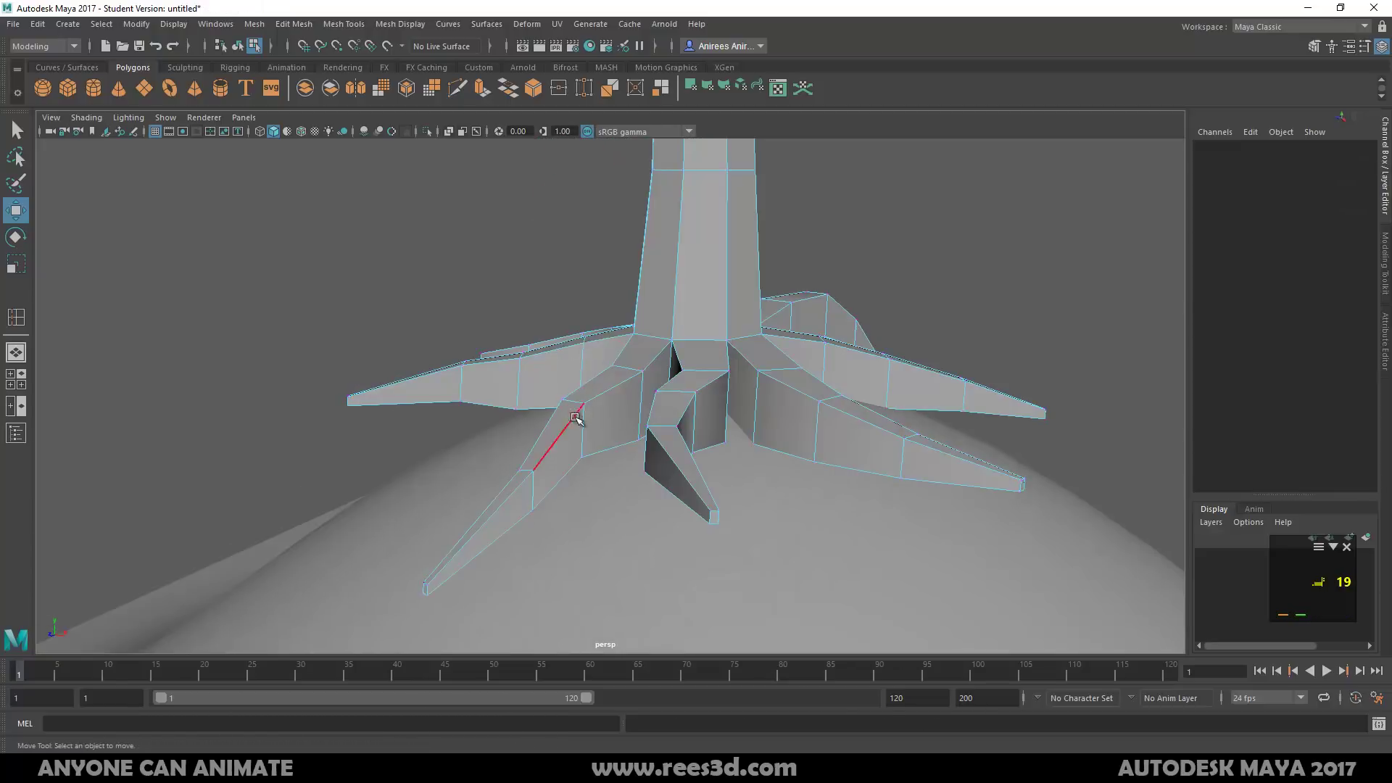
left_click(584, 420)
left_click_drag(570, 375, 524, 468)
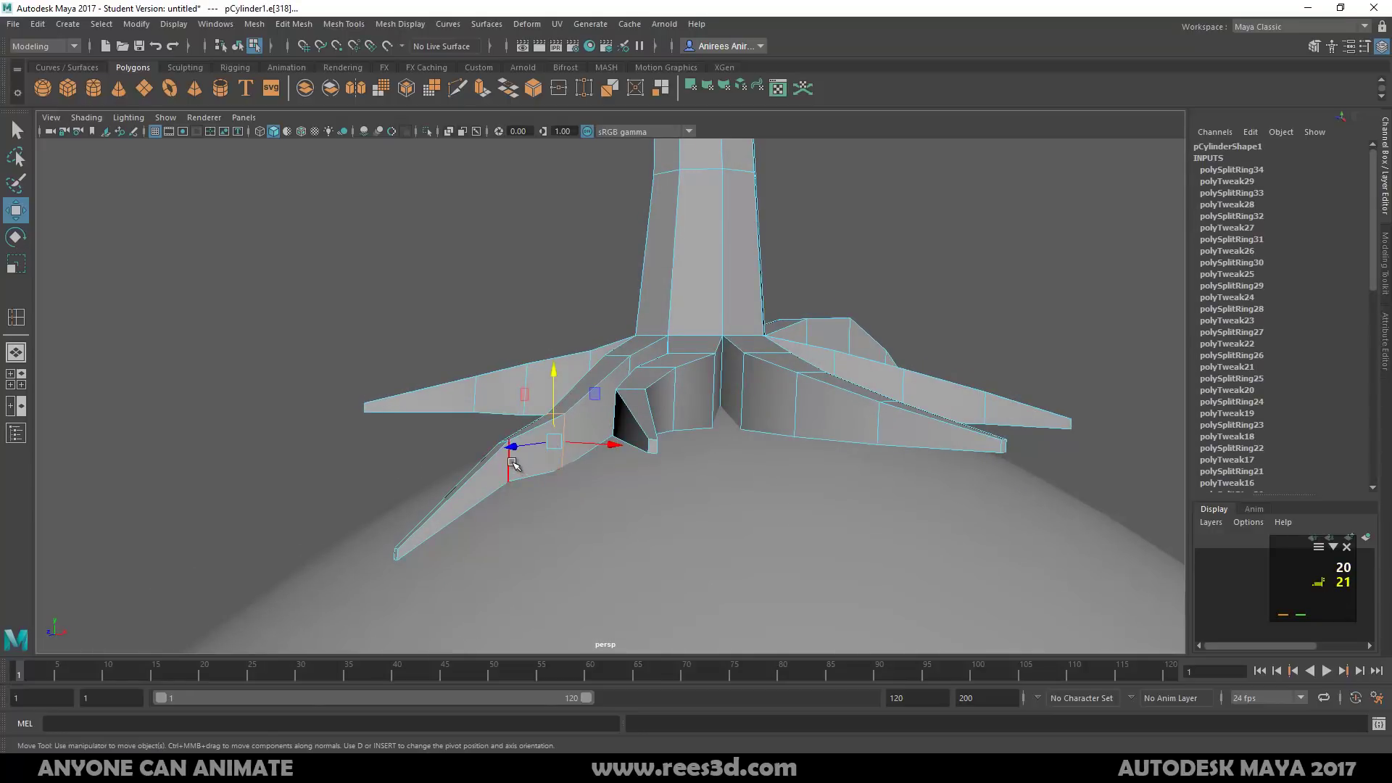
left_click(509, 464)
left_click_drag(503, 408, 658, 408)
left_click(658, 408)
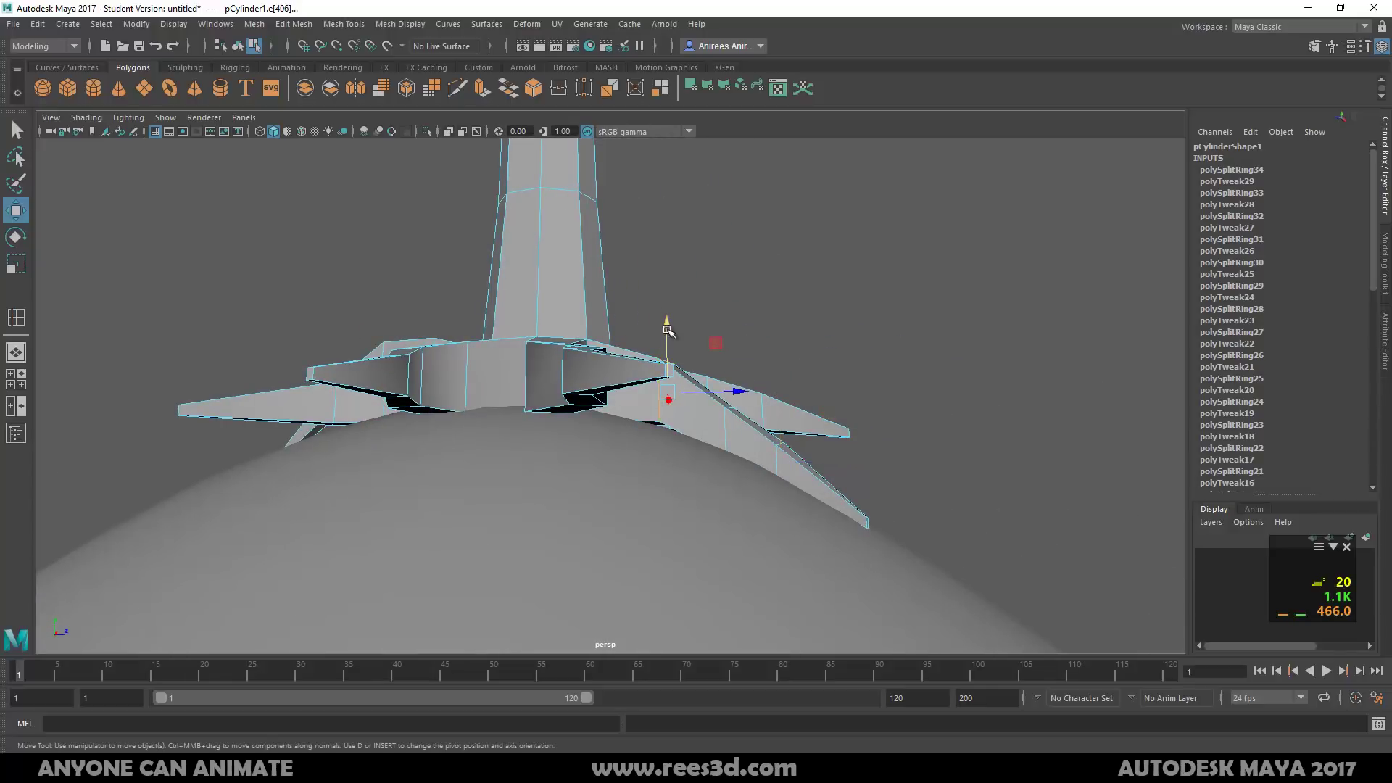
left_click_drag(668, 331, 668, 336)
Return to object mode and preview the tree smoothed to check the bent root against the hill
left_click_drag(698, 435, 616, 406, "alt")
right_click_drag(612, 305, 681, 286)
key("3")
left_click(834, 290)
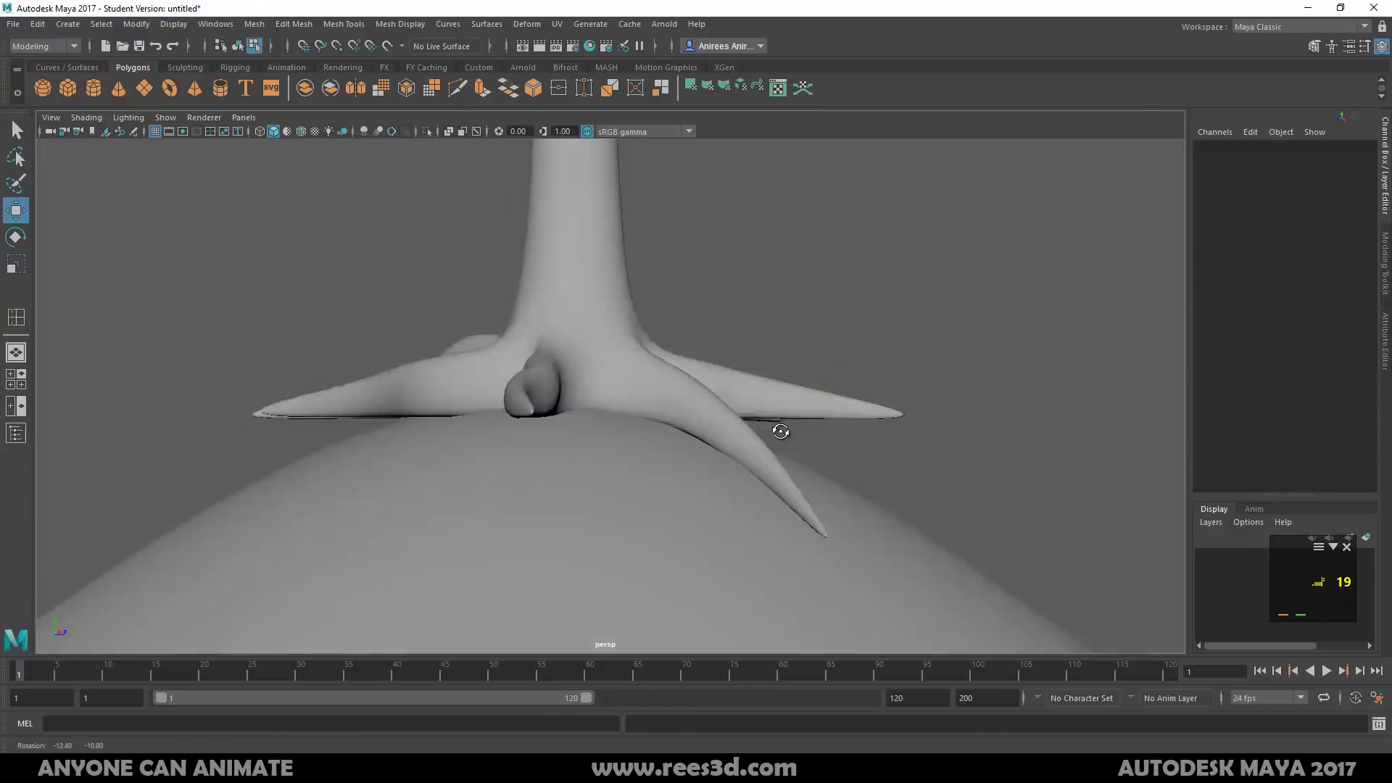
Go back to the unsmoothed edges and adjust the bent root's loops and tip to hug the slope more closely
right_click_drag(769, 443, 769, 402)
left_click_drag(780, 429, 784, 447, "alt")
key("1")
middle_click_drag(703, 408, 580, 434, "alt")
left_click(538, 417)
left_click_drag(541, 359, 641, 425)
left_click(596, 446)
left_click(639, 483)
left_click_drag(706, 551, 715, 558)
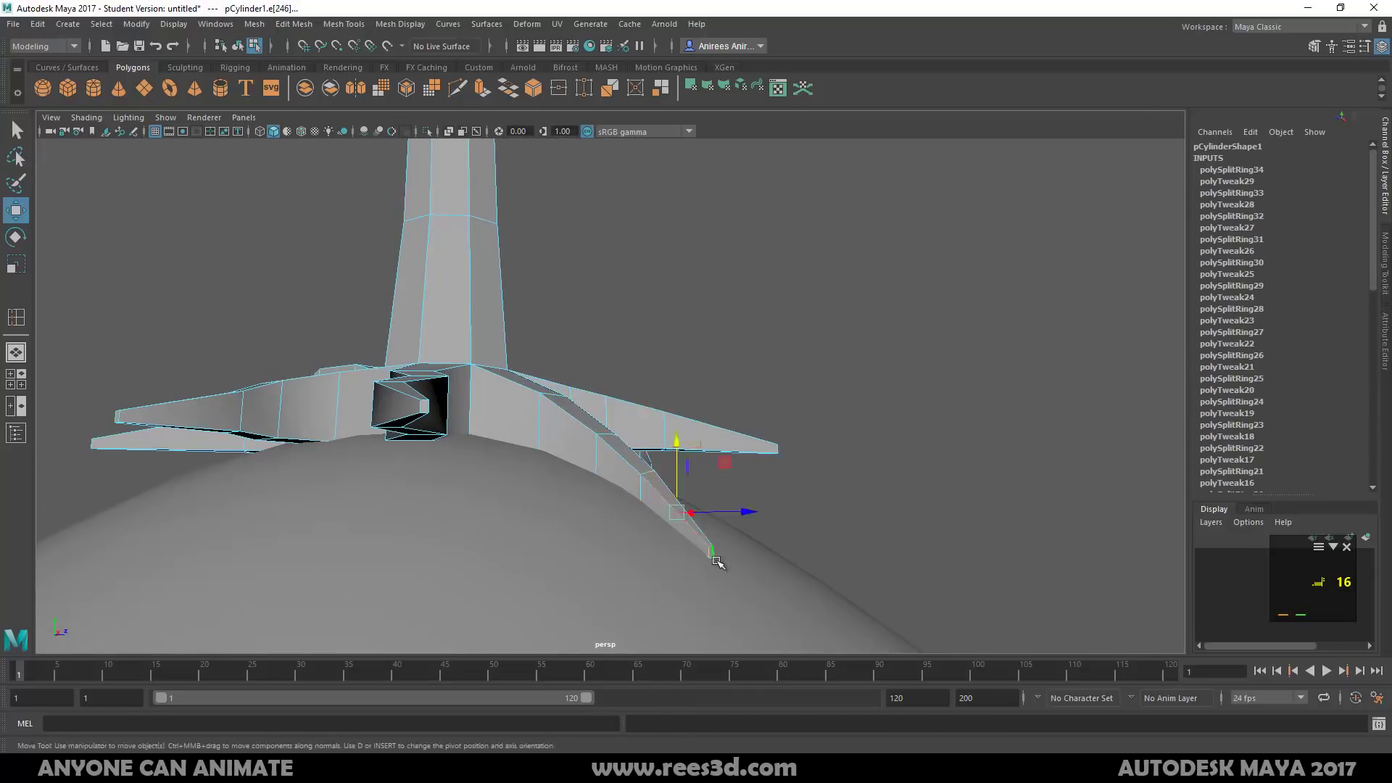
mouse_move(697, 479)
left_mouse_down("ctrl")
mouse_move(577, 570)
mouse_move(714, 493)
left_mouse_up("ctrl")
Select the outer edges of the neighbouring root and lower them in stages to lay its tip on the hill
left_click_drag(493, 540, 426, 569, "alt")
left_click_drag(398, 289, 605, 428)
left_click_drag(606, 424, 701, 355, "alt")
left_click_drag(438, 444, 439, 457)
left_click_drag(500, 557, 426, 512, "alt")
left_click_drag(535, 468, 566, 522, "ctrl")
left_click_drag(451, 455, 489, 543)
left_click_drag(369, 518, 646, 575)
left_click_drag(525, 575, 425, 379, "alt")
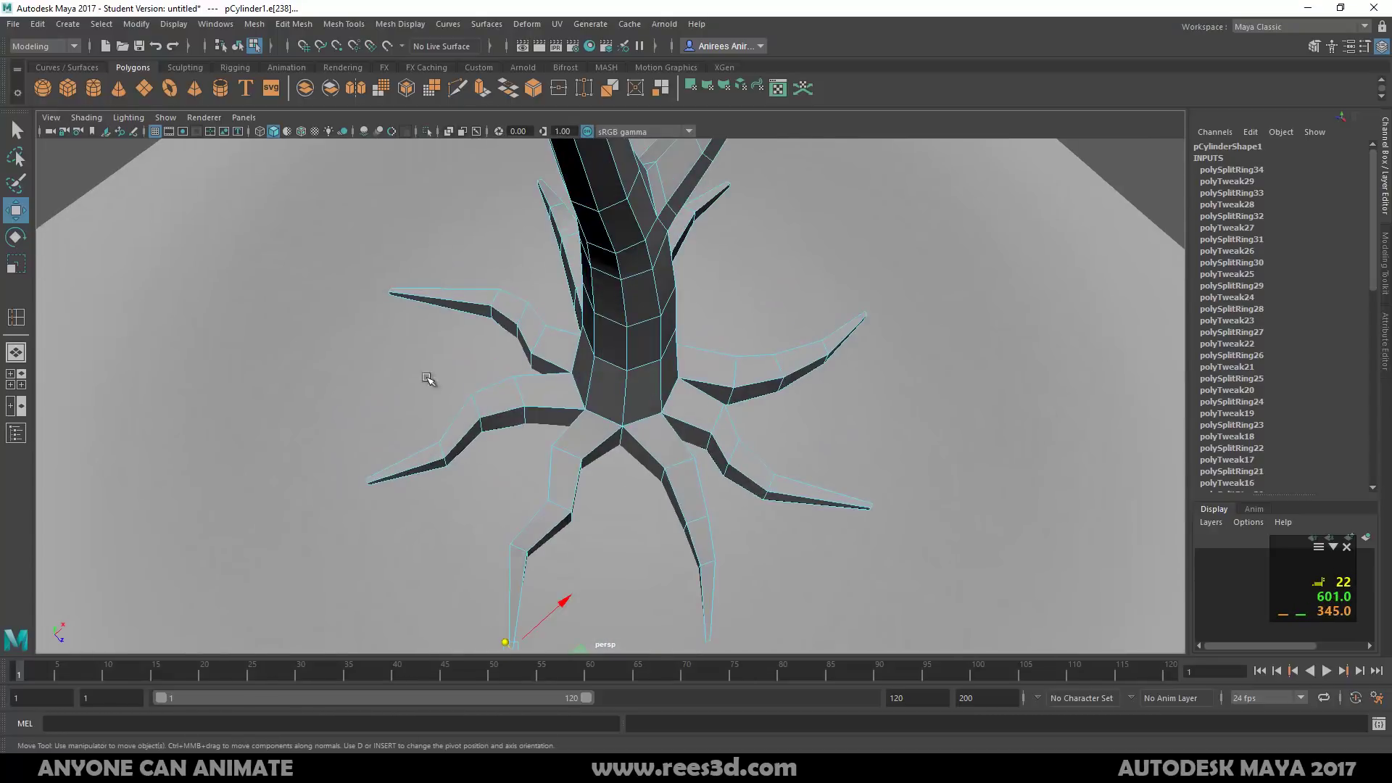
Select the outer vertices of the following roots and lower them in stages towards the hill's surface
left_click(339, 369)
left_click_drag(522, 513, 522, 513)
left_click_drag(521, 507, 345, 446, "alt")
left_click_drag(397, 360, 344, 449)
left_click_drag(360, 372, 493, 399)
left_click_drag(512, 354, 325, 453)
left_click_drag(411, 348, 415, 363)
left_click_drag(406, 419, 486, 360, "alt")
left_click_drag(441, 371, 440, 381)
left_click_drag(441, 384, 335, 464, "alt")
left_click_drag(407, 348, 406, 354)
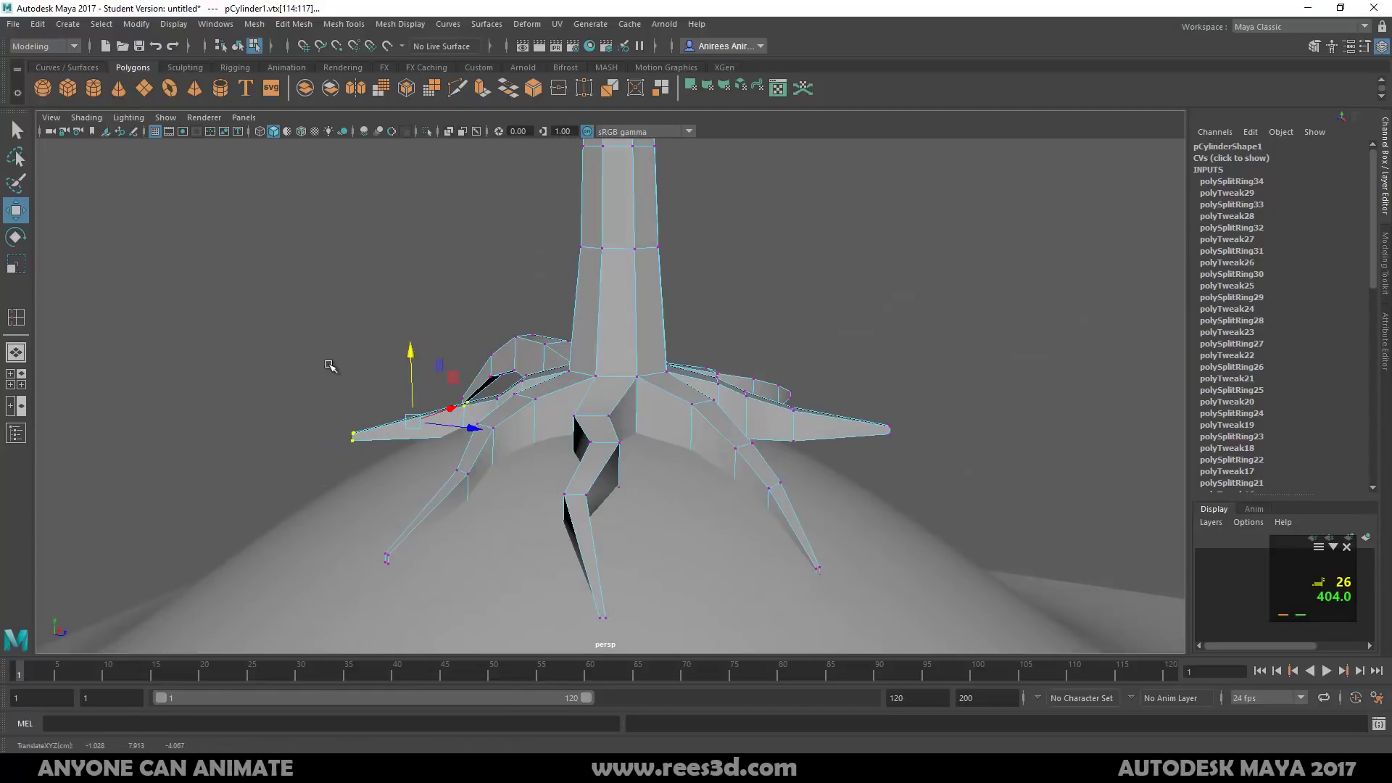
Lower the outer vertices of the next raised root in stages and rotate its vertex loops to bend it down onto the hill
left_click_drag(330, 380, 378, 464)
left_click_drag(353, 377, 500, 493)
left_click_drag(313, 486, 457, 417)
key("e")
key("w")
left_click(344, 500)
left_click(385, 422)
left_click_drag(338, 399, 341, 415)
left_click_drag(373, 359, 416, 419)
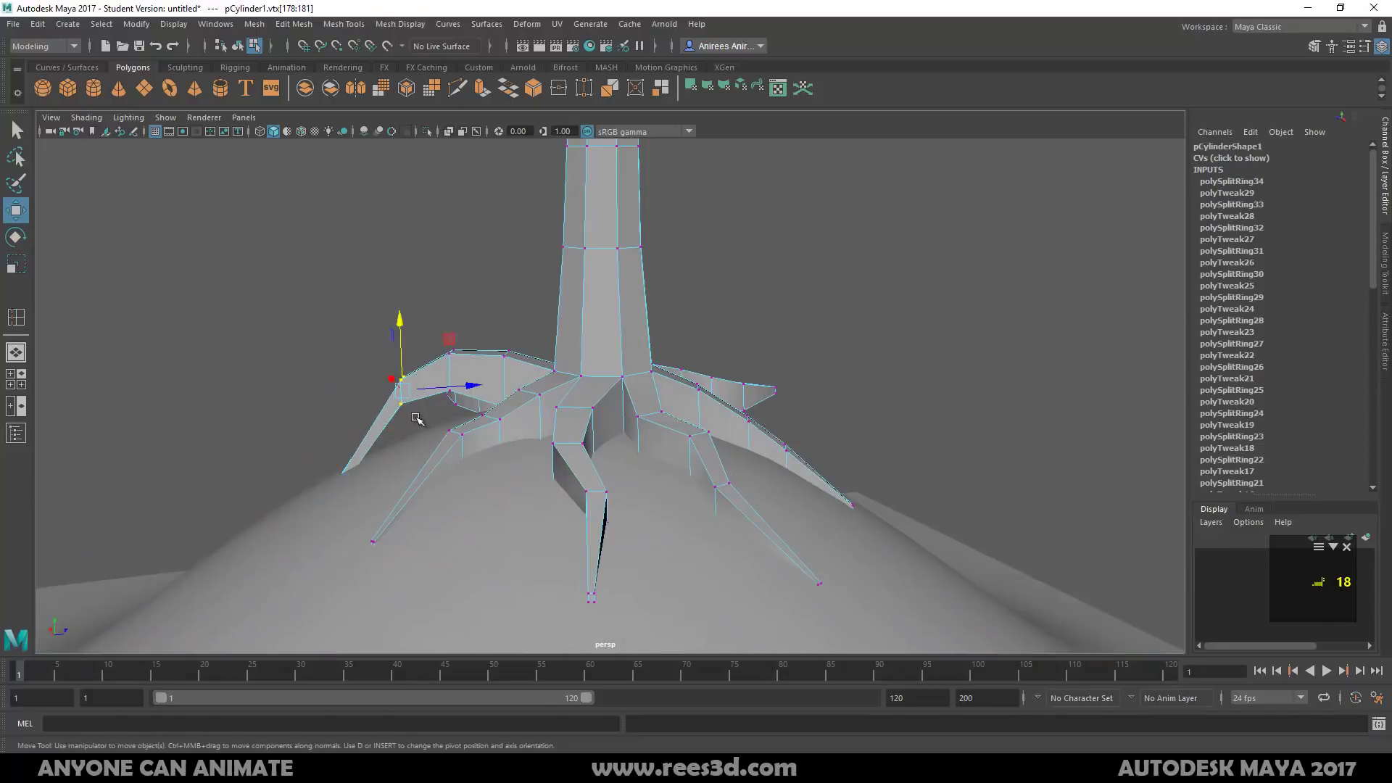
key("e")
left_click_drag(417, 334, 380, 339)
Select the outer vertices of the roots on the tree's other side and lower them in stages towards the hill's surface
left_click_drag(388, 406, 743, 533, "alt")
left_click(696, 458)
left_click(692, 459)
left_click(732, 391)
left_click_drag(726, 406, 741, 444, "alt")
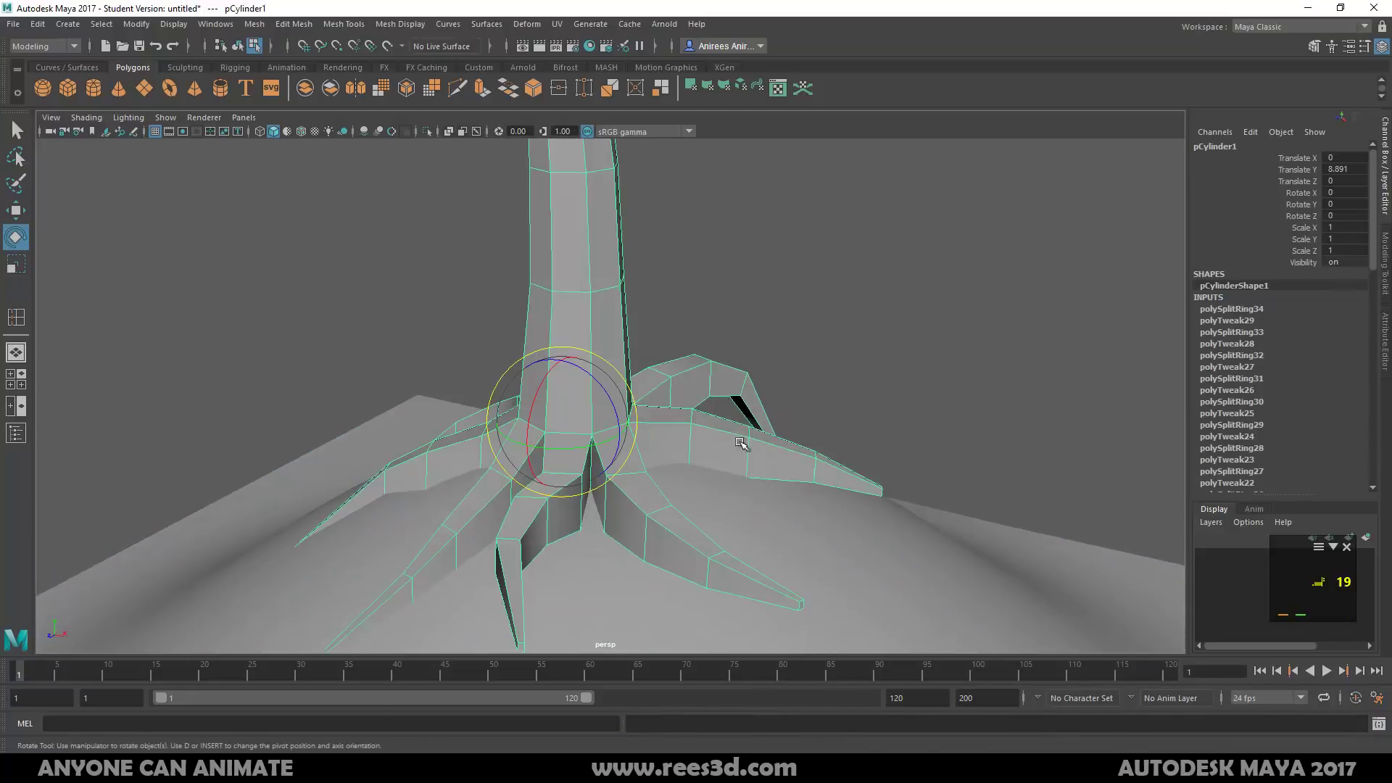
left_click_drag(720, 357, 709, 507)
key("w")
left_click_drag(736, 412, 780, 539)
key("ctrl+z")
left_click_drag(803, 443, 805, 471)
left_click_drag(881, 511, 834, 569)
left_click_drag(873, 472, 866, 529)
left_click_drag(774, 584, 841, 675, "alt")
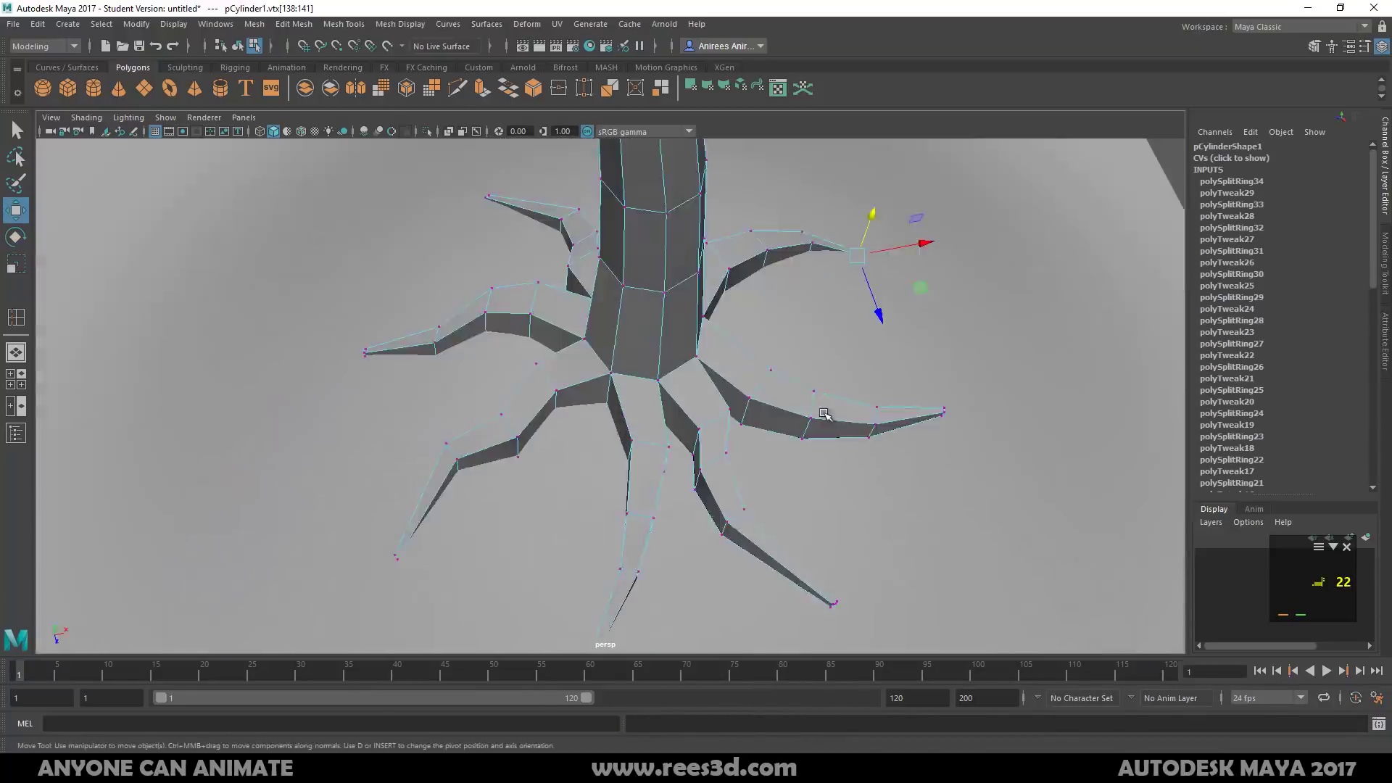
Select edge loops along the next raised root and move them down so it follows the hill
right_click_drag(770, 375, 770, 337)
left_click_drag(761, 377, 674, 294, "alt")
double_click(648, 303)
left_click_drag(649, 241, 729, 326)
double_click(662, 328)
double_click(716, 341)
left_click_drag(805, 390, 821, 421, "alt")
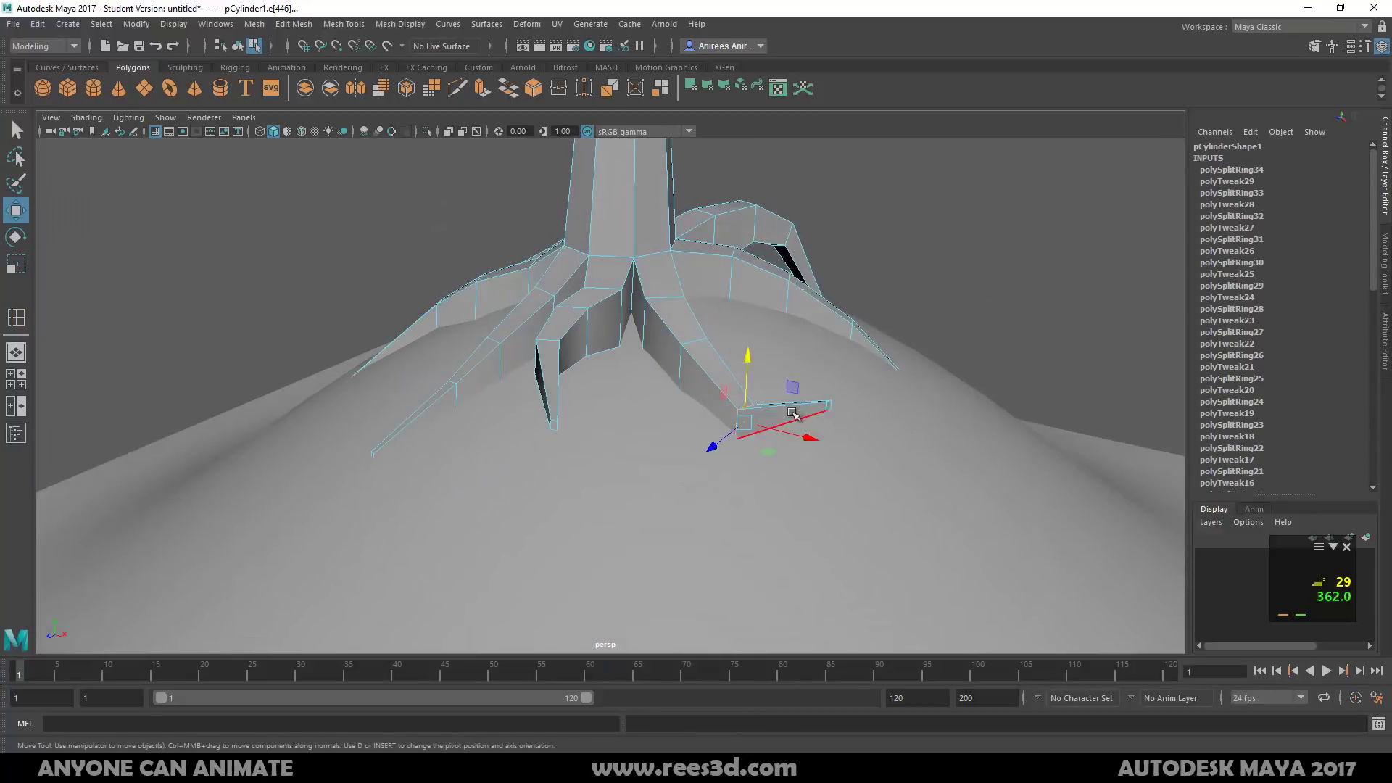
Select the tip vertices of the adjoining roots and lower them onto the hill's slope
right_click_drag(770, 364, 732, 393)
right_click_drag(636, 343, 584, 342)
left_click_drag(807, 386, 847, 428)
left_click_drag(836, 366, 873, 464)
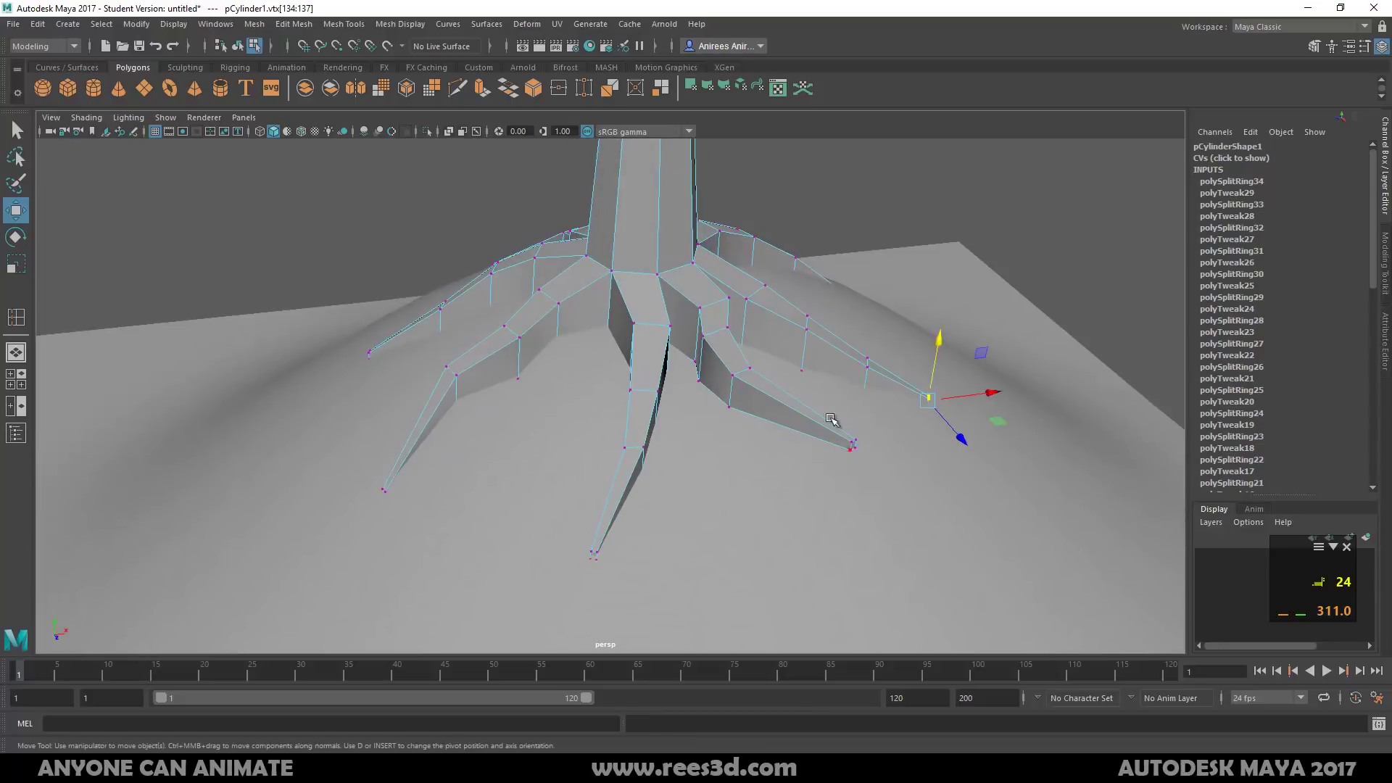
left_click_drag(831, 418, 867, 464)
left_click_drag(862, 403, 872, 496)
left_click_drag(810, 463, 870, 482, "alt")
left_click_drag(827, 417, 809, 365)
Adjust the edge loops of a root near the trunk base so its inner part sits on the hill
right_click_drag(759, 339, 761, 309)
double_click(760, 330)
mouse_move(762, 291)
left_mouse_down()
mouse_move(762, 310)
mouse_move(746, 277)
left_mouse_up()
double_click(746, 299)
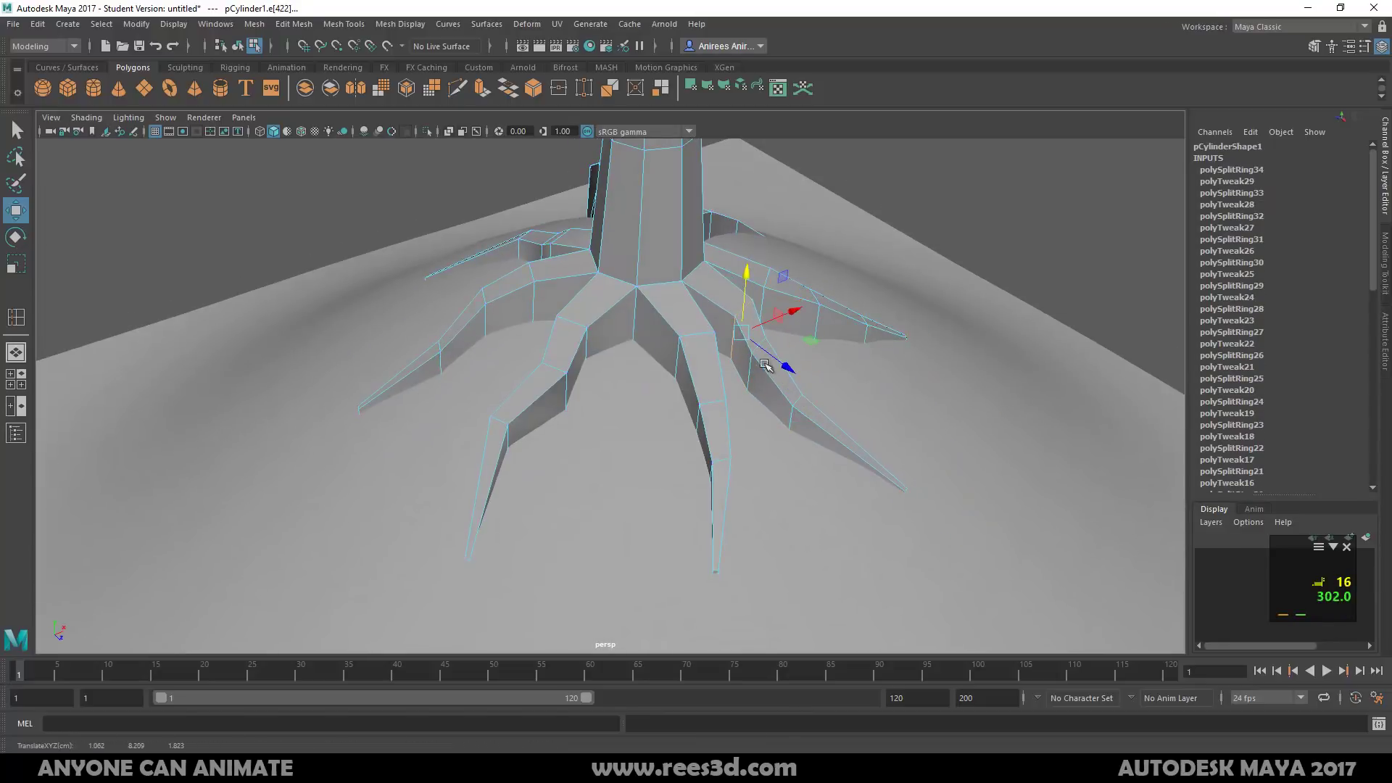
right_click_drag(815, 417, 612, 350, "alt")
left_click_drag(614, 351, 380, 320, "alt")
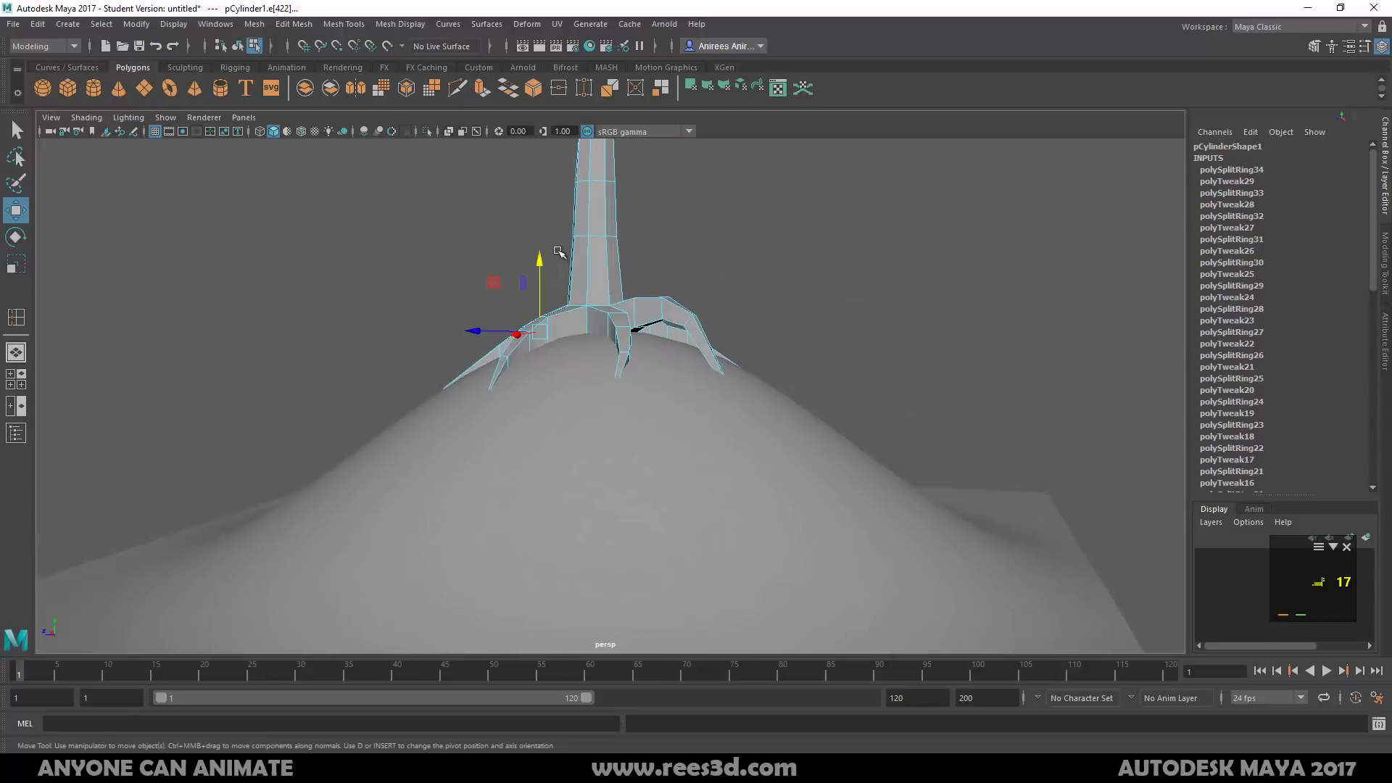
Switch the tree to smooth preview, check its roots against the hill from several sides, and return to object mode
right_click_drag(575, 260, 550, 334)
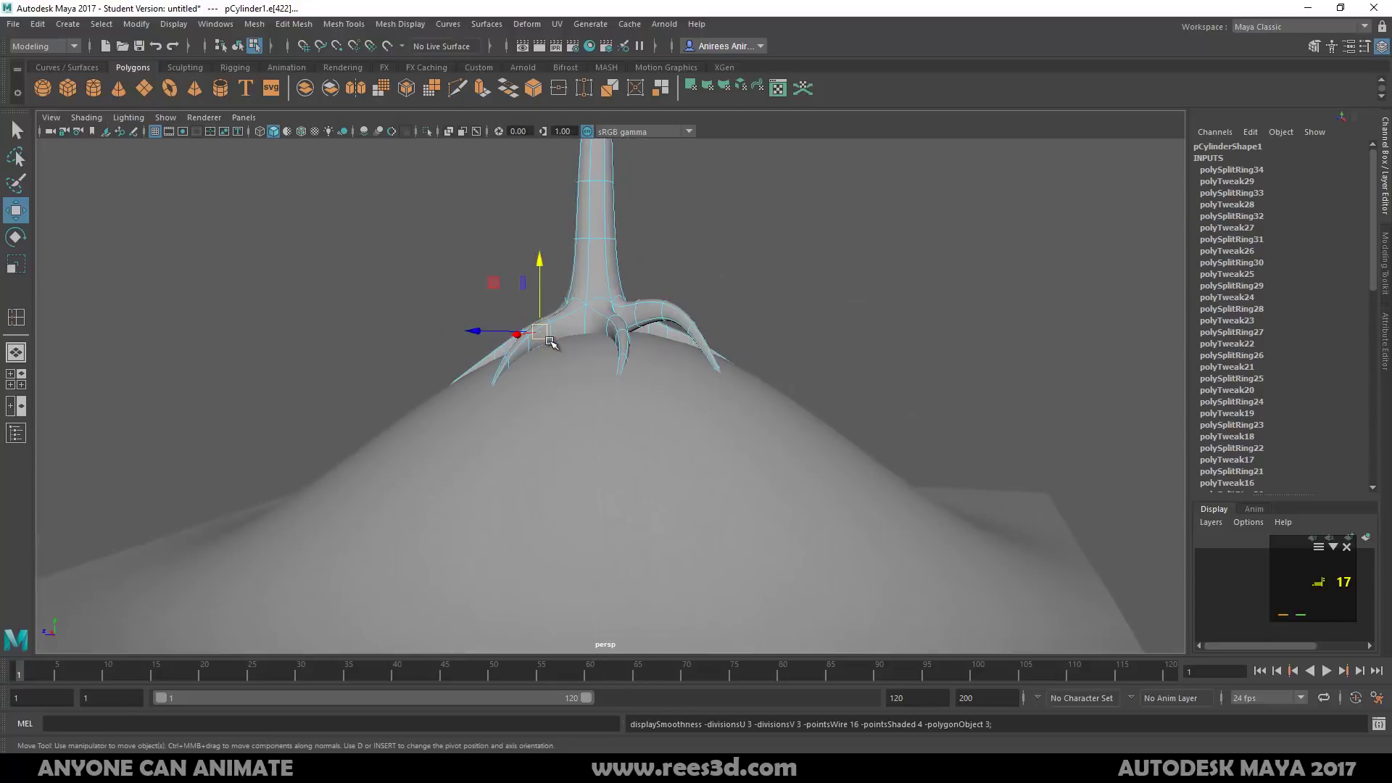
left_click(734, 316)
left_click_drag(731, 381, 360, 376, "alt")
left_click_drag(877, 328, 612, 441, "alt")
left_click(591, 366)
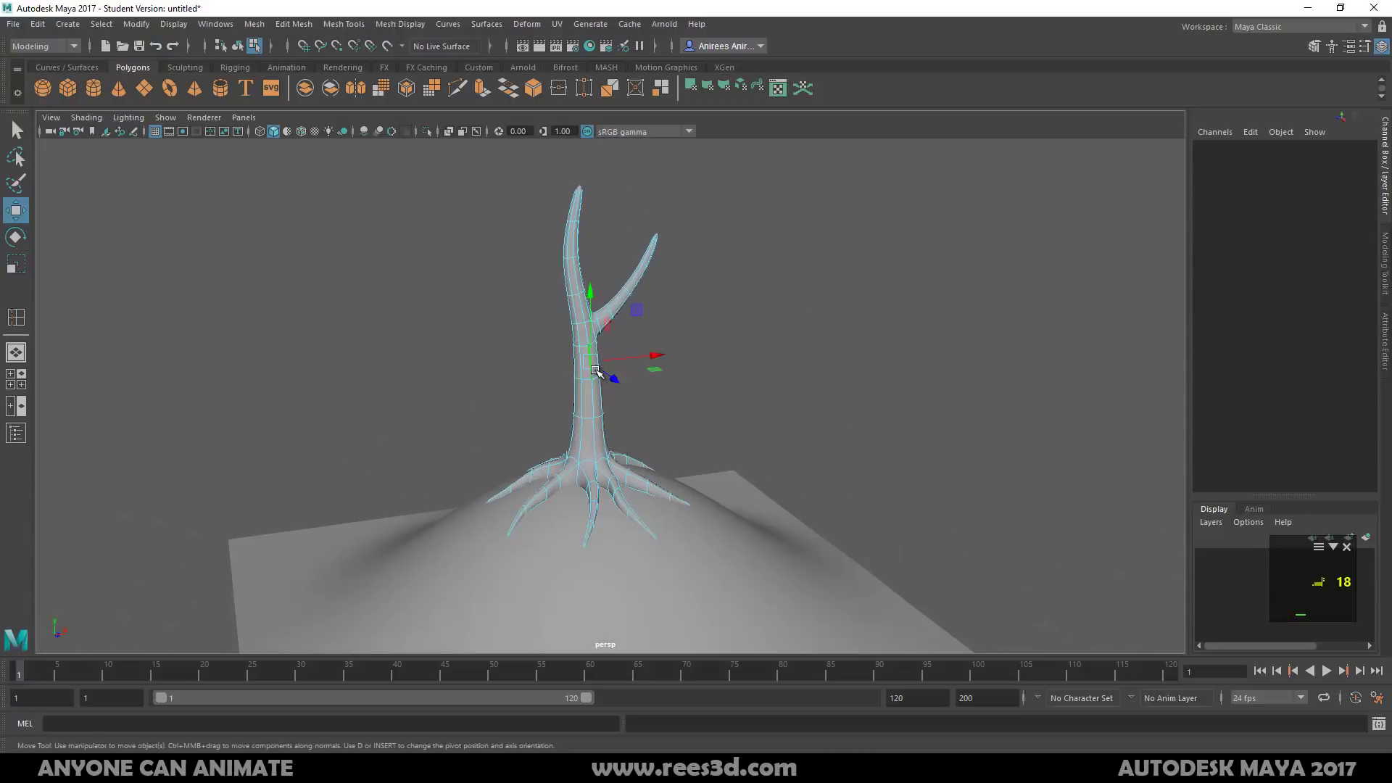
right_click_drag(596, 375, 630, 348)
left_click_drag(652, 493, 609, 466, "alt")
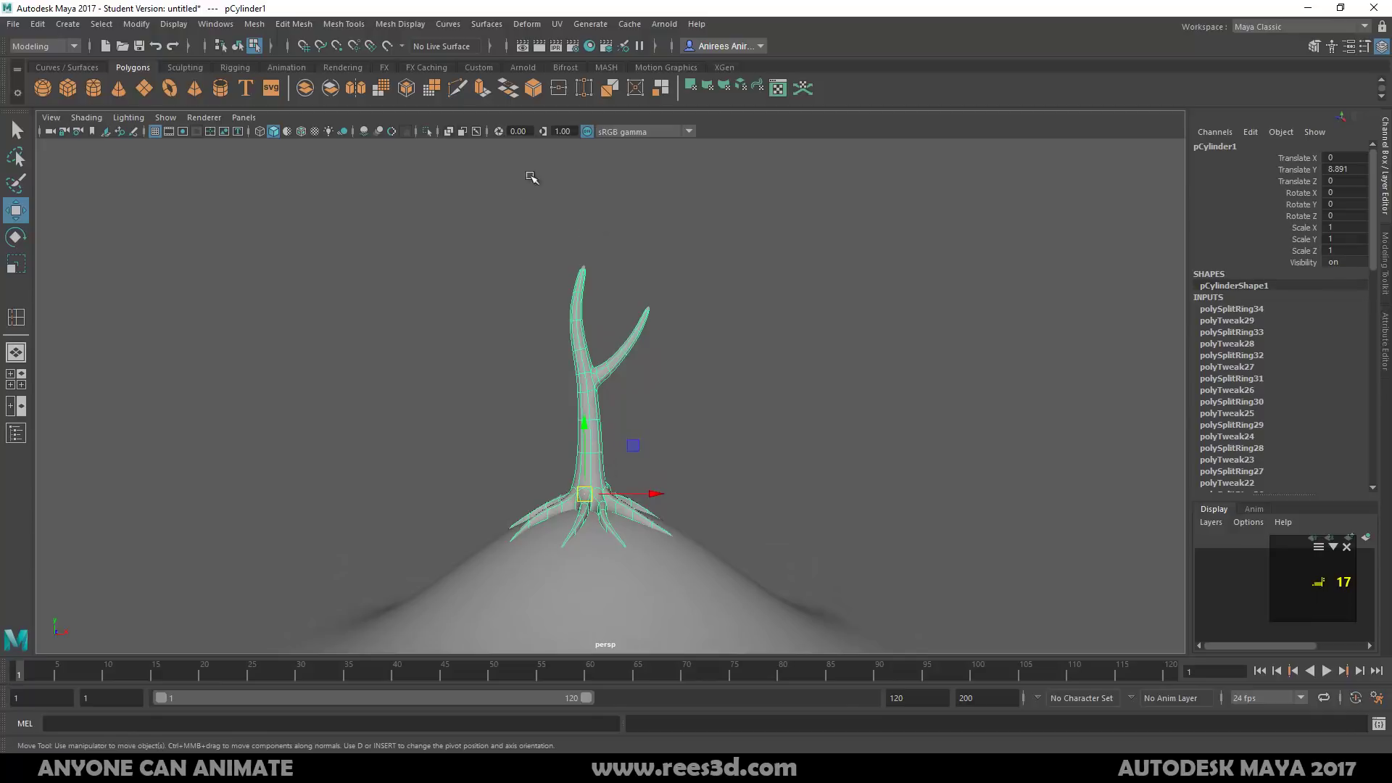
right_click_drag(662, 396, 454, 382, "alt")
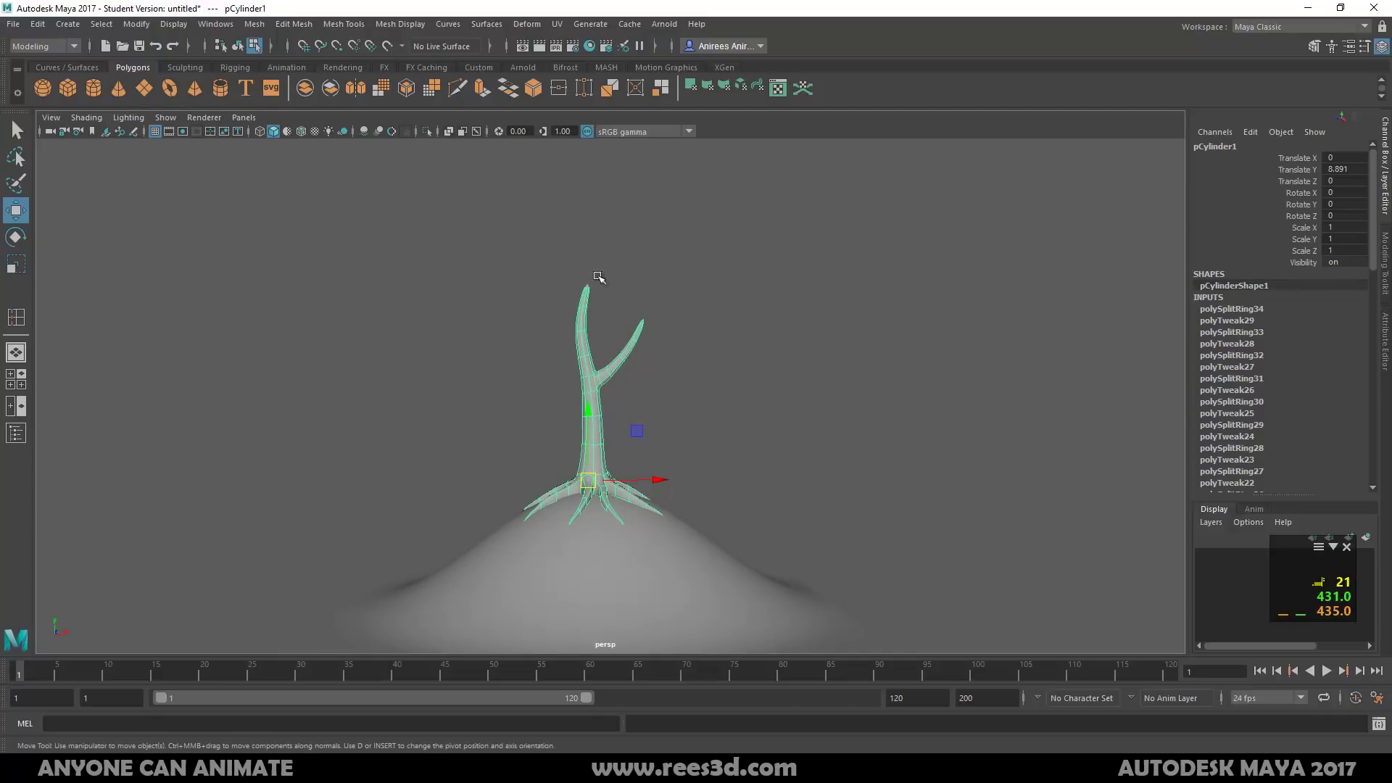
Create a polygon sphere and raise it to a Translate Y of 24.324 above the tree's trunk
left_click(67, 24)
mouse_move(85, 78)
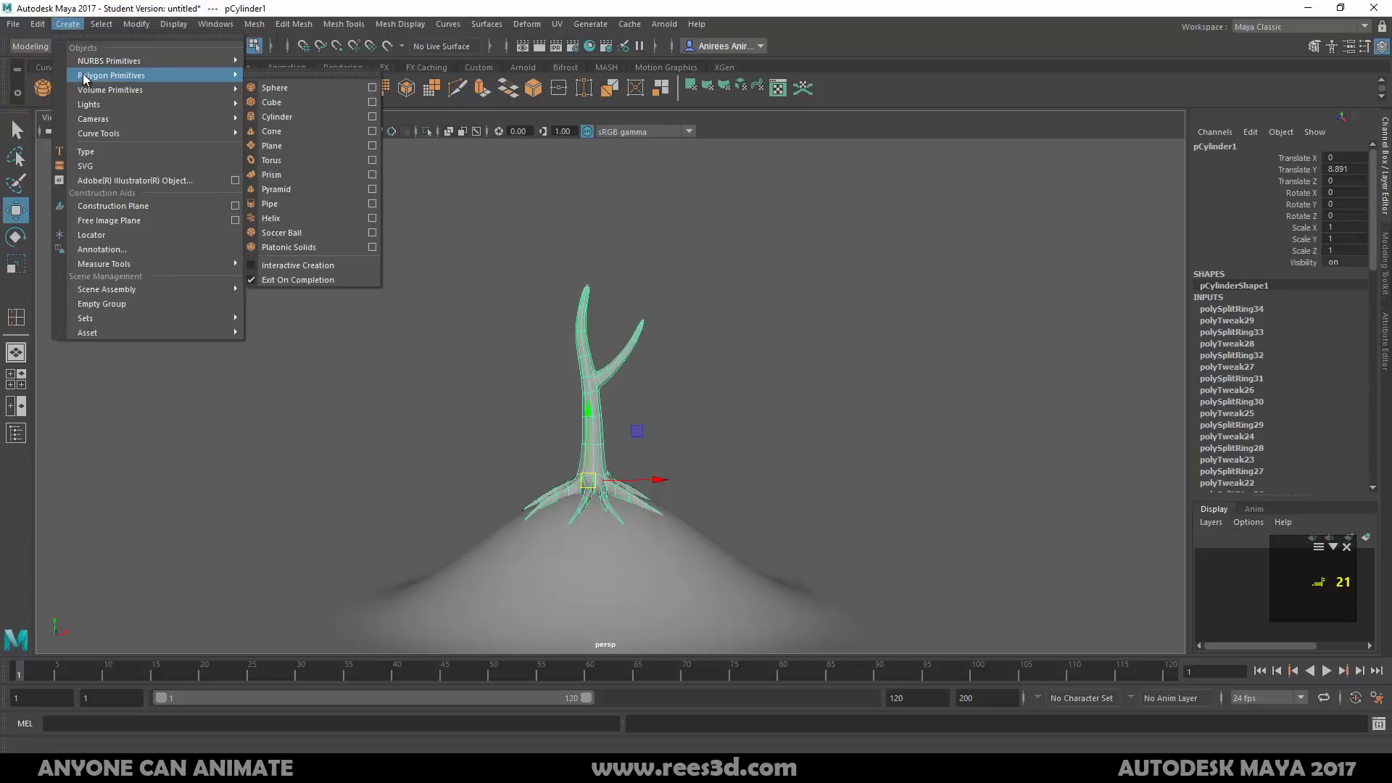
left_click(276, 101)
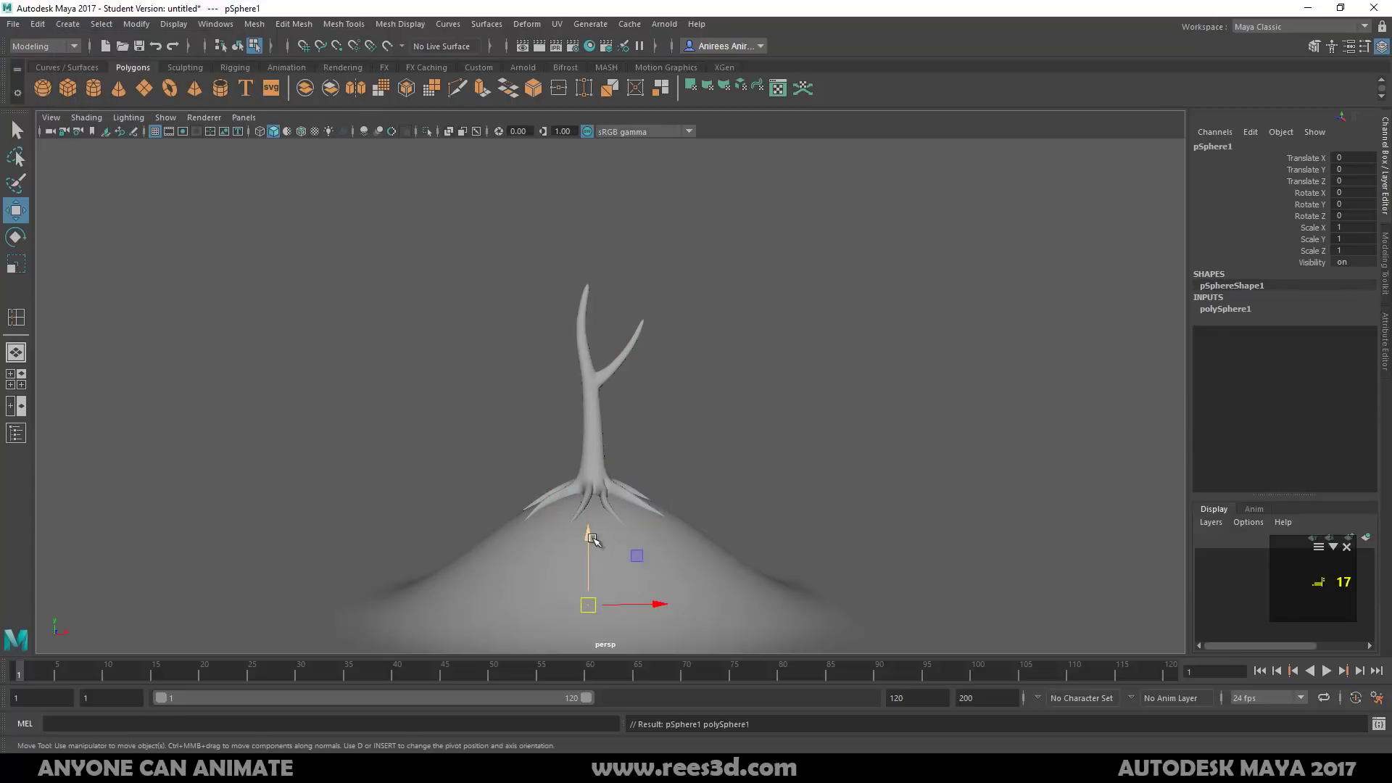
left_click_drag(593, 534, 606, 193)
Scale the foliage sphere uniformly to 2.777
key("r")
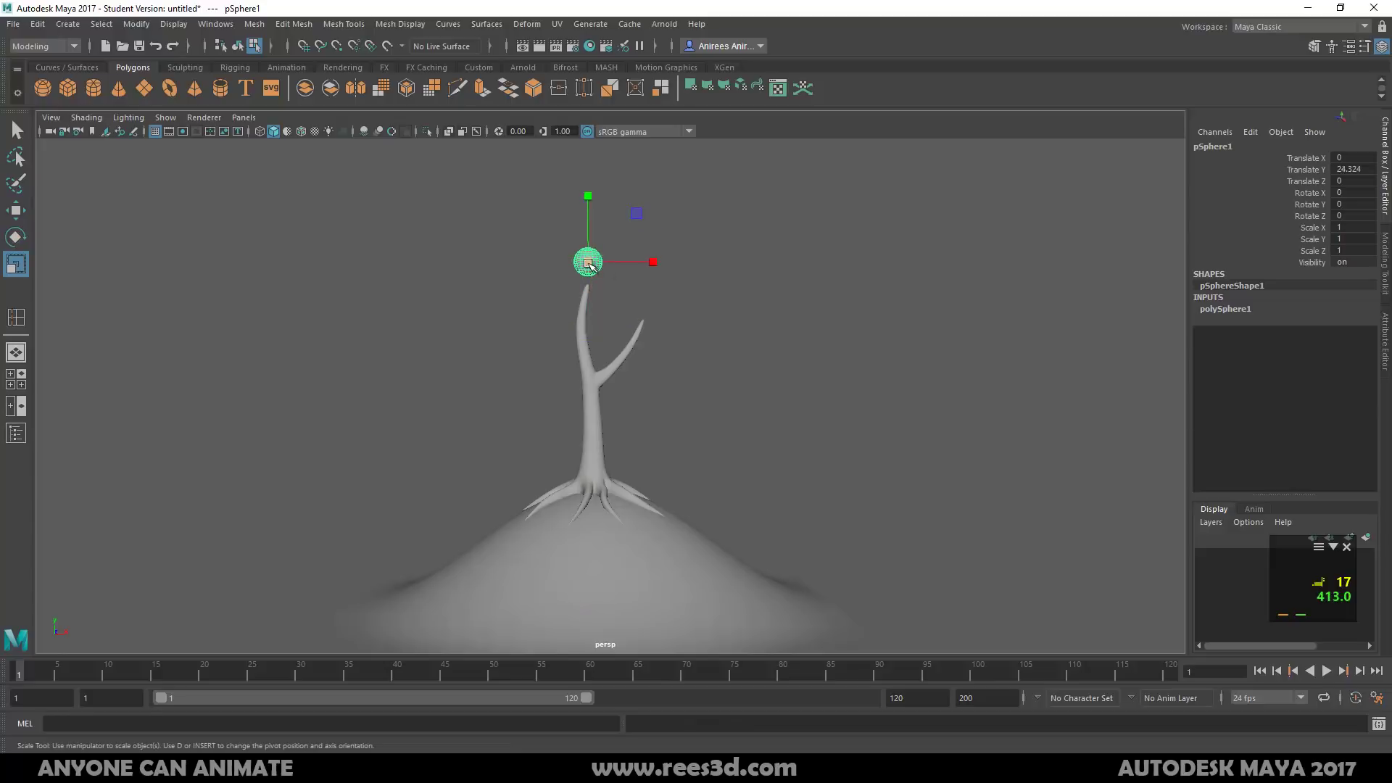
left_click_drag(589, 264, 654, 233)
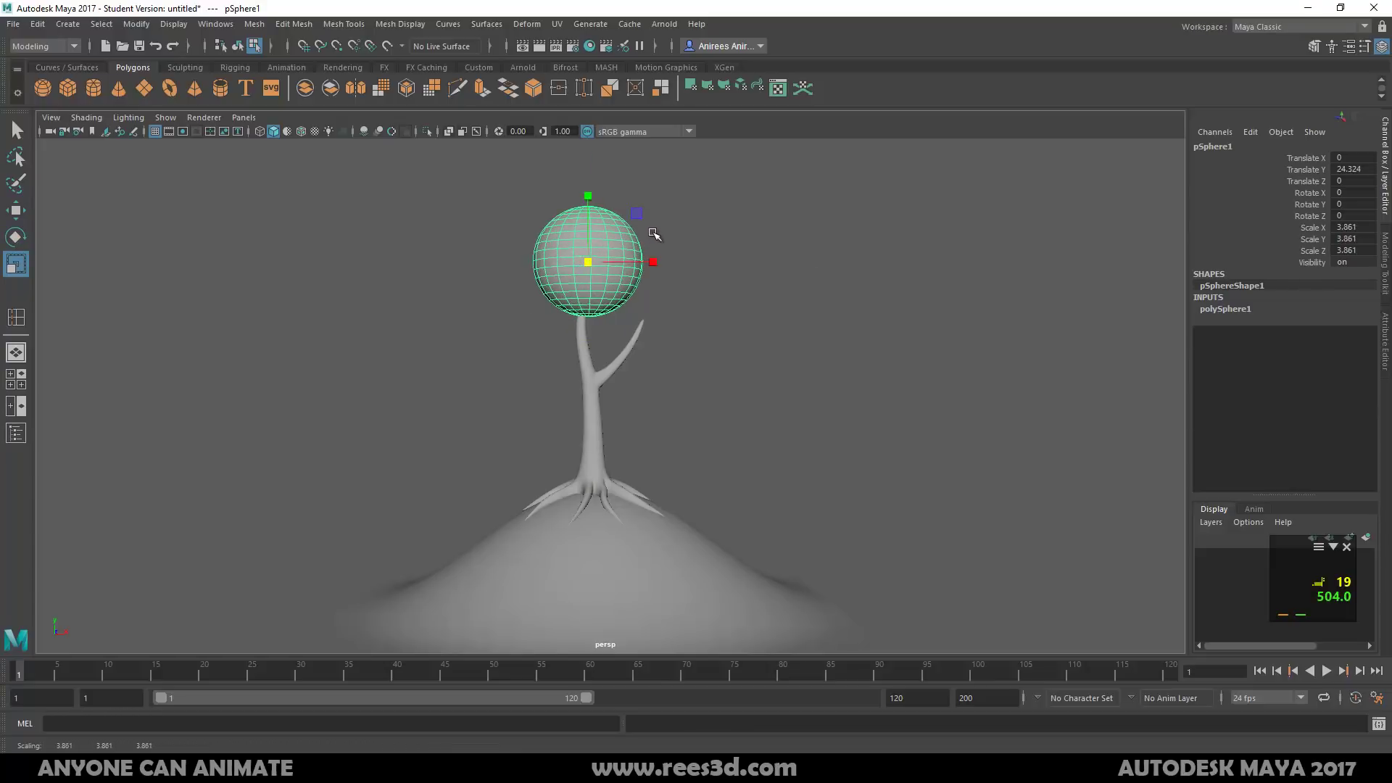
key("w")
key("e")
key("r")
left_click_drag(581, 263, 564, 272)
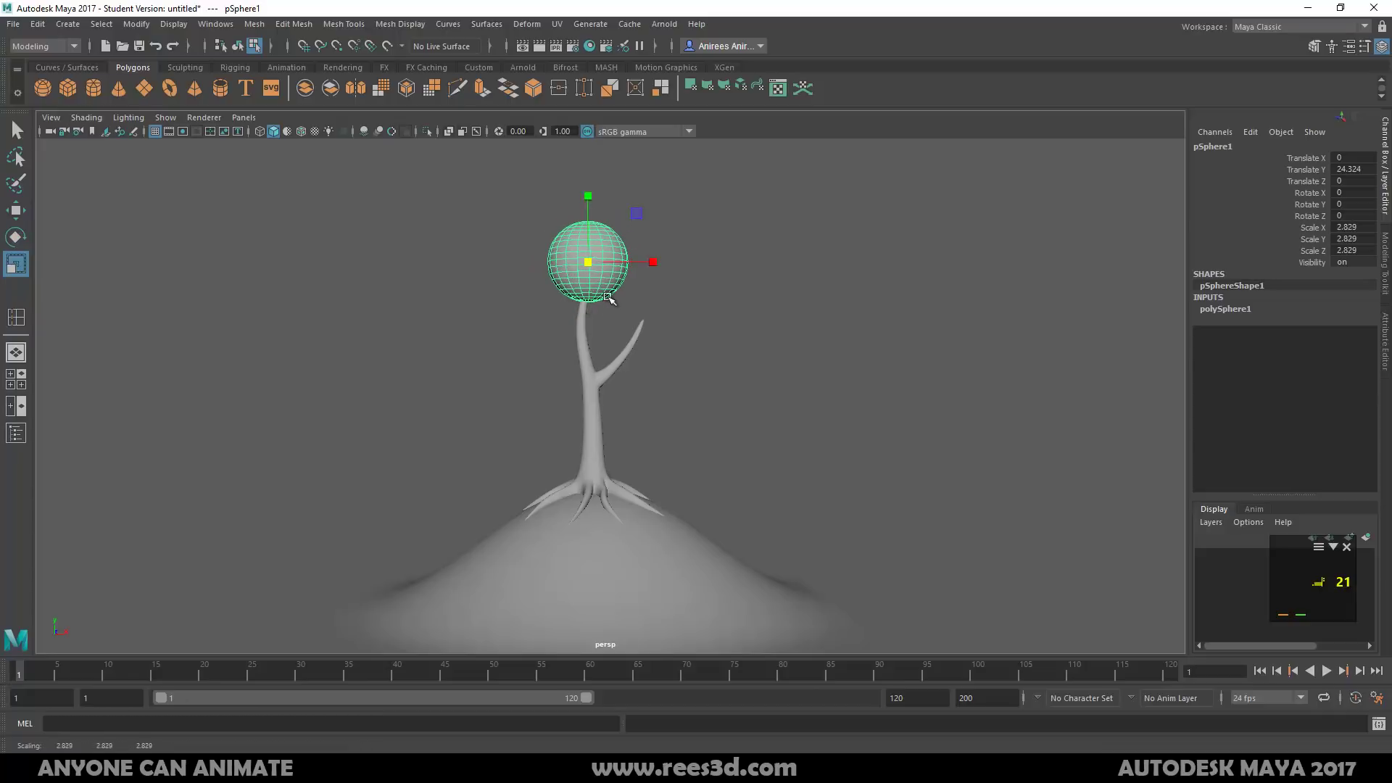
right_click_drag(609, 298, 649, 322, "alt")
middle_click_drag(649, 322, 704, 375)
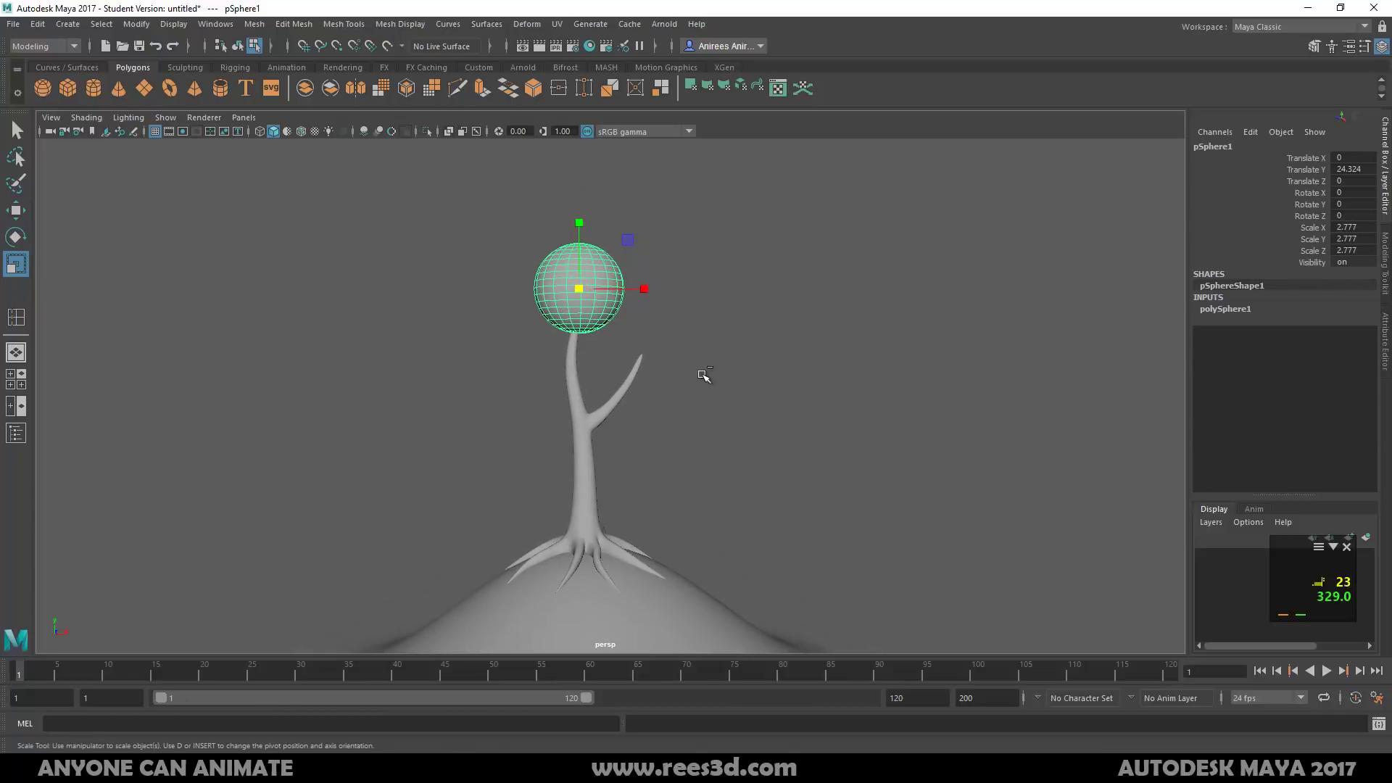
Duplicate the foliage sphere, move the copy sideways over the branch, and scale it down to 2.101
key("ctrl+d")
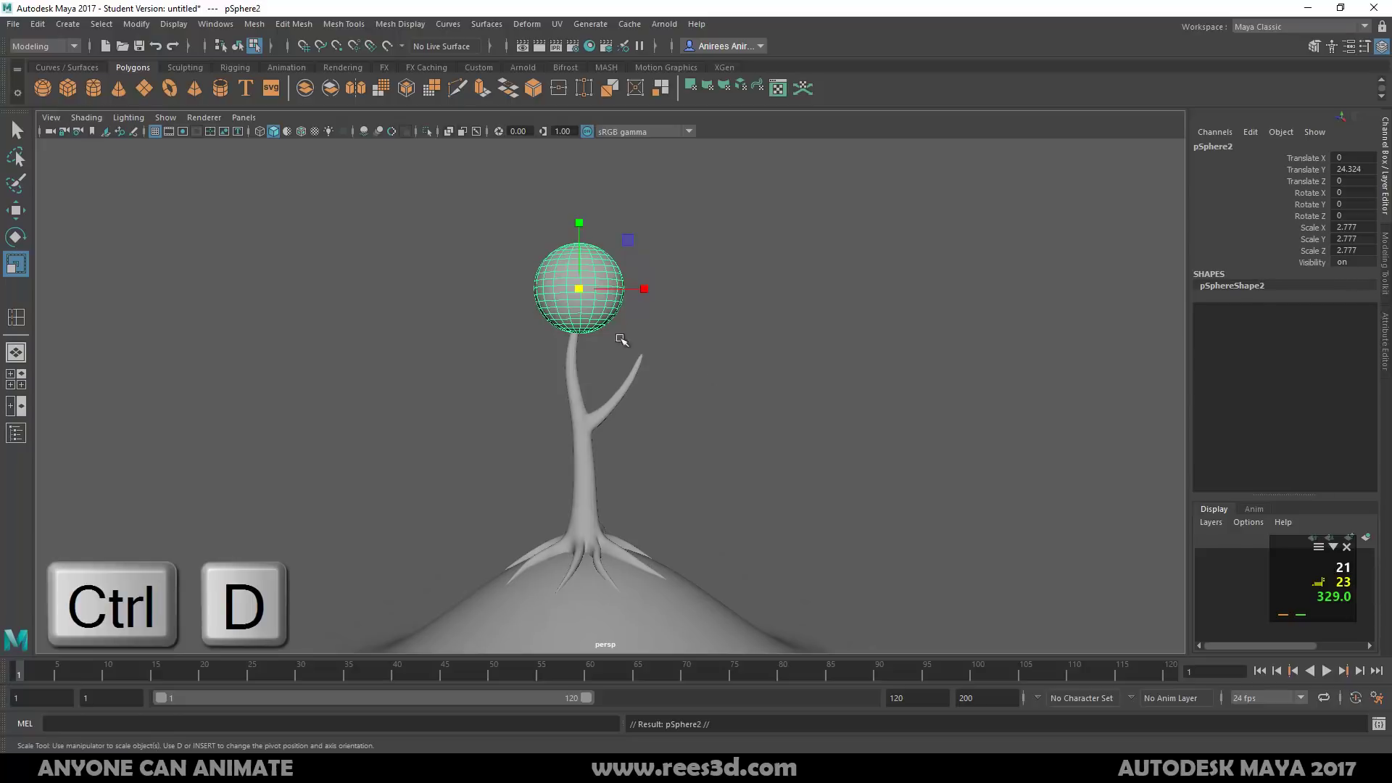
left_click(36, 24)
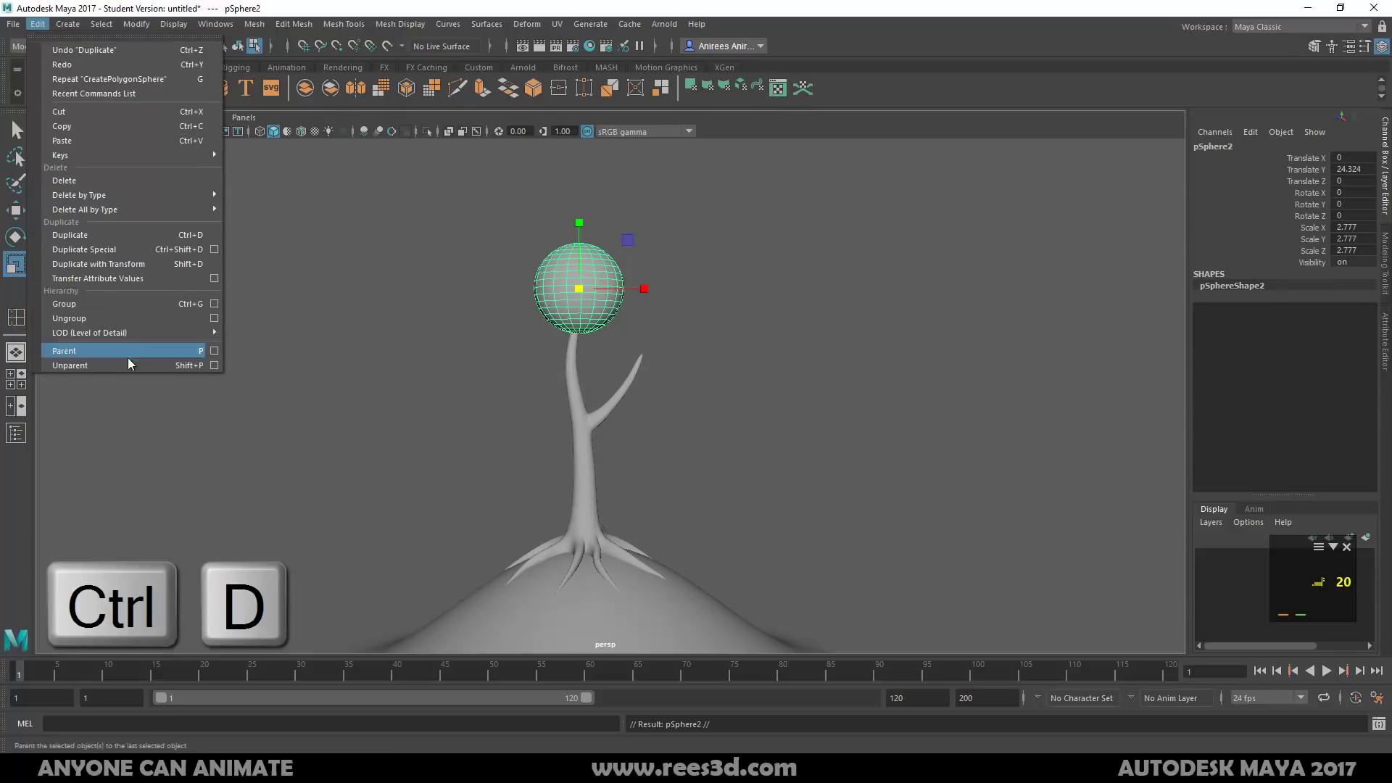
left_click(922, 5)
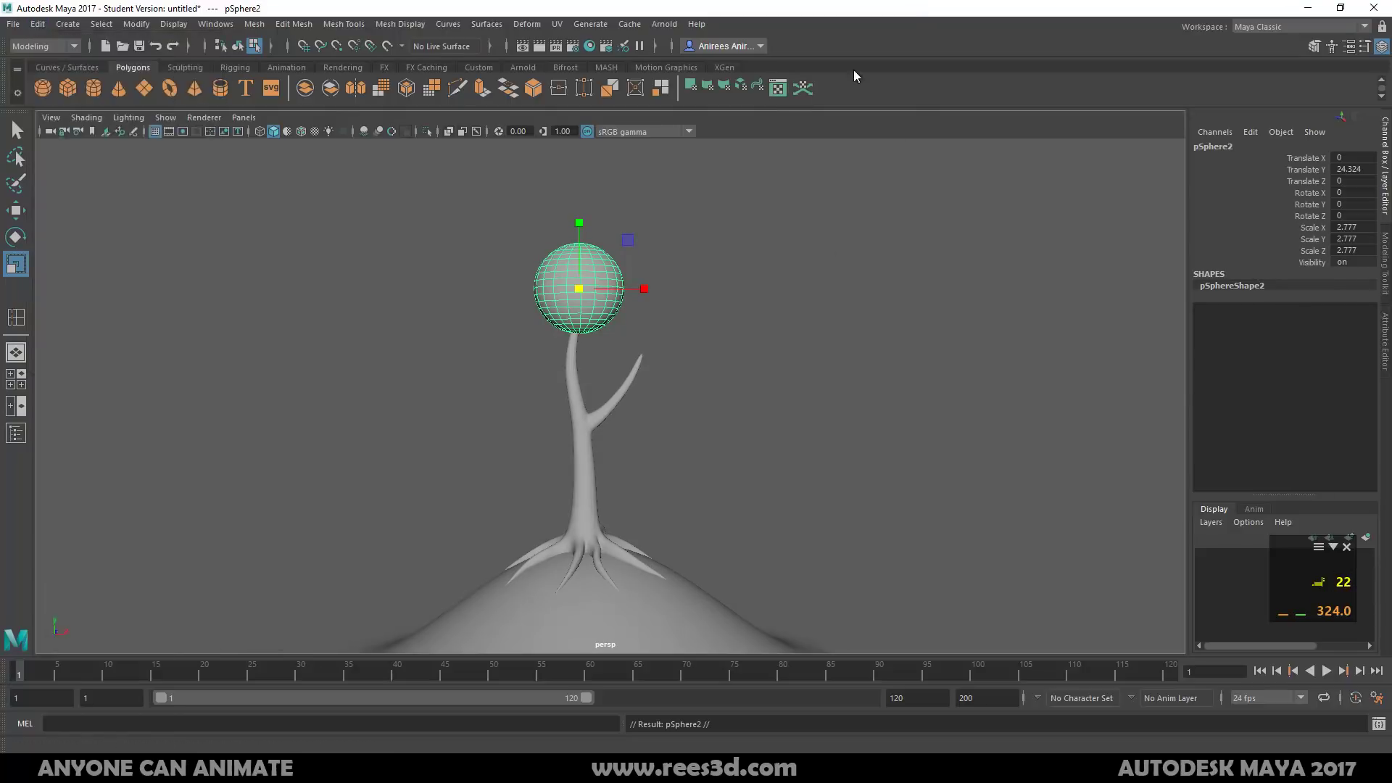
key("w")
left_click_drag(646, 289, 599, 285)
key("e")
key("r")
key("w")
Duplicate the smaller sphere, move the copy to X -3.155 on the opposite side, and scale it to 2.695
key("ctrl+d")
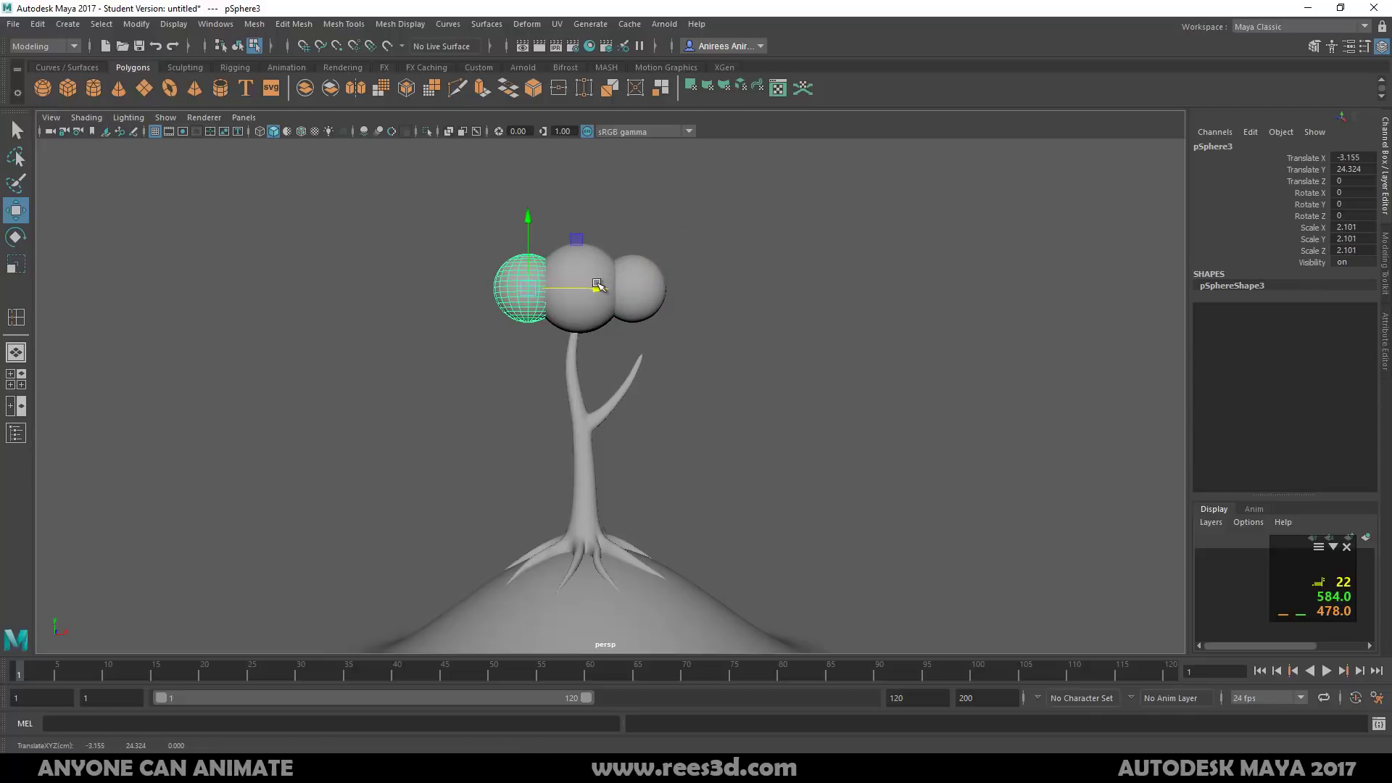
key("r")
left_click_drag(533, 289, 617, 300)
Duplicate that sphere, place the copy at X -1.124 and Y 26.69 above the row, and scale it to 3.16
key("ctrl+d")
key("w")
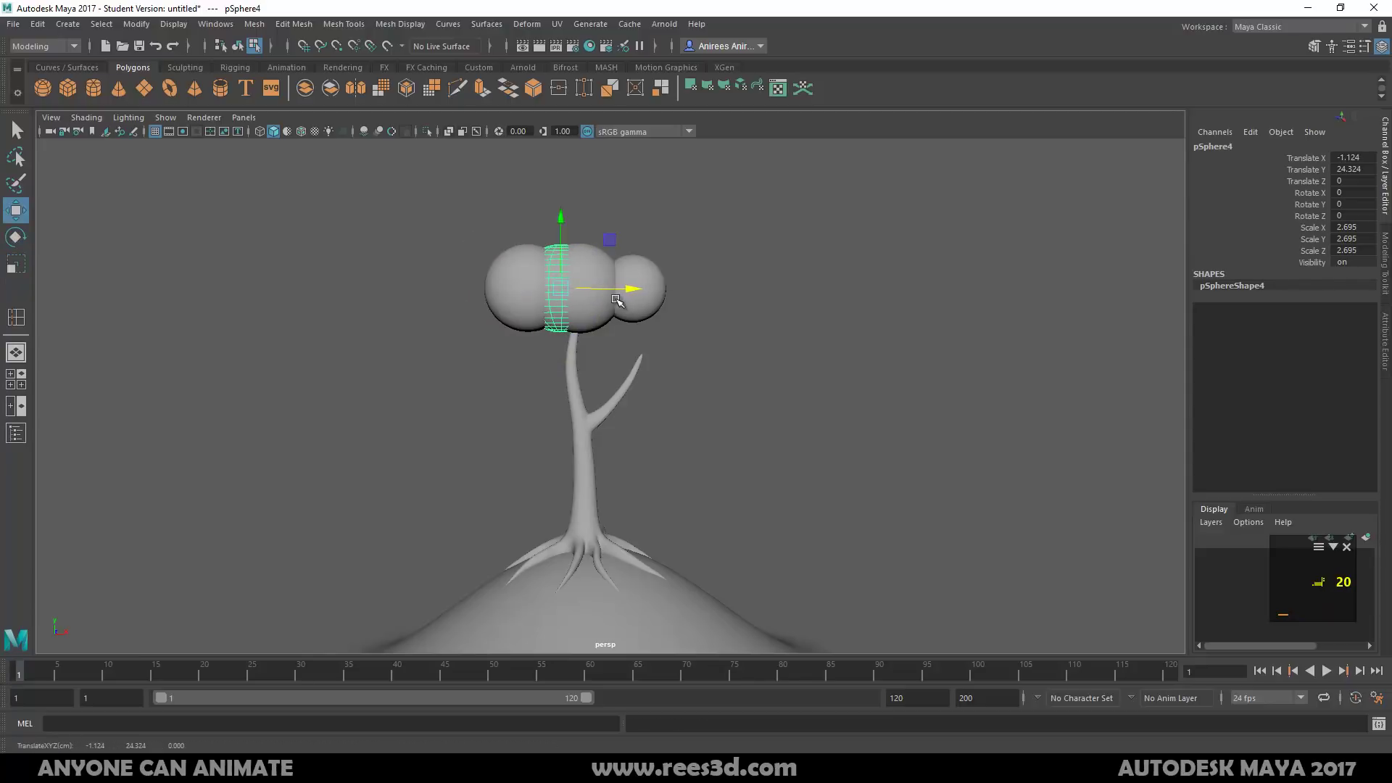
left_click_drag(557, 232, 573, 189)
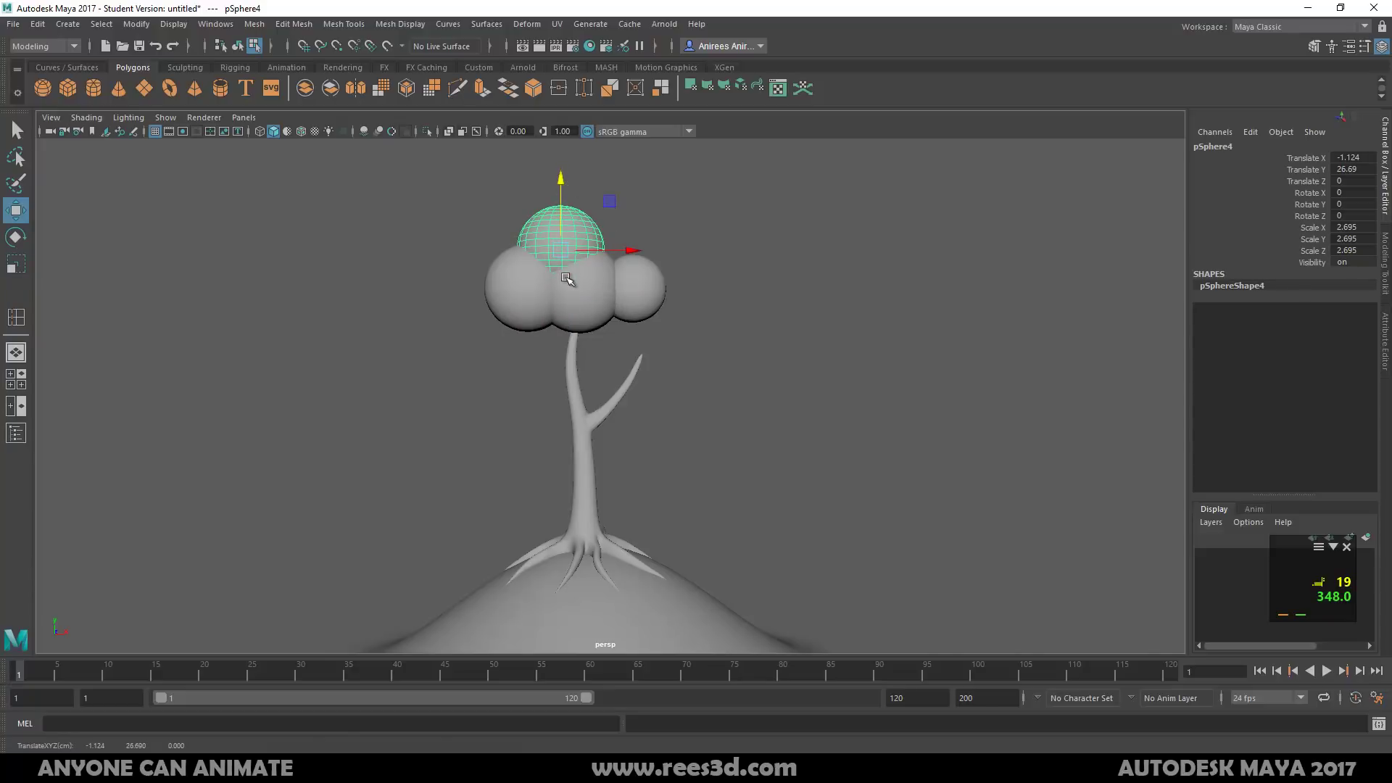
key("r")
left_click_drag(561, 251, 575, 259)
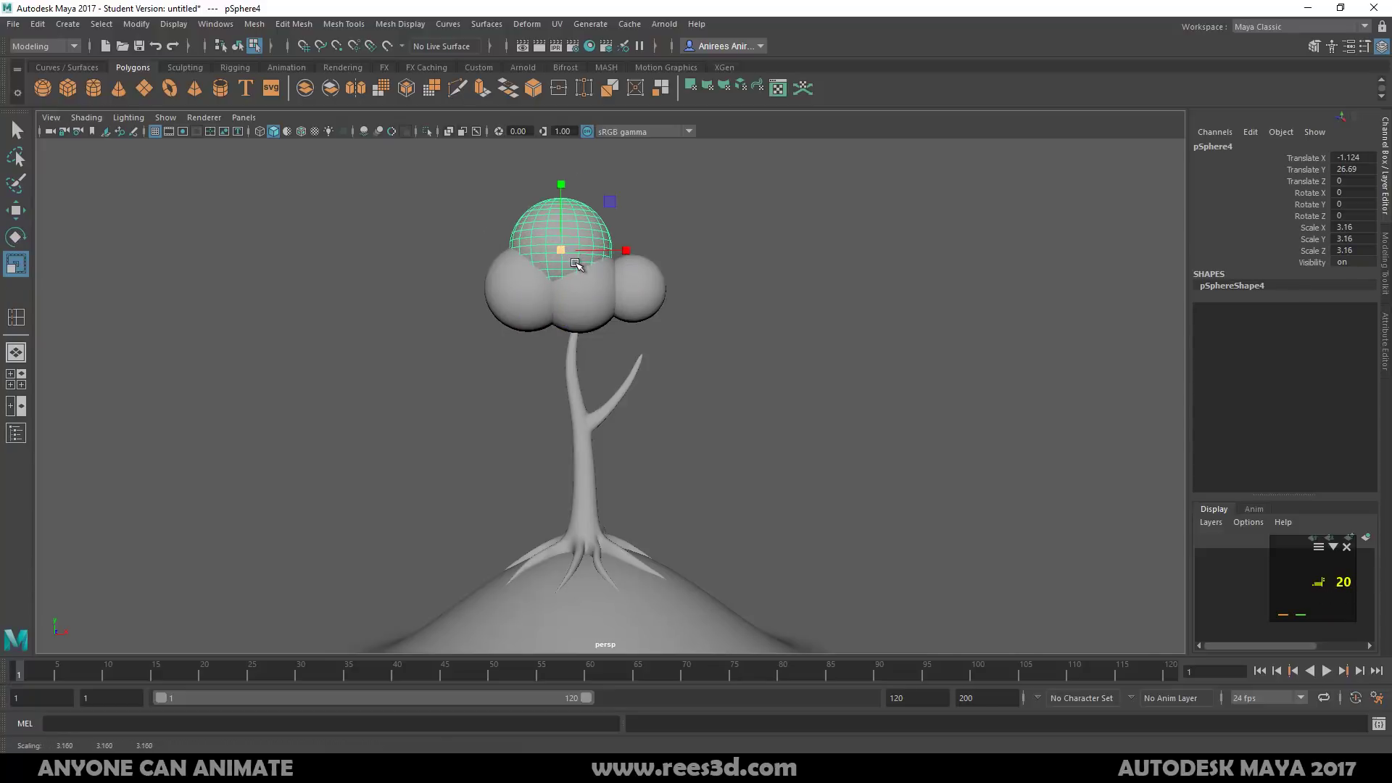
Duplicate the upper sphere, move the copy to X 1.913, and scale it down to 2.408
key("ctrl+d")
key("w")
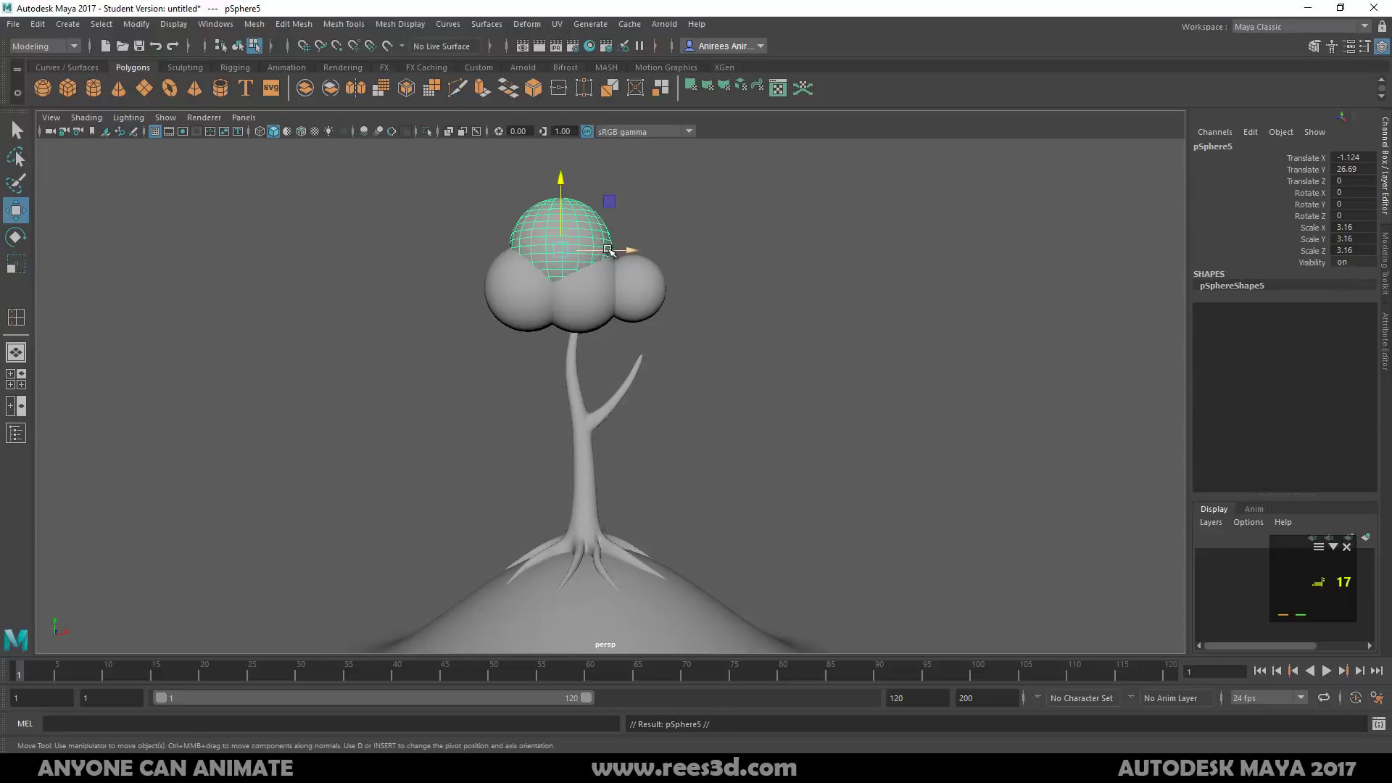
mouse_move(596, 260)
left_mouse_down()
mouse_move(657, 263)
mouse_move(586, 263)
left_mouse_up()
key("r")
Duplicate the 2.408 sphere, lower the copy to Y 22.349, and shift it sideways towards the trunk
key("ctrl+d")
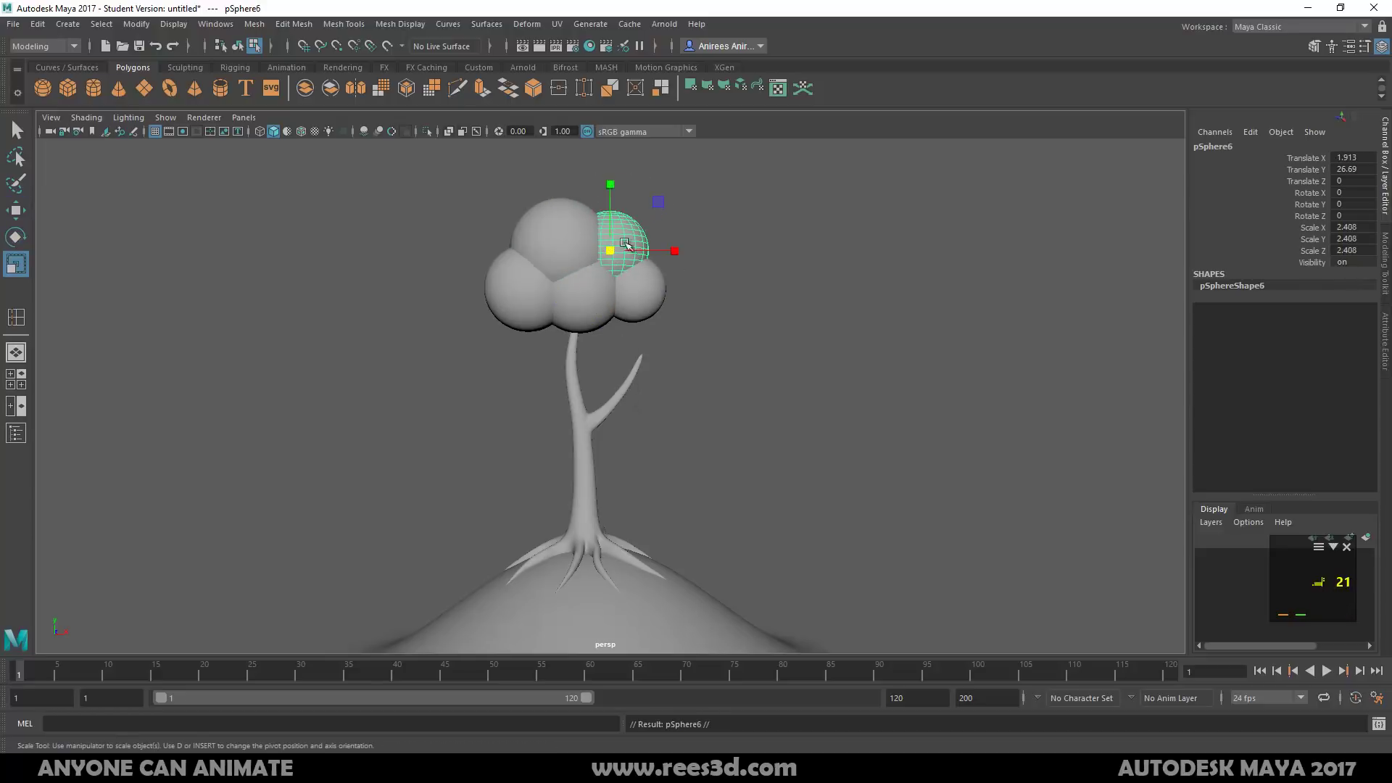
key("w")
left_click_drag(611, 190, 604, 264)
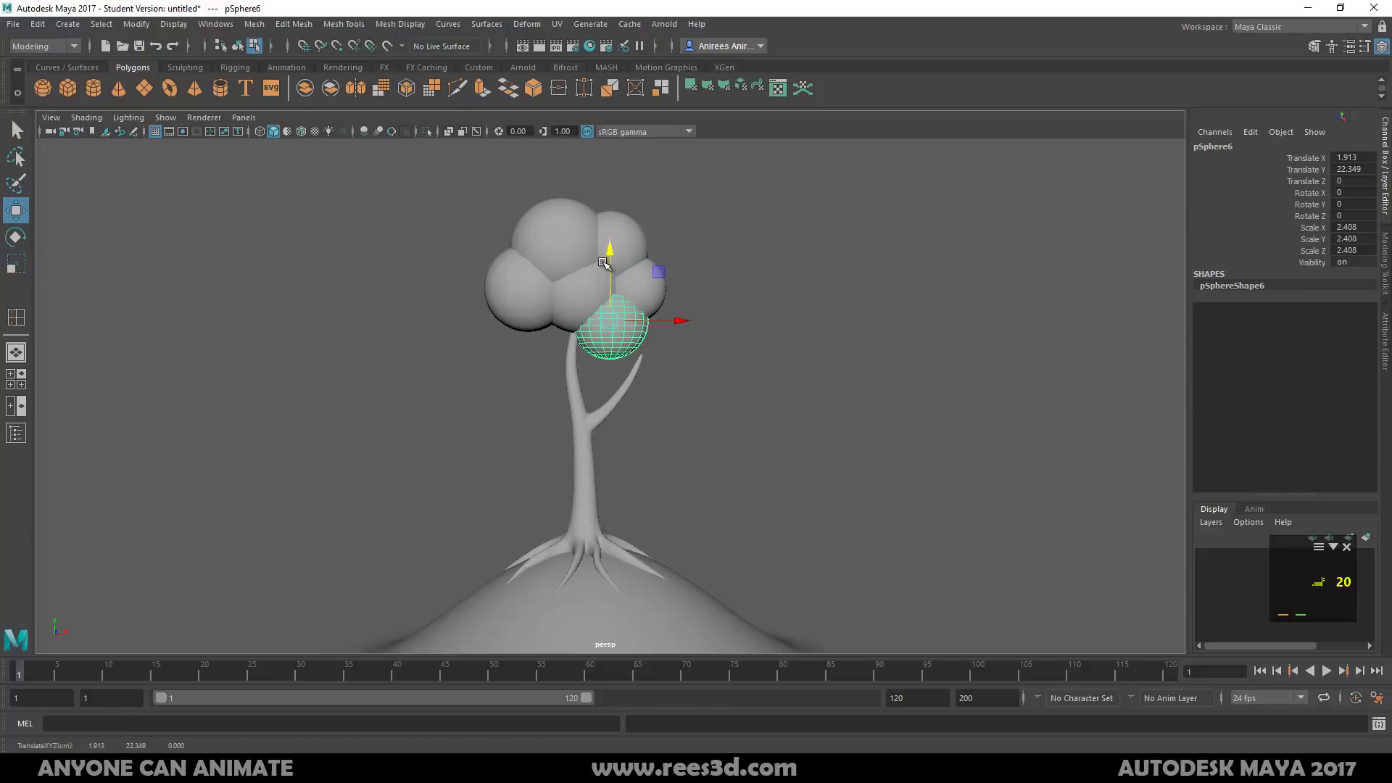
left_click_drag(680, 331, 566, 327)
Duplicate the lower sphere, move the copy to X -2.168, and scale it up to 2.977
key("ctrl+d")
key("e")
key("r")
Duplicate the large lower sphere, place the copy at X -4.238 and Y 26.934 in the crown's upper corner, and scale it down slightly
key("ctrl+d")
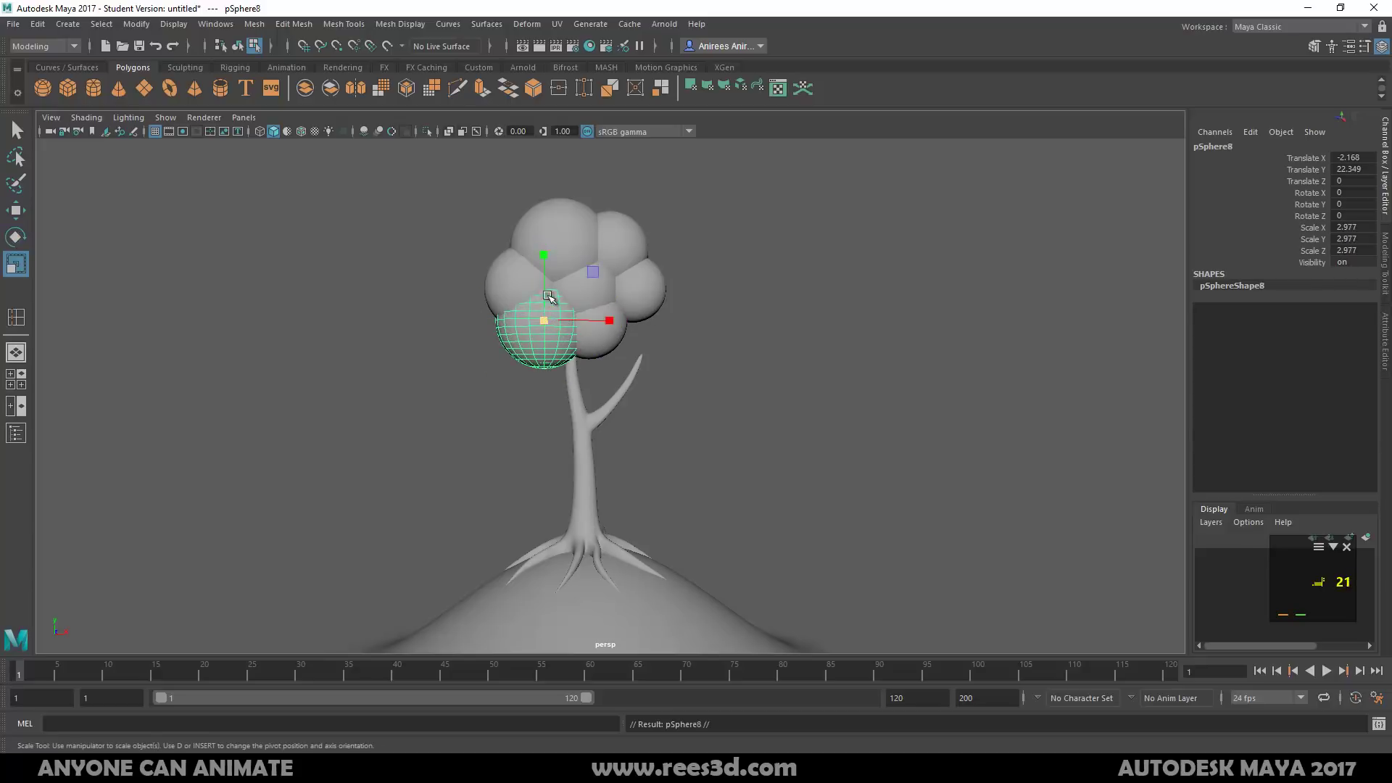
key("w")
left_click_drag(546, 261, 543, 211)
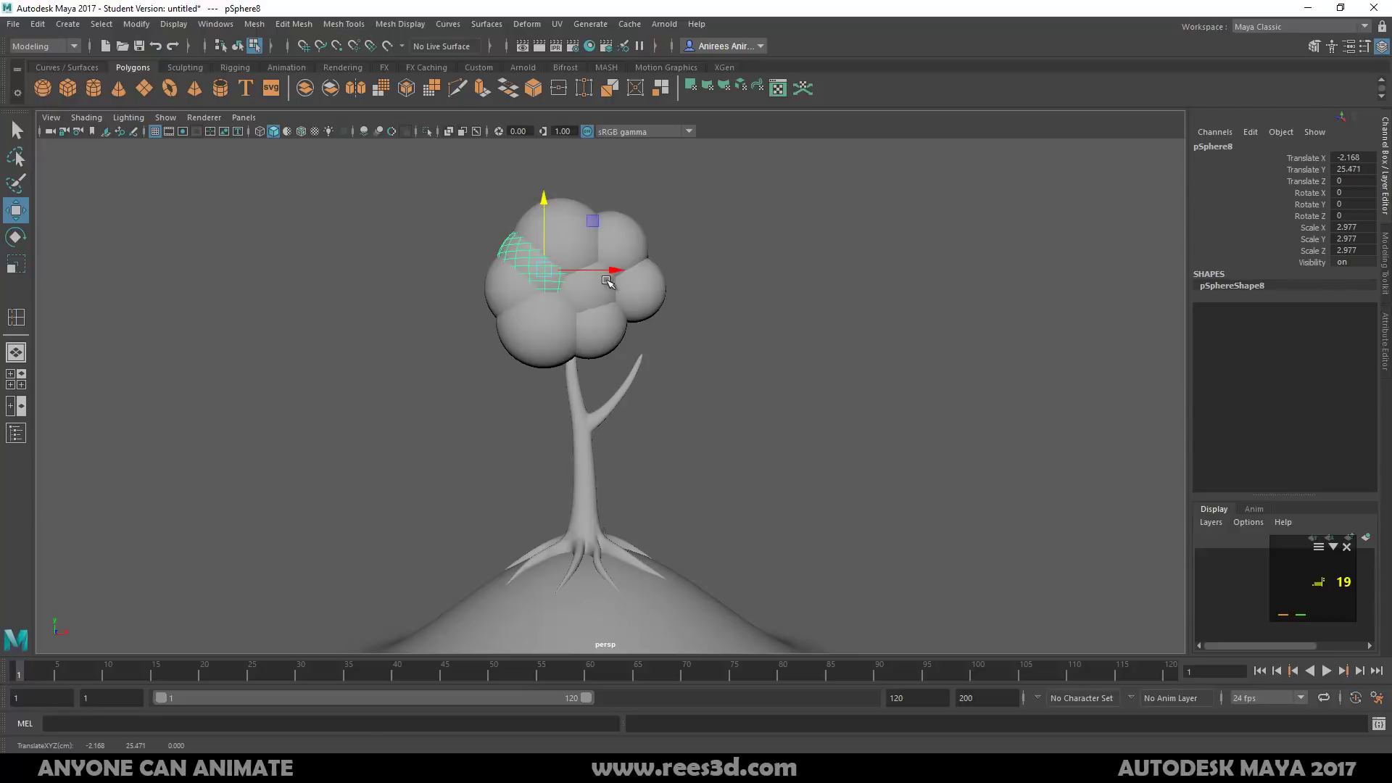
left_click_drag(608, 281, 574, 262)
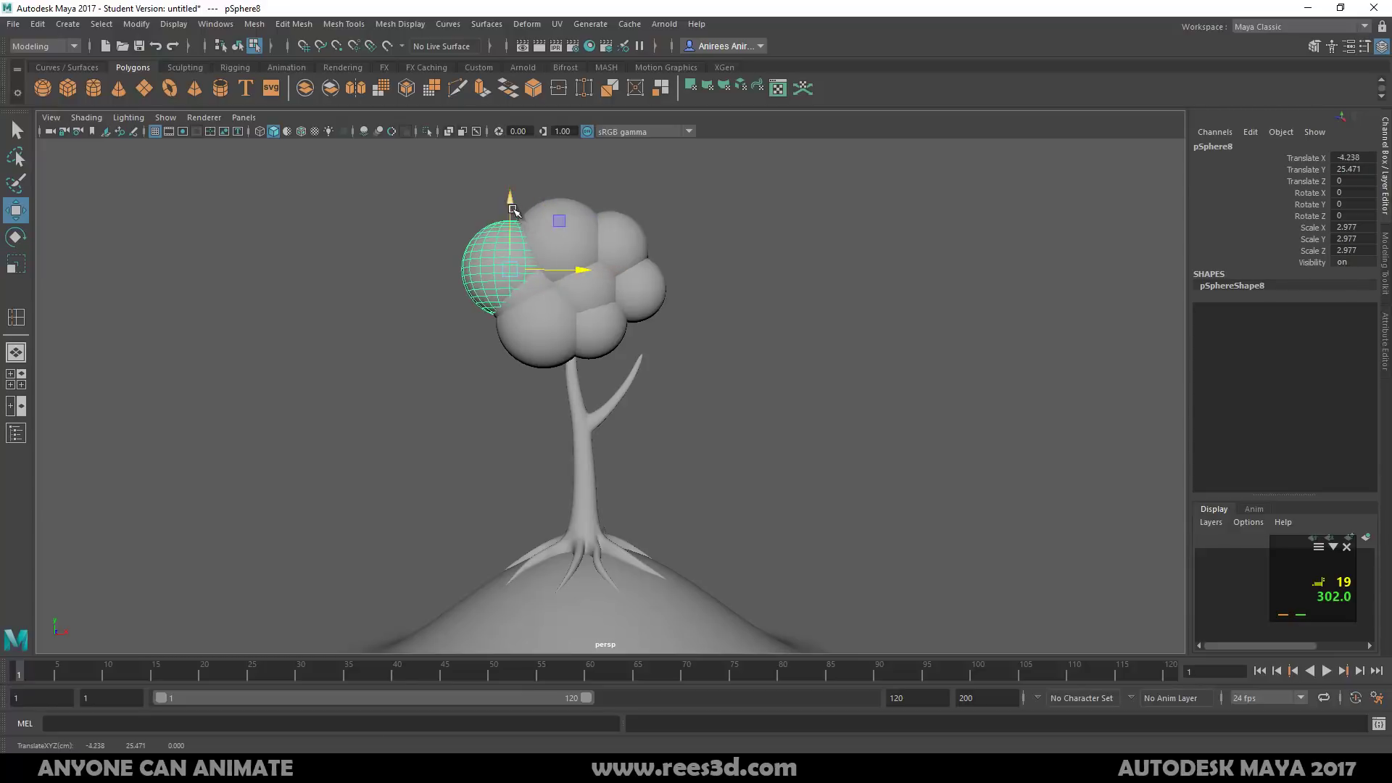
left_click_drag(513, 210, 511, 186)
key("r")
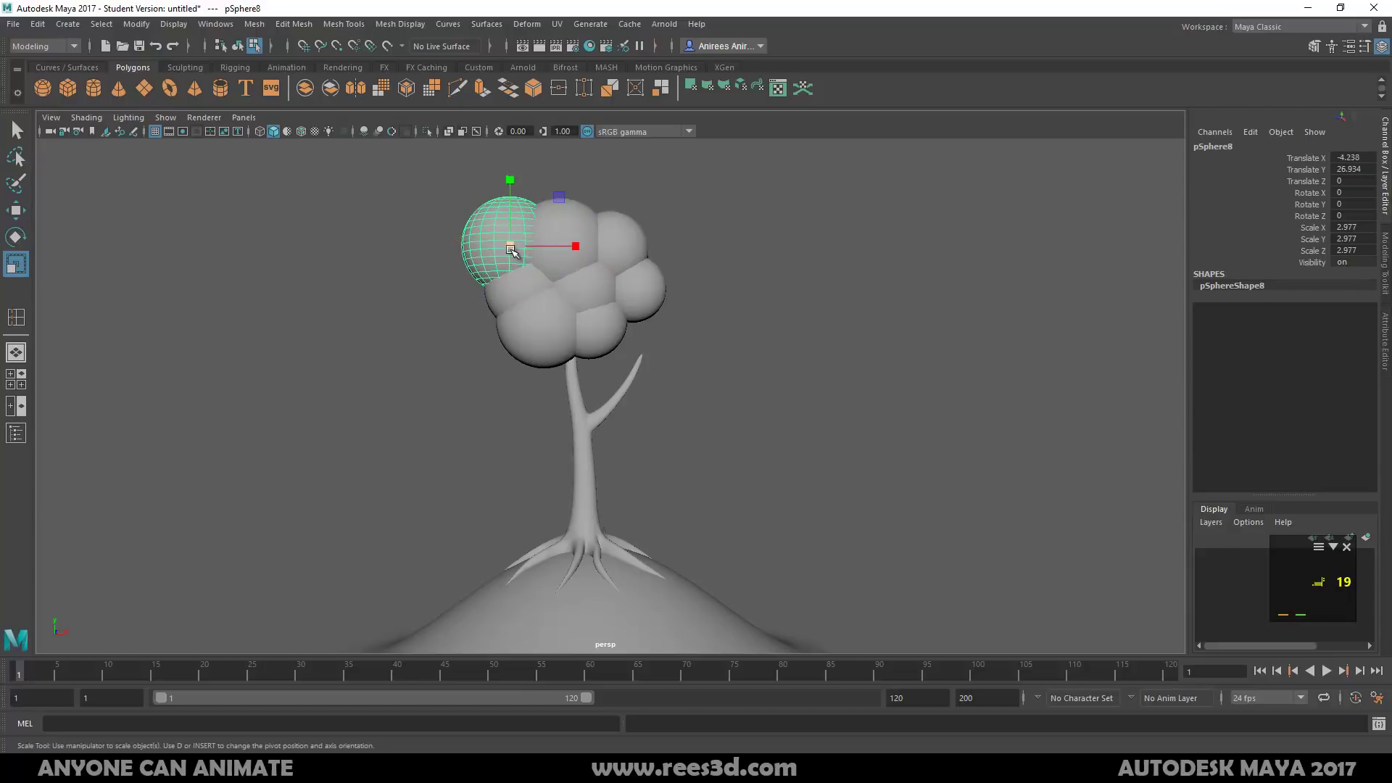
left_click_drag(511, 249, 500, 252)
key("w")
left_click(718, 351)
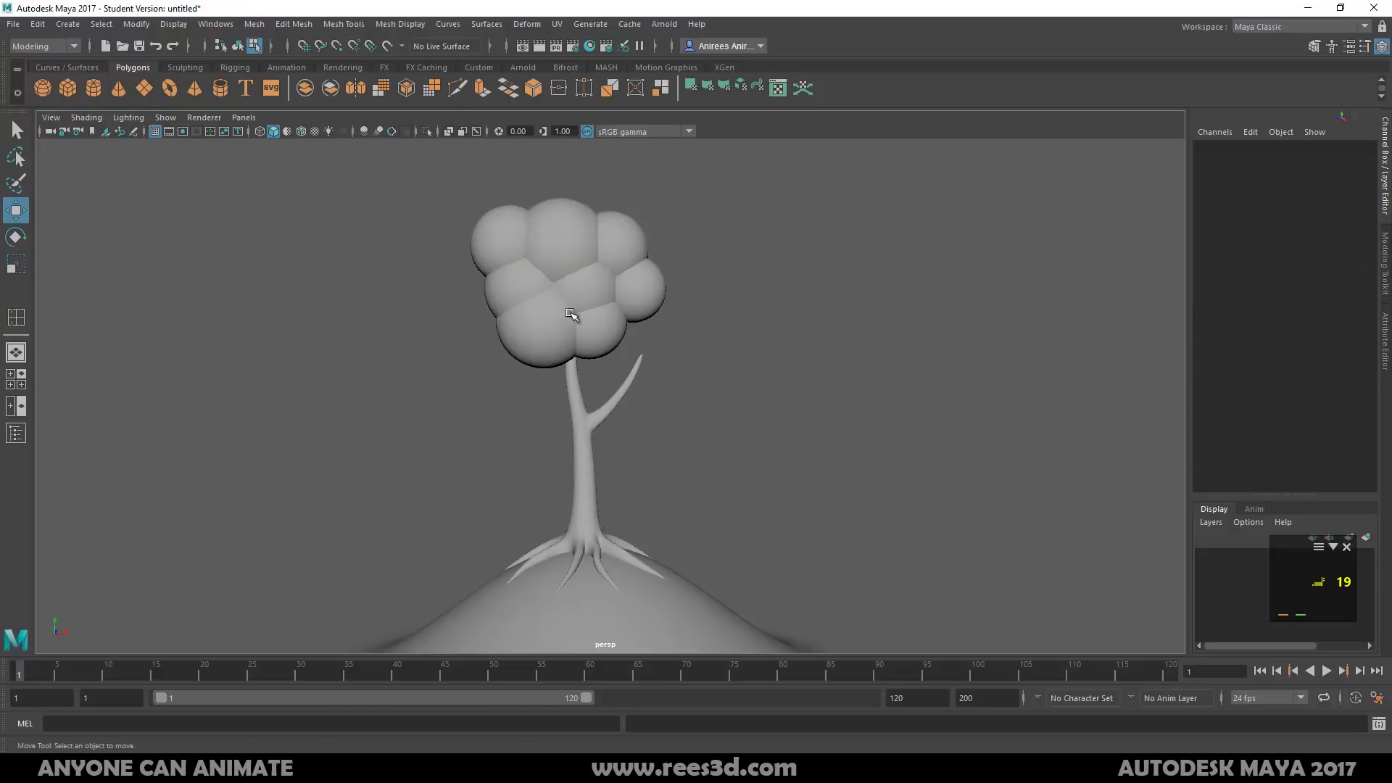
Select the central foliage sphere and move it forward to Z 2.08, out of the flat cluster
right_click_drag(596, 290, 586, 373)
left_click_drag(586, 373, 500, 361, "alt")
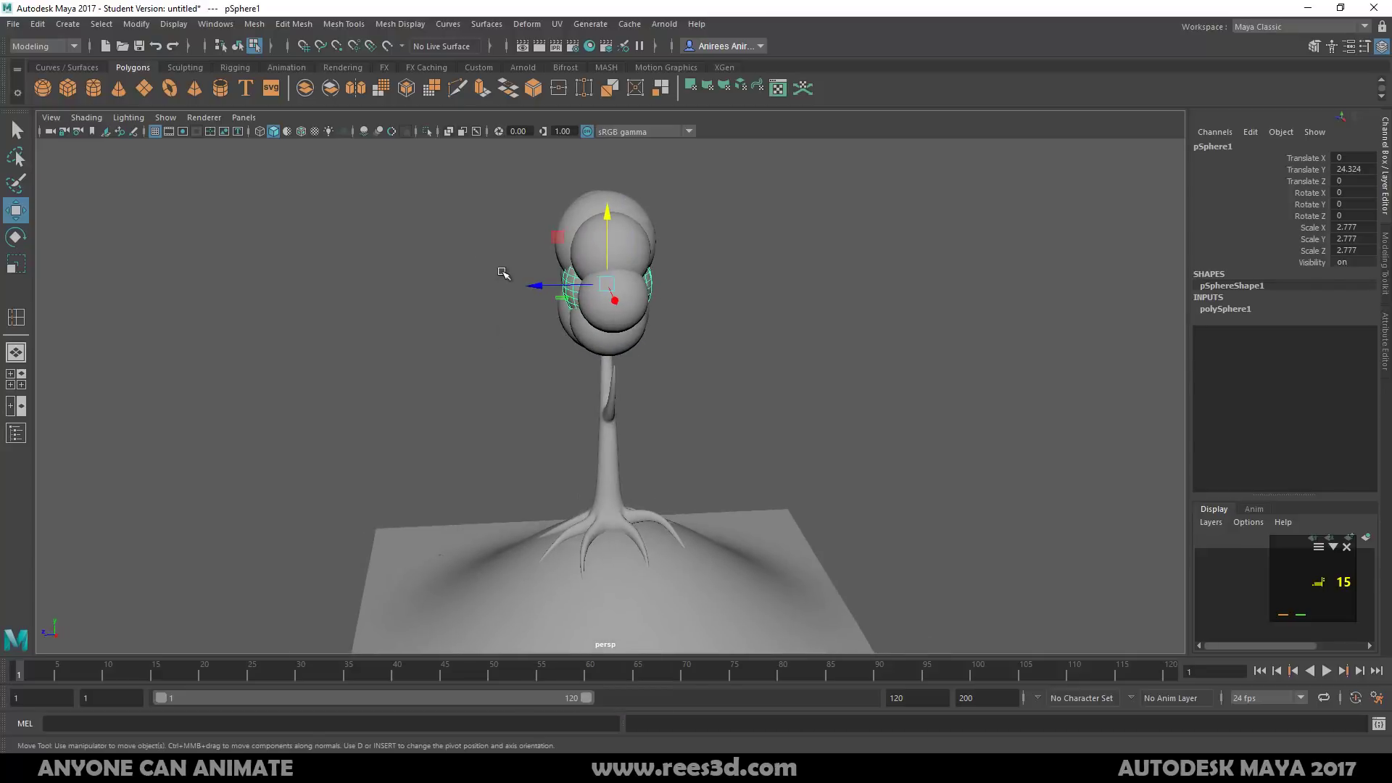
left_click_drag(536, 288, 724, 308)
Duplicate the front sphere, place the copy at X -3.395 and Y 25.499, and scale it down to 1.566
key("ctrl+d")
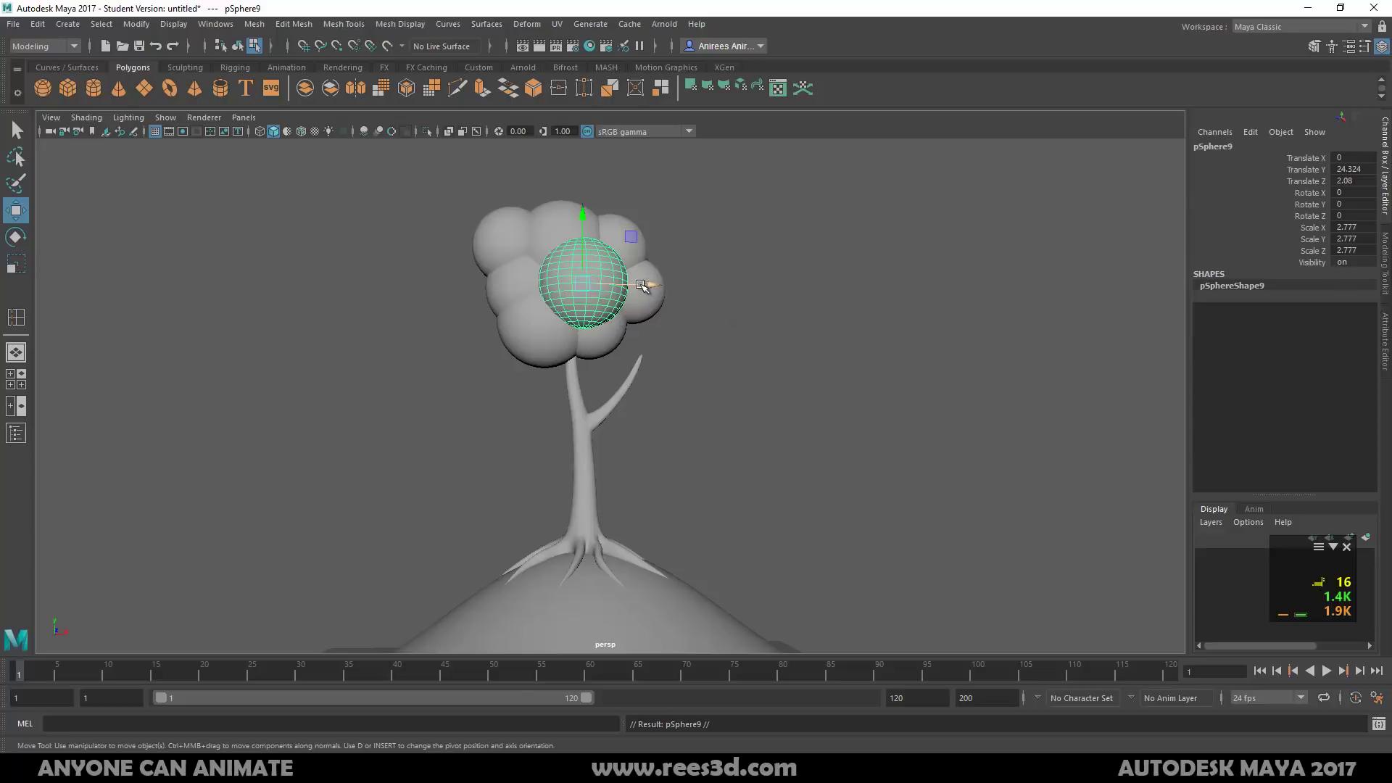
left_click_drag(648, 285, 503, 277)
key("e")
key("r")
key("w")
left_click_drag(528, 224, 528, 210)
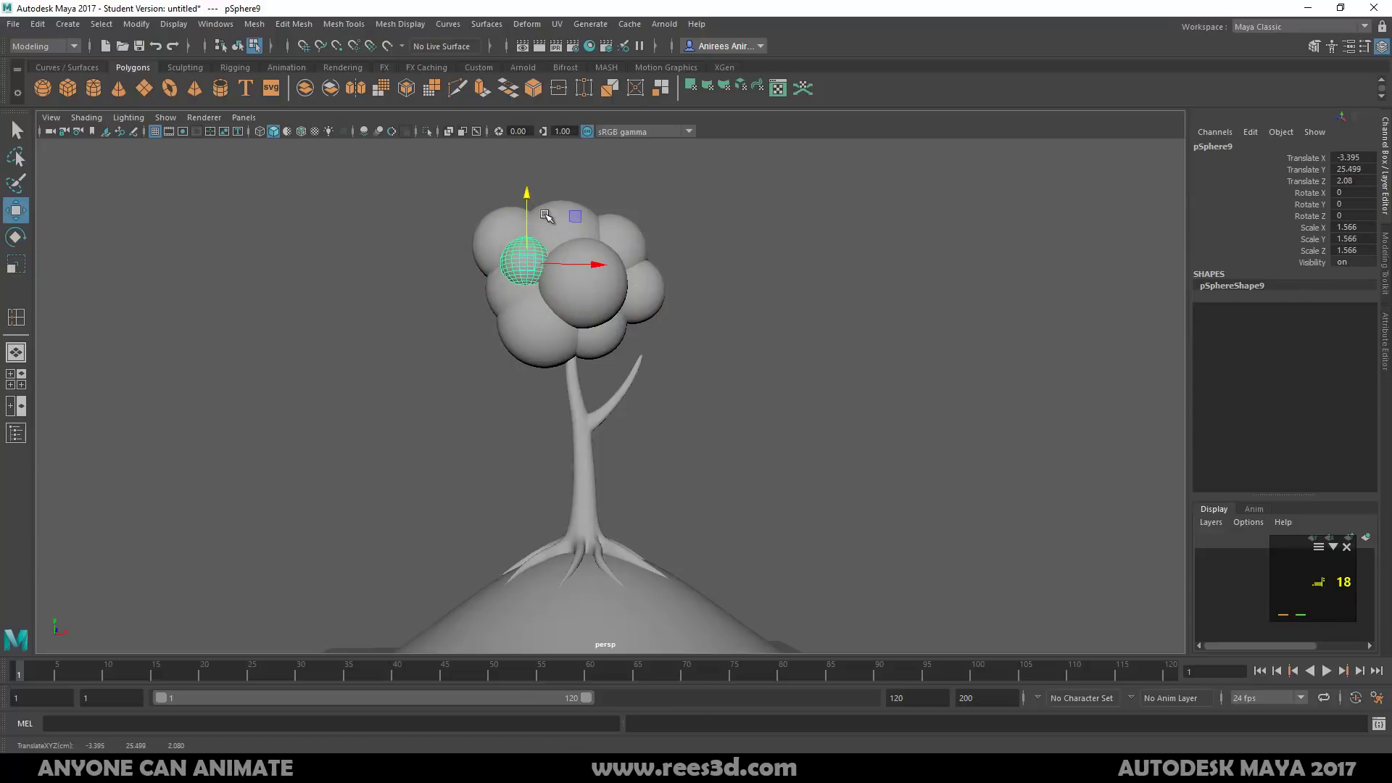
Return to object selection, duplicate the large front foliage sphere, and move the copy to the crown's back side at Z -2.629
left_click_drag(516, 391, 689, 312, "alt")
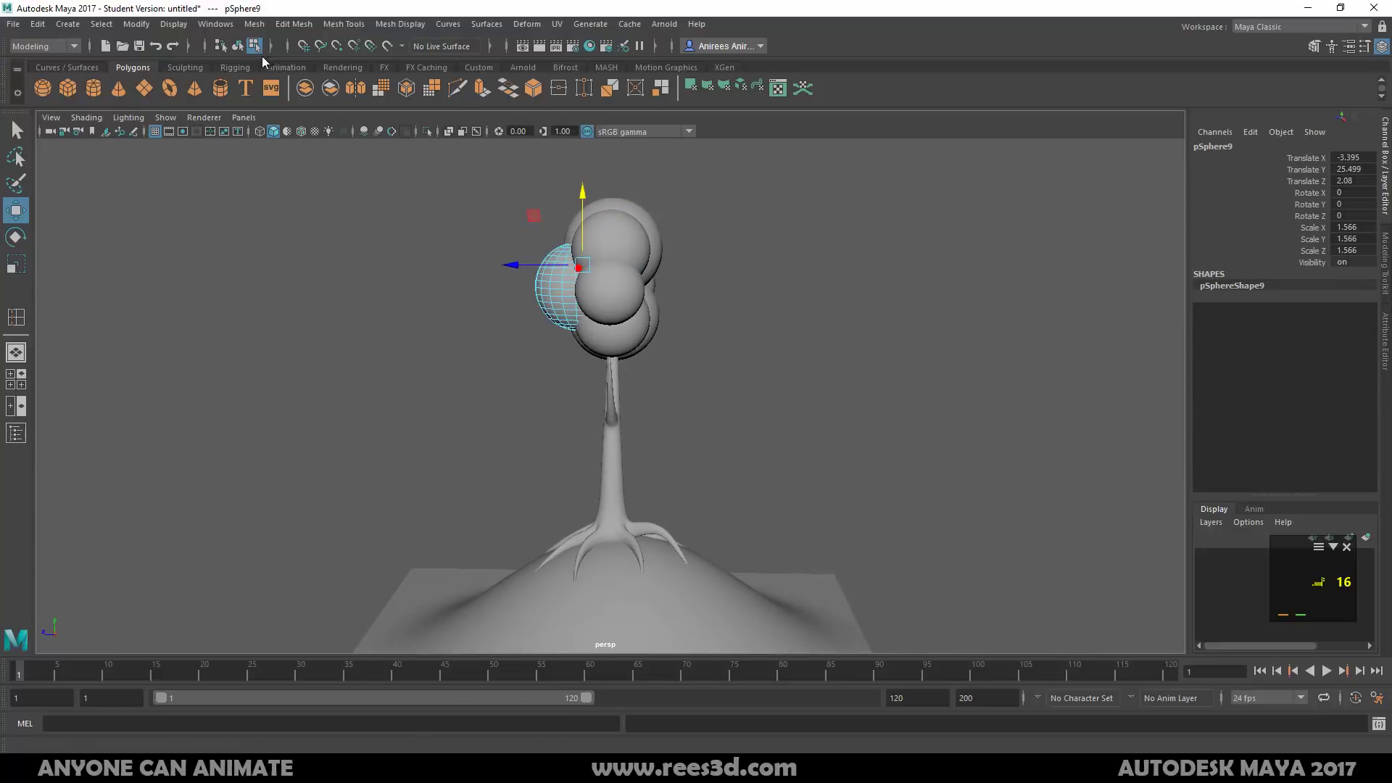
left_click(237, 46)
left_click(545, 282)
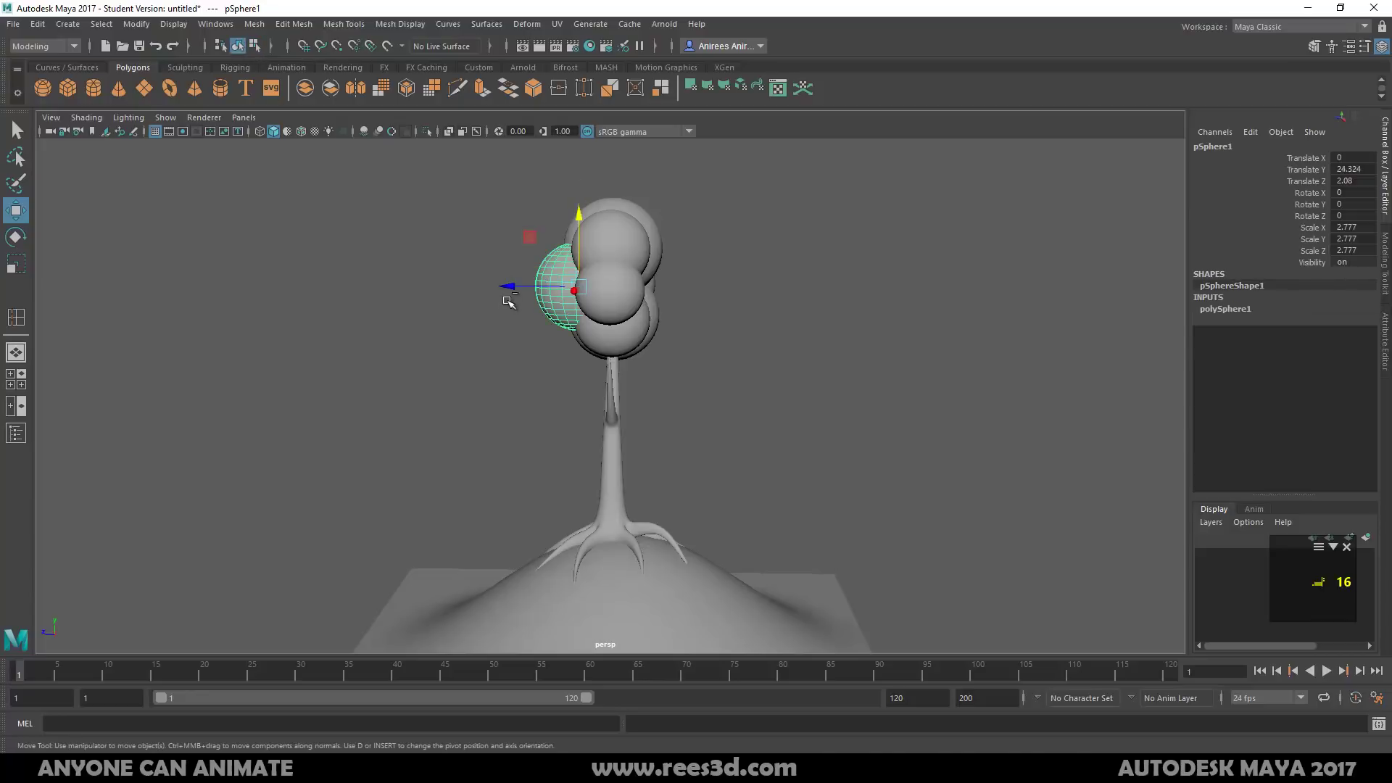
key("ctrl+d")
left_click_drag(527, 285, 685, 286)
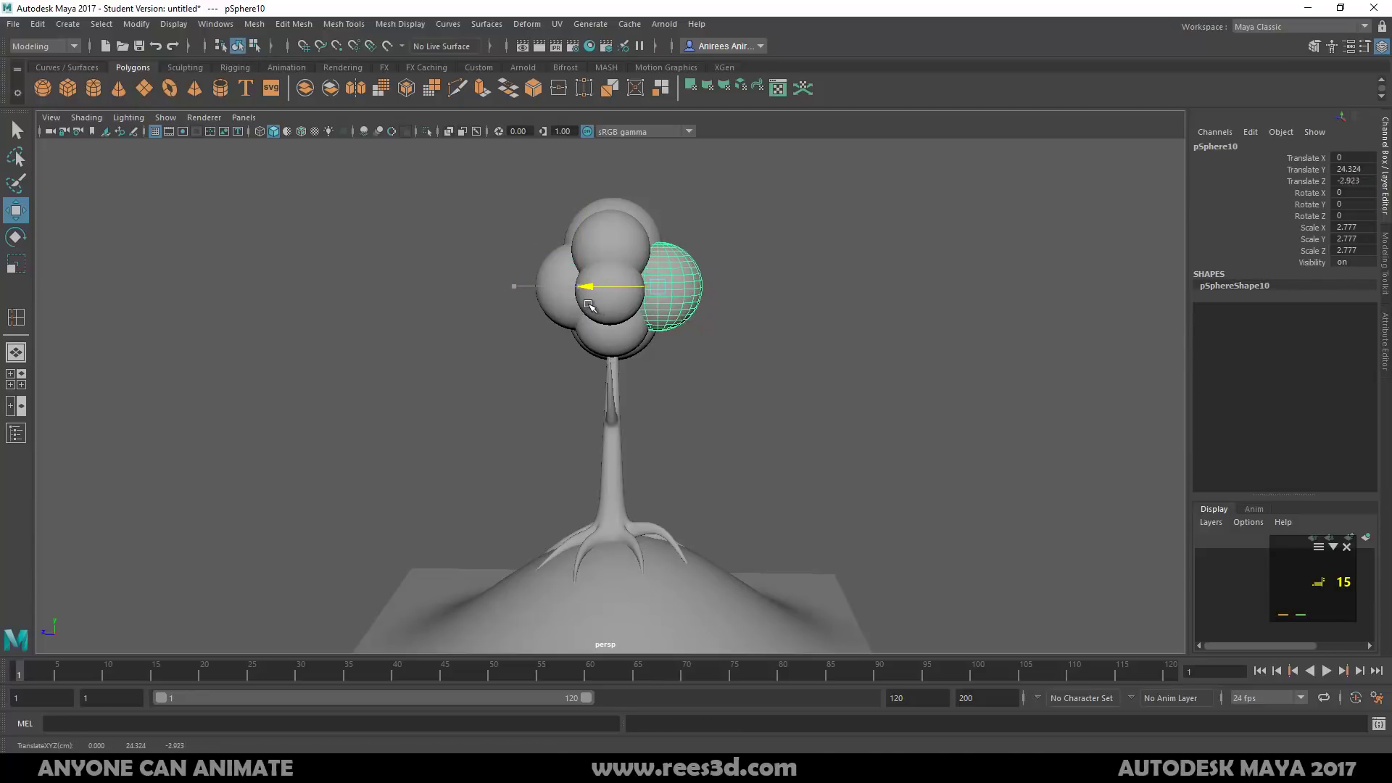
left_click_drag(655, 348, 496, 347, "alt")
left_click_drag(663, 299, 653, 298)
left_click_drag(653, 298, 715, 327, "alt")
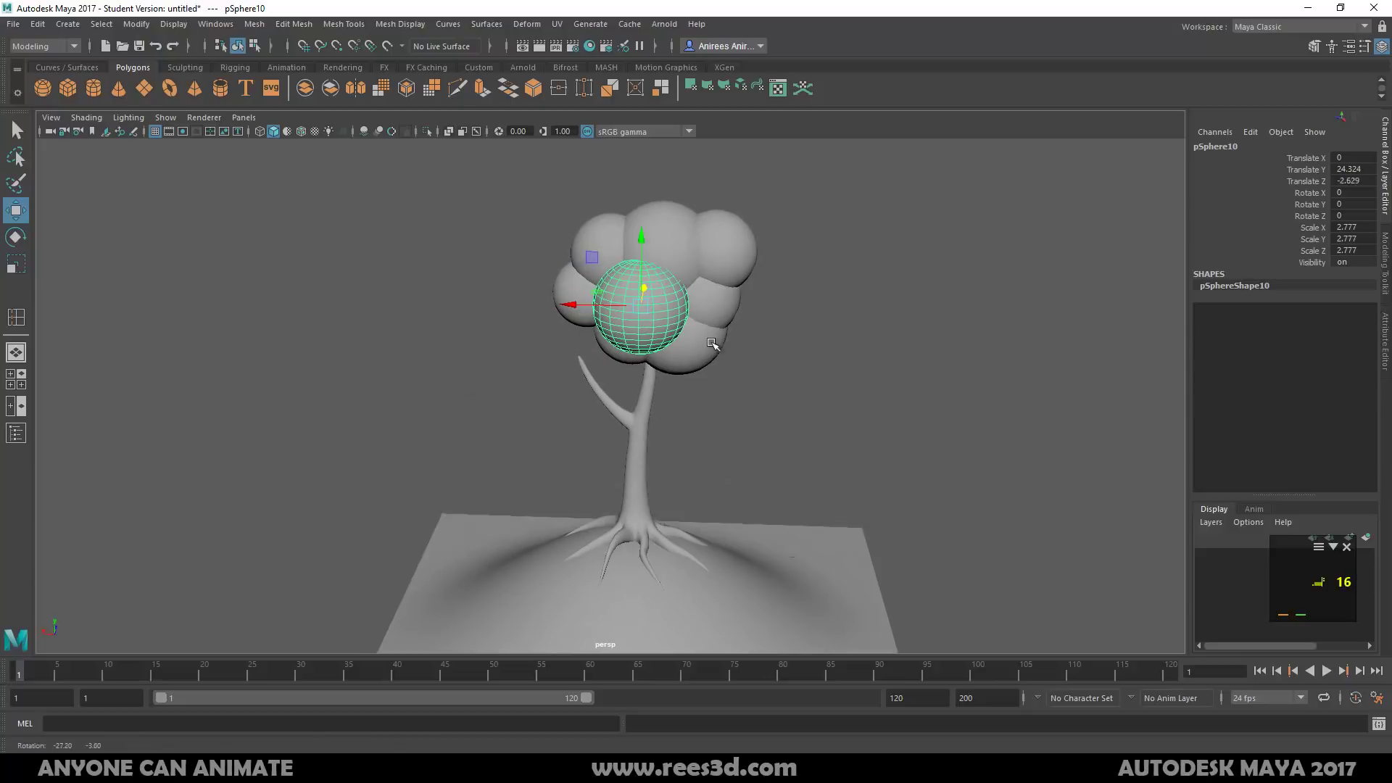
Duplicate the rear sphere, place the copy at X -2.652 and Y 26.151, and scale it down to 1.91
key("ctrl+d")
left_click_drag(577, 309, 611, 309)
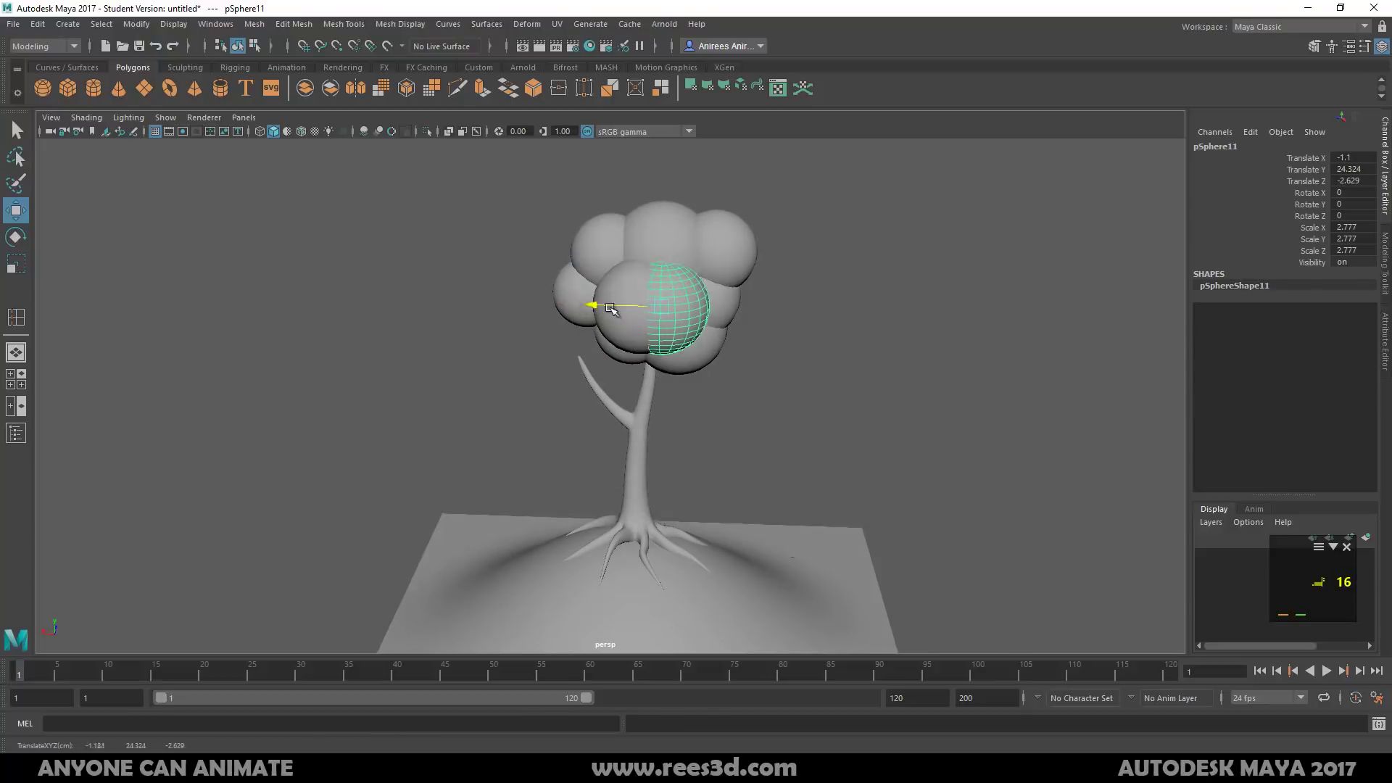
key("r")
left_click_drag(695, 309, 684, 310)
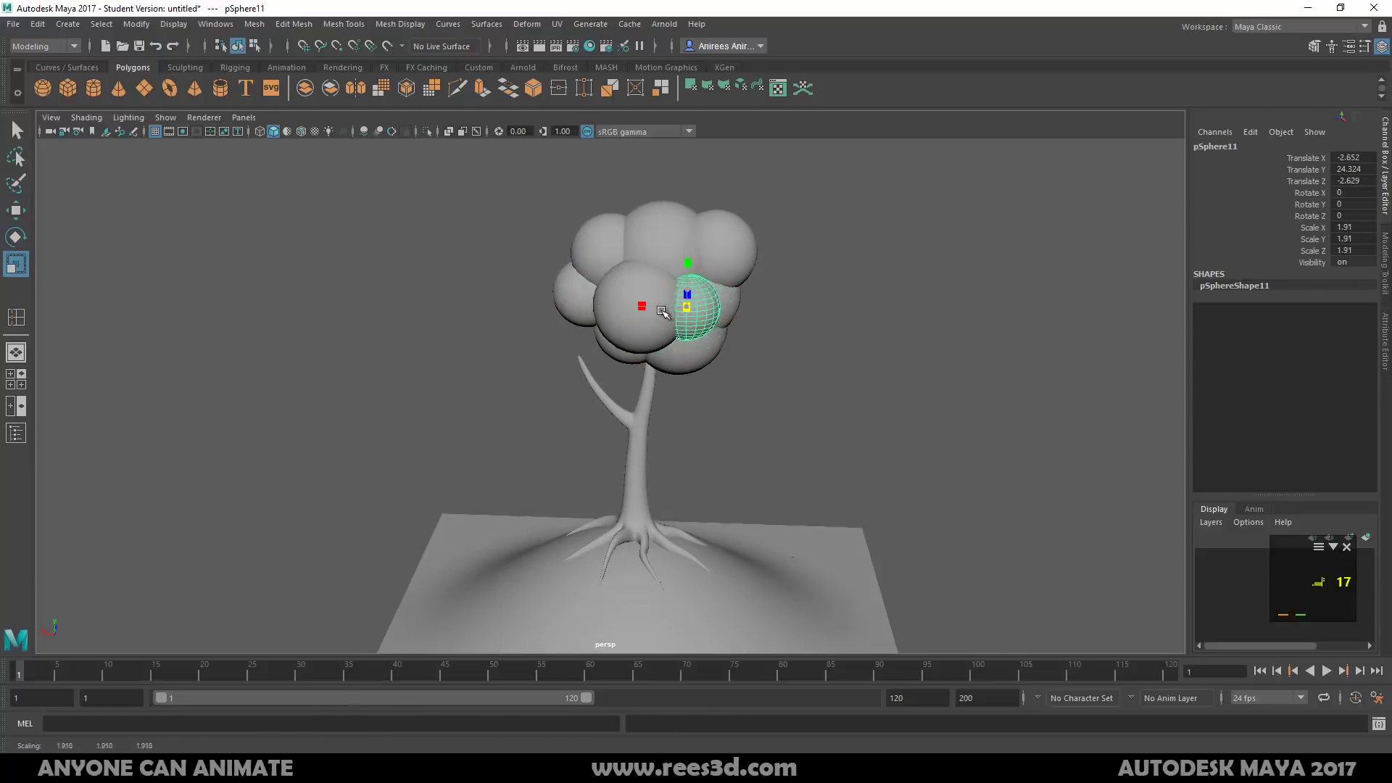
key("w")
left_click_drag(689, 258, 689, 225)
left_click_drag(672, 315, 859, 310, "alt")
left_click_drag(645, 343, 786, 329, "alt")
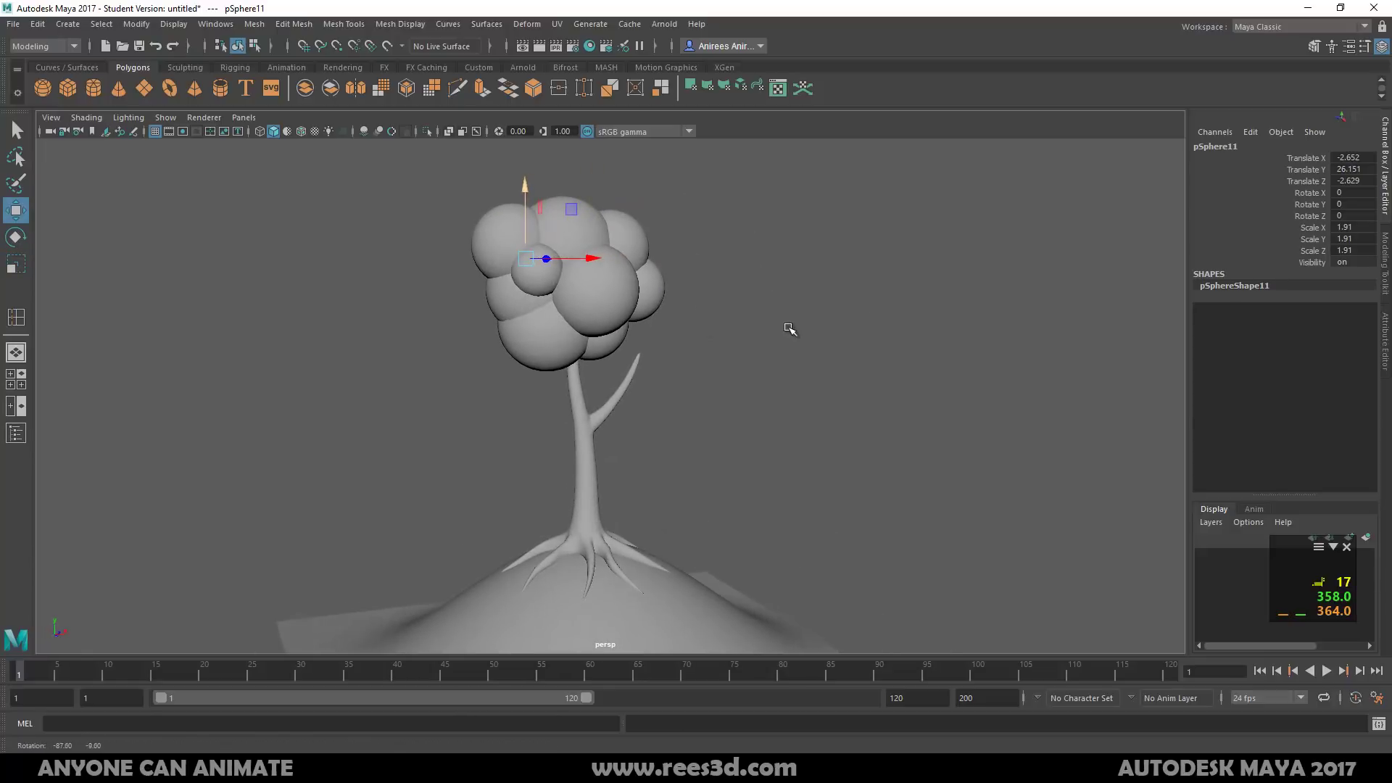
Duplicate the crown's lower sphere above the branch, place the copy on the branch tip at X 3.42 and Y 18.814, and scale it to 1.808
mouse_move(568, 351)
left_mouse_down("alt")
mouse_move(257, 370)
mouse_move(198, 348)
mouse_move(450, 326)
mouse_move(563, 340)
mouse_move(419, 333)
mouse_move(575, 365)
mouse_move(551, 356)
left_mouse_up("alt")
left_click(568, 344)
left_click(611, 349)
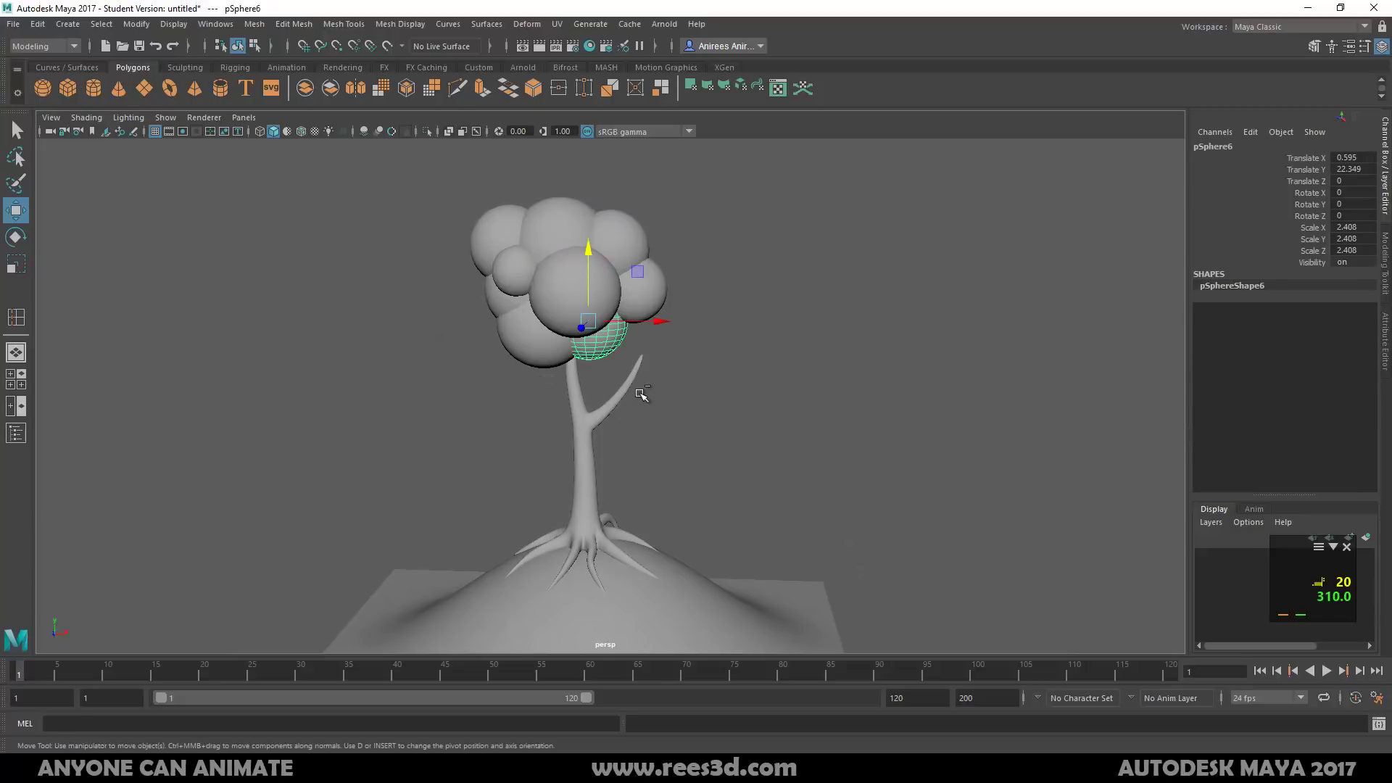
key("ctrl+d")
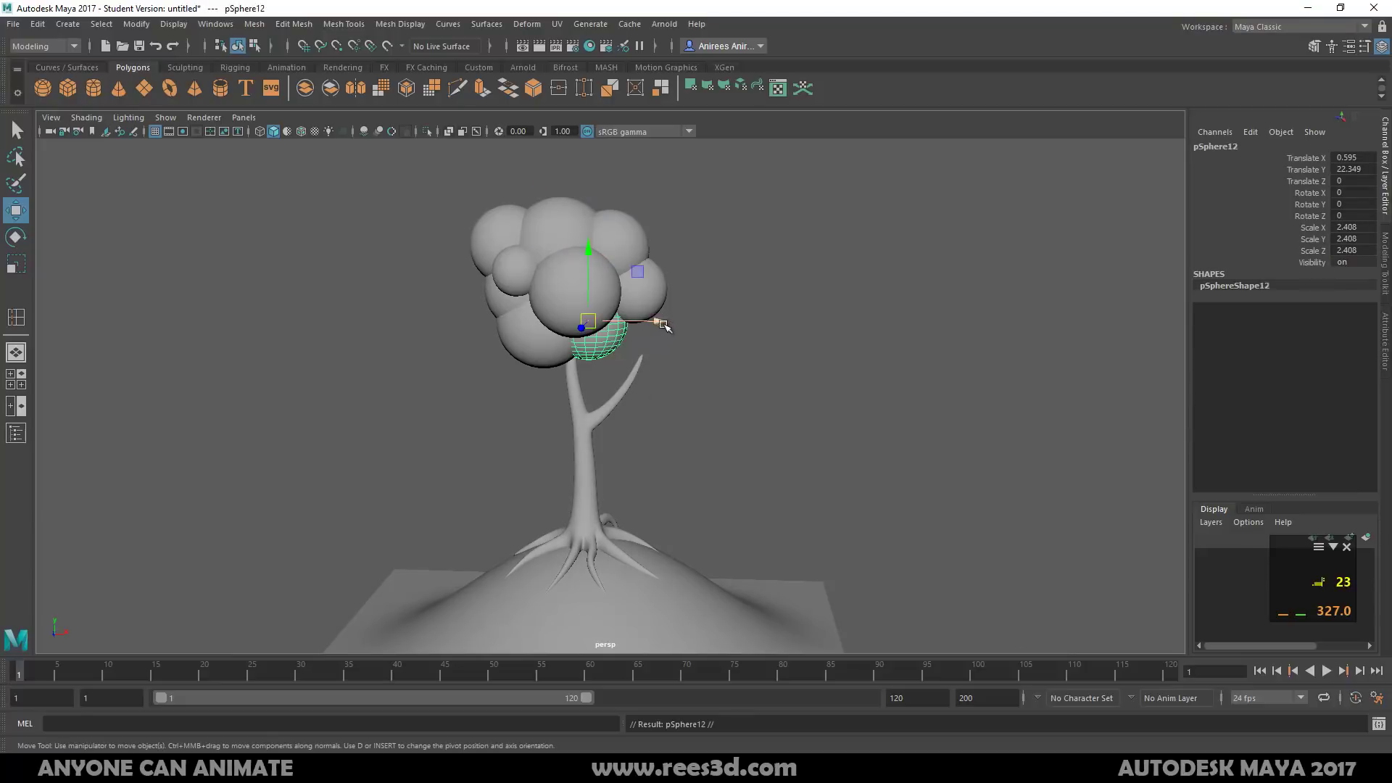
left_click_drag(659, 321, 720, 347)
left_click_drag(650, 267, 676, 371)
key("r")
key("w")
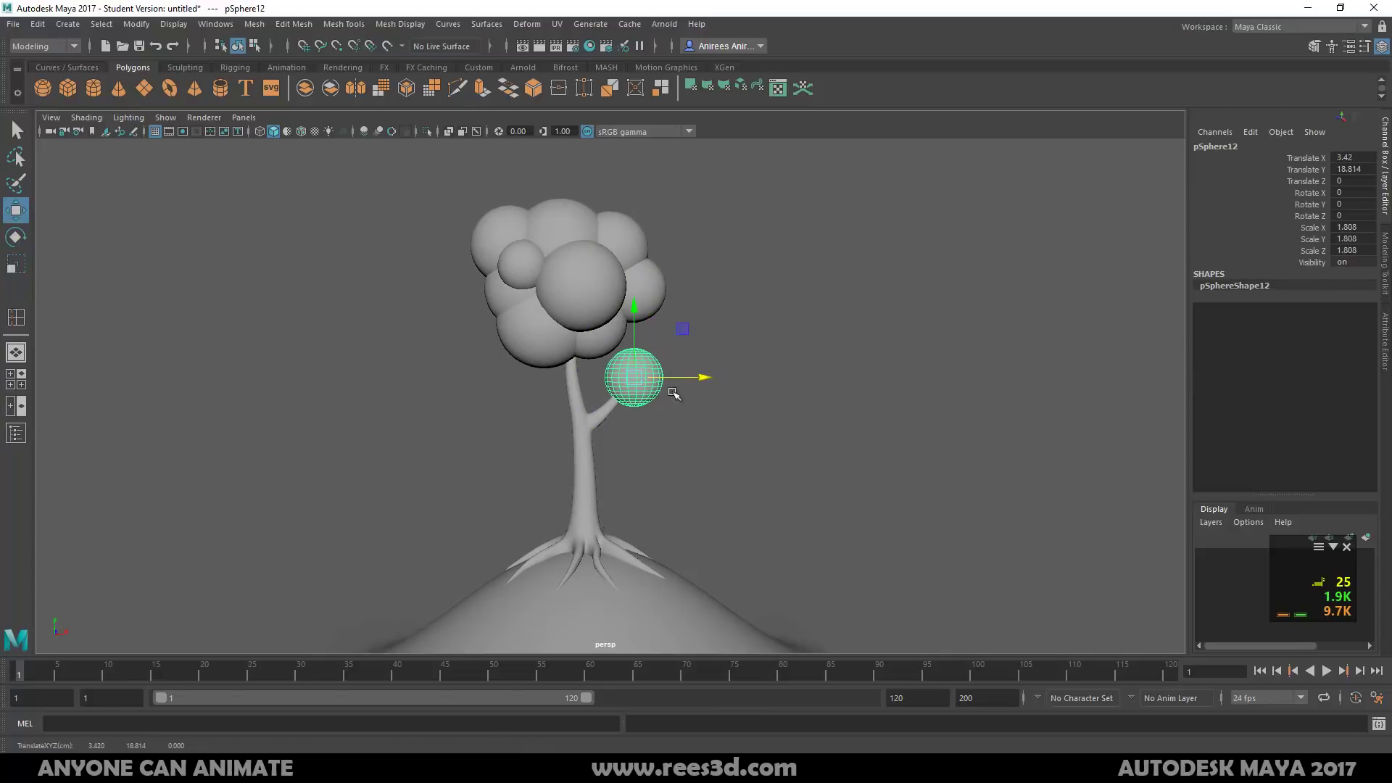
Duplicate the branch-tip sphere into two smaller spheres scaled to 1.155, one on each side of it, with the trunk-side copy at X 1.605
key("ctrl+d")
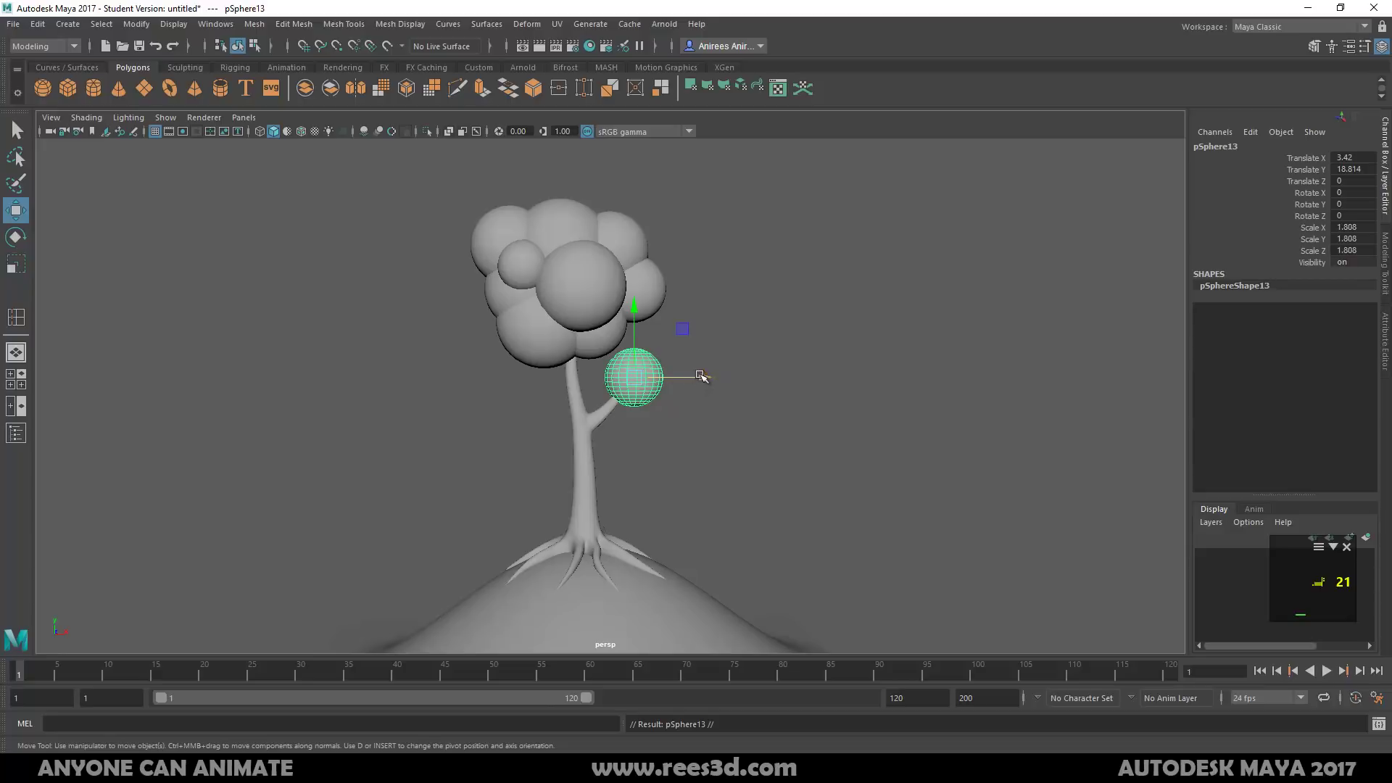
left_click_drag(701, 376, 653, 376)
key("e")
key("r")
key("w")
key("ctrl+d")
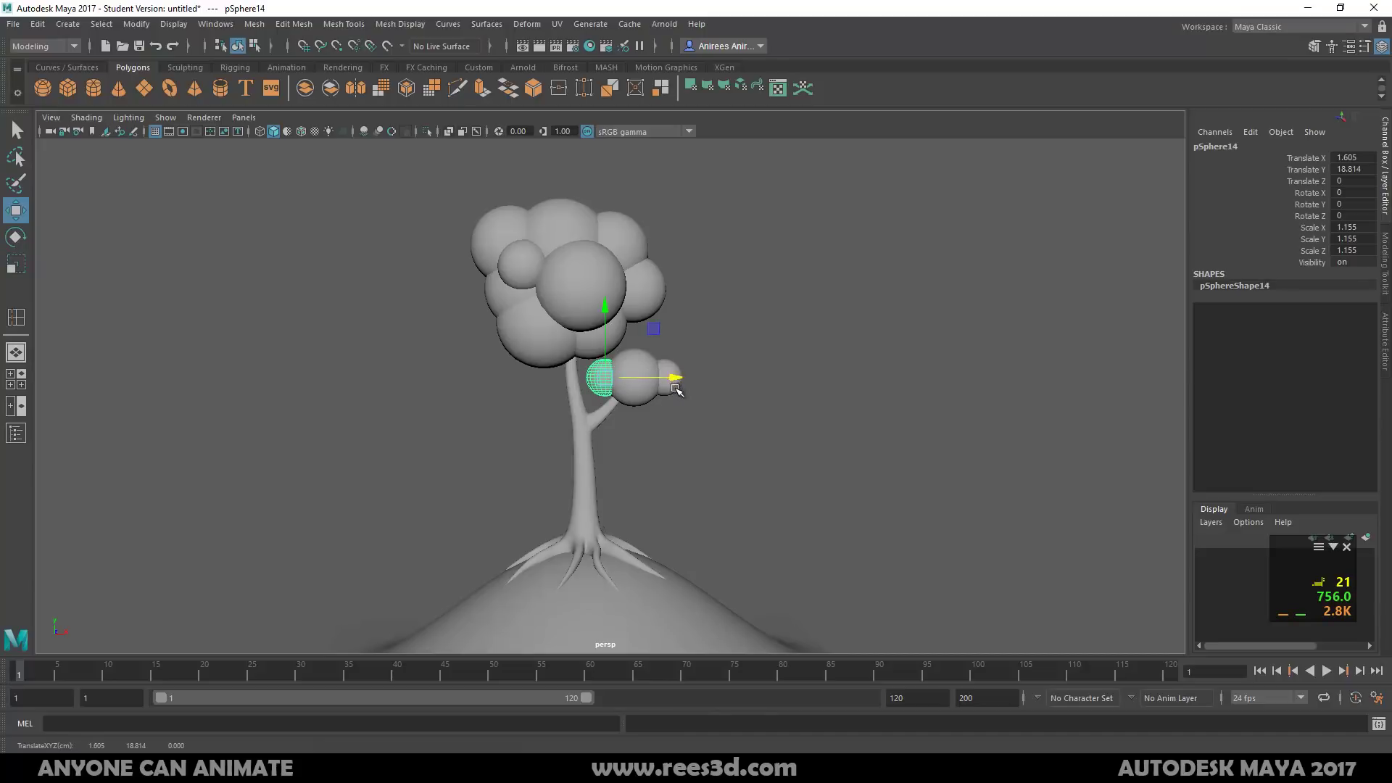
Duplicate the small trunk-side sphere, place the copy above the branch cluster at X 4.39 and Y 20.255, and scale it up to 1.546
key("ctrl+d")
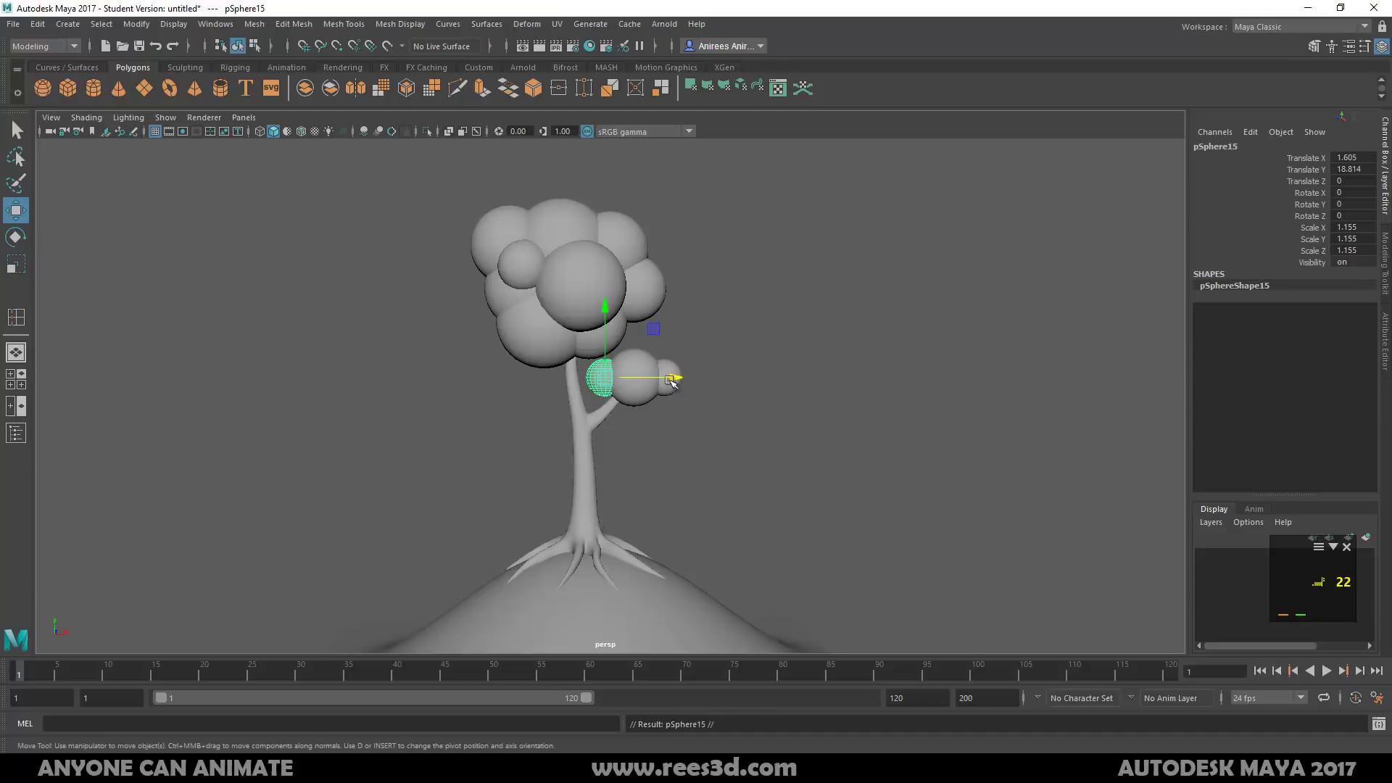
left_click_drag(675, 378, 686, 381)
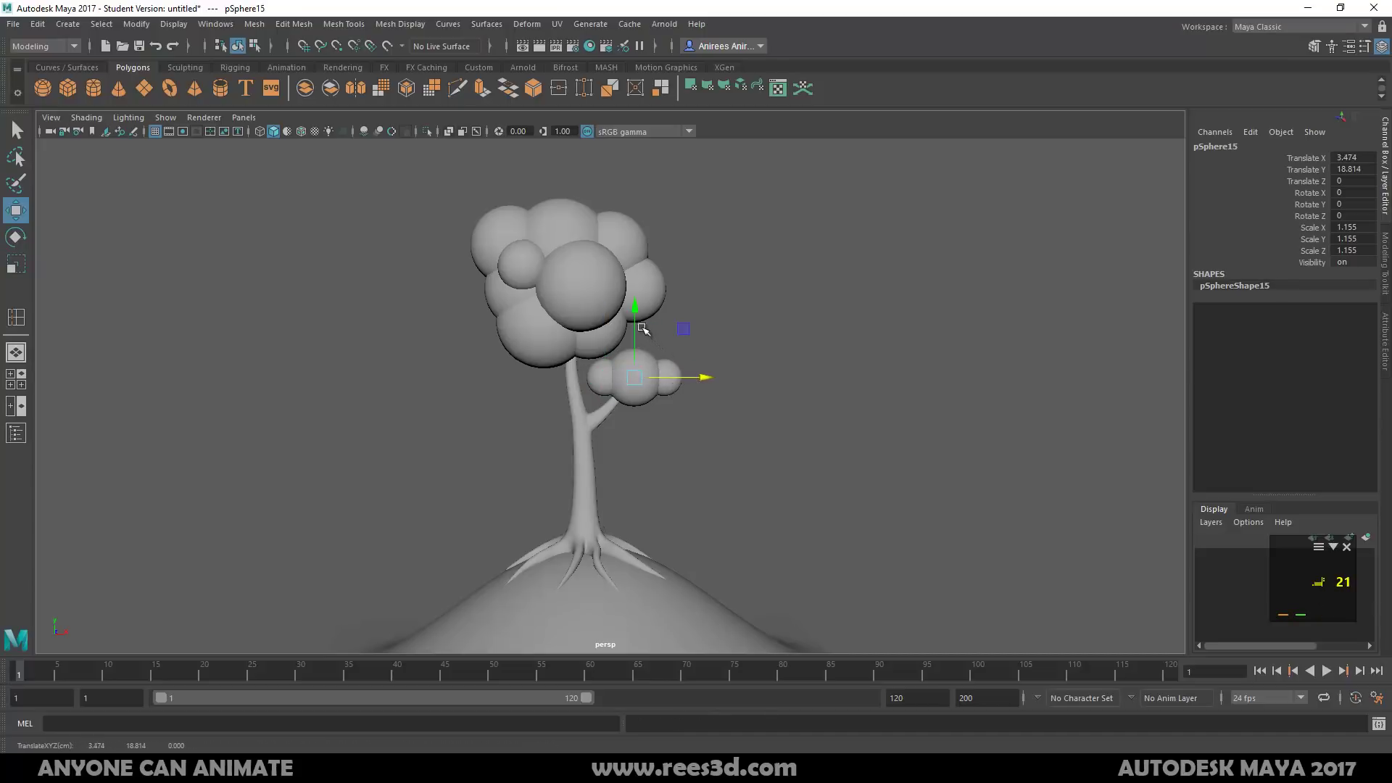
left_click_drag(643, 328, 643, 302)
left_click_drag(705, 357, 667, 359)
key("e")
key("r")
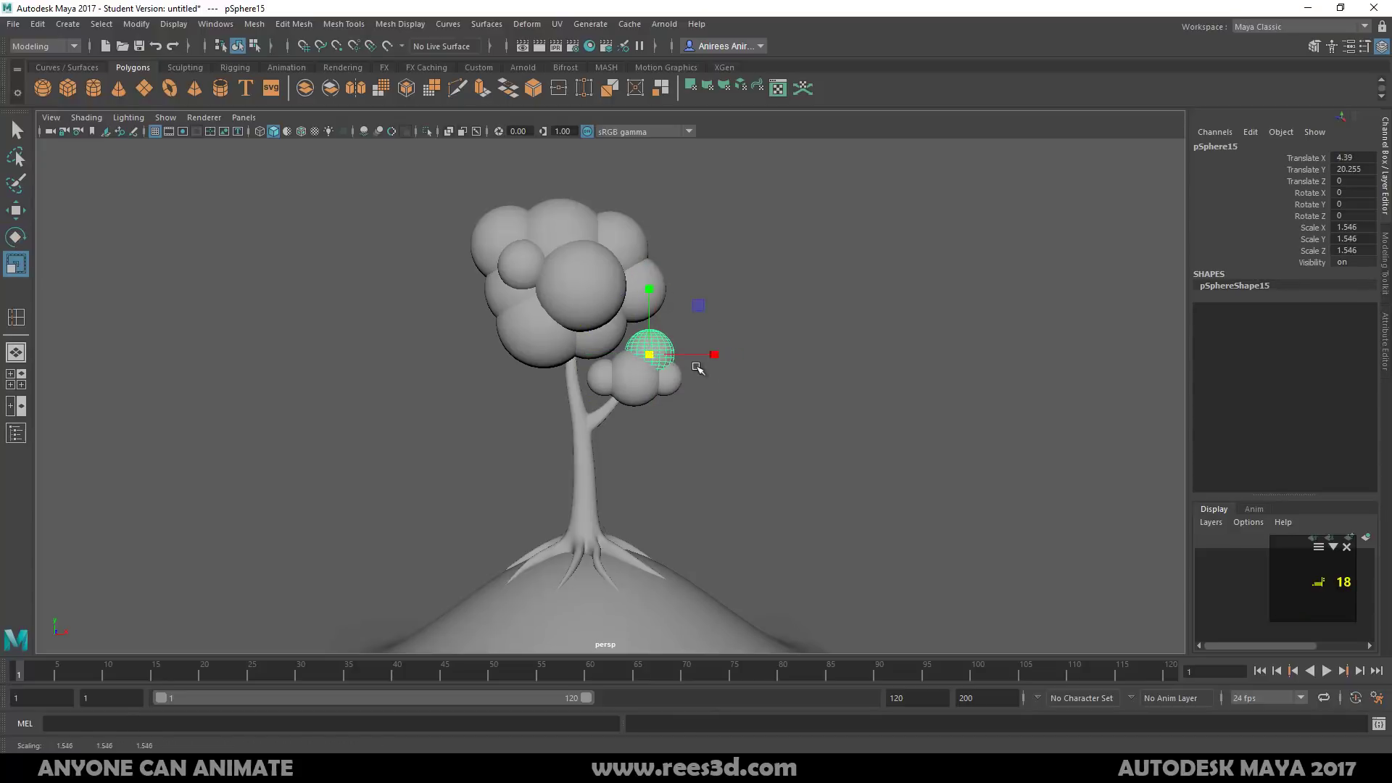
key("w")
Duplicate the upper branch sphere, lower the copy to Y 17.684 beneath the cluster, and scale it down to 1.285
key("ctrl+d")
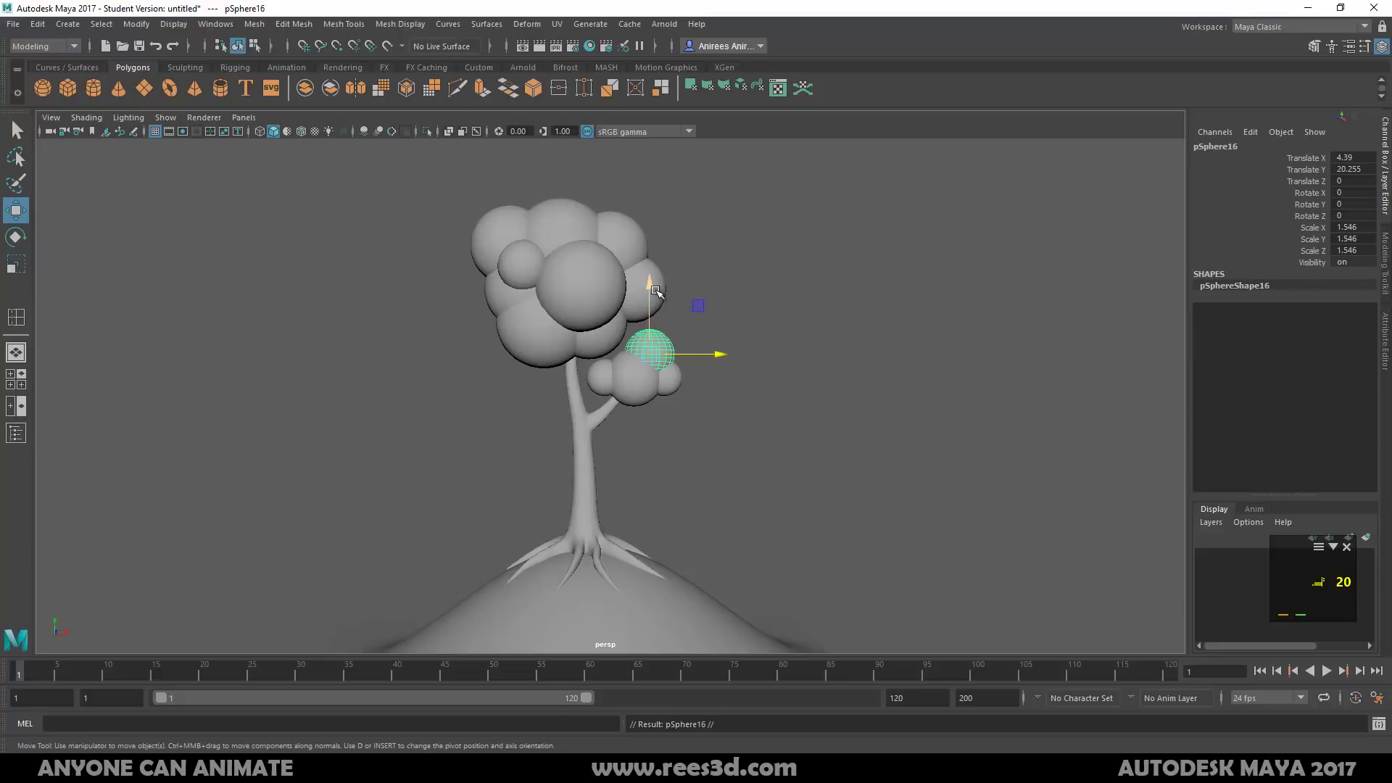
left_click_drag(656, 291, 655, 339)
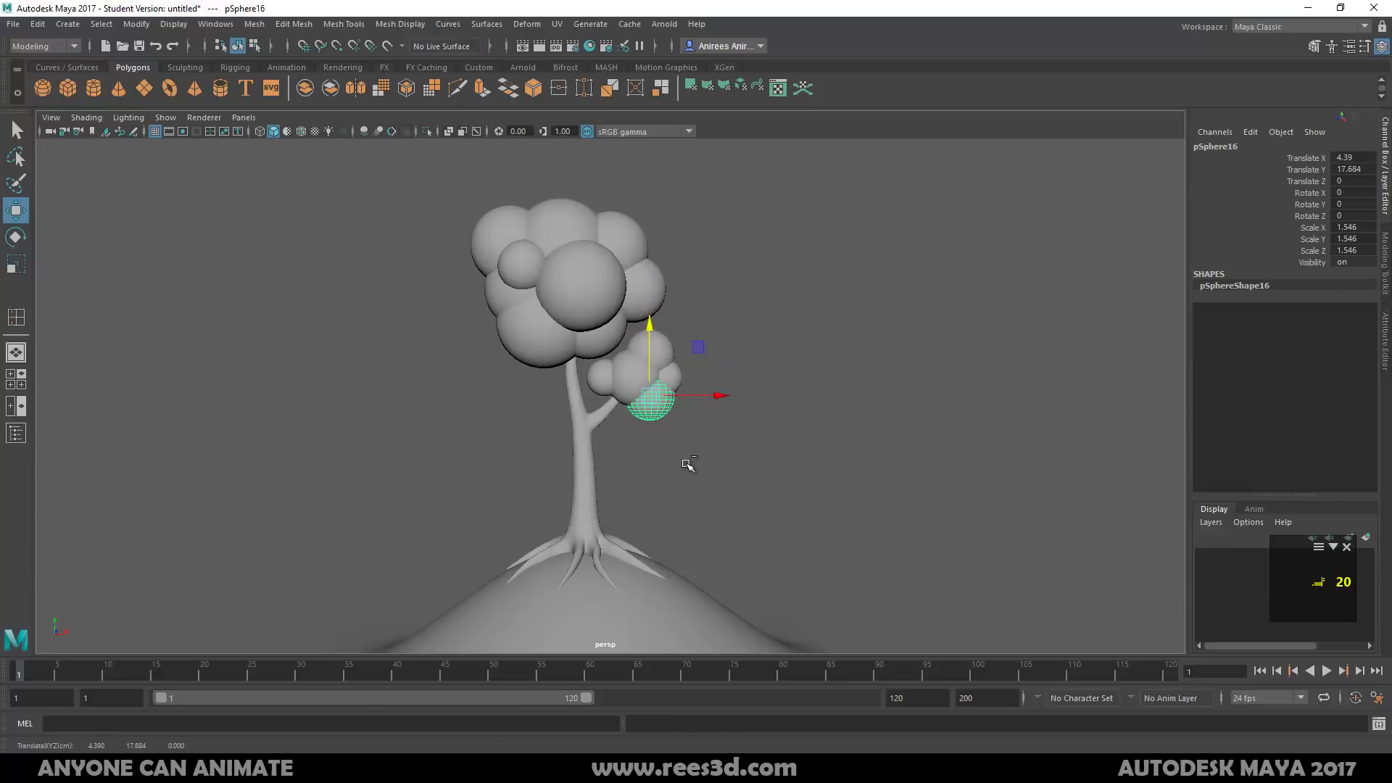
key("r")
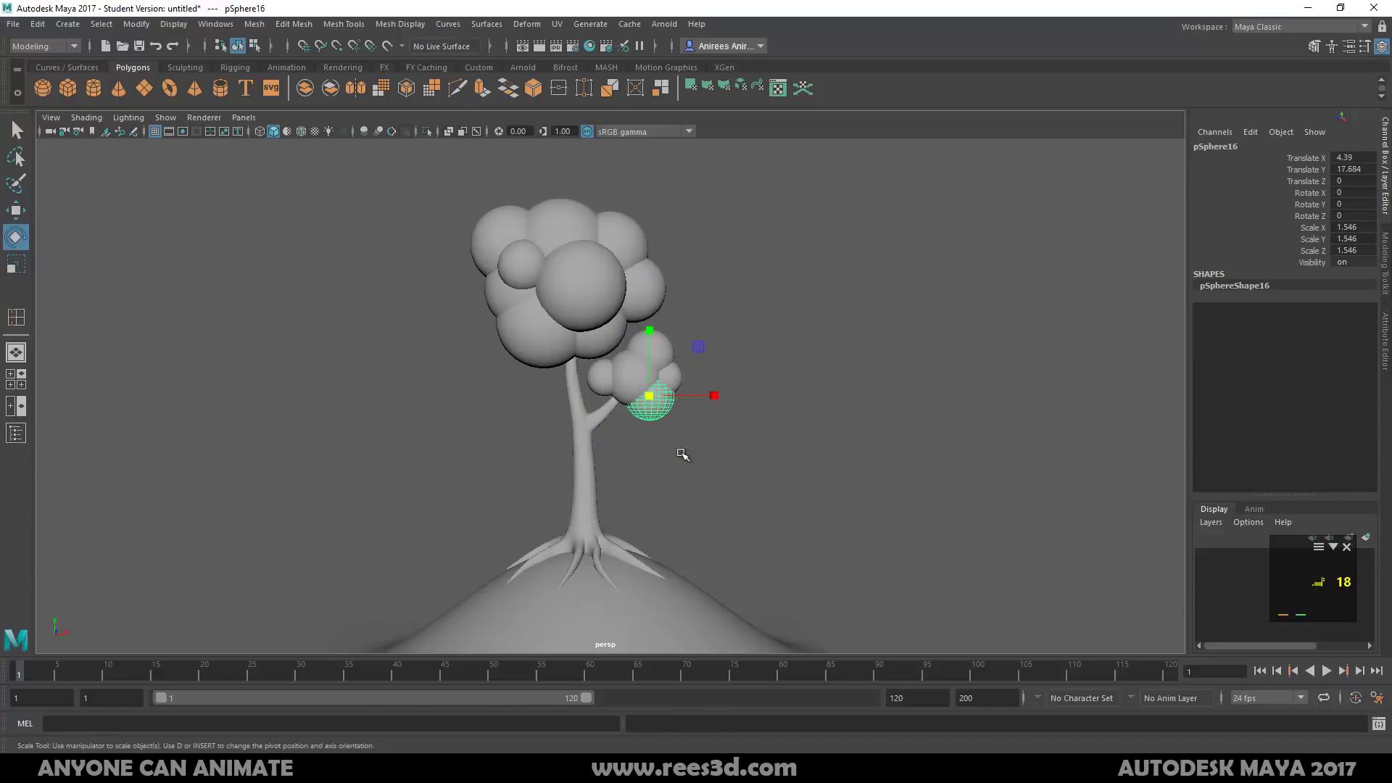
left_click_drag(651, 398, 649, 317)
key("w")
Duplicate the lowest branch sphere, raise the copy to Y 19.263, and bring it slightly forward to Z 0.43
key("ctrl+d")
left_click_drag(715, 397, 574, 416, "alt")
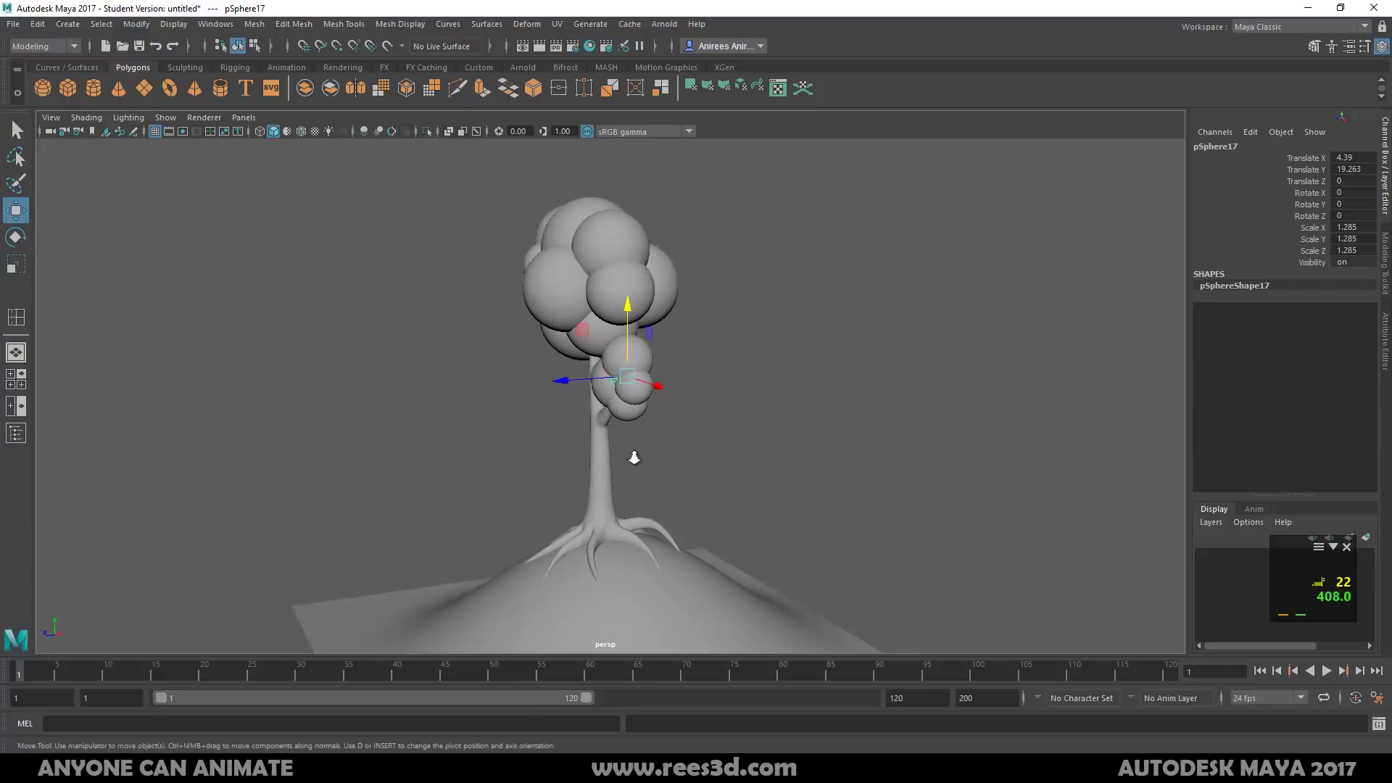
right_click_drag(633, 457, 970, 532, "alt")
left_click_drag(584, 359, 566, 357)
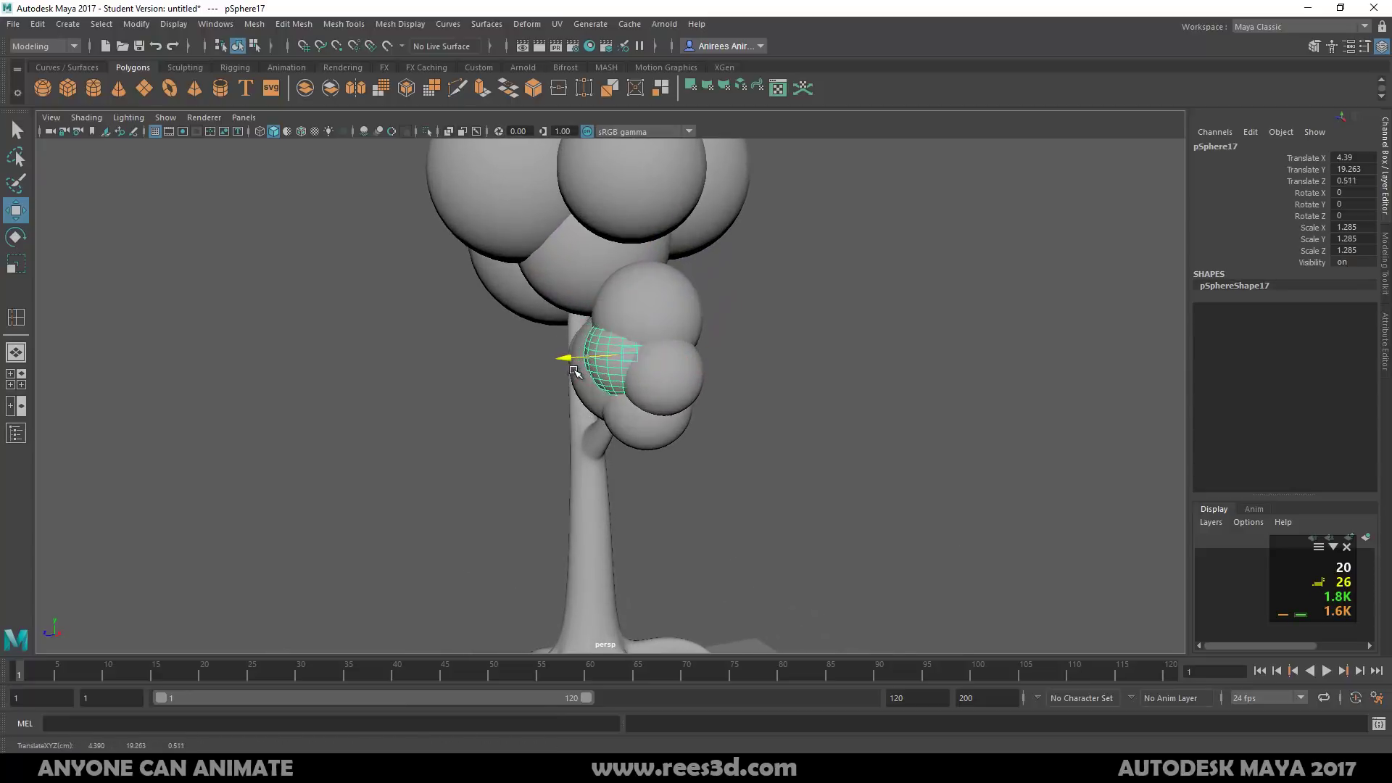
left_click_drag(572, 450, 702, 438, "alt")
left_click(733, 481)
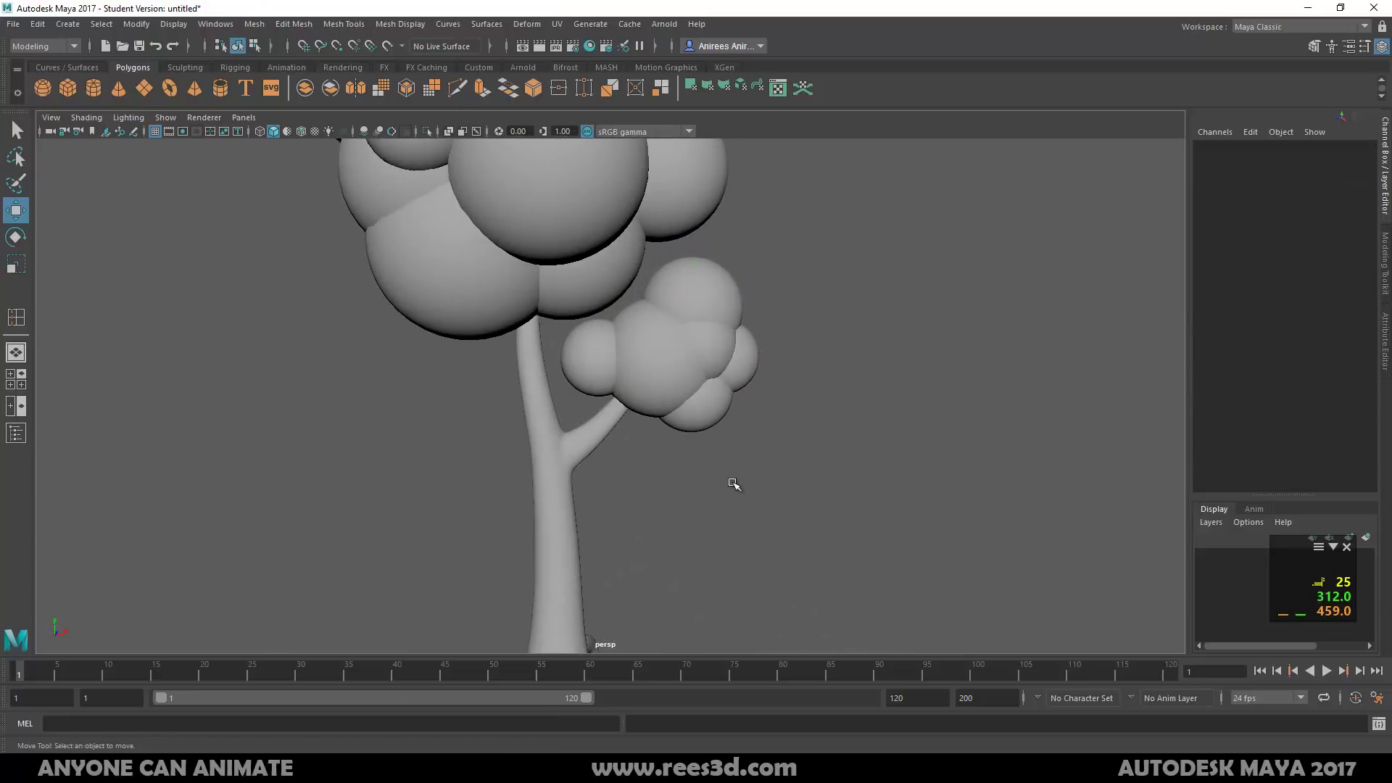
right_click_drag(812, 496, 554, 444, "alt")
left_click_drag(553, 445, 646, 458, "alt")
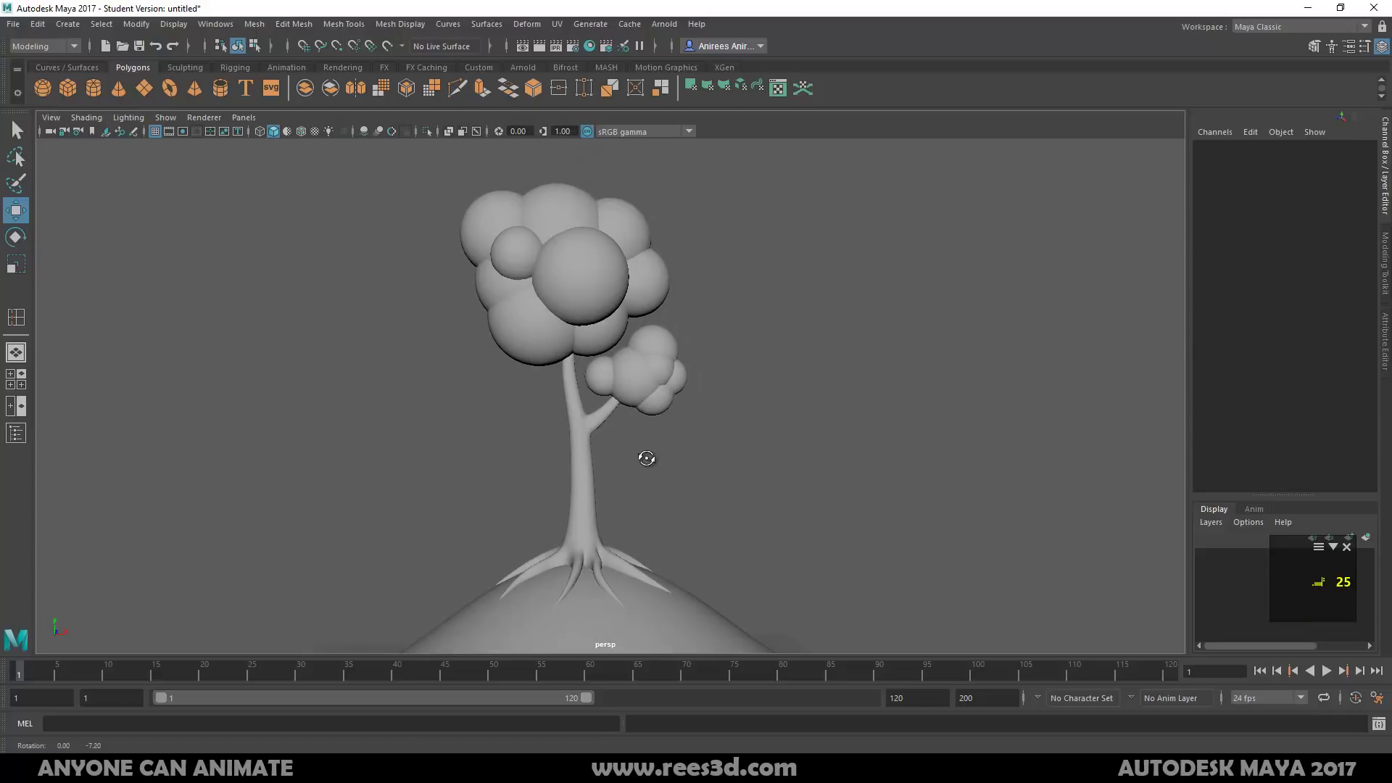
Duplicate the forward branch sphere and place the copy at X 2.736 and Y 20.435 on the cluster's upper trunk side
left_click(666, 373)
key("ctrl+d")
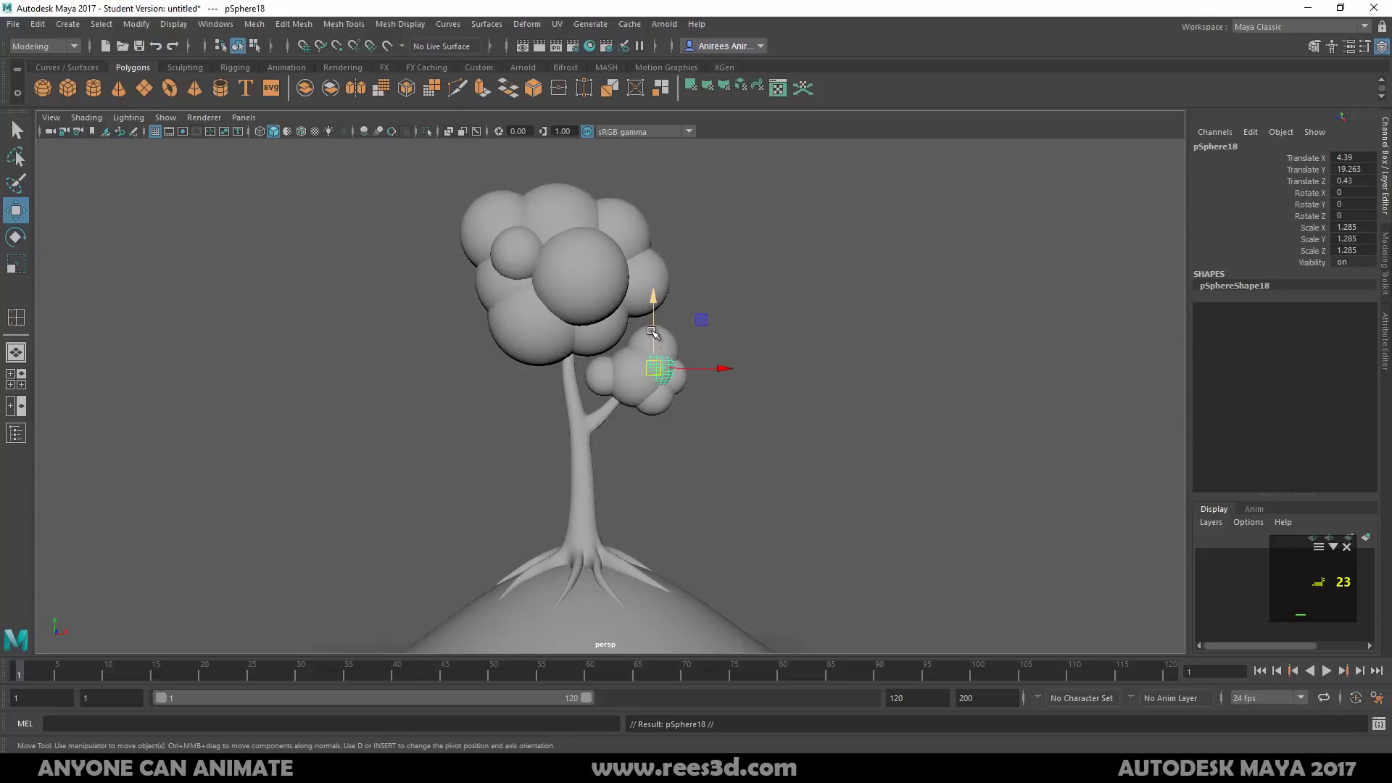
mouse_move(653, 332)
left_mouse_down()
mouse_move(652, 320)
mouse_move(661, 351)
left_mouse_up()
key("r")
key("w")
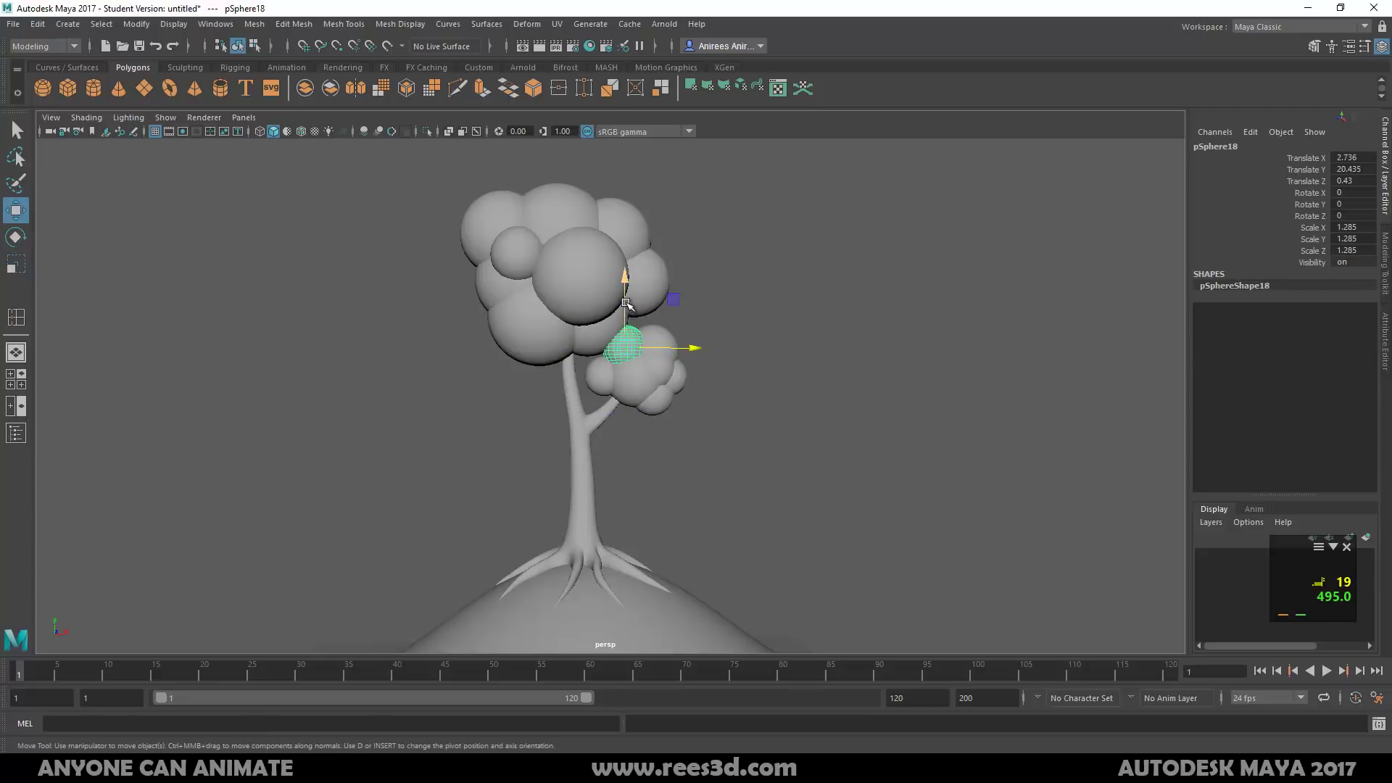
left_click(744, 505)
Examine the overall shape and proportions of the tree, its two foliage clusters, and the hill from near and far
right_click_drag(745, 482, 567, 476, "alt")
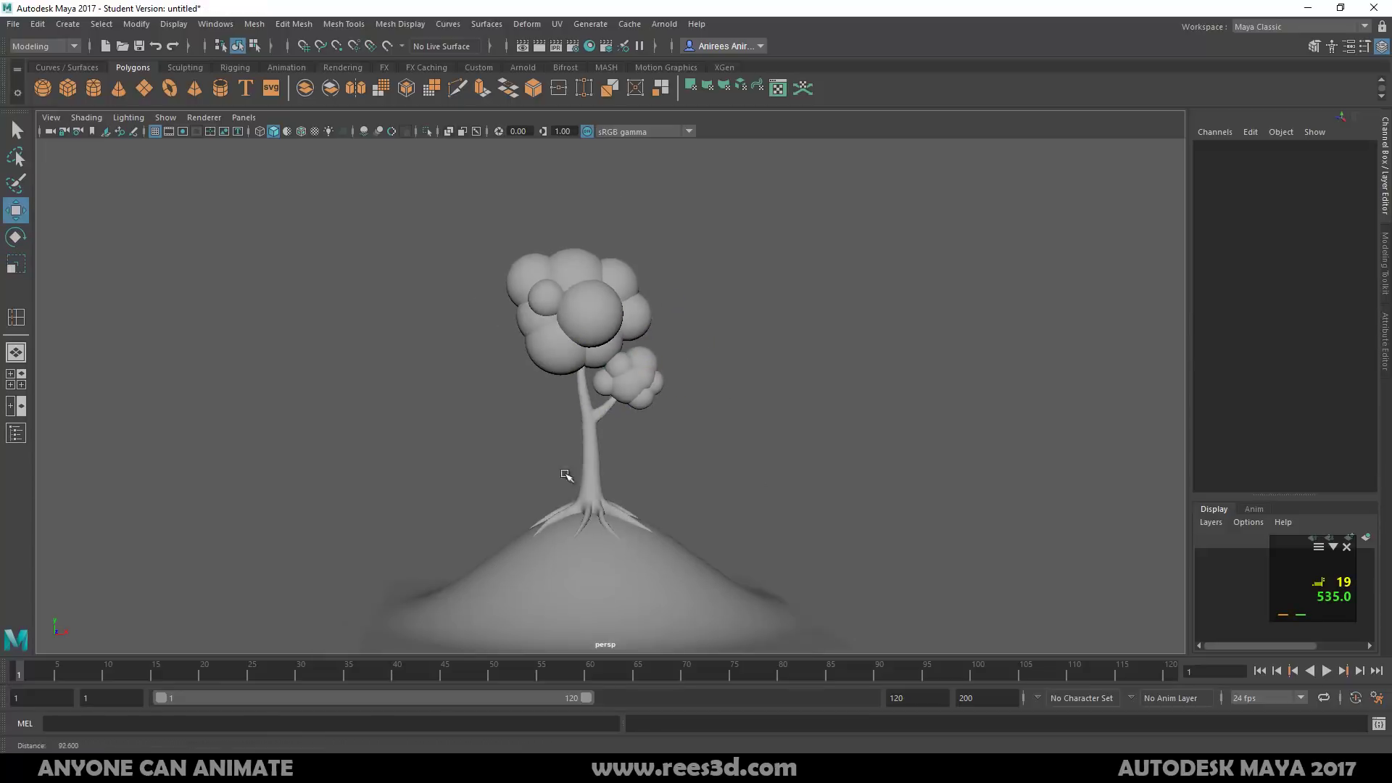
middle_click_drag(613, 474, 607, 457, "alt")
right_click_drag(608, 457, 704, 471, "alt")
middle_click_drag(704, 471, 719, 496, "alt")
right_click_drag(720, 496, 774, 541, "alt")
middle_click_drag(774, 541, 777, 512, "alt")
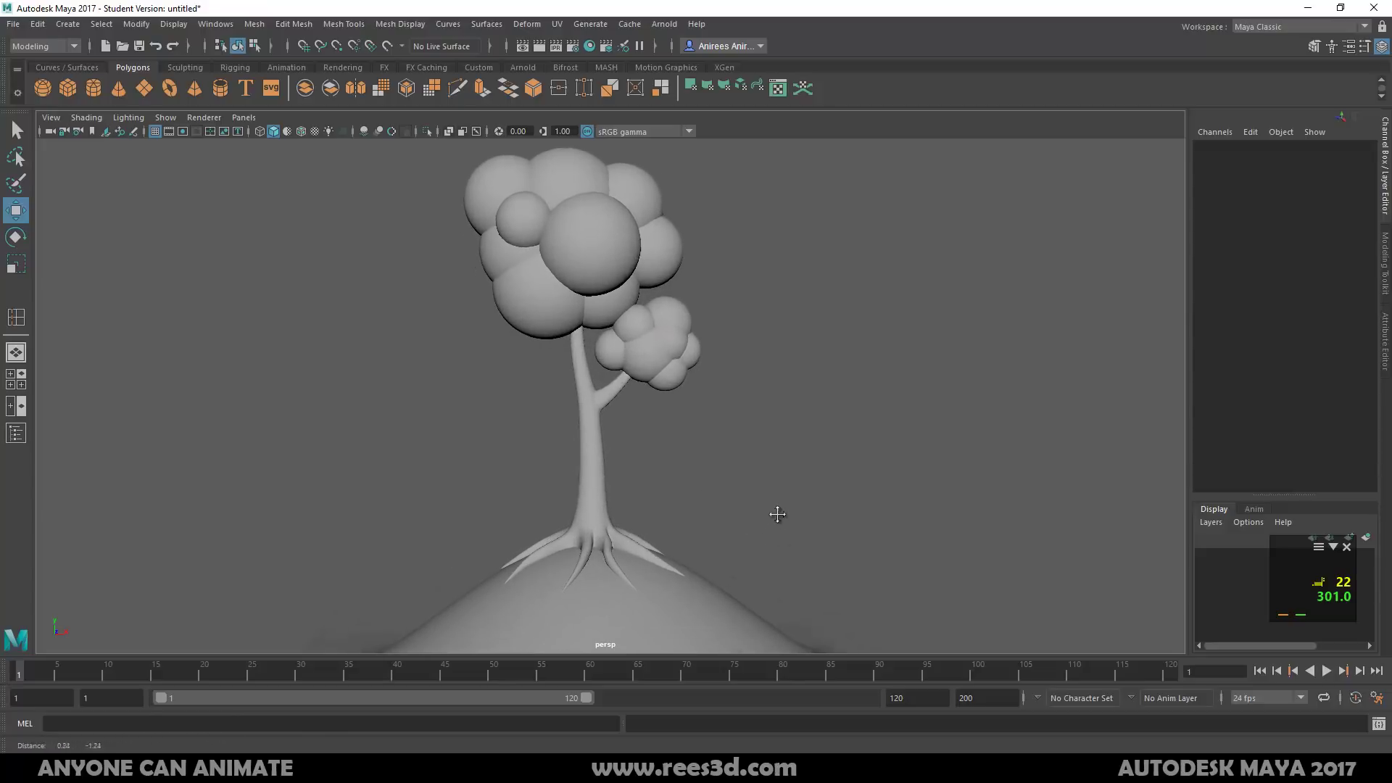
right_click_drag(776, 513, 796, 512, "alt")
middle_click_drag(795, 511, 793, 534, "alt")
right_click_drag(793, 534, 641, 485, "alt")
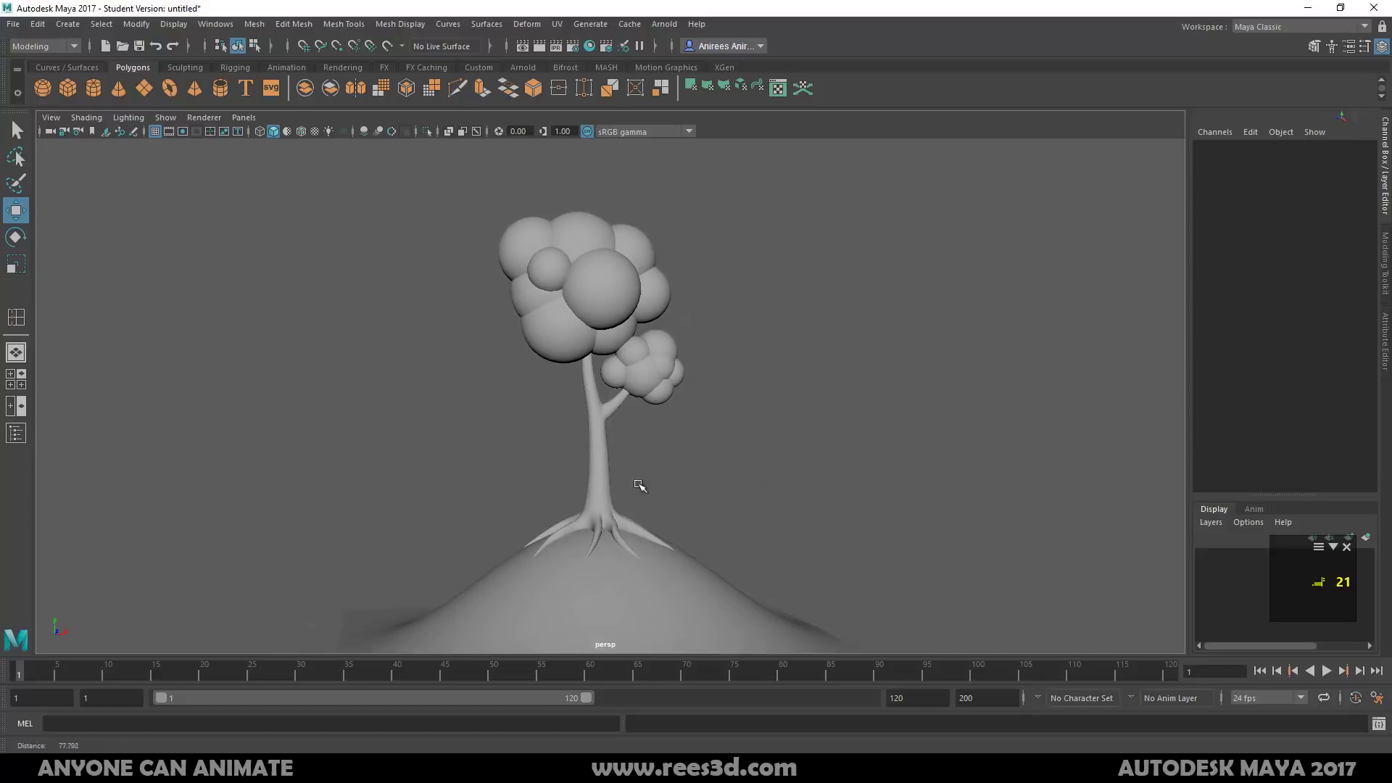
middle_click_drag(671, 468, 670, 483, "alt")
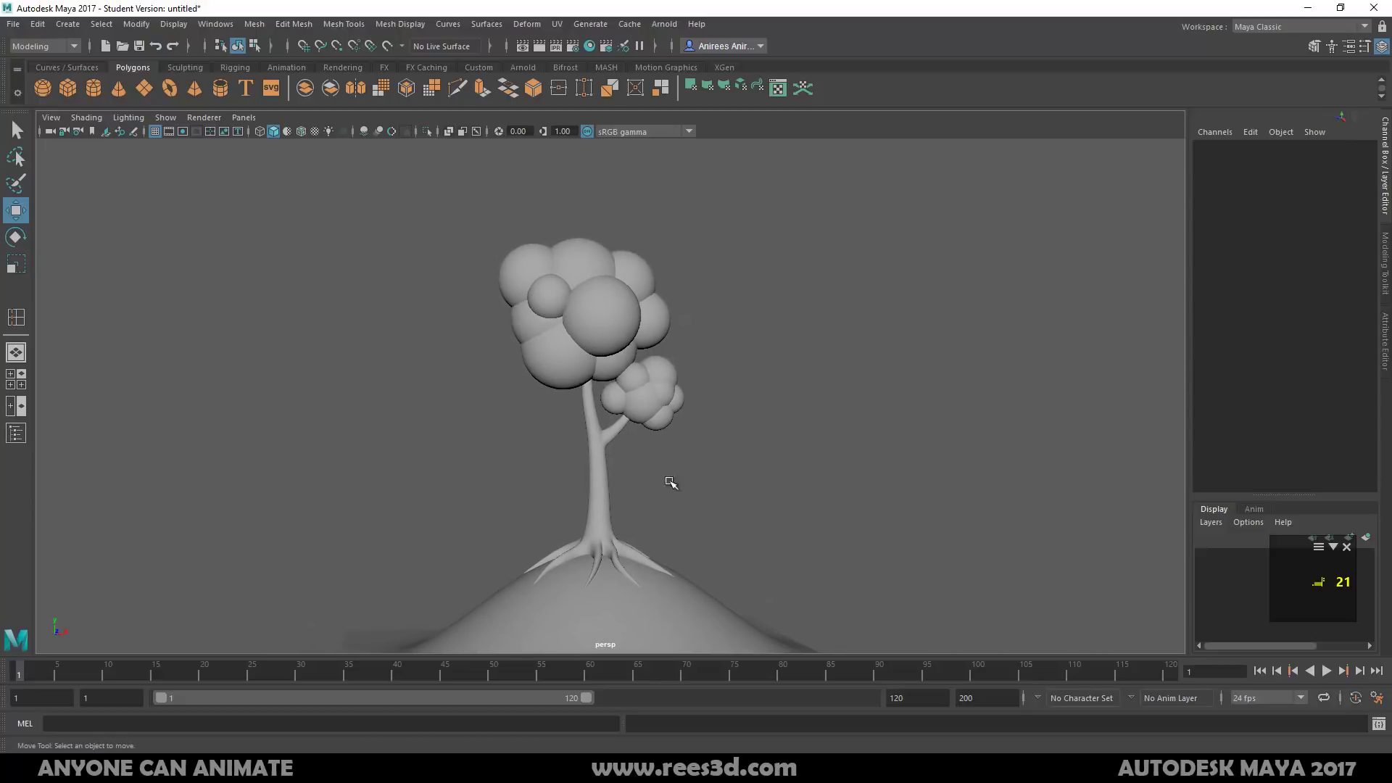
left_click(608, 323)
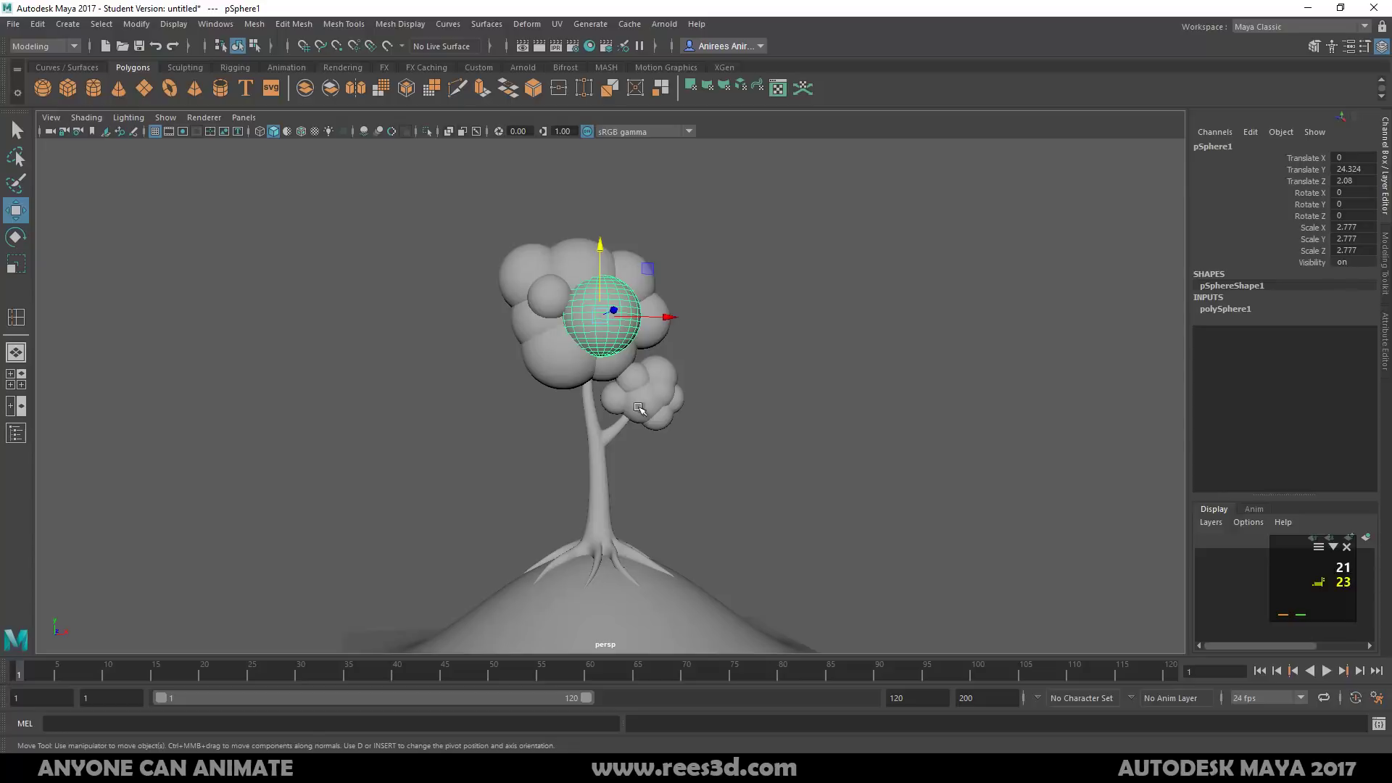
left_click(611, 521)
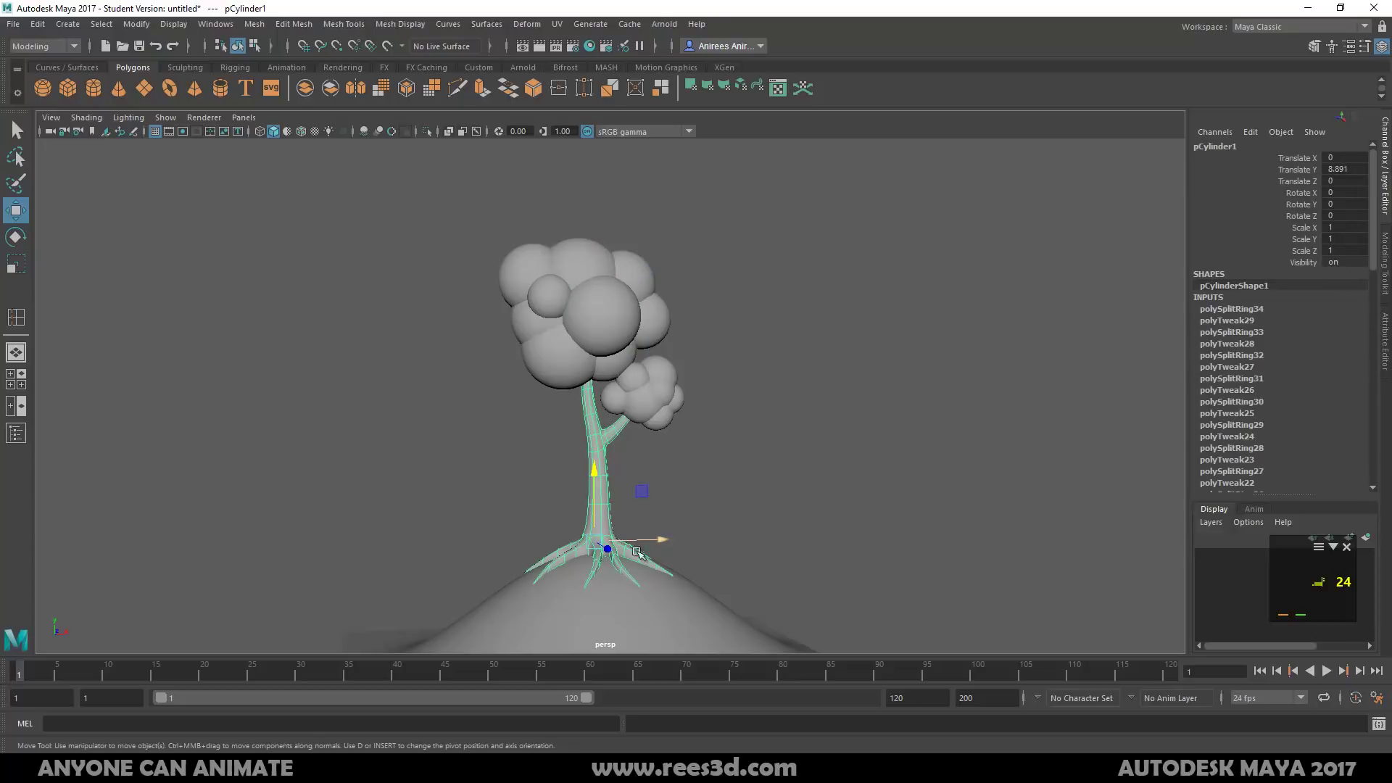
left_click(755, 438)
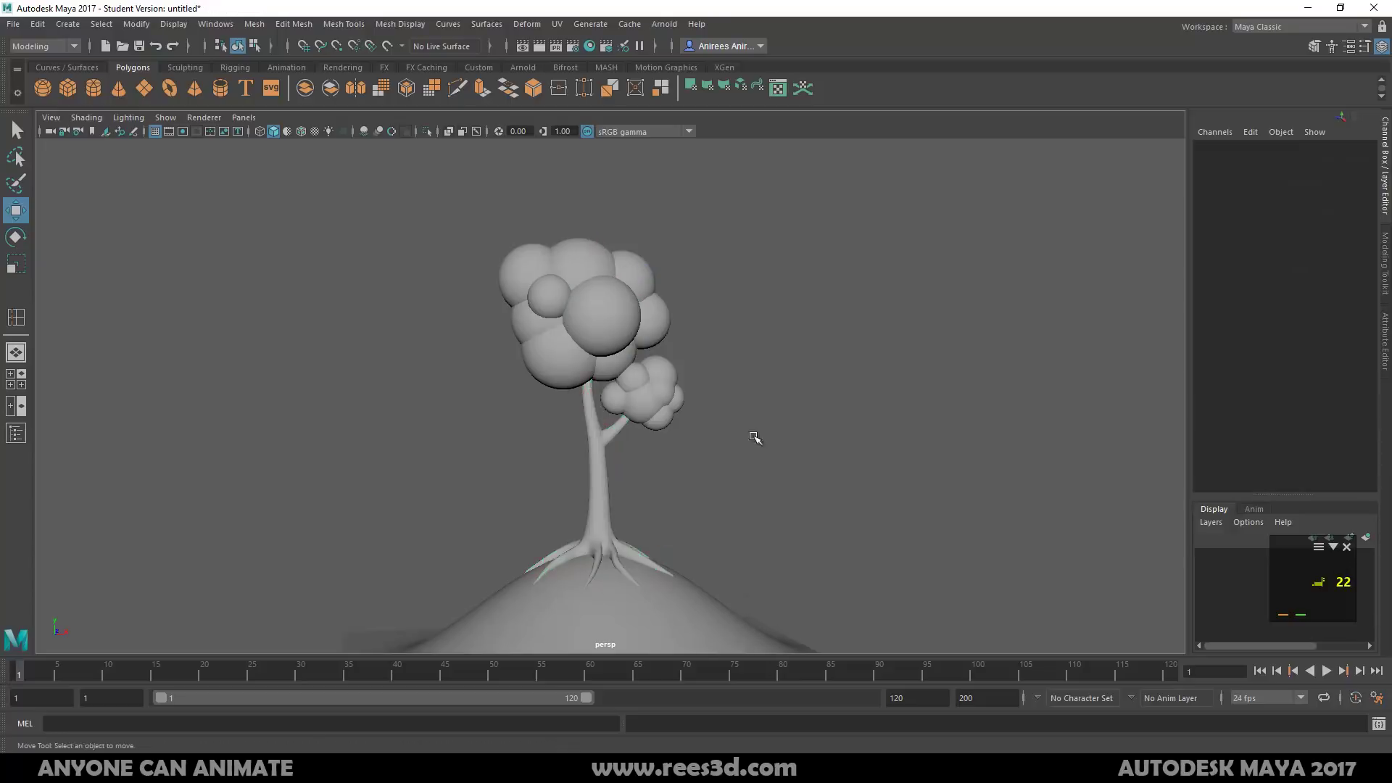
Select all foliage spheres in both clusters without the trunk and assign them a new Lambert material
left_click(652, 316)
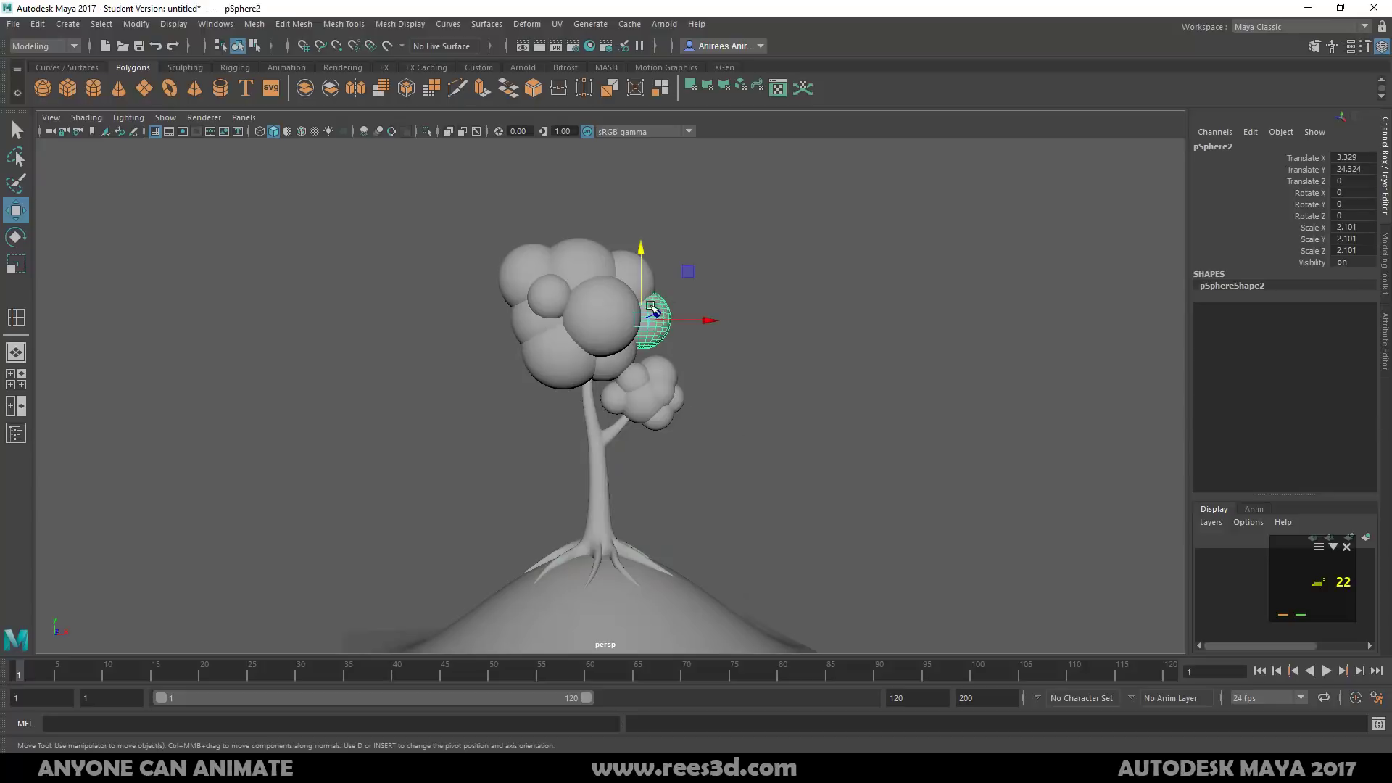
left_click_drag(470, 235, 709, 366)
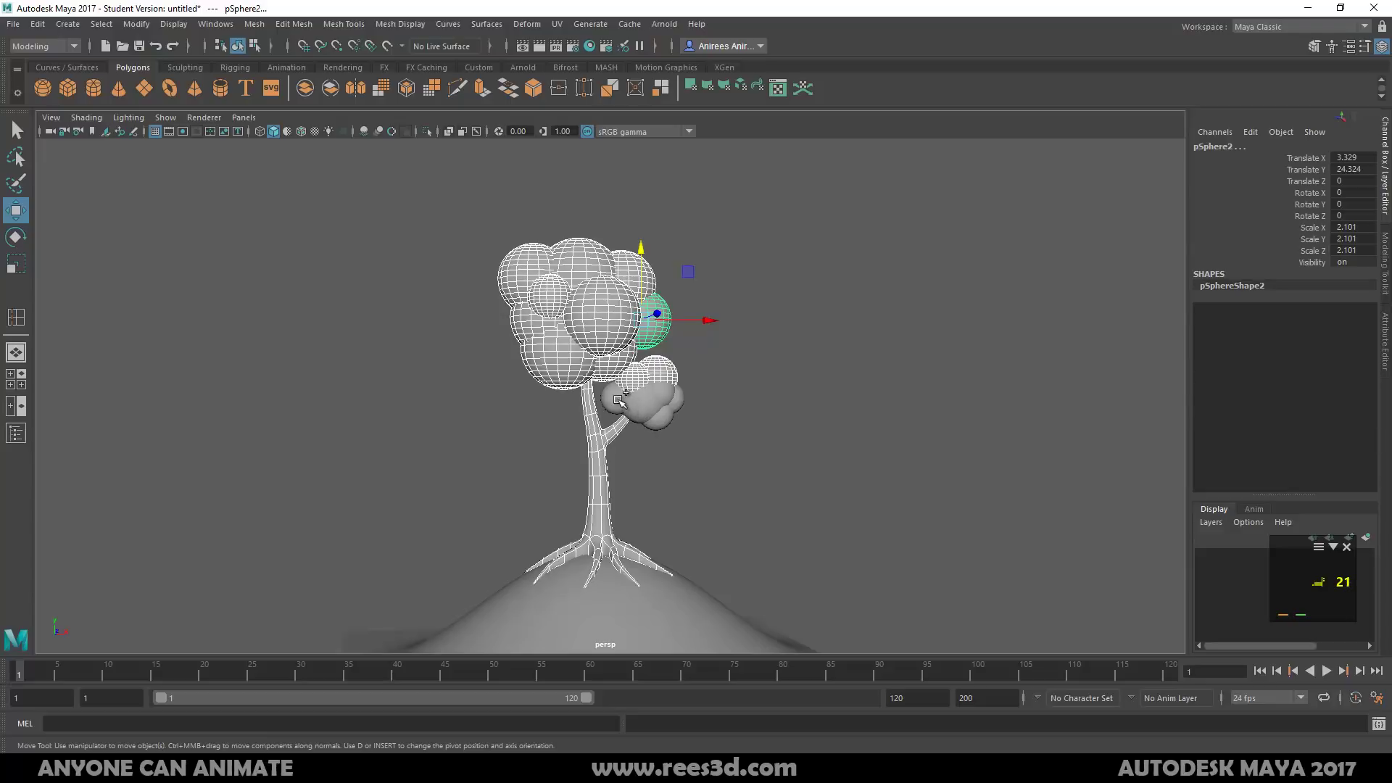
left_click_drag(454, 188, 699, 448, "shift")
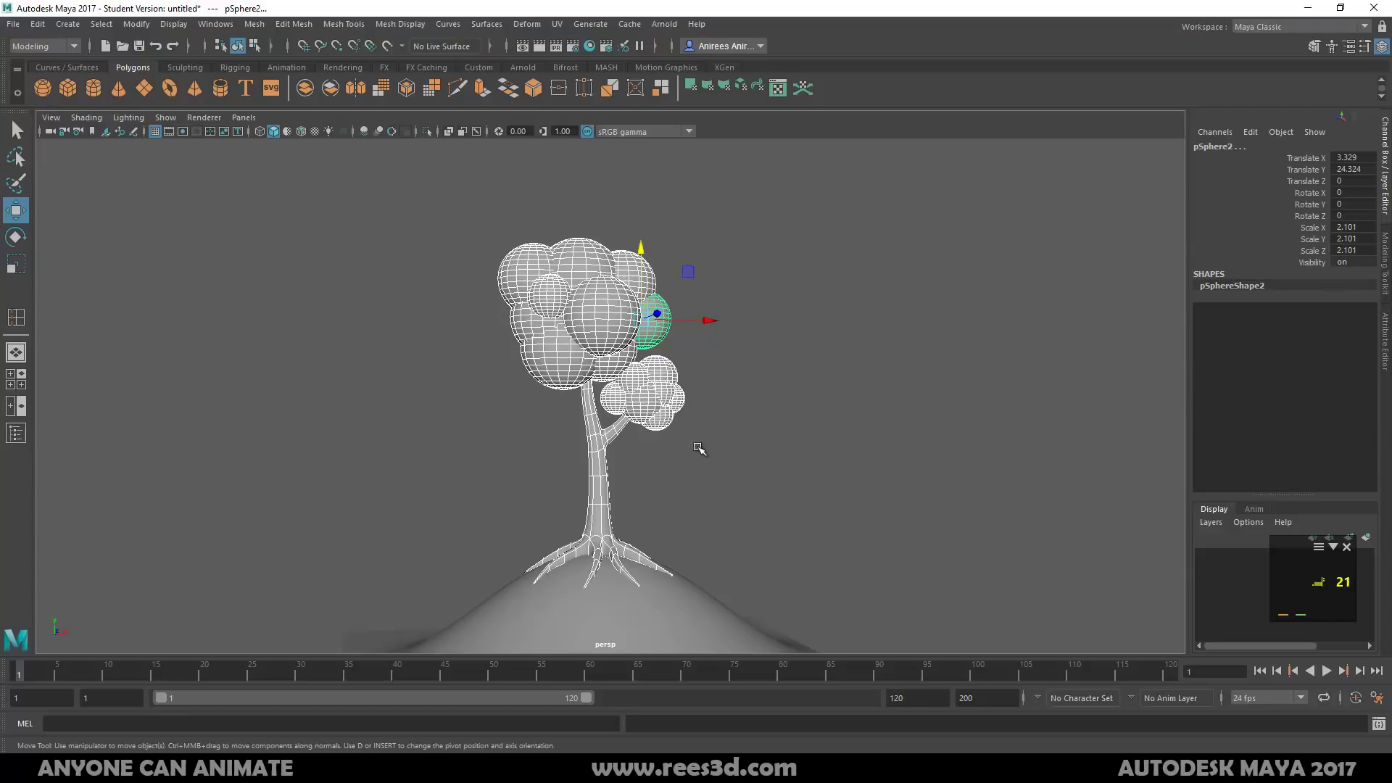
left_click(609, 479, "ctrl")
right_click_drag(609, 314, 600, 675)
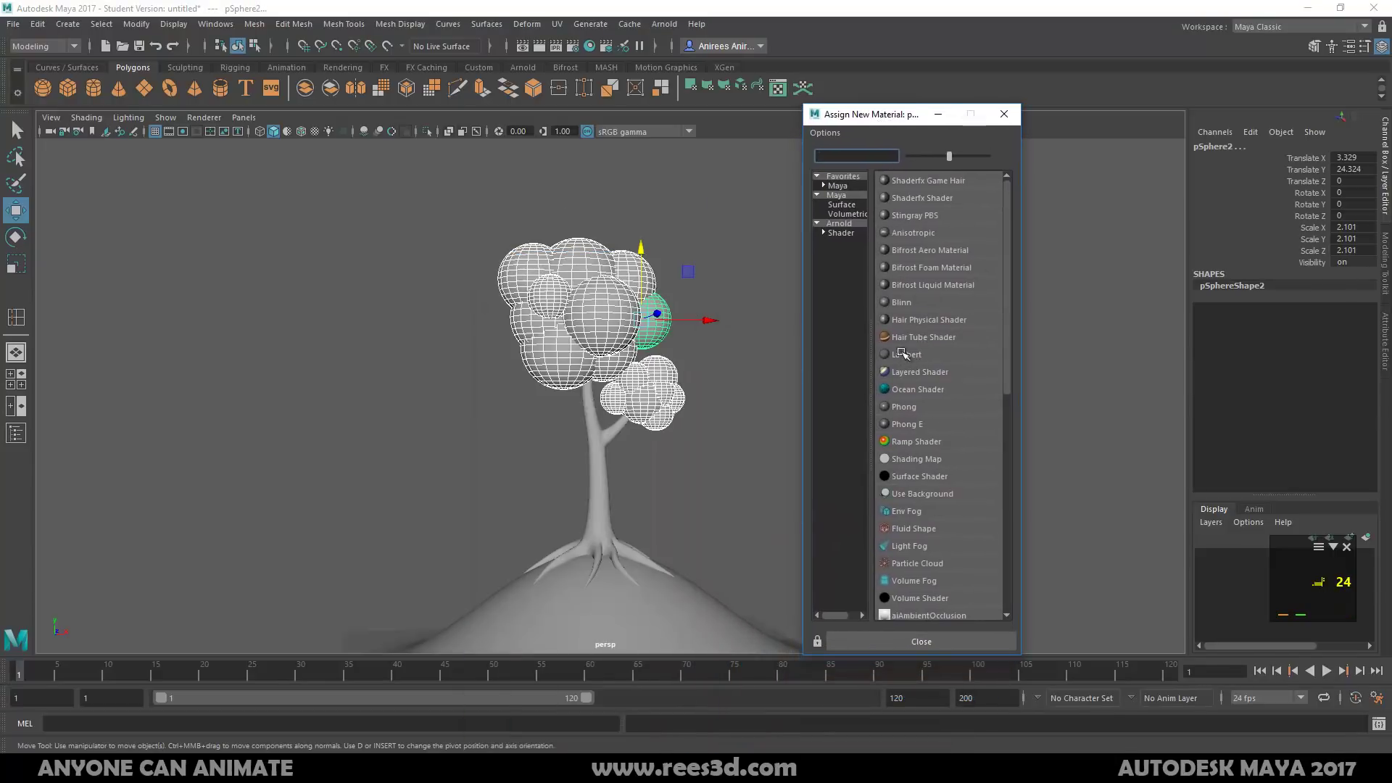
left_click(904, 354)
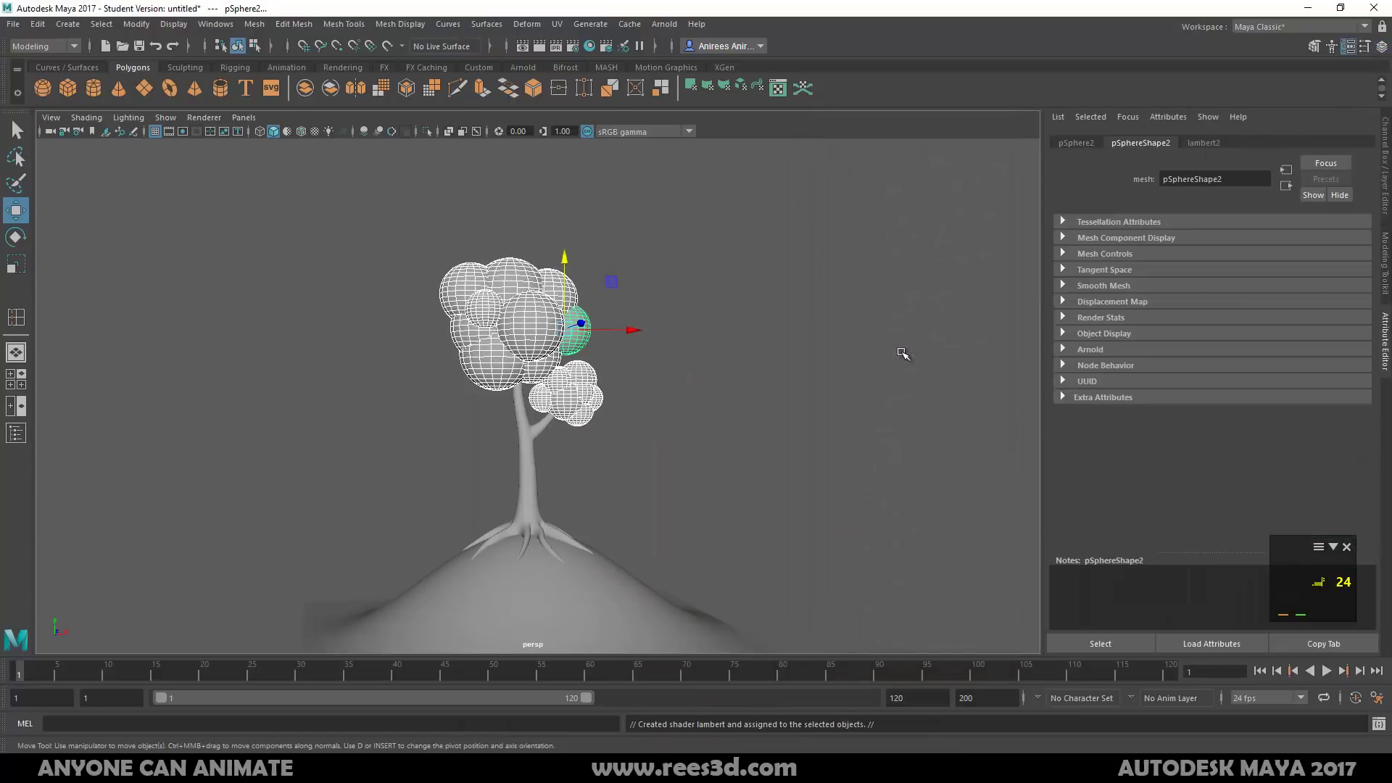
Set the foliage material's colour to a medium green by picking green and lowering its brightness
left_click(1203, 142)
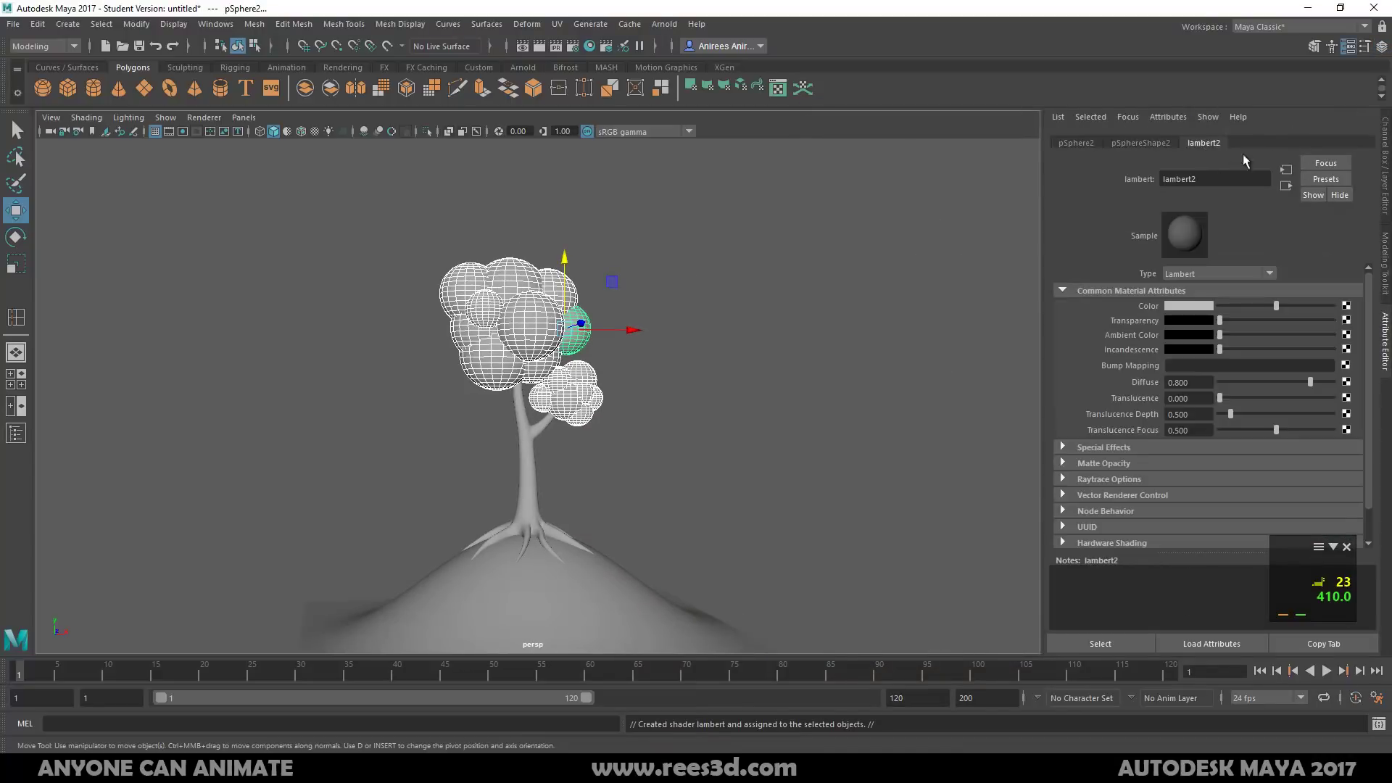
left_click(1185, 306)
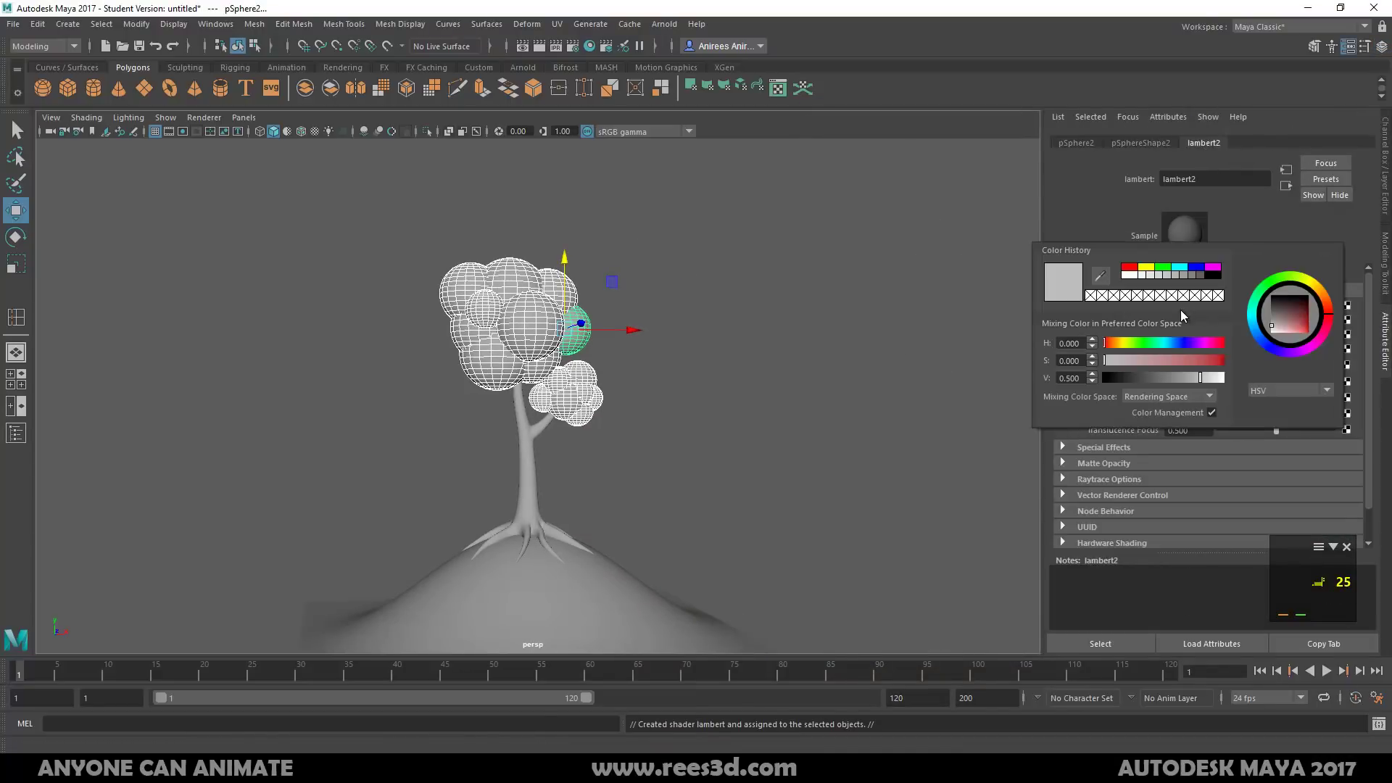
left_click(1166, 268)
left_click_drag(1209, 383, 1190, 393)
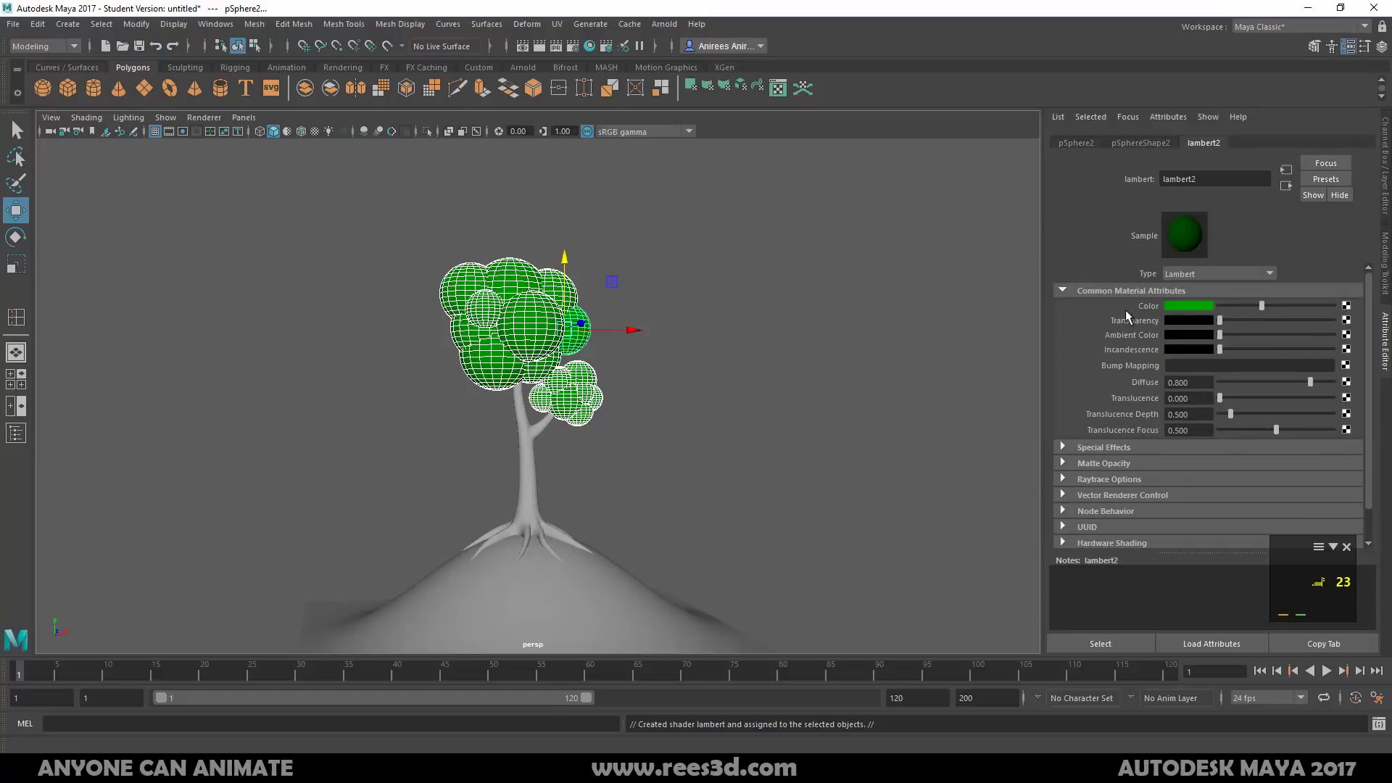
Assign a new Lambert material to the tree trunk and roots
left_click(584, 469)
left_click(531, 464)
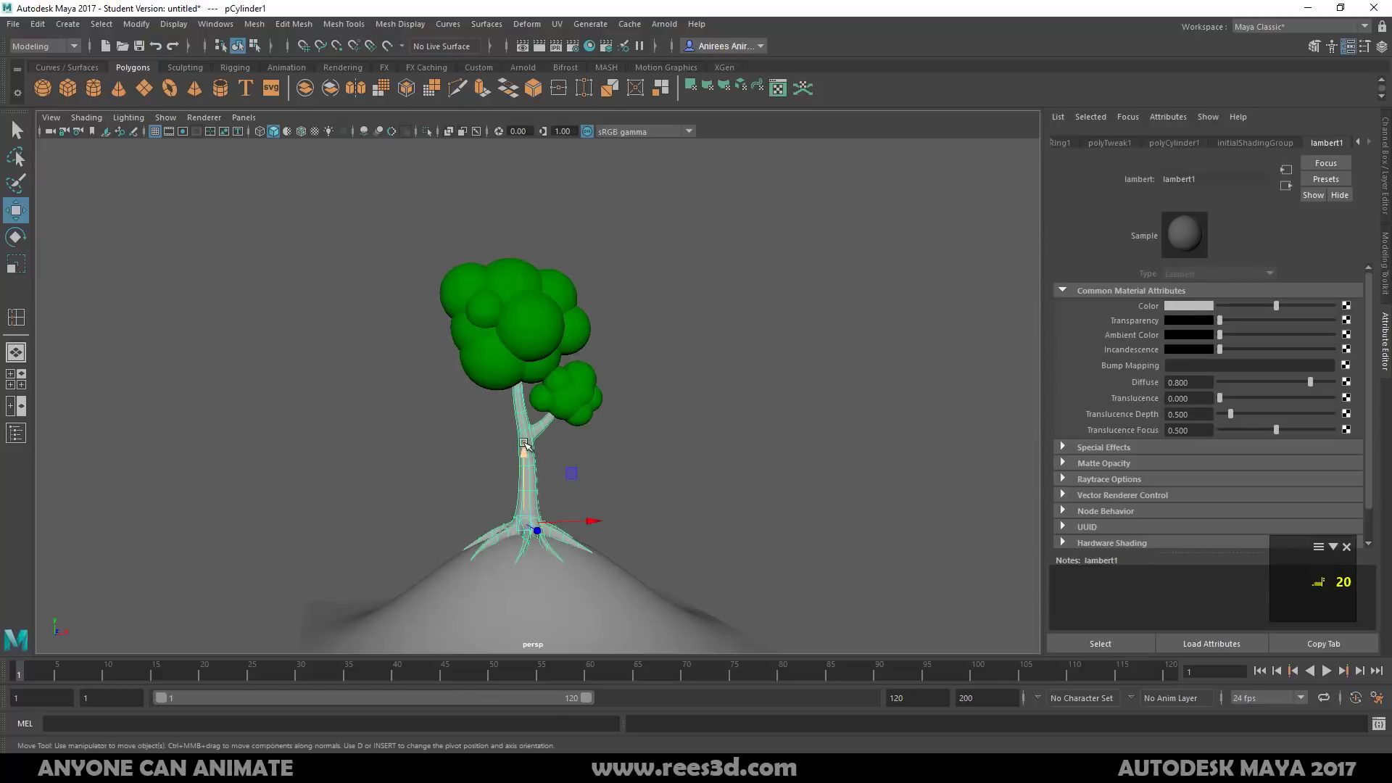
right_click(524, 442)
left_click(515, 721)
left_click(913, 356)
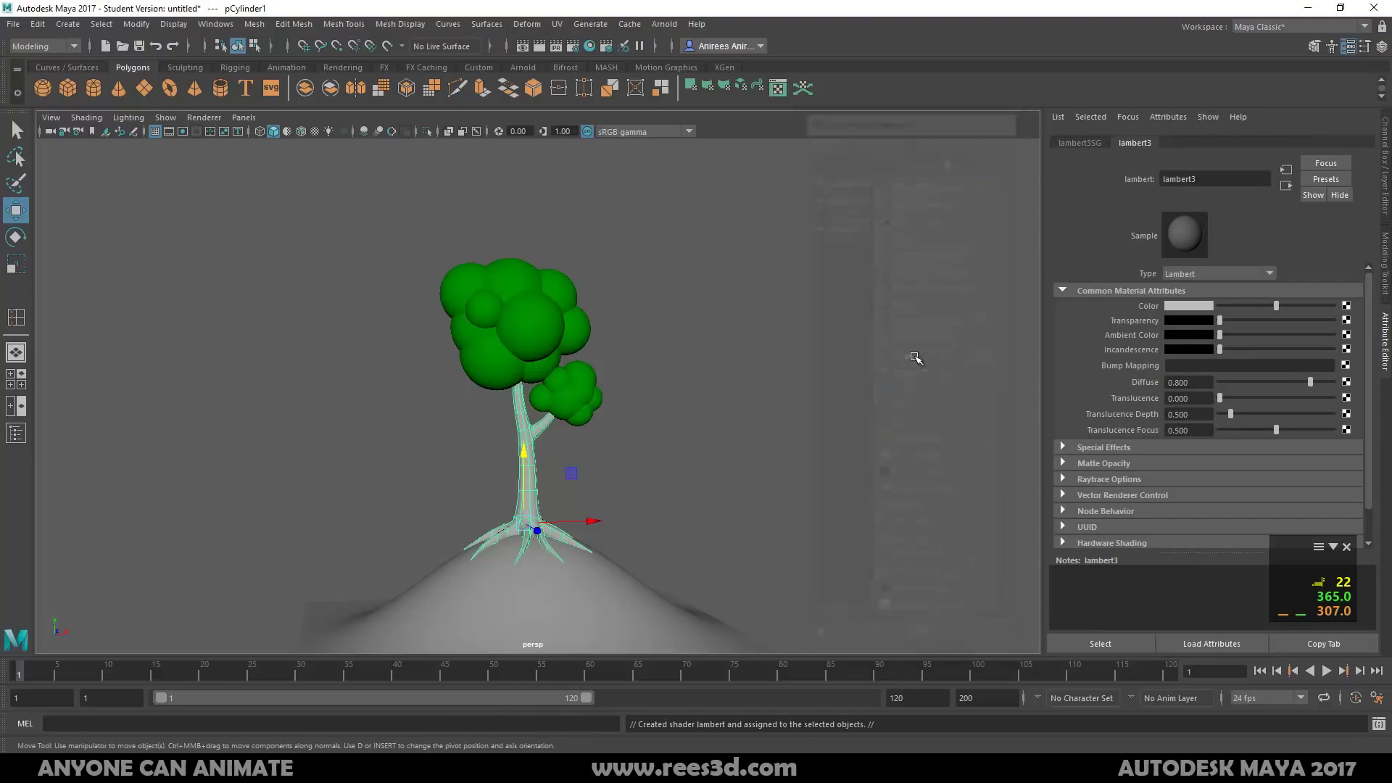
Set the trunk material's colour to a dark brown with hue 13.846, strong saturation and reduced brightness
left_click(1189, 306)
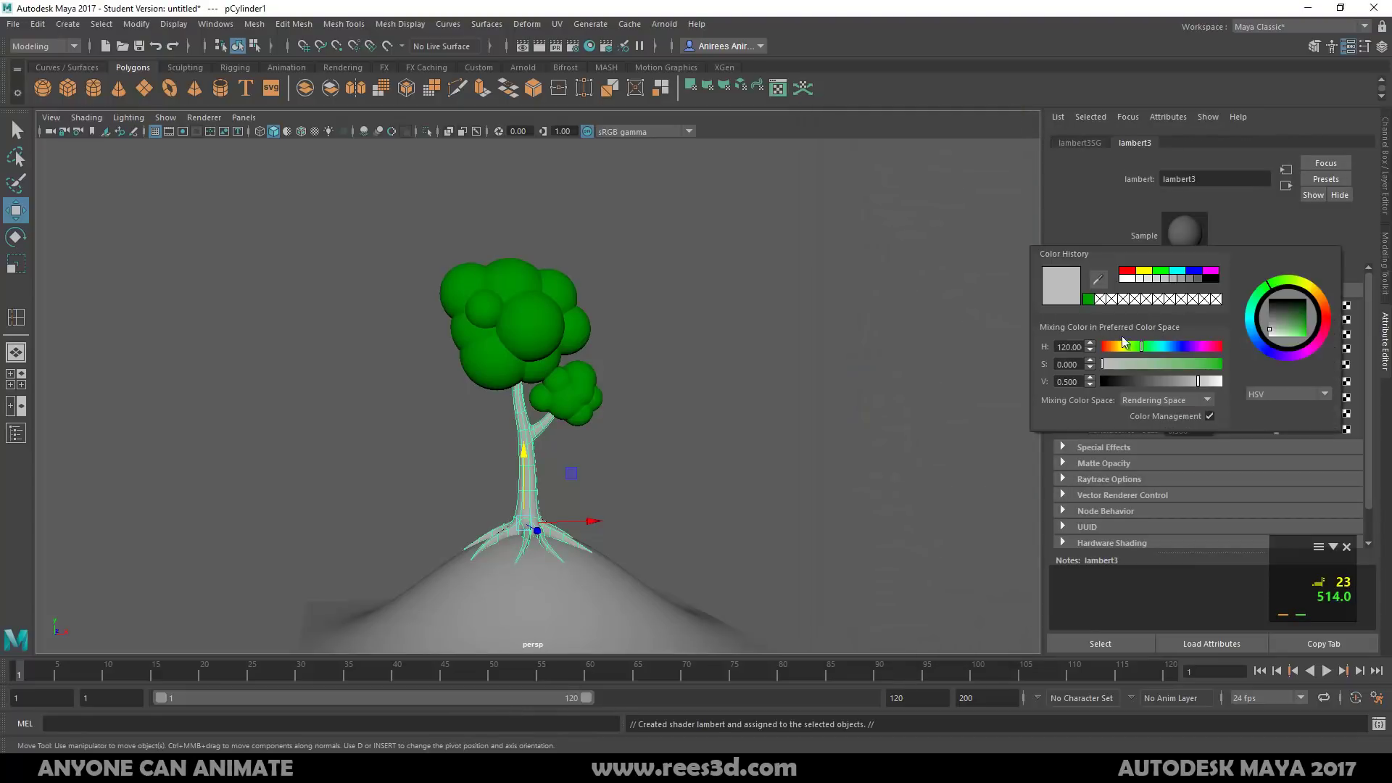
left_click(1115, 346)
left_click(1110, 346)
left_click(1108, 346)
left_click_drag(1108, 347, 1110, 349)
left_click(1212, 365)
mouse_move(1209, 363)
left_mouse_down()
mouse_move(1222, 364)
mouse_move(1165, 382)
left_mouse_up()
left_click(664, 533)
Assign a new Lambert material to the hill plane
left_click(643, 603)
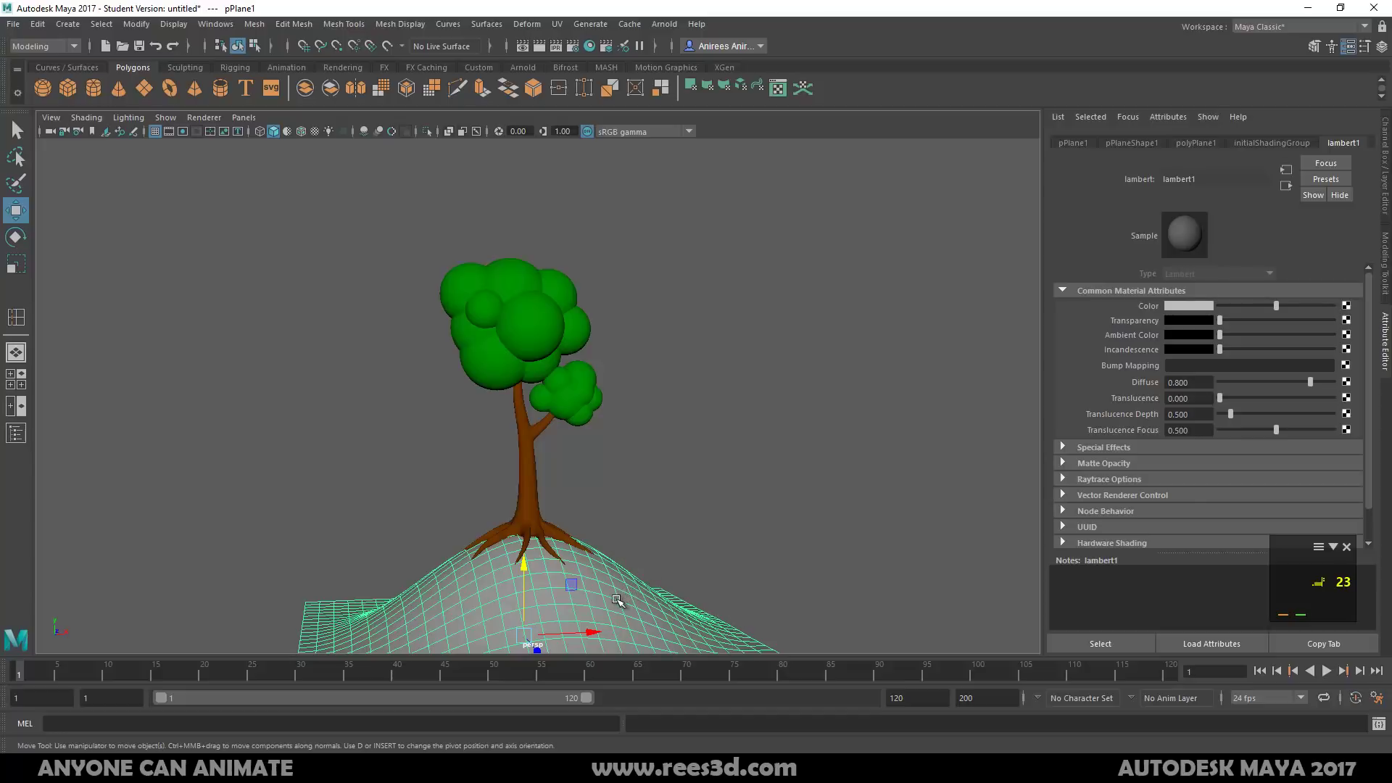
right_click(630, 576)
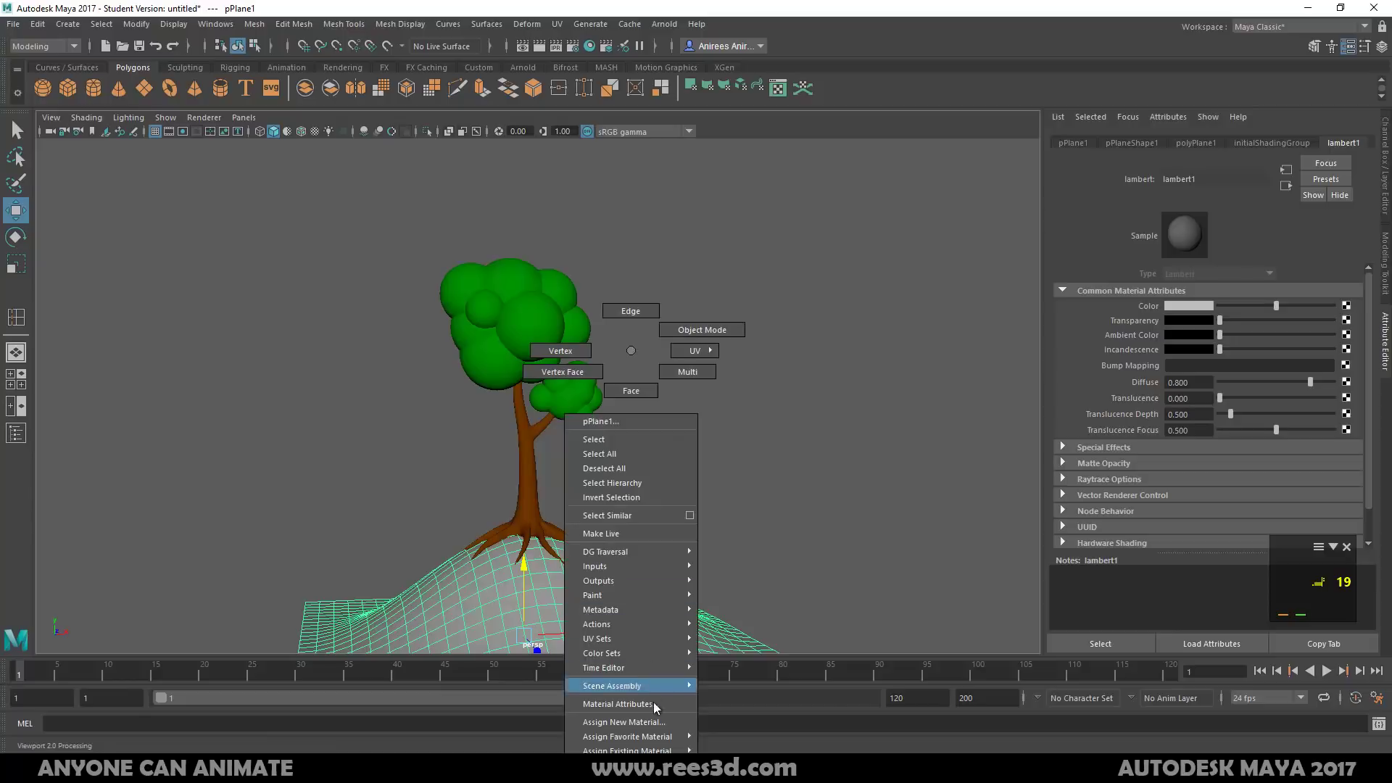
left_click(663, 723)
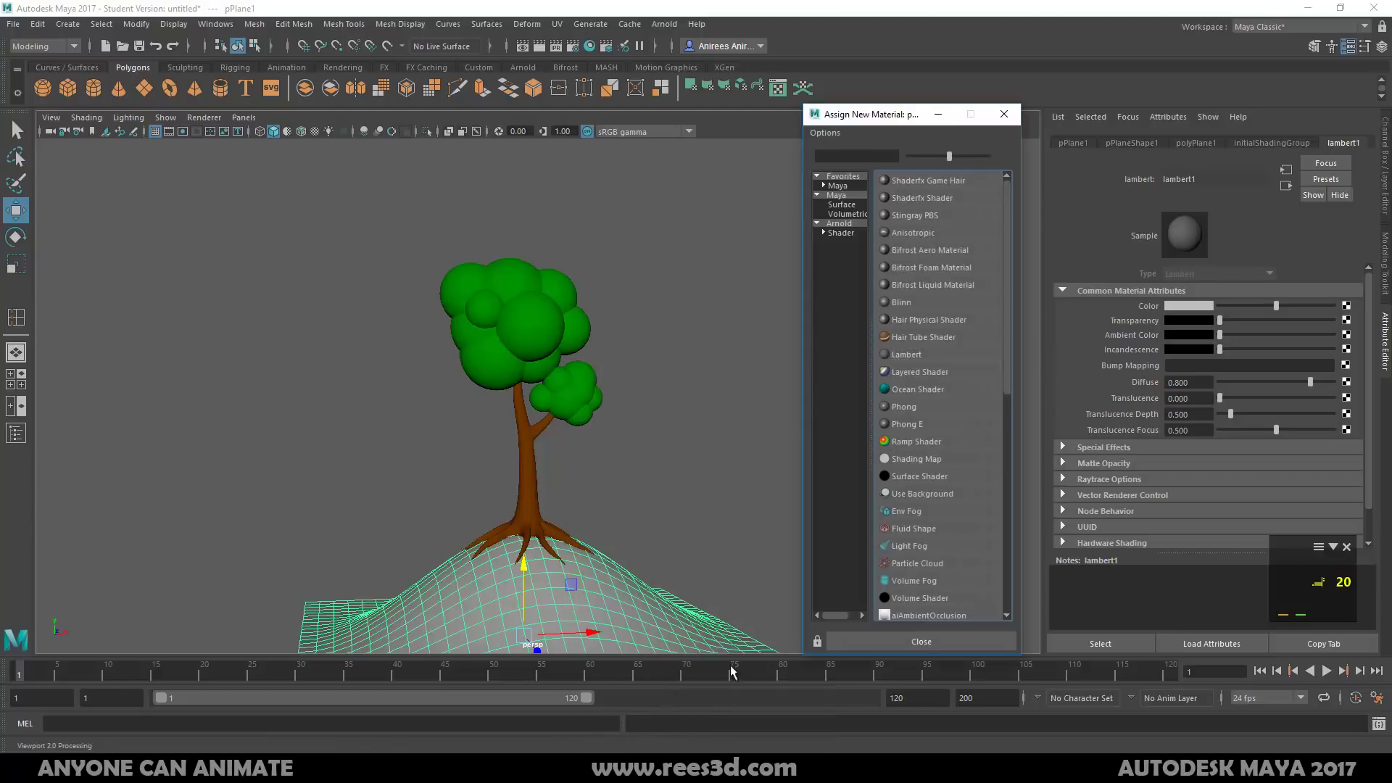
left_click(905, 354)
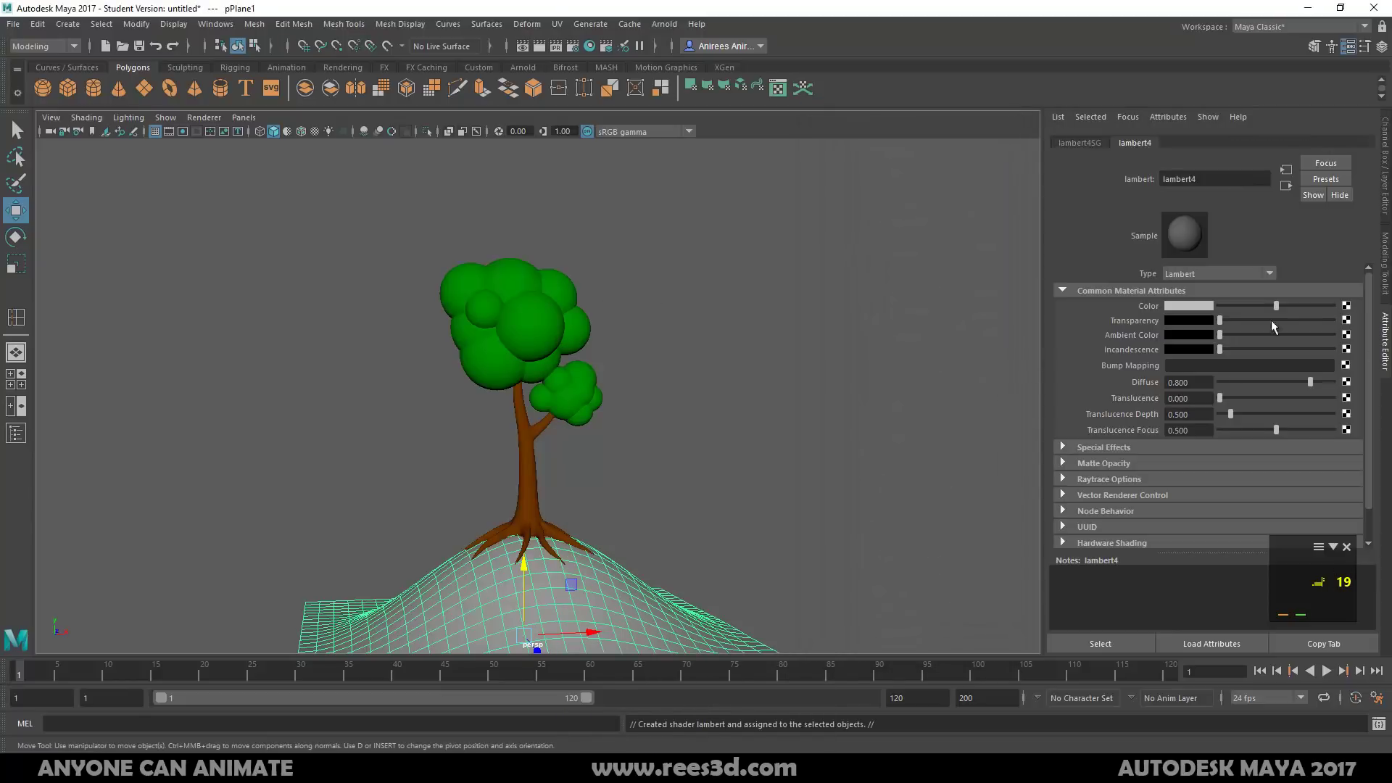
Reuse the foliage green for the hill material's colour and darken it to a value of 0.056
left_click(1208, 307)
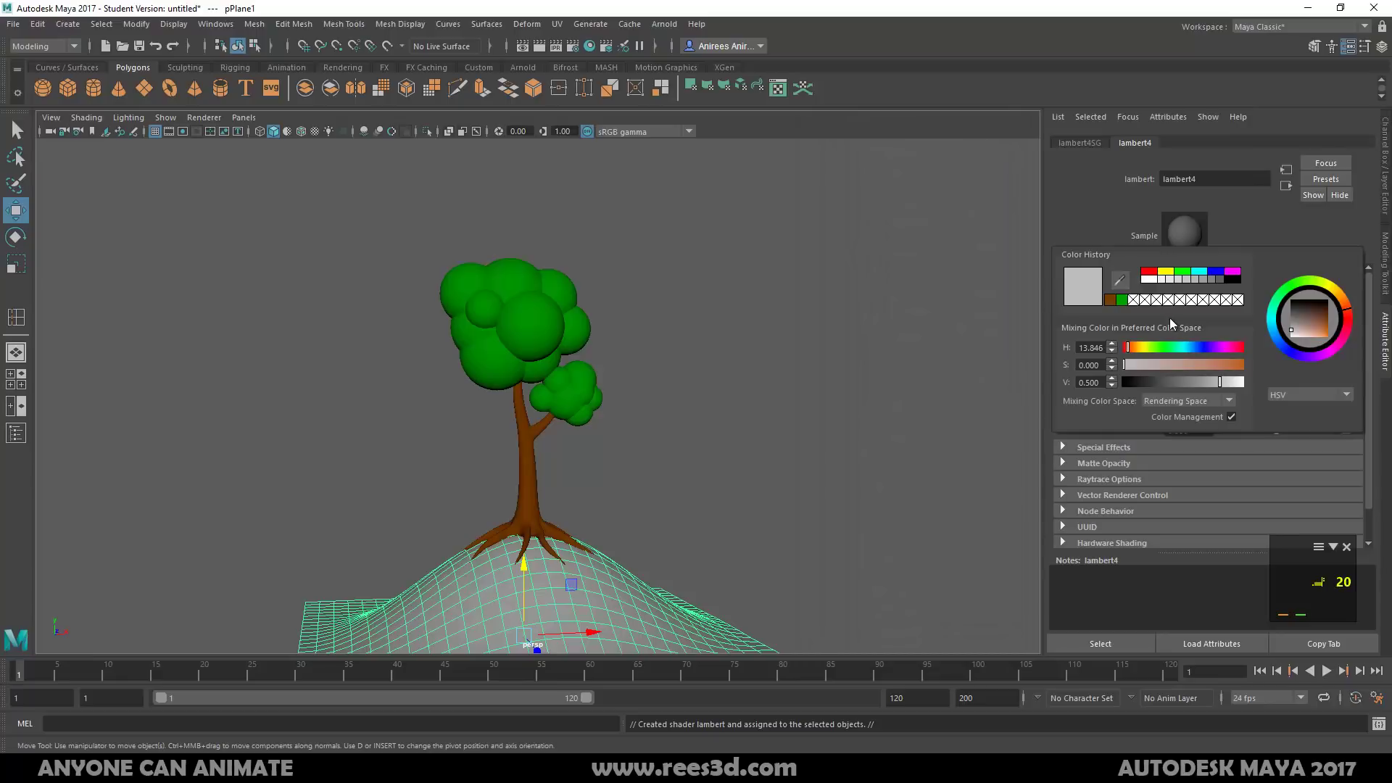
left_click(1121, 299)
left_click_drag(1200, 382, 1157, 379)
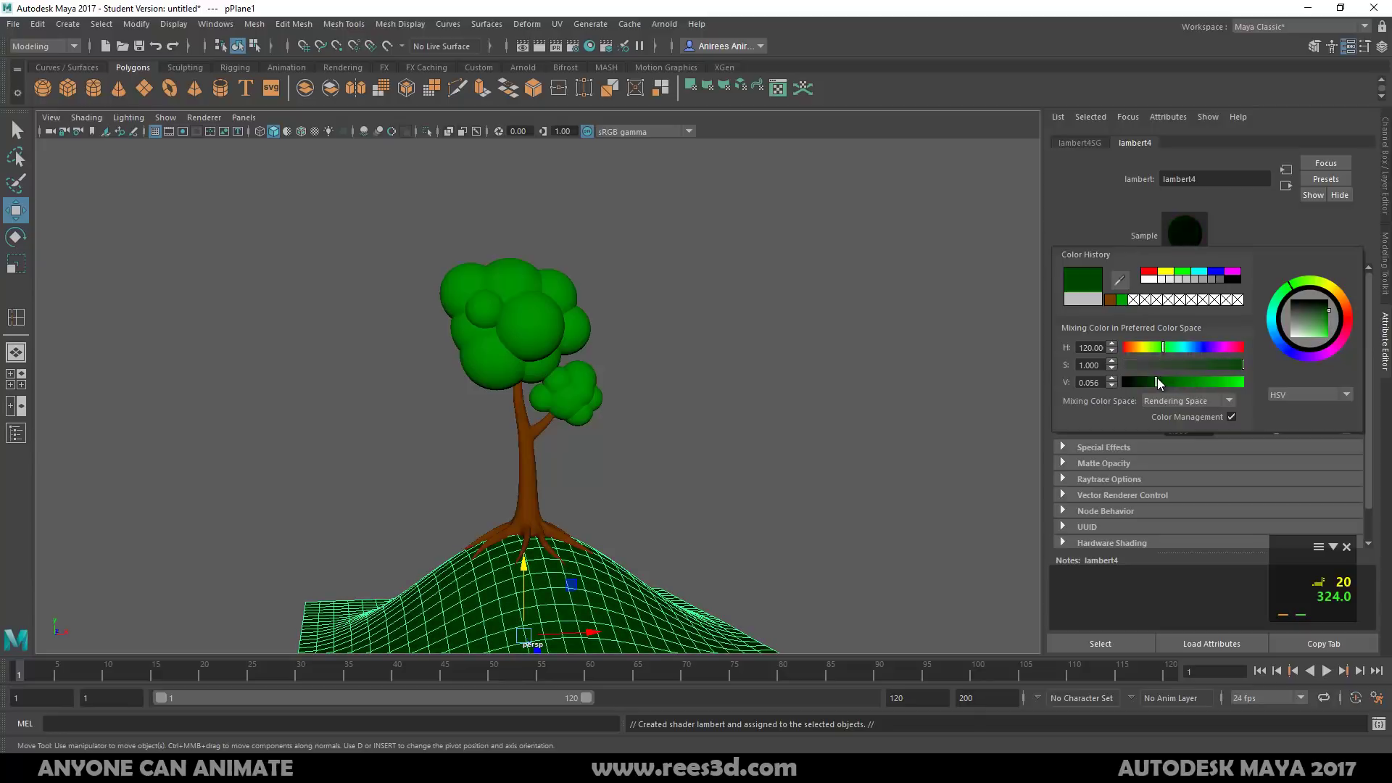
left_click(1116, 207)
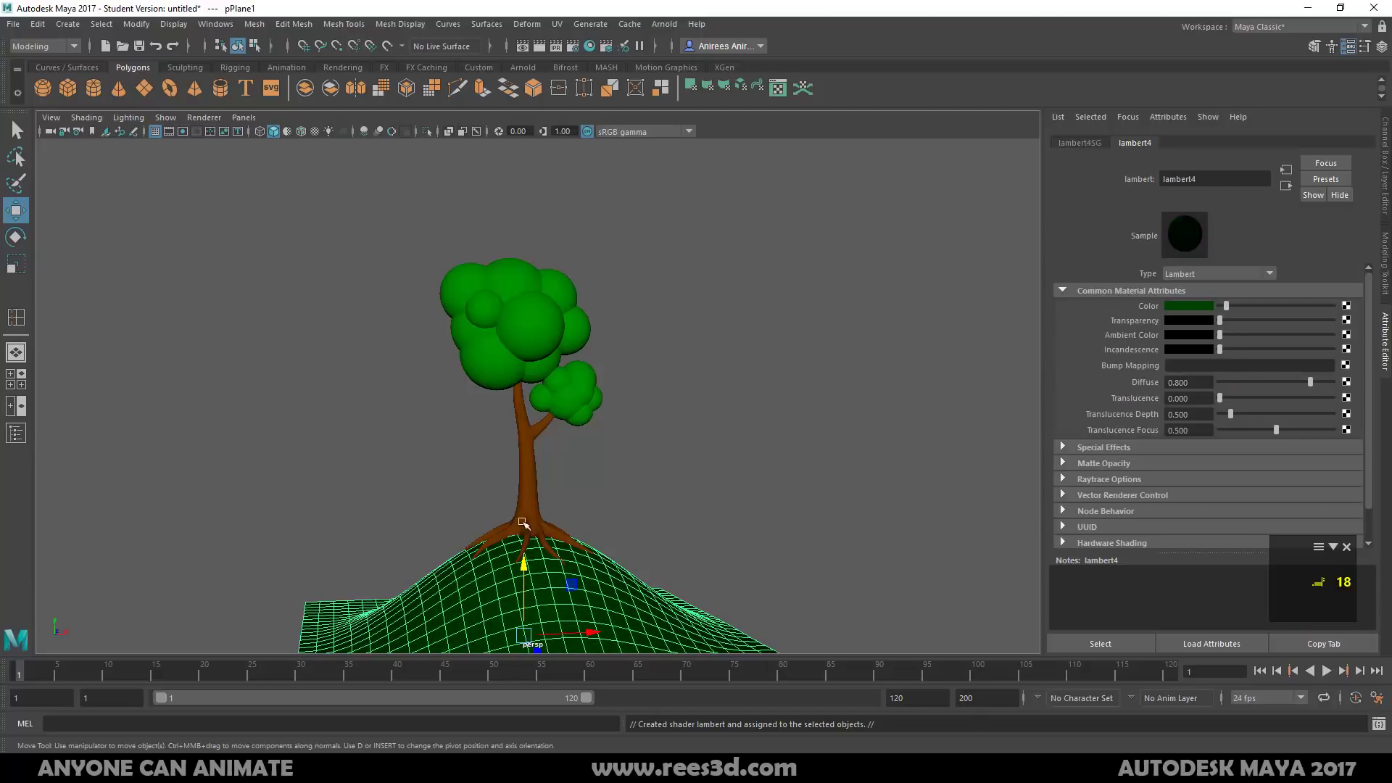
Select the vertex midway along the hill's +X edge, turn on soft selection and enlarge its falloff radius
scroll(693, 483, "down", 3)
left_click_drag(694, 483, 655, 461, "alt")
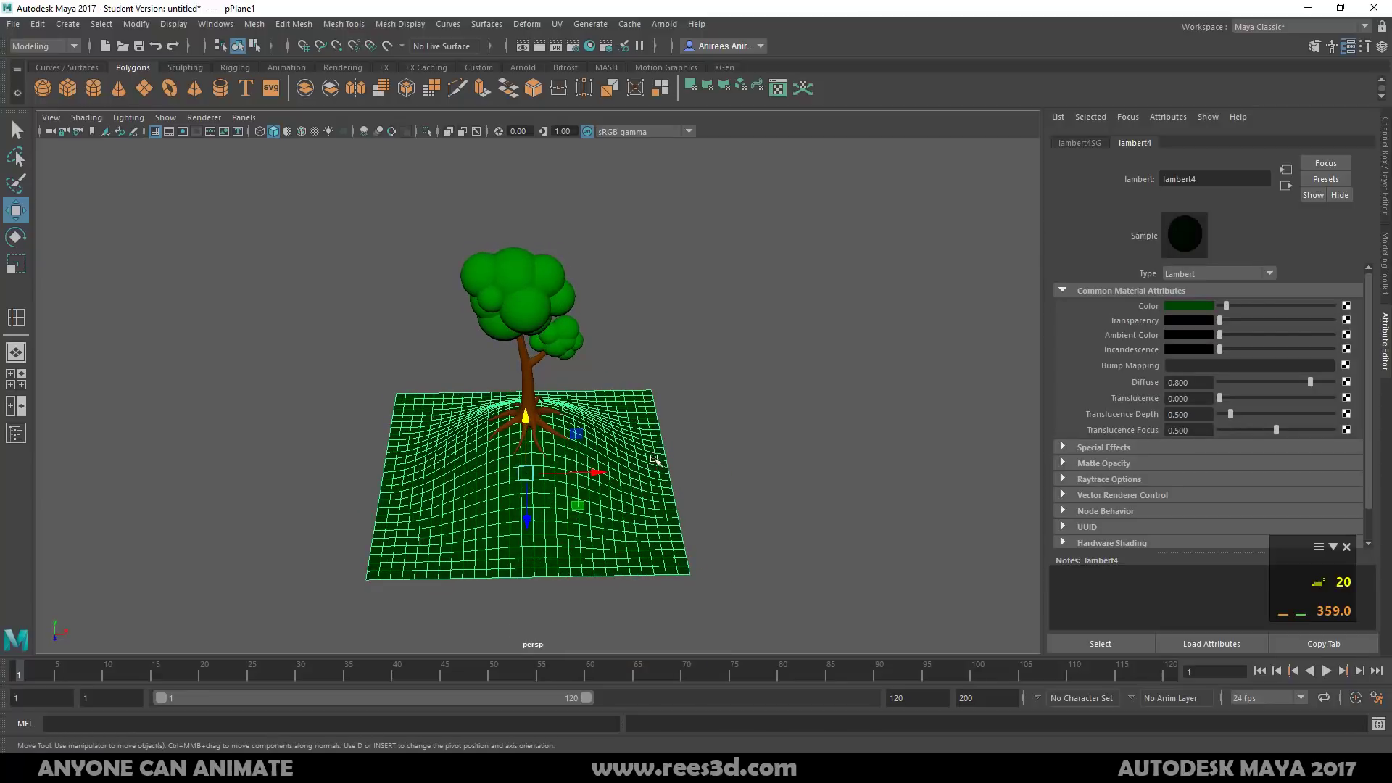
right_click_drag(654, 461, 591, 468)
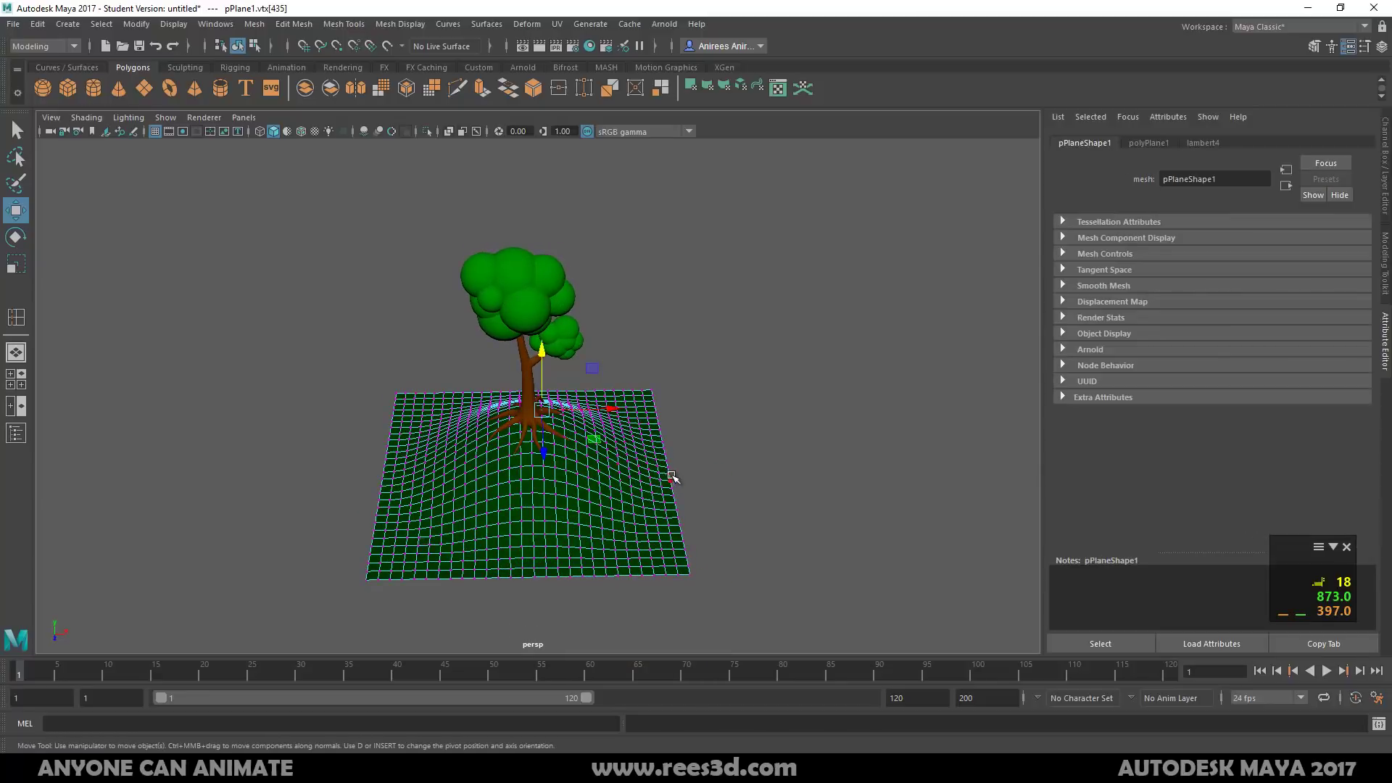
left_click(672, 476)
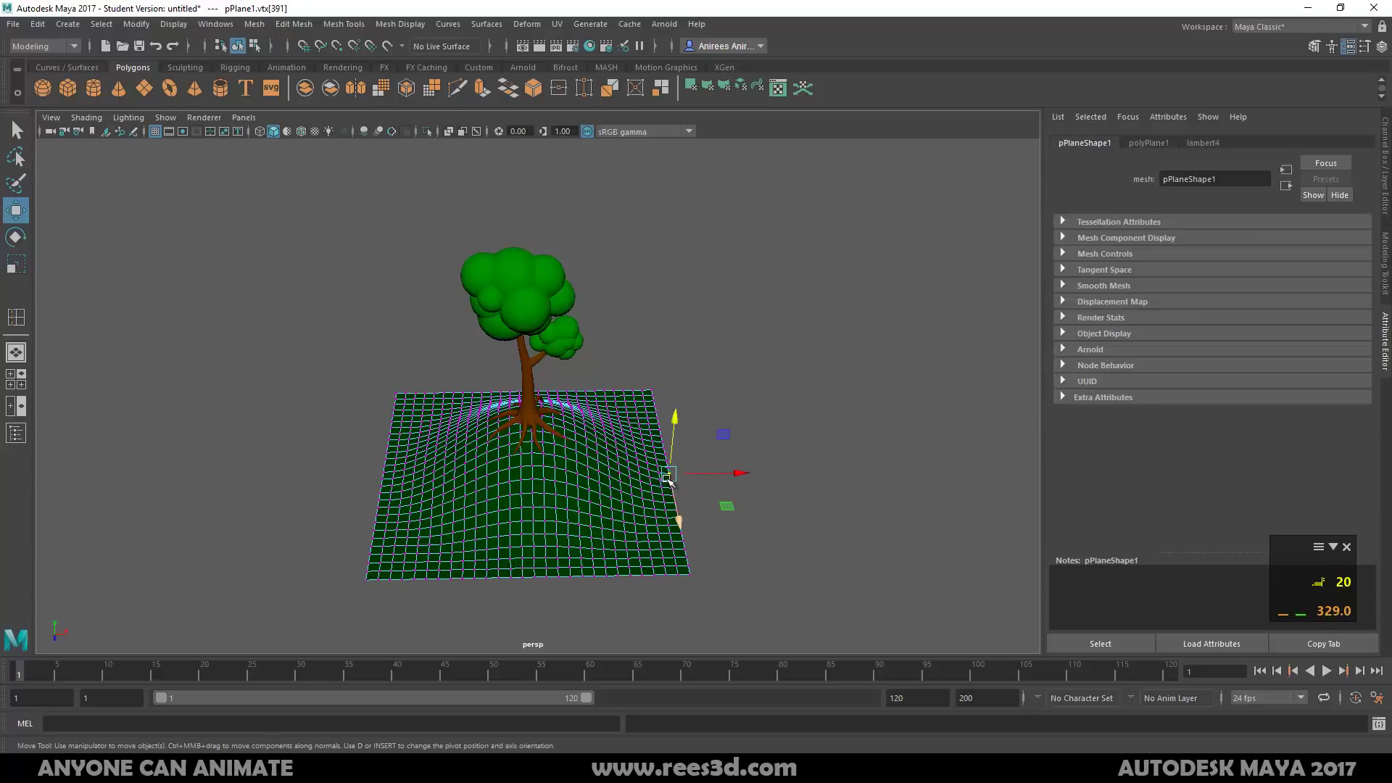
key("b")
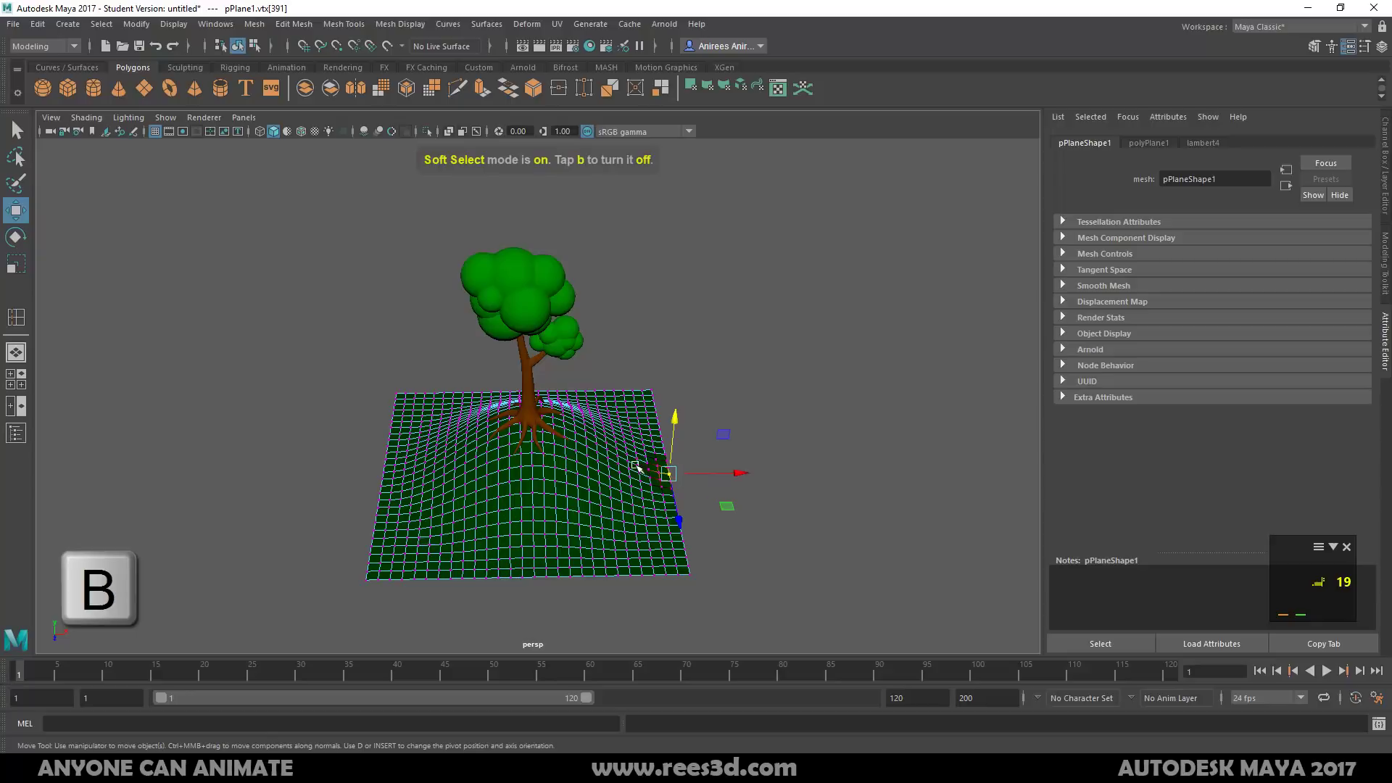
left_click_drag(663, 476, 698, 484)
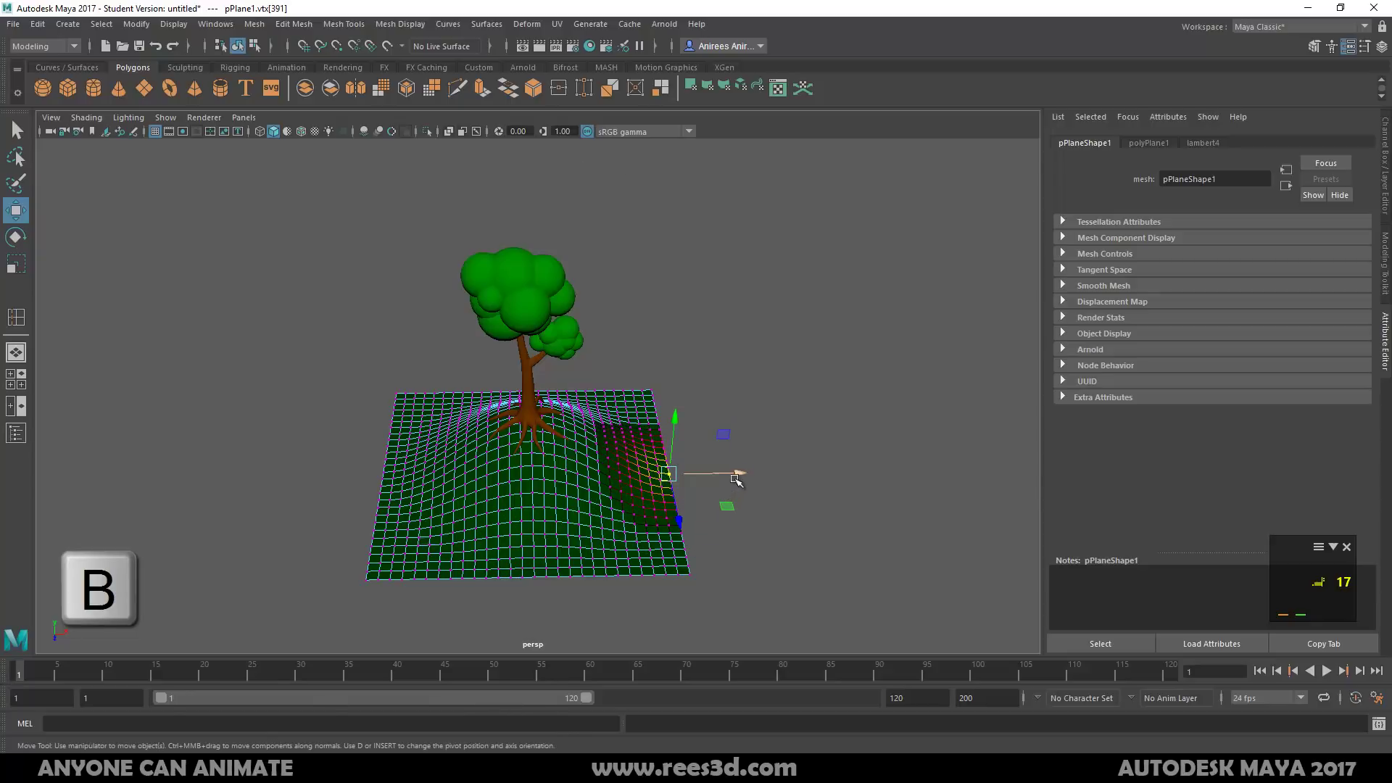
Undo a trial pull of the edge vertex, widen the soft-selection falloff and pull the edge outward to about X 28
left_click_drag(736, 480, 798, 490)
key("ctrl+z")
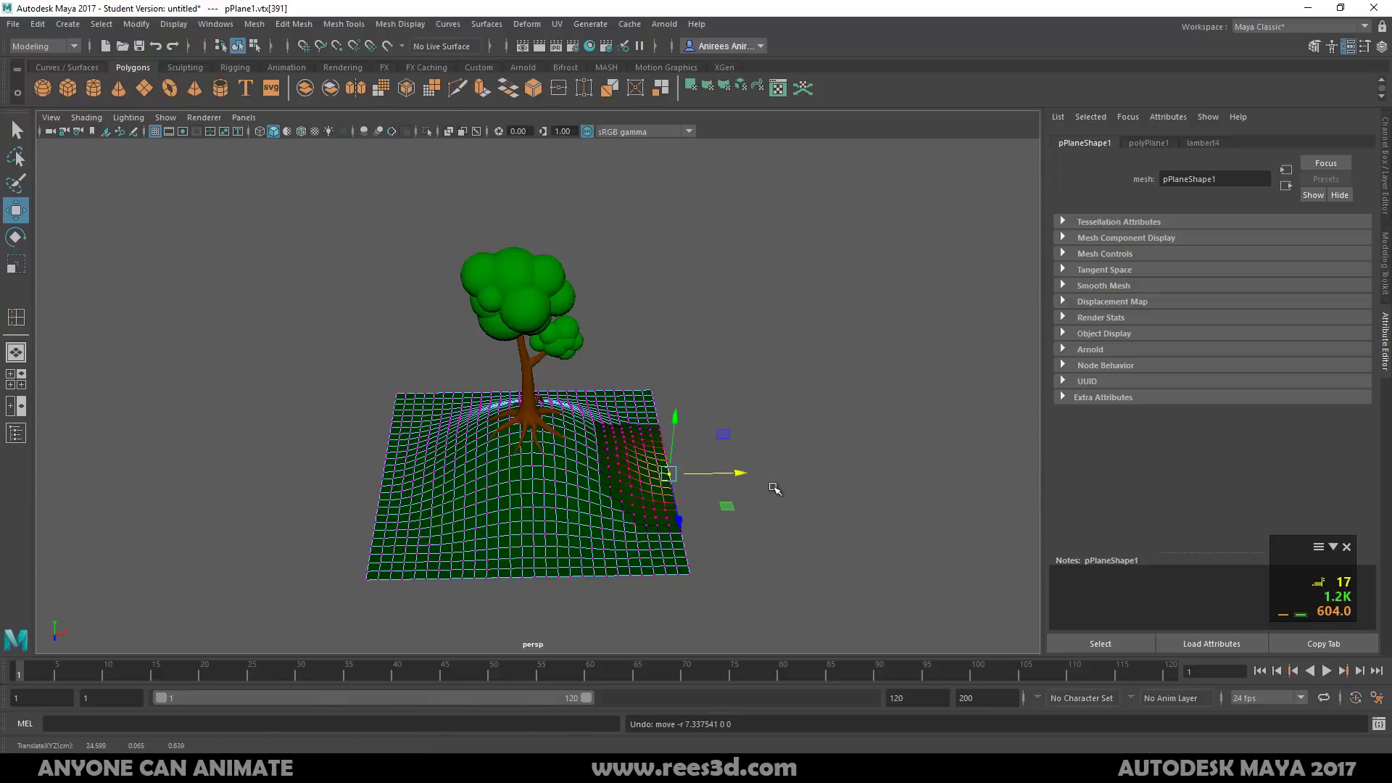
middle_click_drag(668, 479, 741, 479)
left_click_drag(743, 480, 815, 492)
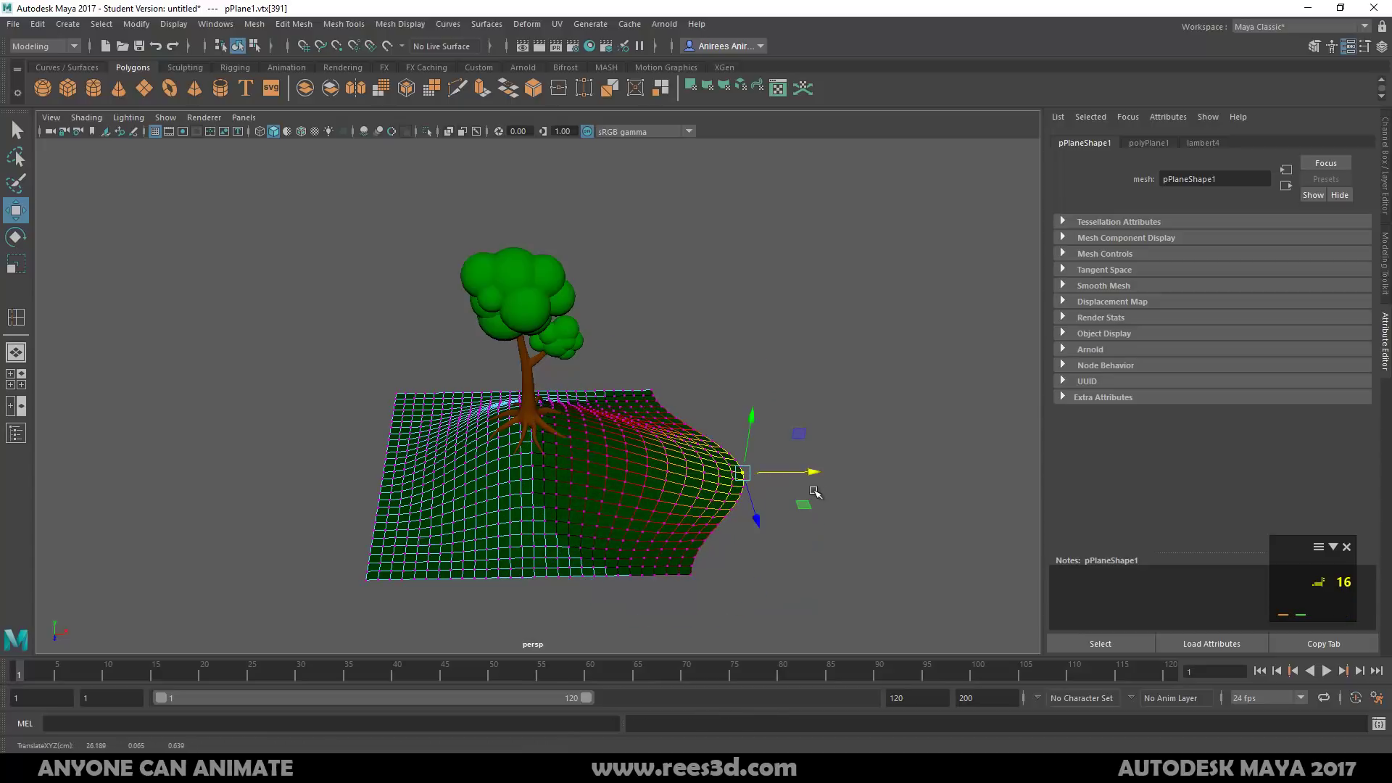
Pull the middles of the hill's three remaining edges outward with soft selection to give the ground a rounded outline
left_click(532, 581)
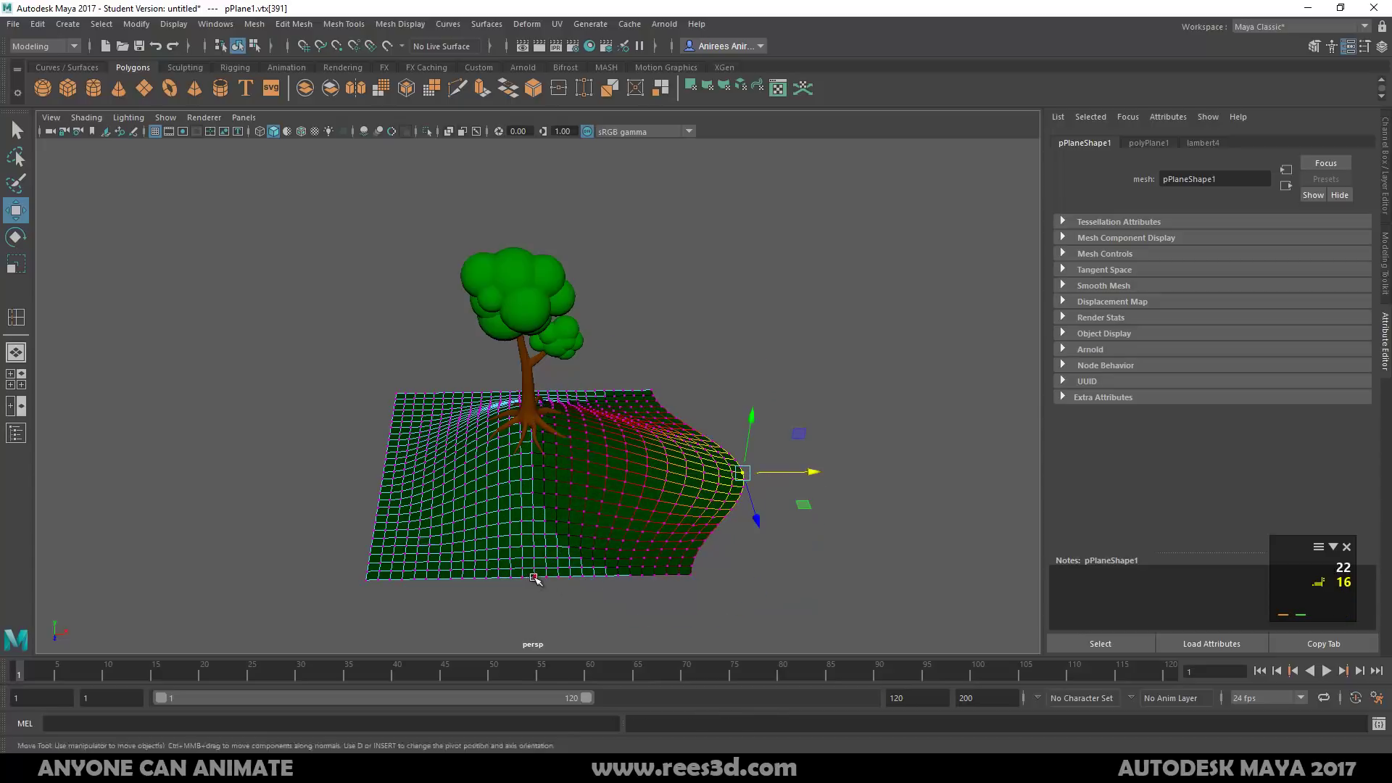
left_click_drag(535, 580, 533, 642)
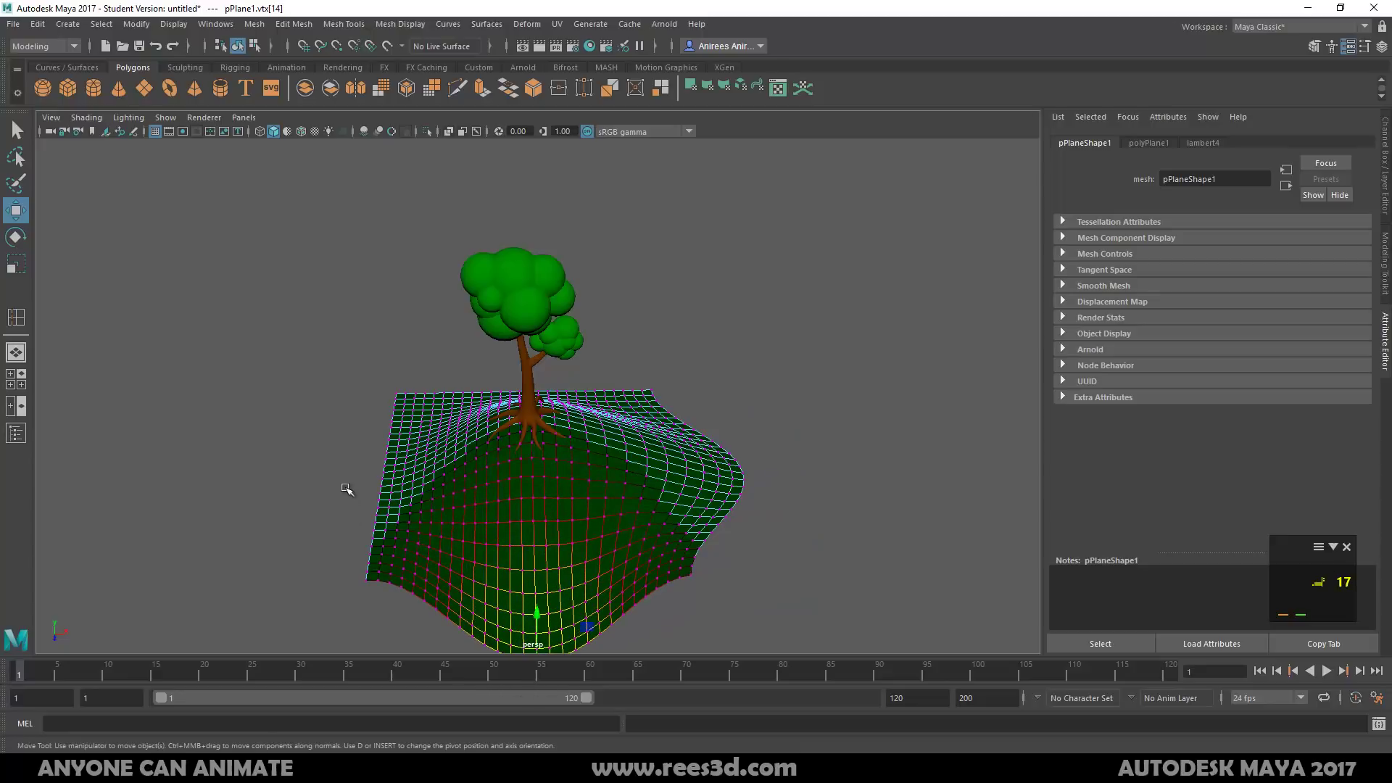
left_click(384, 479)
left_click_drag(432, 480, 359, 476)
left_click_drag(515, 470, 342, 479, "alt")
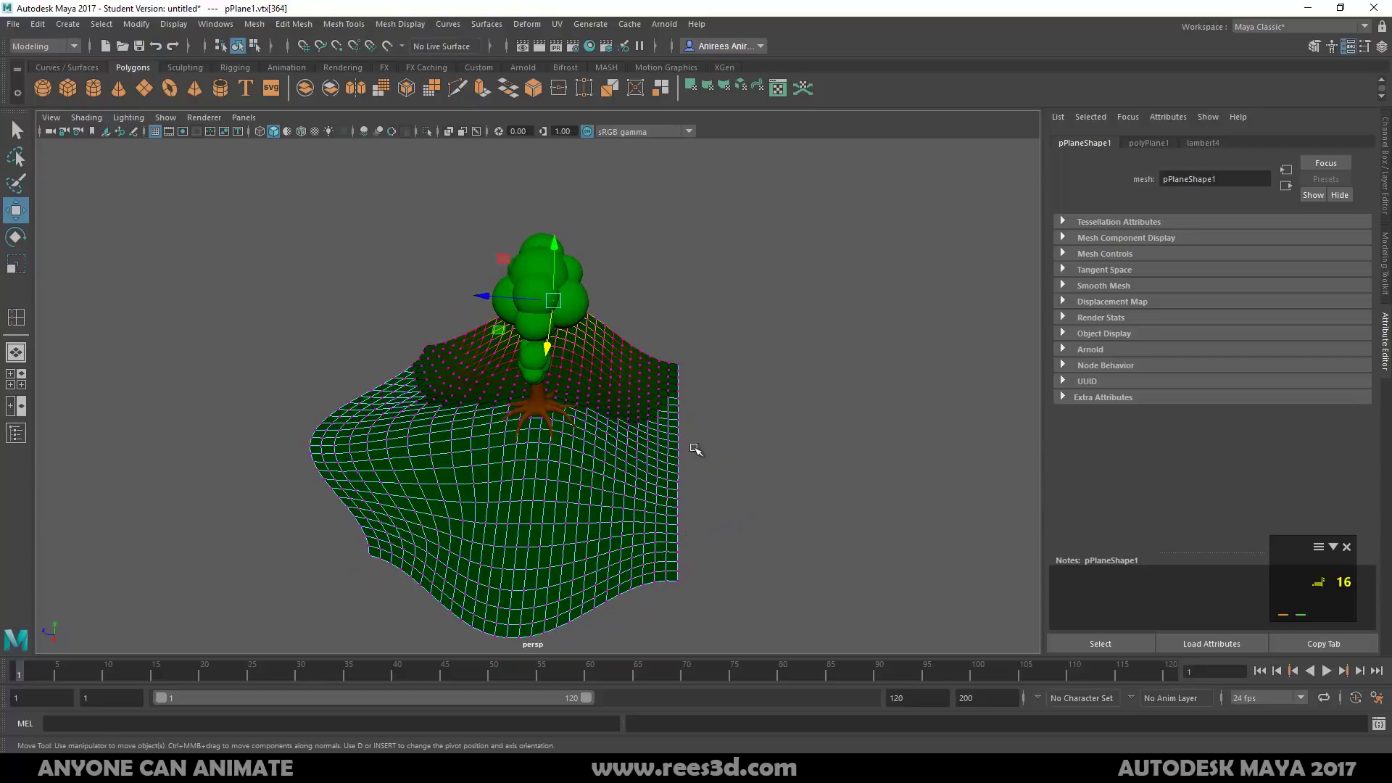
left_click(677, 465)
left_click_drag(638, 463, 774, 469)
Return the hill to object mode, duplicate it and place the copy behind the original
scroll(590, 469, "down", 5)
left_click_drag(540, 478, 646, 463, "alt")
mouse_move(568, 455)
right_mouse_down()
mouse_move(555, 455)
mouse_move(570, 439)
right_mouse_up()
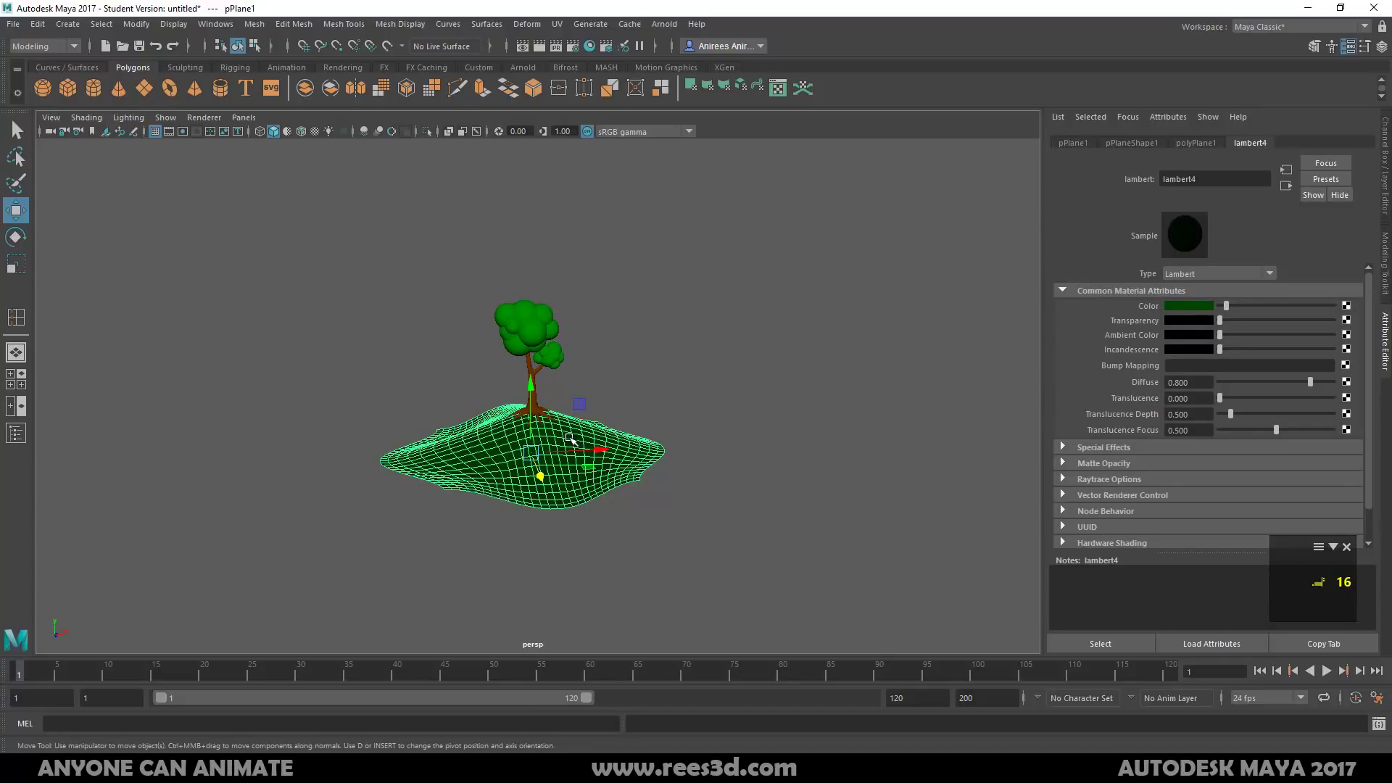
scroll(682, 451, "up", 2)
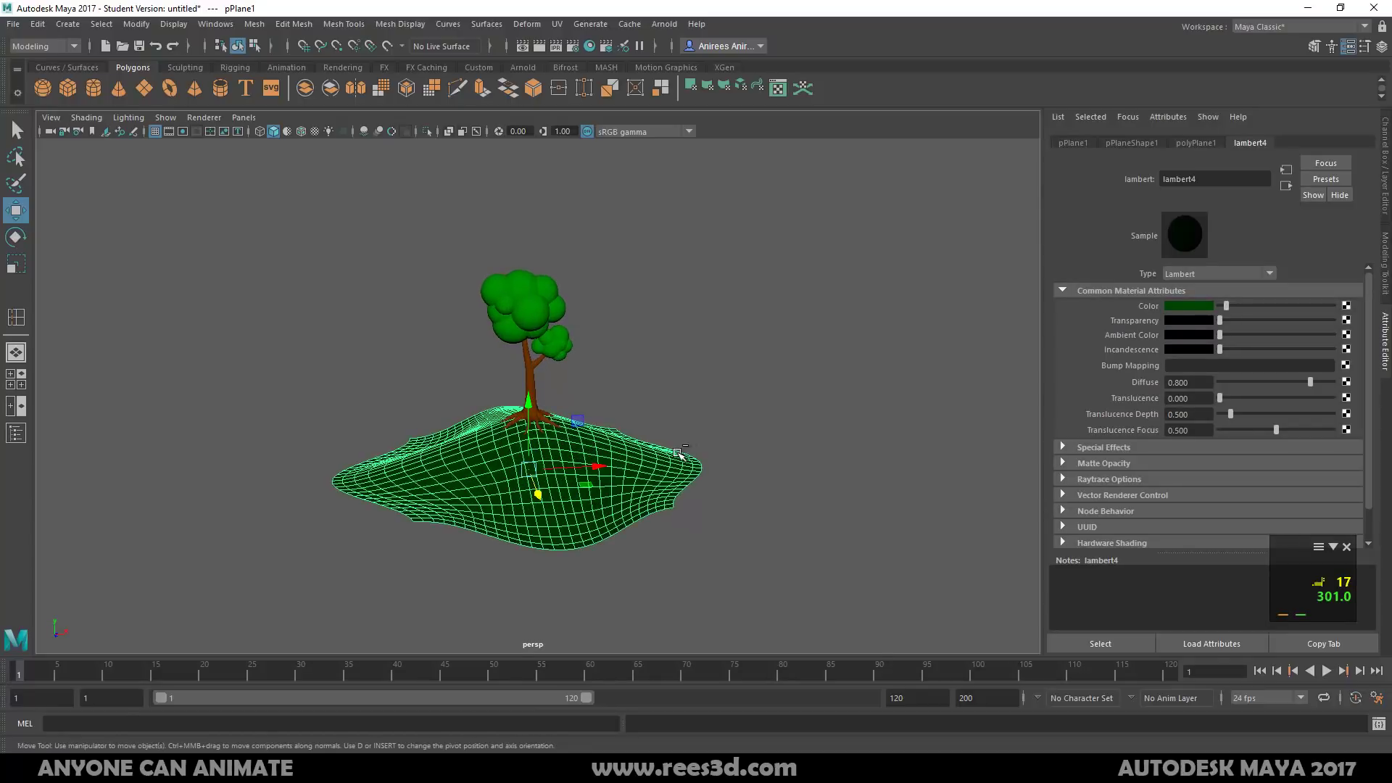
key("ctrl+d")
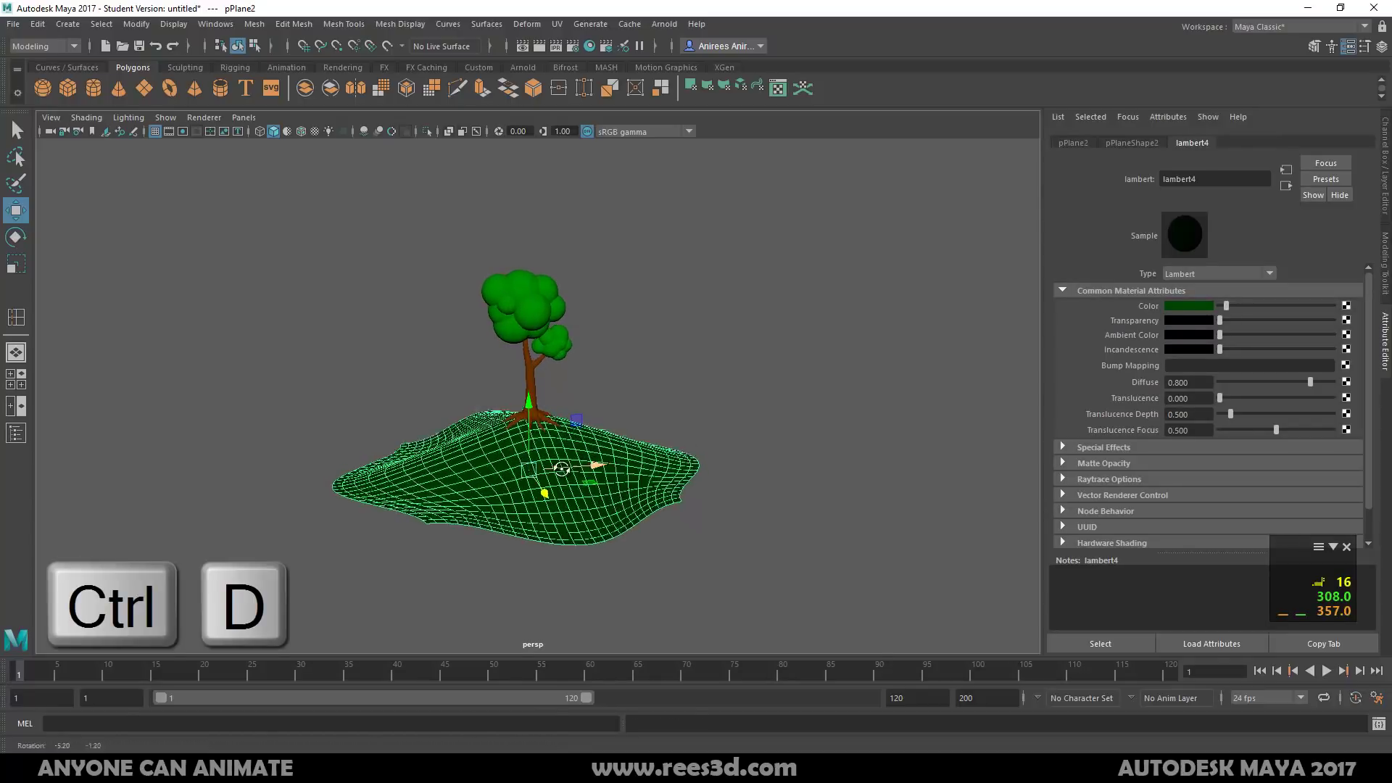
left_click_drag(680, 453, 376, 386, "alt")
left_click_drag(479, 464, 526, 437, "alt")
Scale the hill copy up uniformly to a much larger size and move it farther back from the tree
key("r")
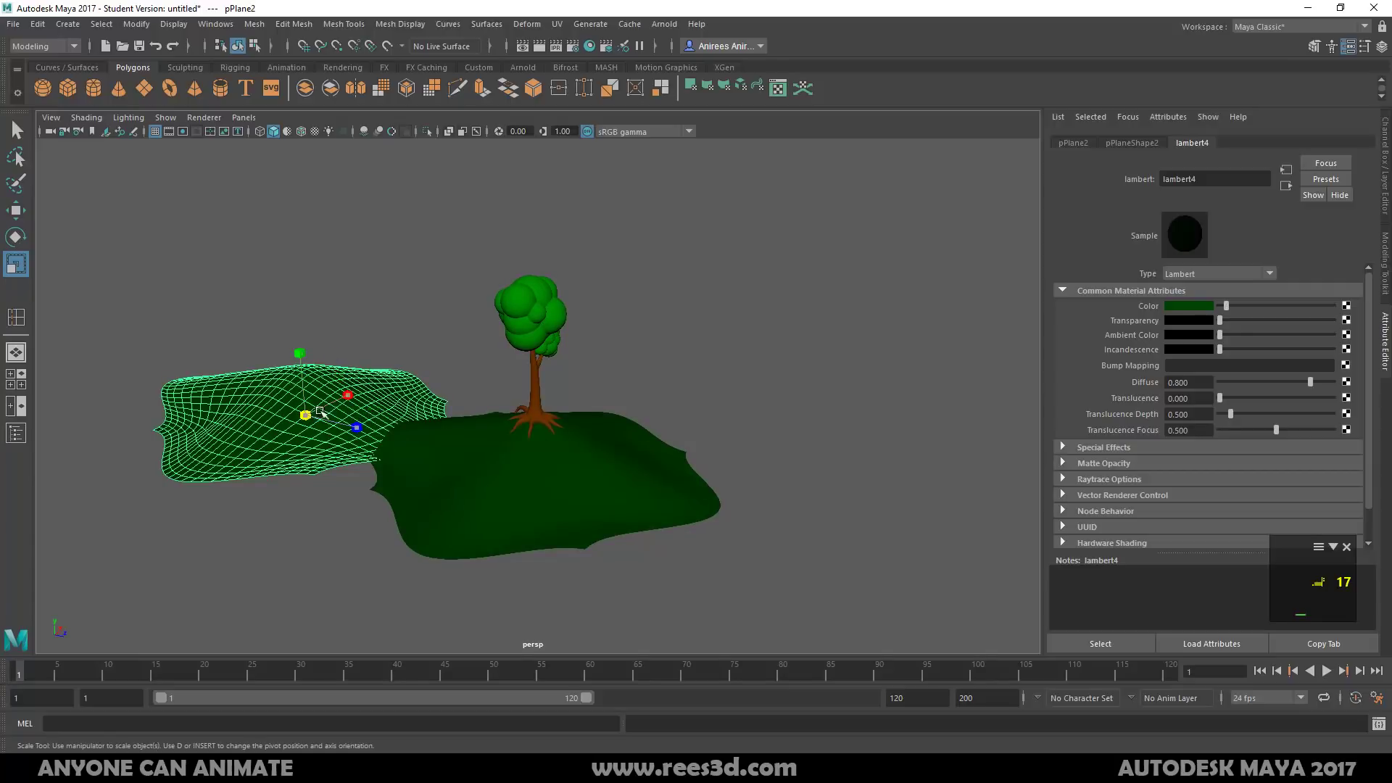
left_click_drag(320, 412, 625, 417)
key("w")
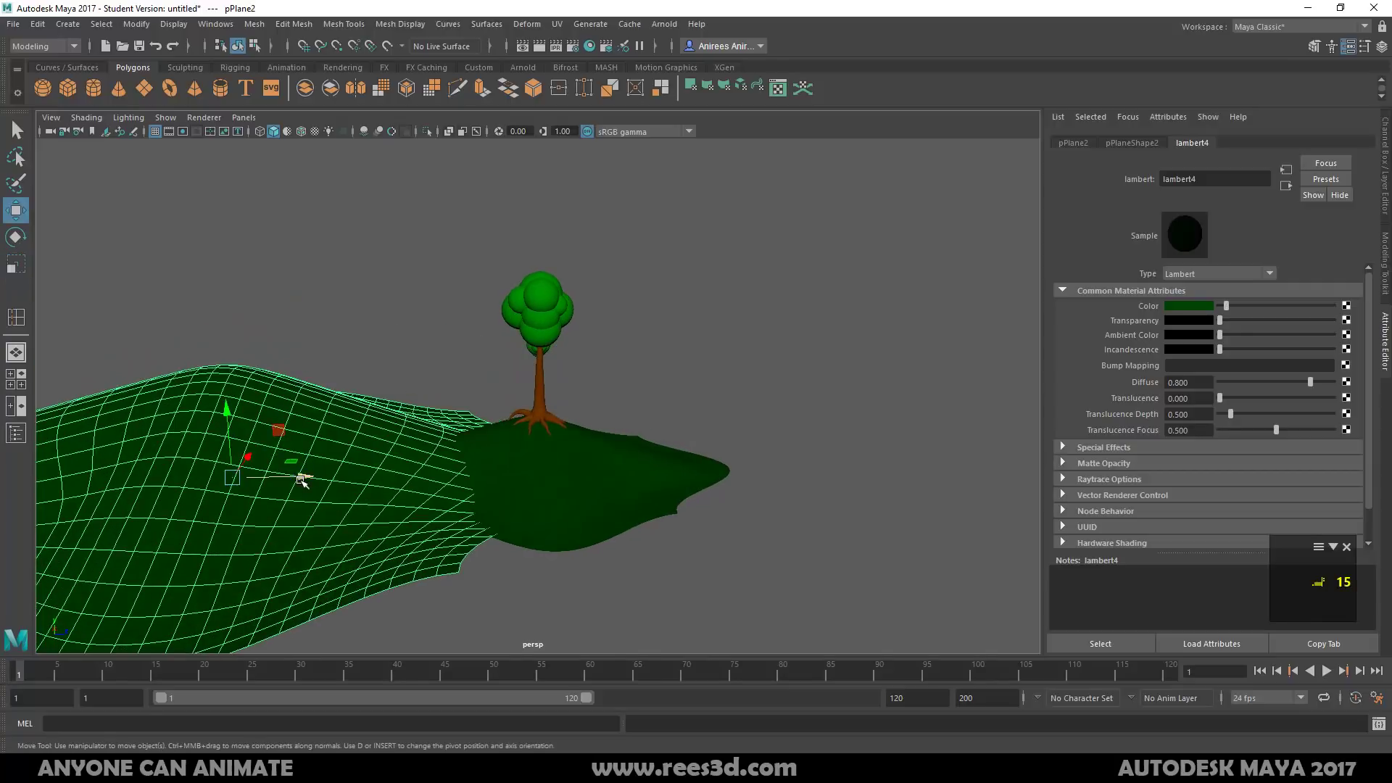
left_click_drag(303, 482, 127, 470)
Pull the large background hill's summit vertex up with a widened soft selection to form a tall, rounded peak
left_click_drag(537, 464, 445, 407, "alt")
left_click(461, 324)
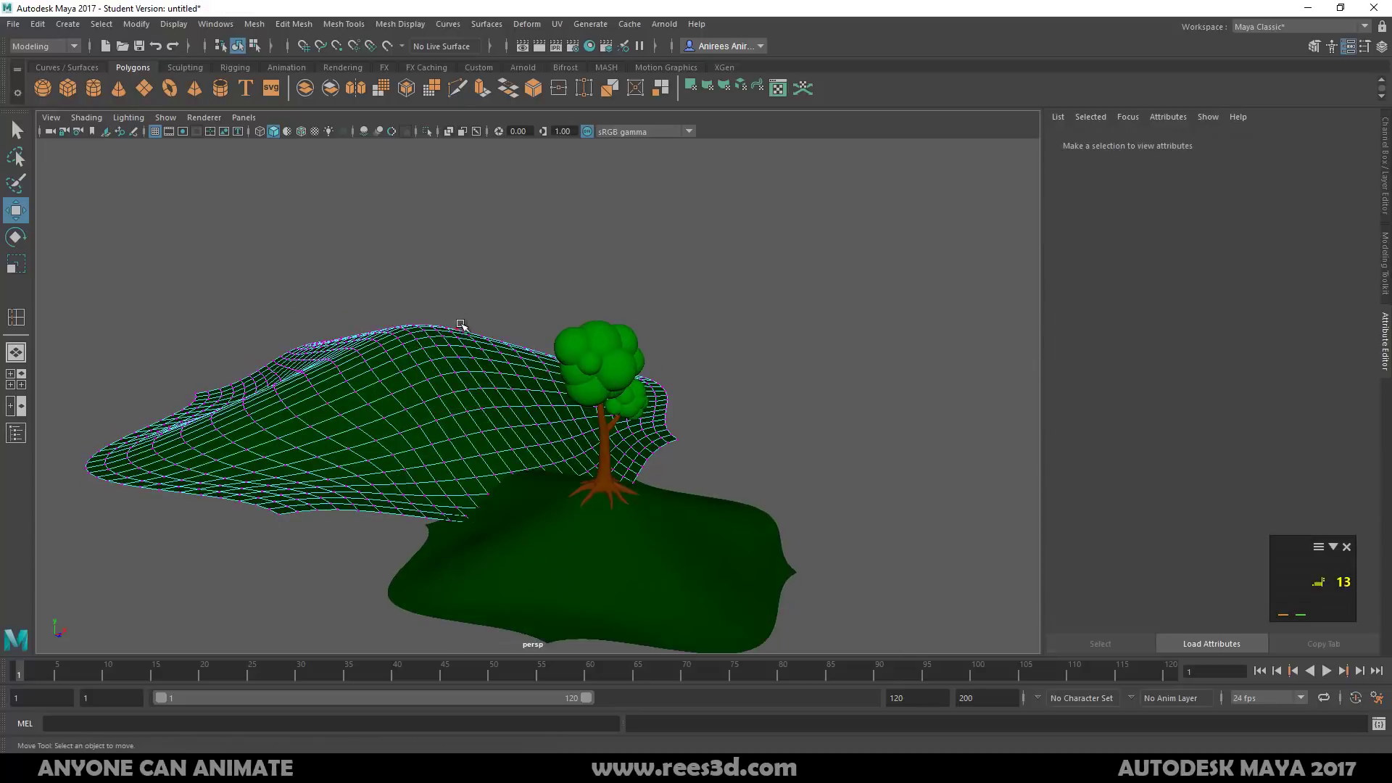
left_click(424, 331)
key("b")
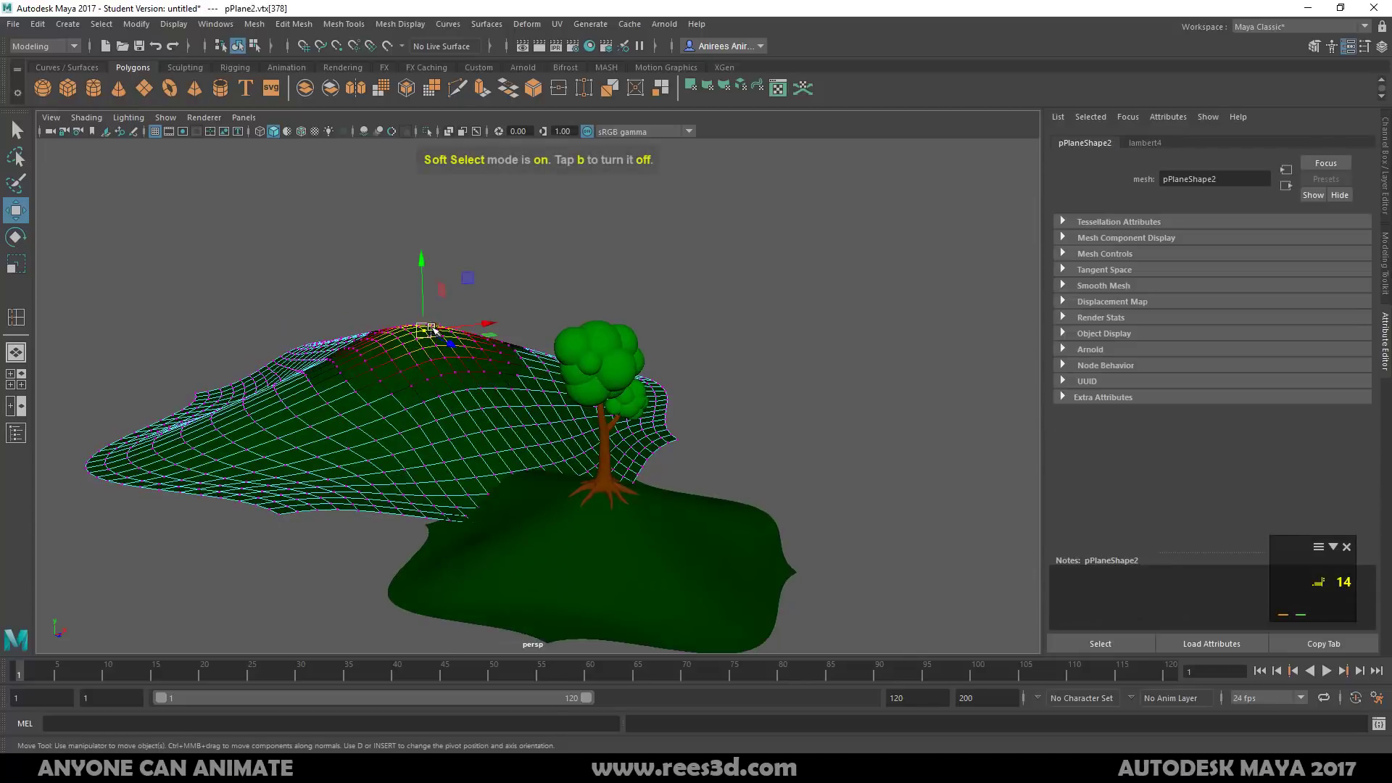
left_click_drag(426, 331, 492, 325)
left_click_drag(425, 262, 446, 364)
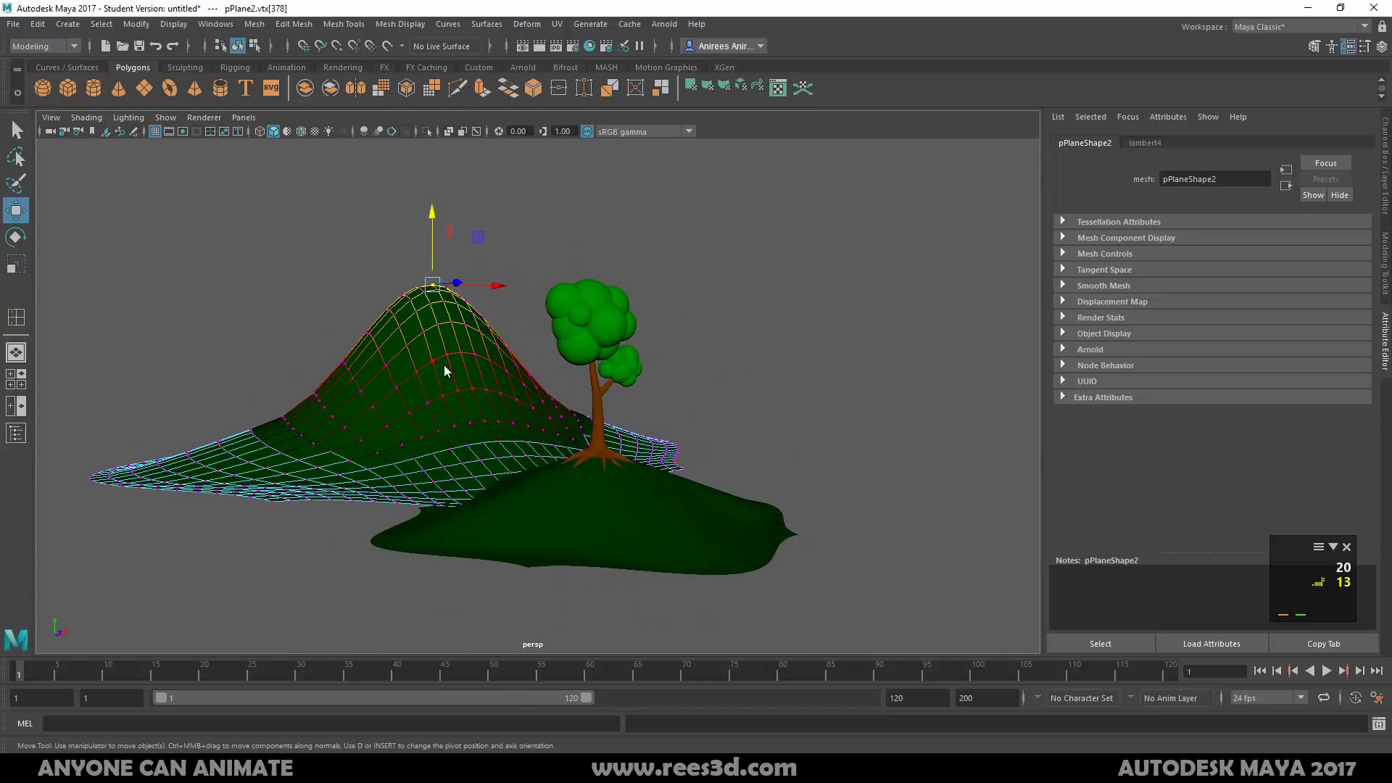
Return the peaked hill to object mode, duplicate it and place the copy on the other side behind the tree
right_click(444, 351)
left_click(442, 439)
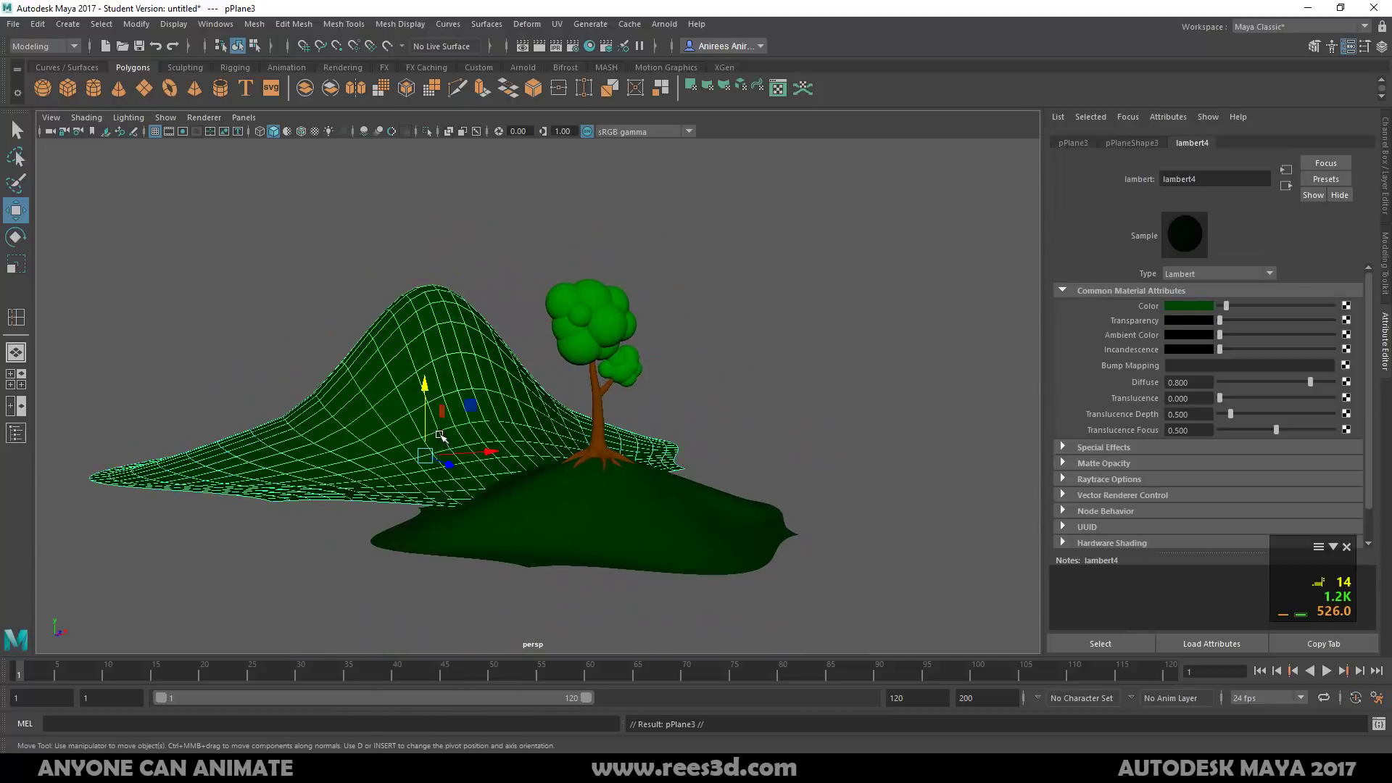
left_click_drag(491, 454, 530, 411, "alt")
left_click_drag(435, 294, 475, 405, "alt")
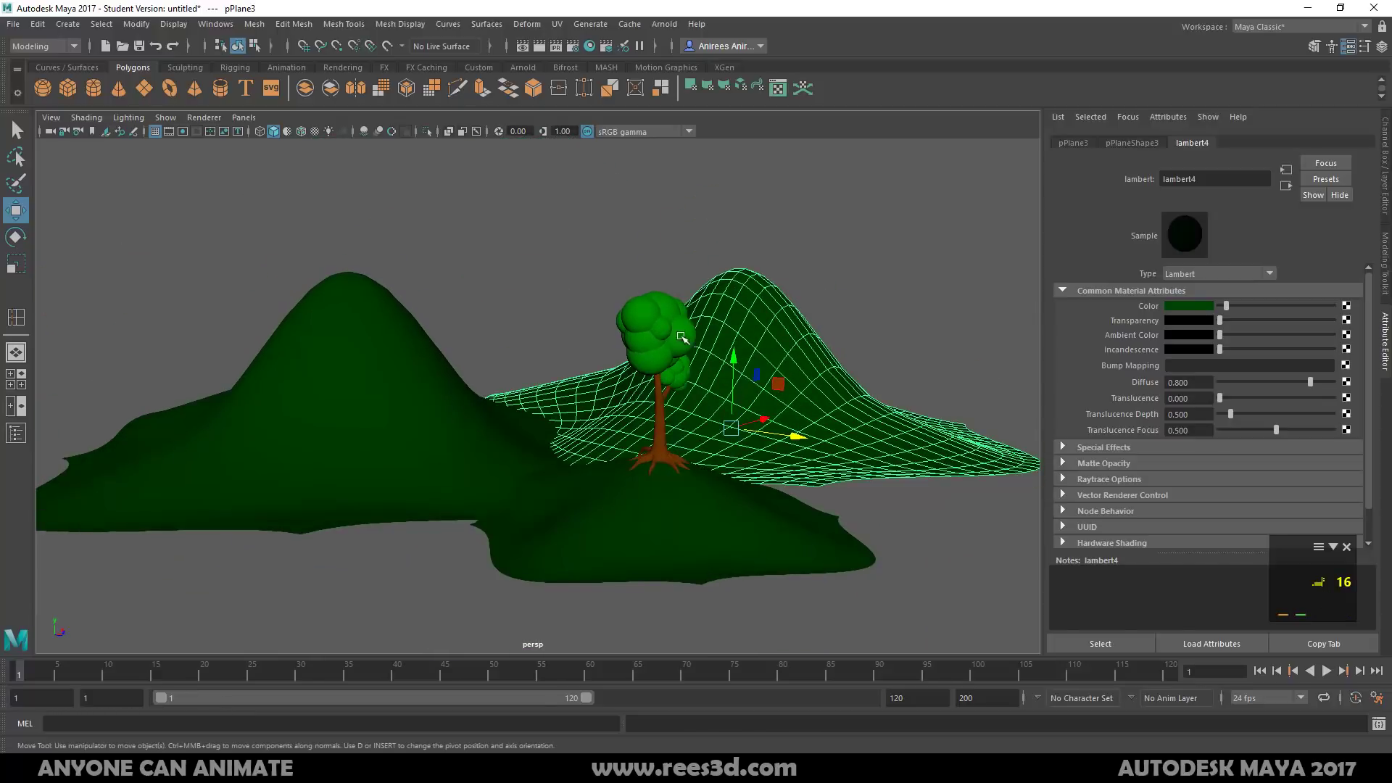
Reshape the second background hill with soft selection by lowering its peak and raising a shoulder on its outer flank
right_click_drag(733, 294, 745, 267)
left_click(740, 272)
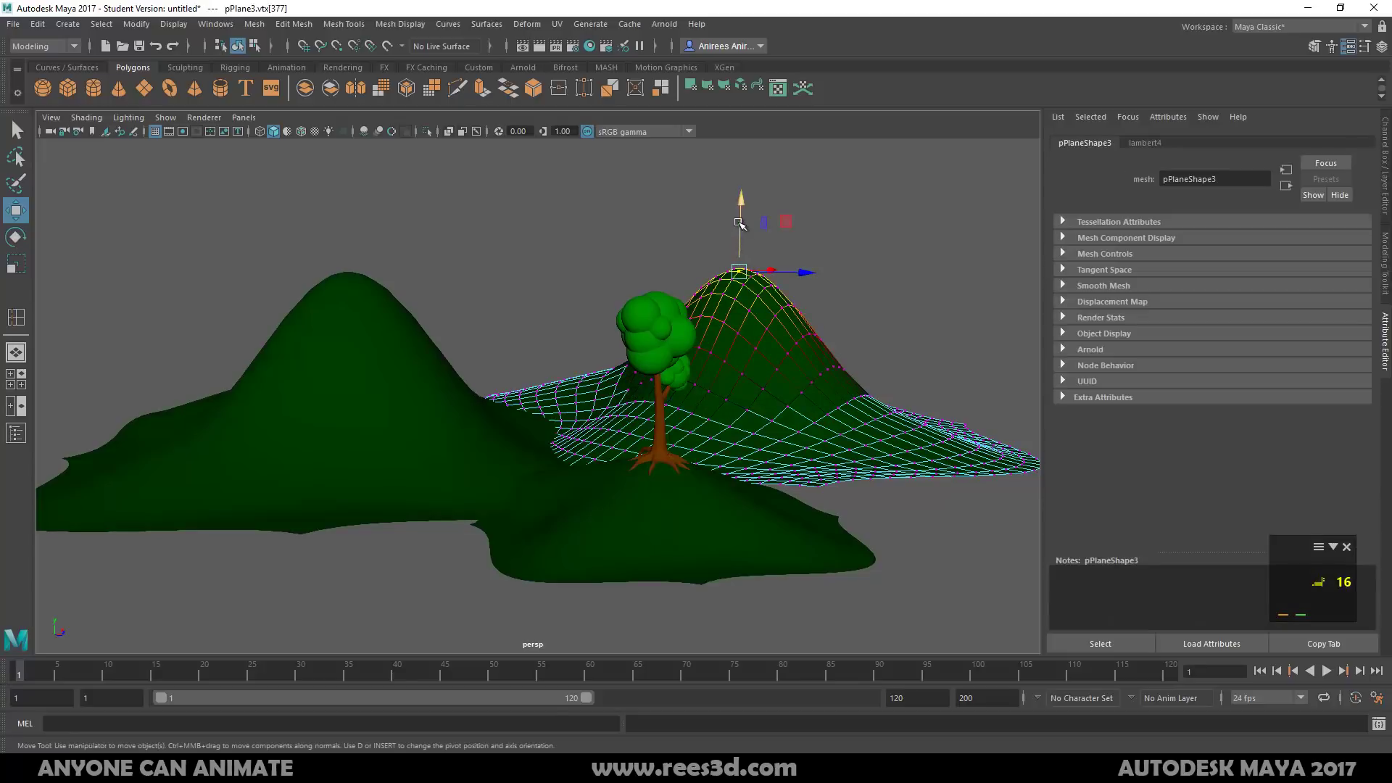
left_click_drag(739, 226, 739, 252)
left_click(925, 439)
left_click_drag(924, 439, 898, 418)
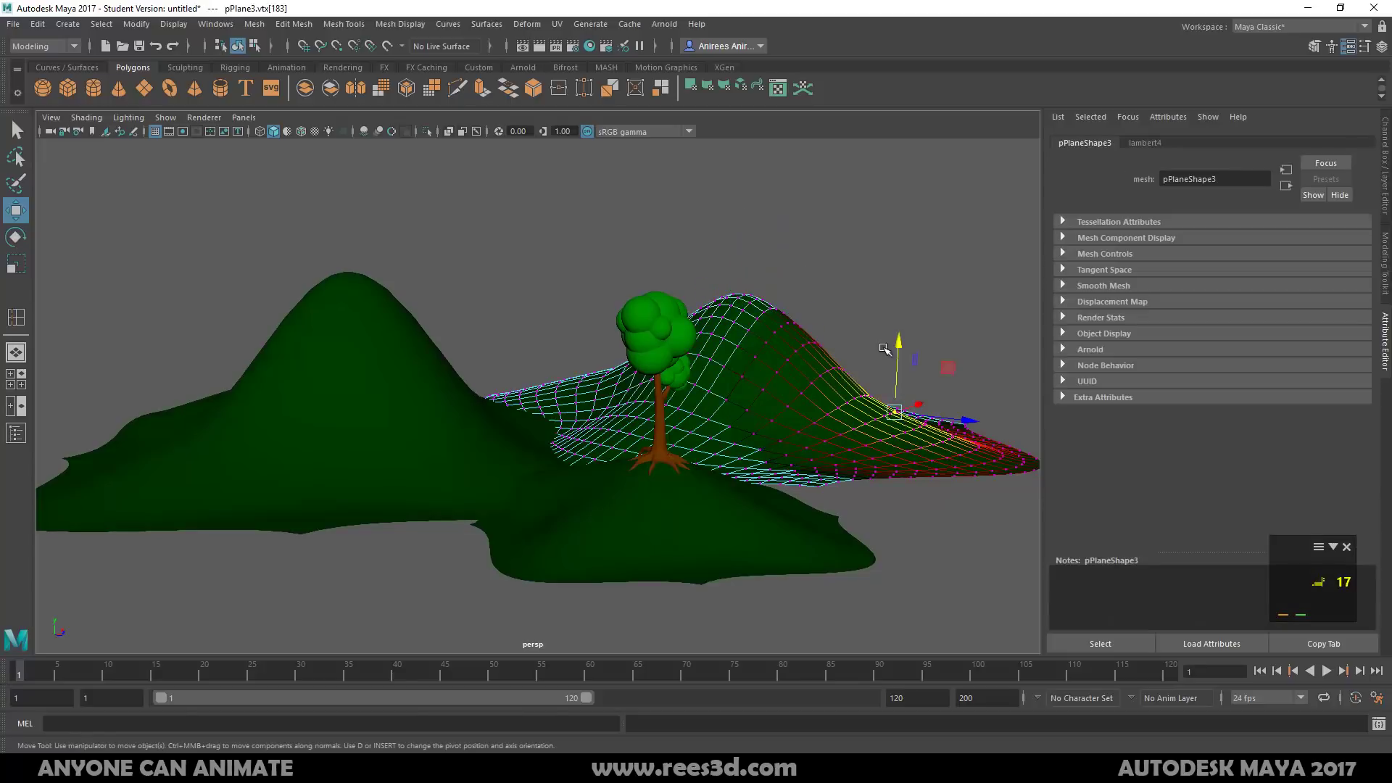
left_click_drag(897, 346, 773, 420)
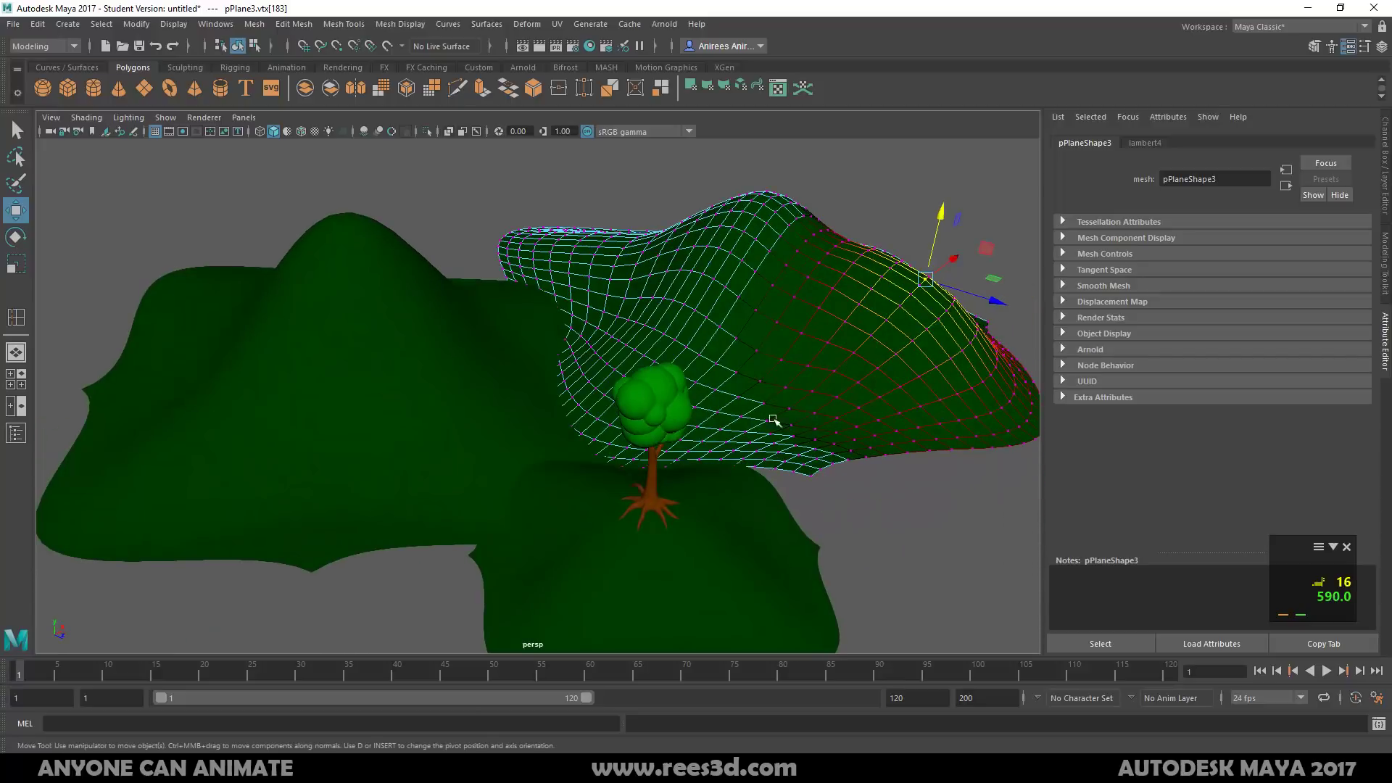
Duplicate the tall-peaked hill and move the copy far back, into the gap between the two background hills
right_click_drag(416, 358, 408, 444)
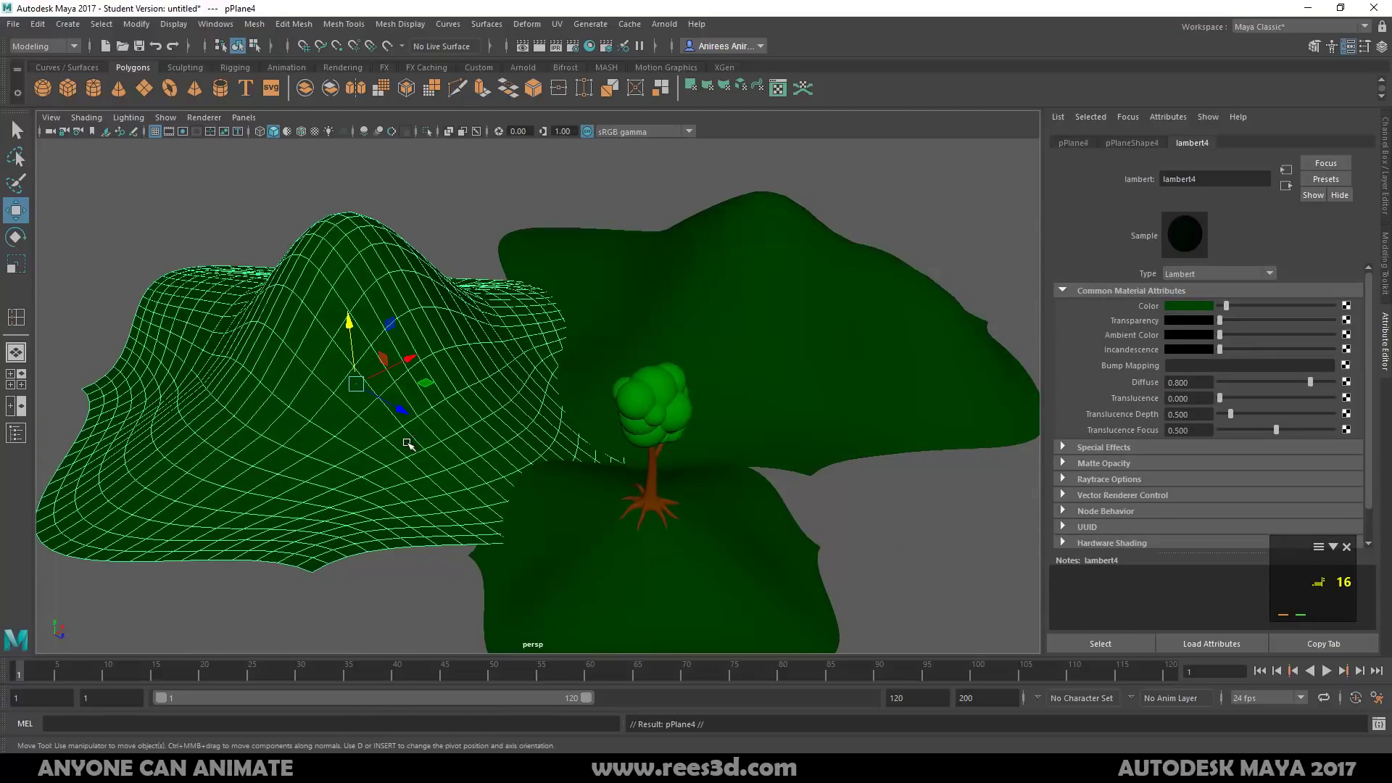
left_click_drag(408, 350, 114, 450, "alt")
key("r")
key("w")
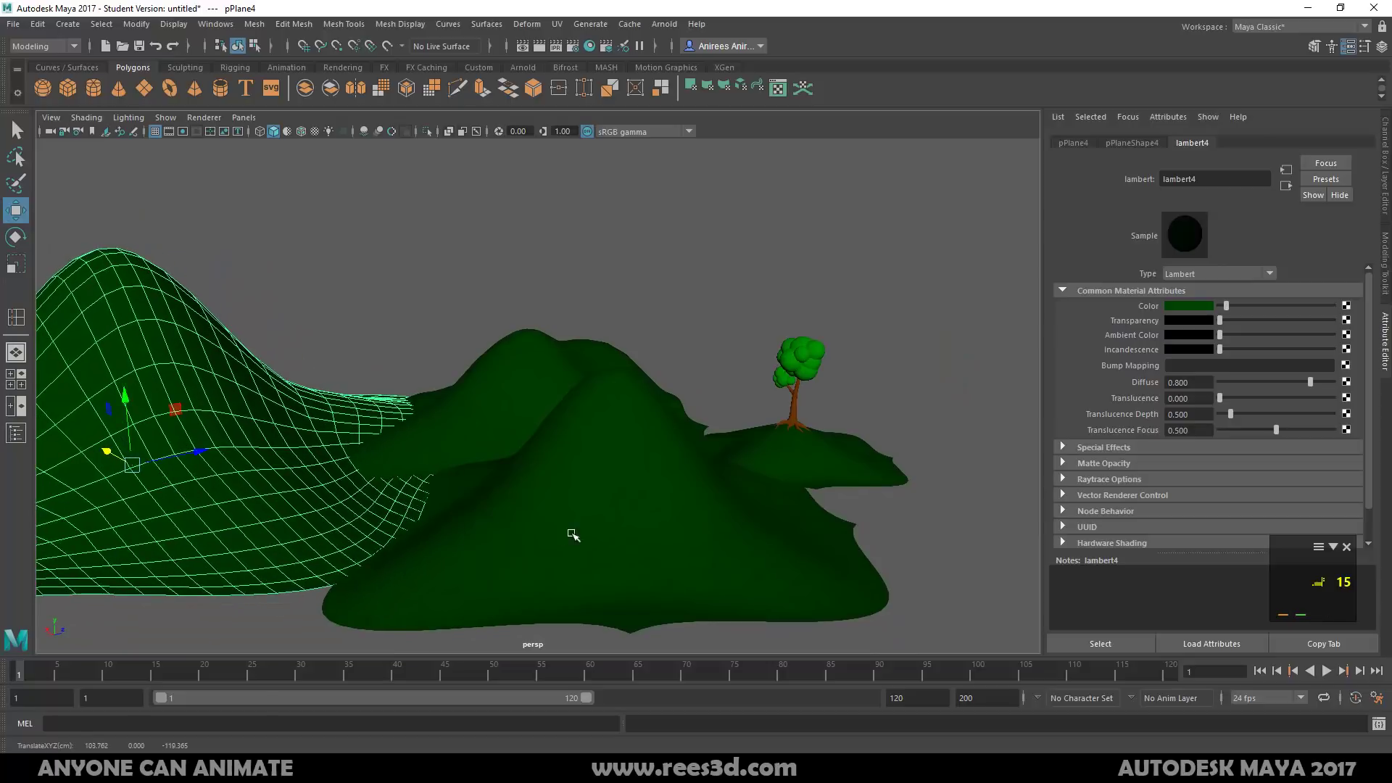
mouse_move(572, 534)
left_mouse_down("alt")
mouse_move(327, 506)
mouse_move(618, 563)
mouse_move(569, 538)
left_mouse_up("alt")
right_click_drag(570, 538, 662, 533, "alt")
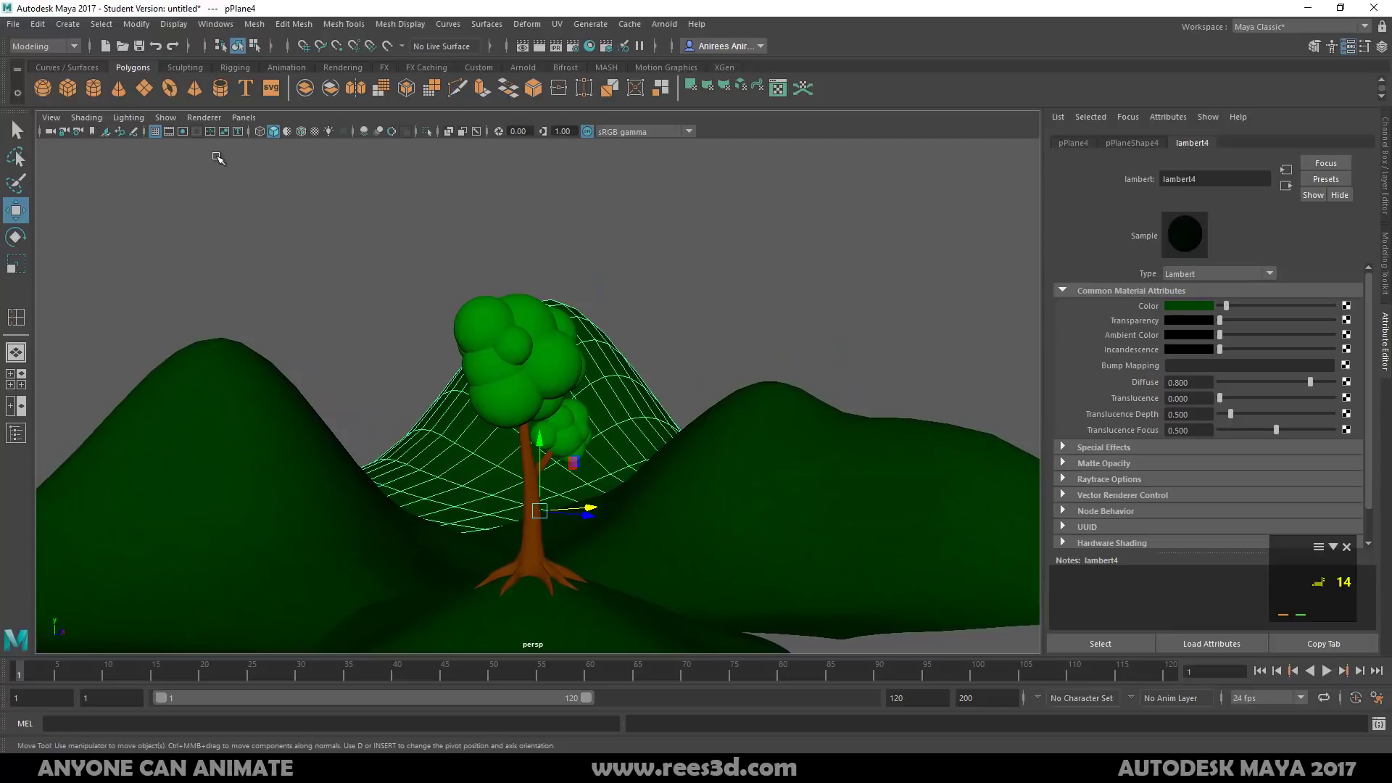
Turn on the resolution gate with its mask and compose the shot with the tree off-centre against the hills
left_click(182, 132)
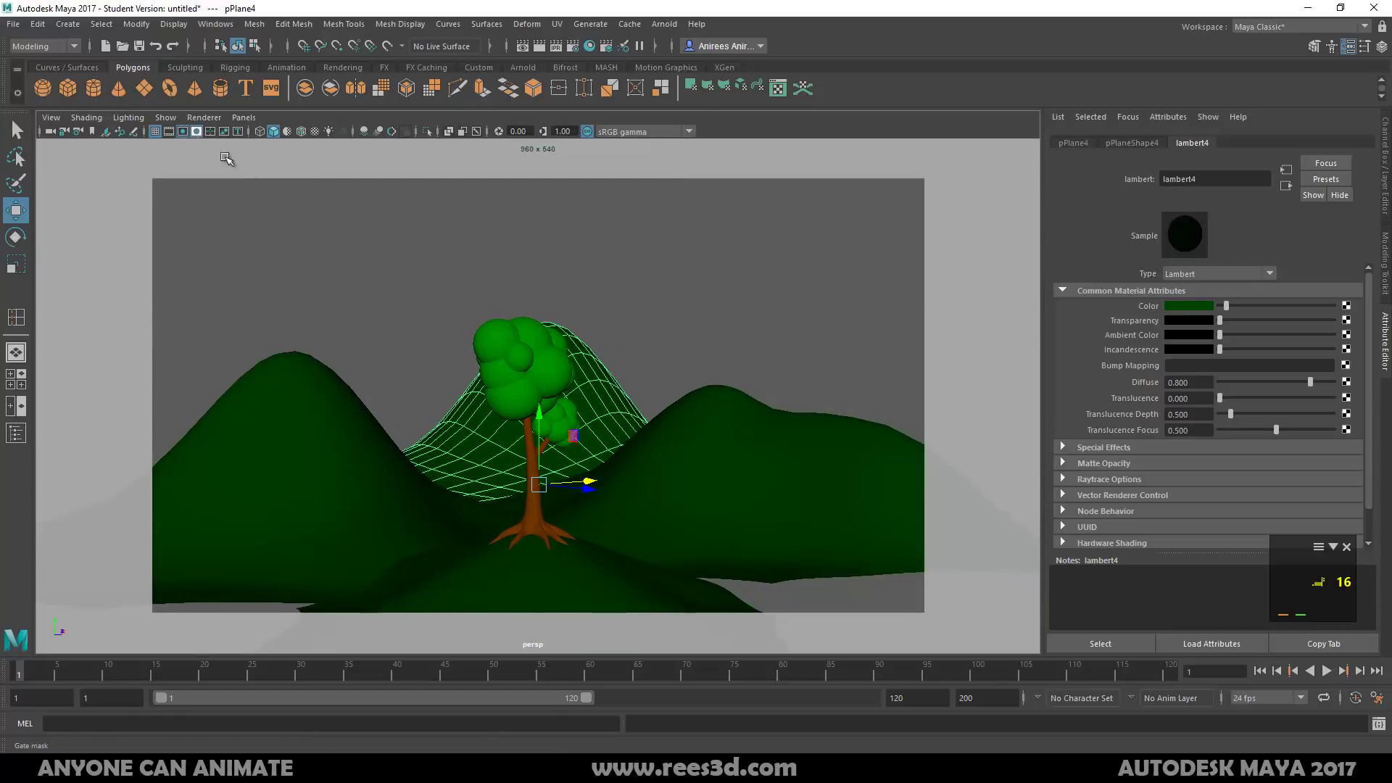
mouse_move(609, 497)
left_mouse_down("alt")
mouse_move(590, 479)
mouse_move(684, 504)
mouse_move(684, 491)
mouse_move(590, 472)
mouse_move(627, 483)
left_mouse_up("alt")
middle_click_drag(628, 485, 633, 510, "alt")
right_click_drag(640, 509, 685, 511, "alt")
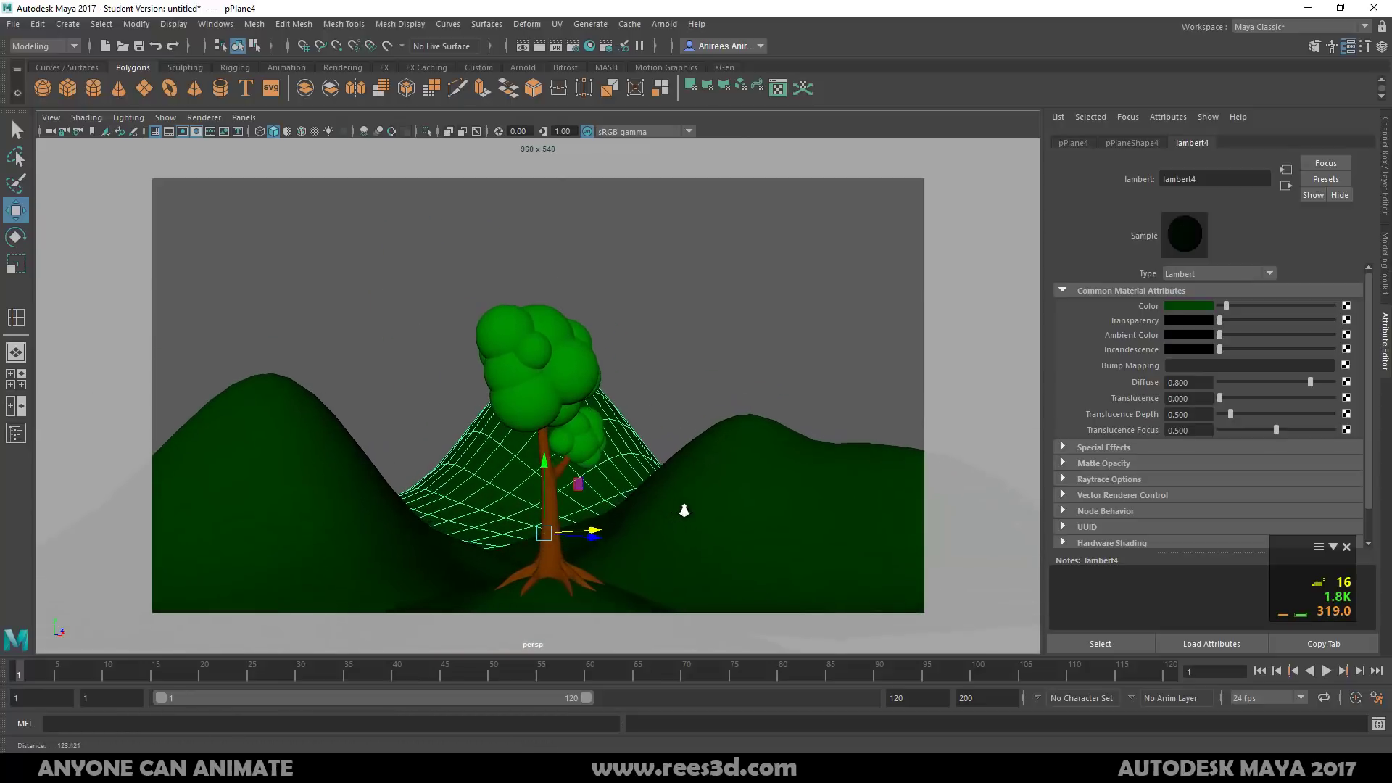
middle_click_drag(684, 511, 683, 472, "alt")
right_click_drag(683, 473, 715, 485, "alt")
middle_click_drag(715, 485, 727, 503, "alt")
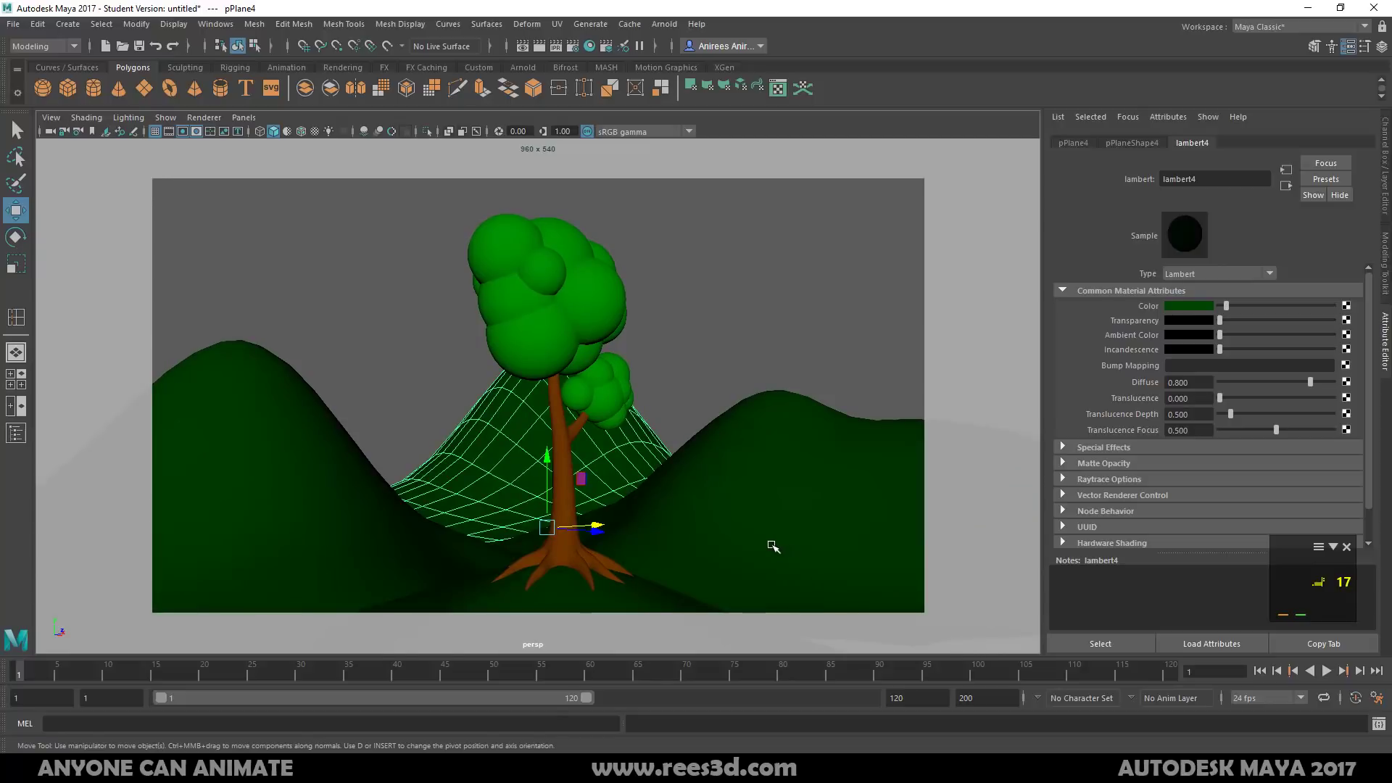
mouse_move(773, 547)
left_mouse_down("alt")
mouse_move(712, 519)
mouse_move(768, 534)
left_mouse_up("alt")
key("e")
left_click(805, 277)
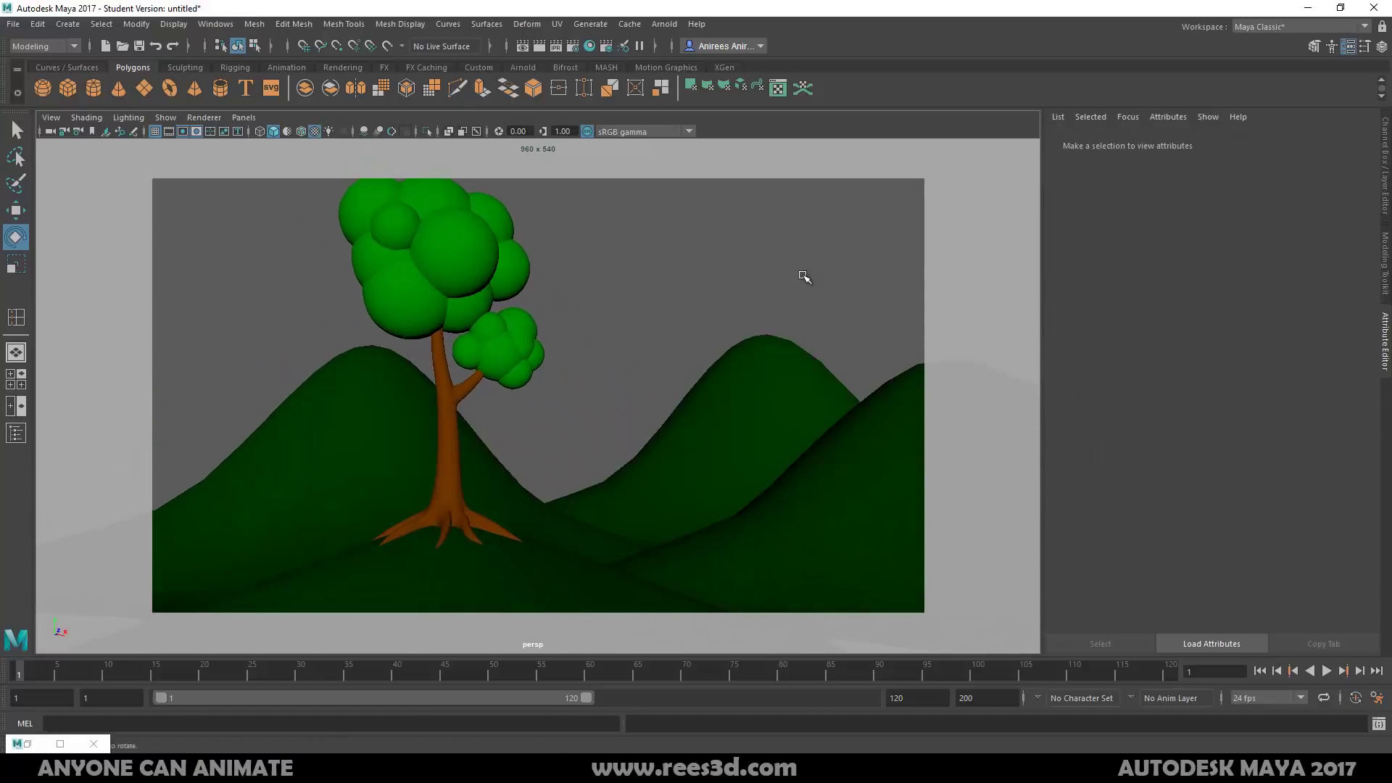
left_click_drag(805, 277, 694, 307, "alt")
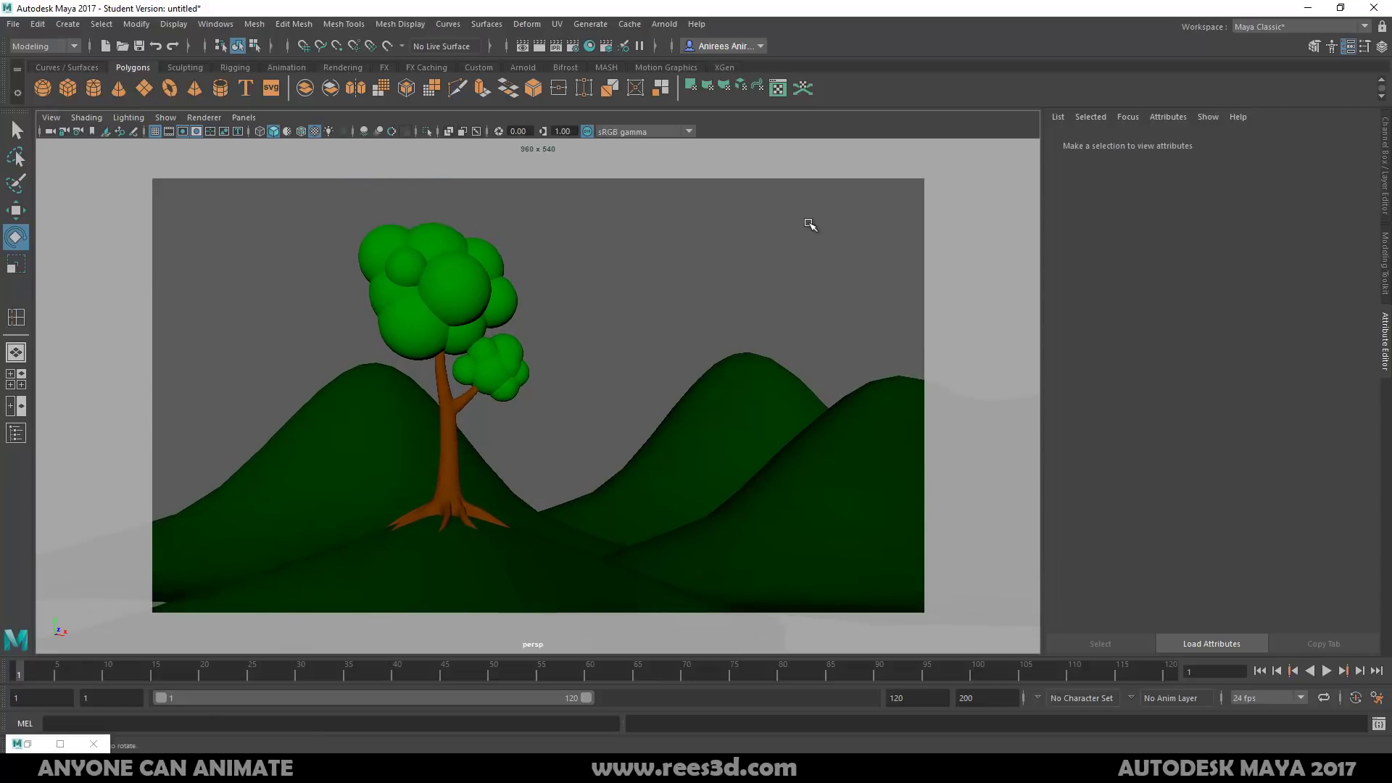
Create a polygon plane, raise it about 11 units and scale it up uniformly to a very large size
left_click(70, 24)
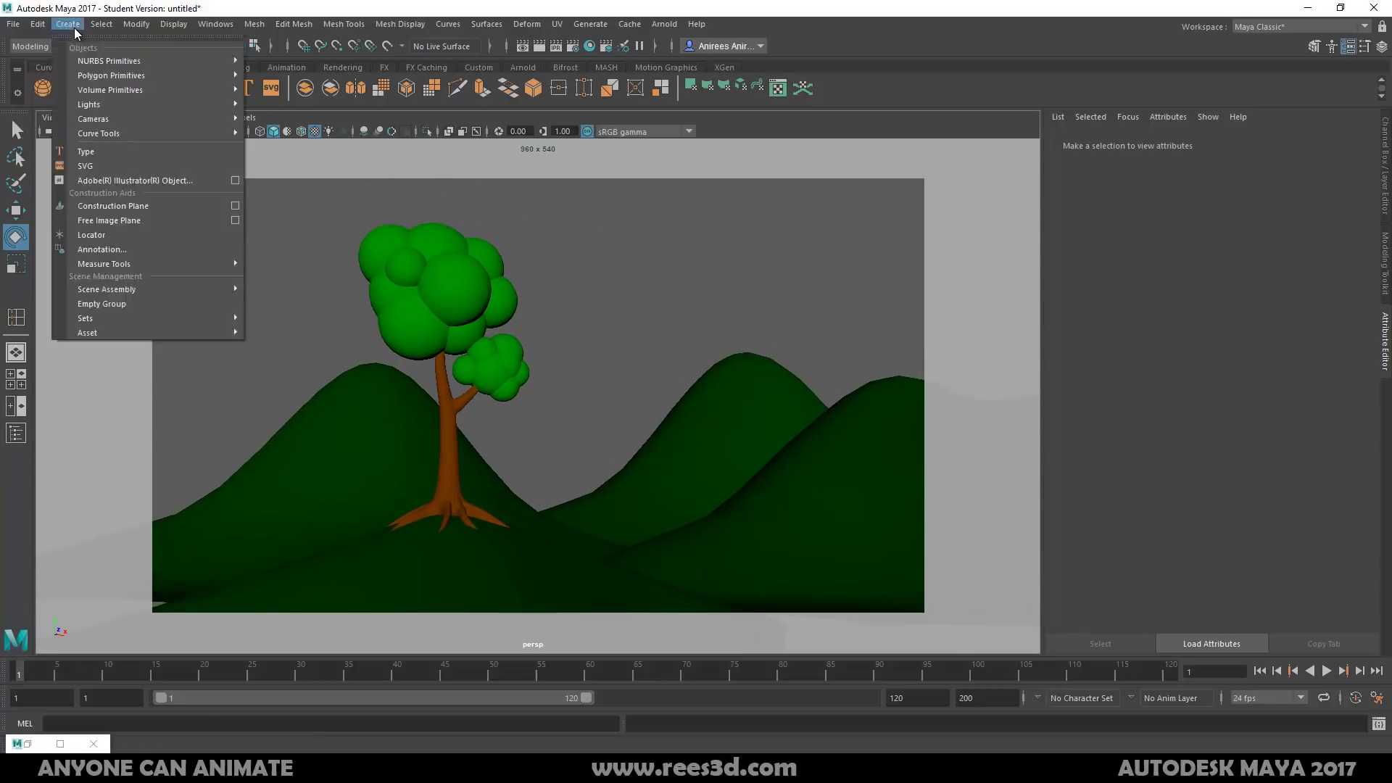
mouse_move(83, 81)
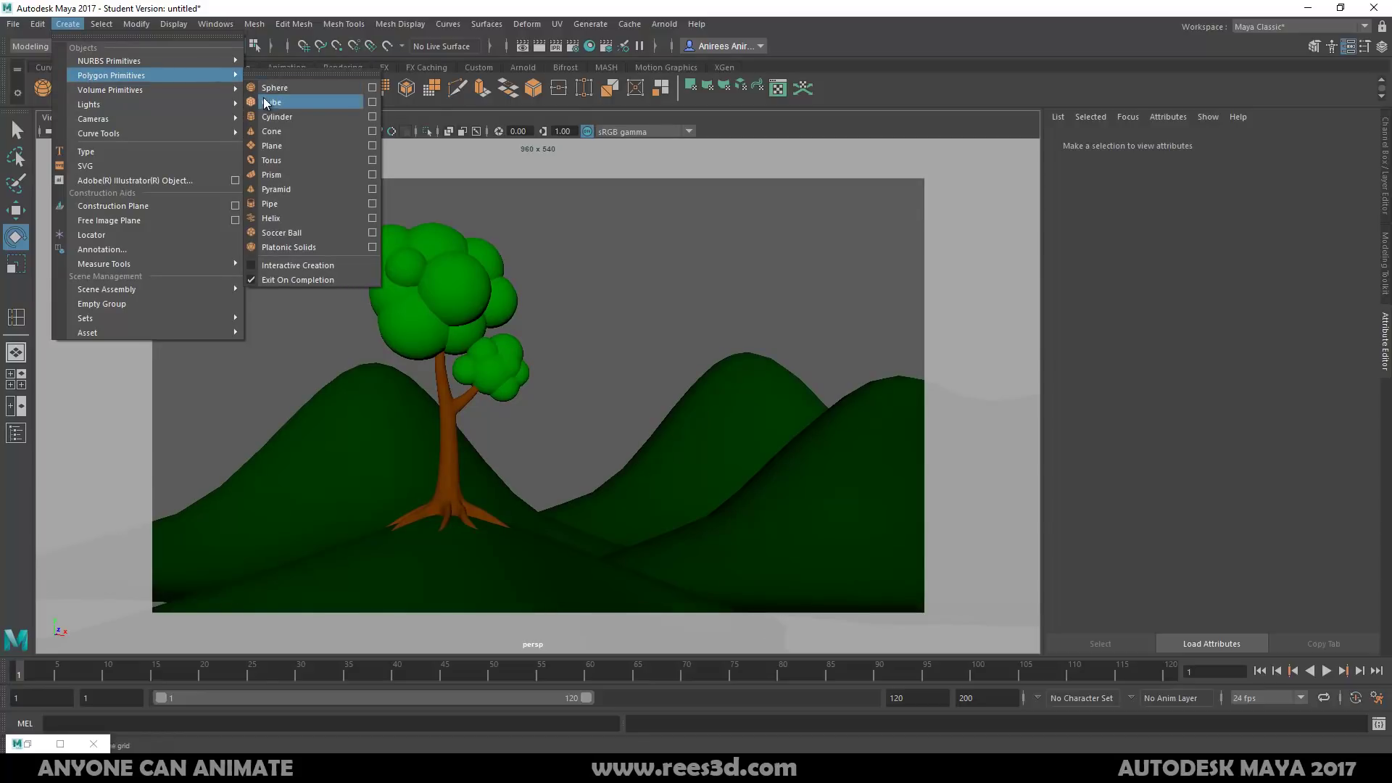
left_click(274, 151)
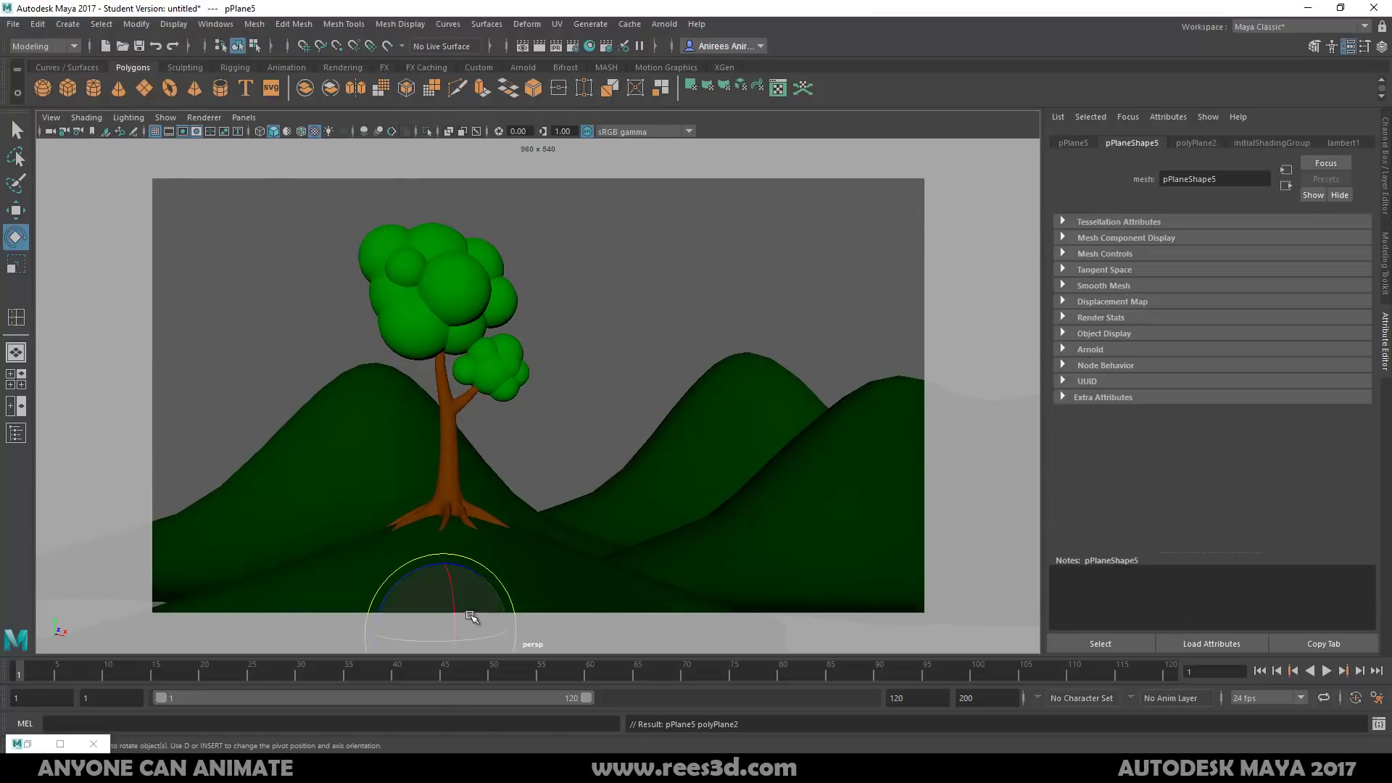
key("w")
left_click_drag(446, 573, 450, 415)
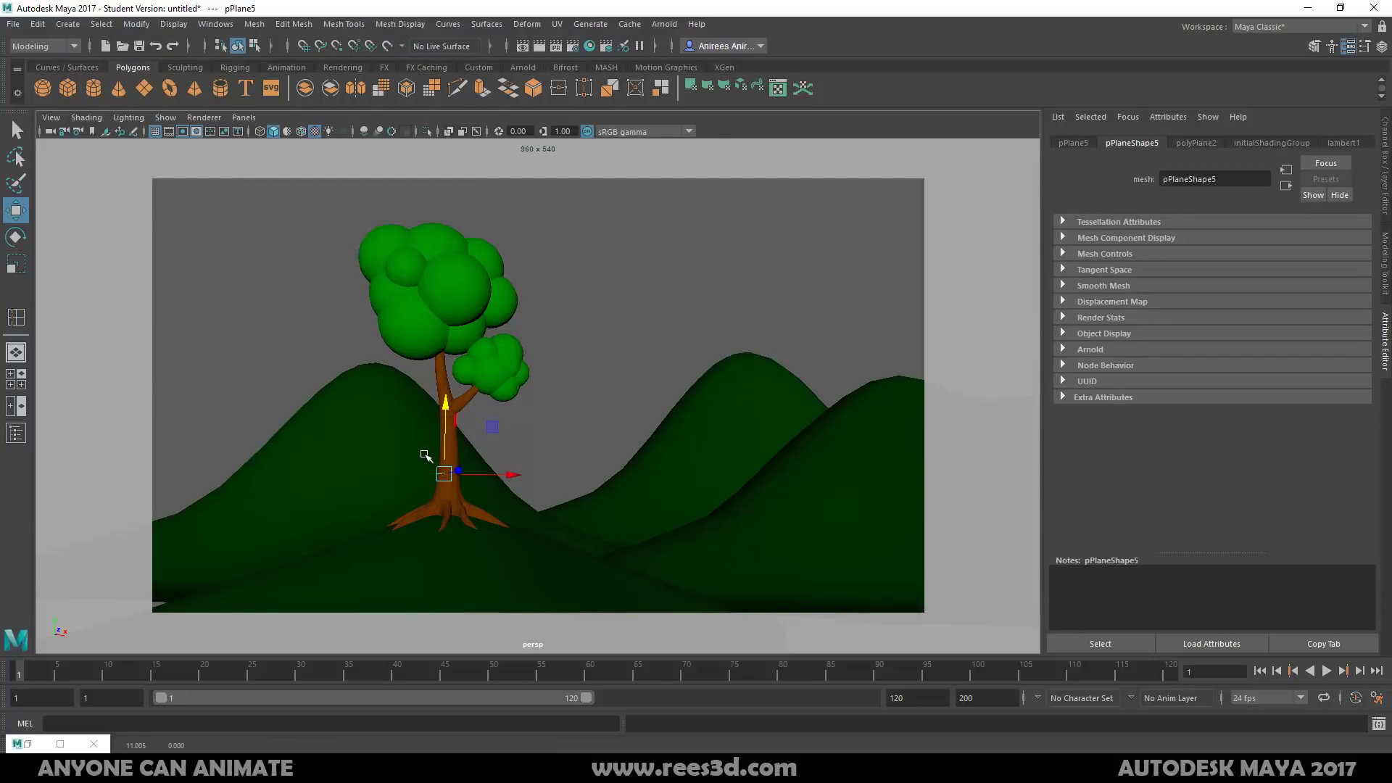
key("e")
key("r")
left_click_drag(444, 473, 678, 423)
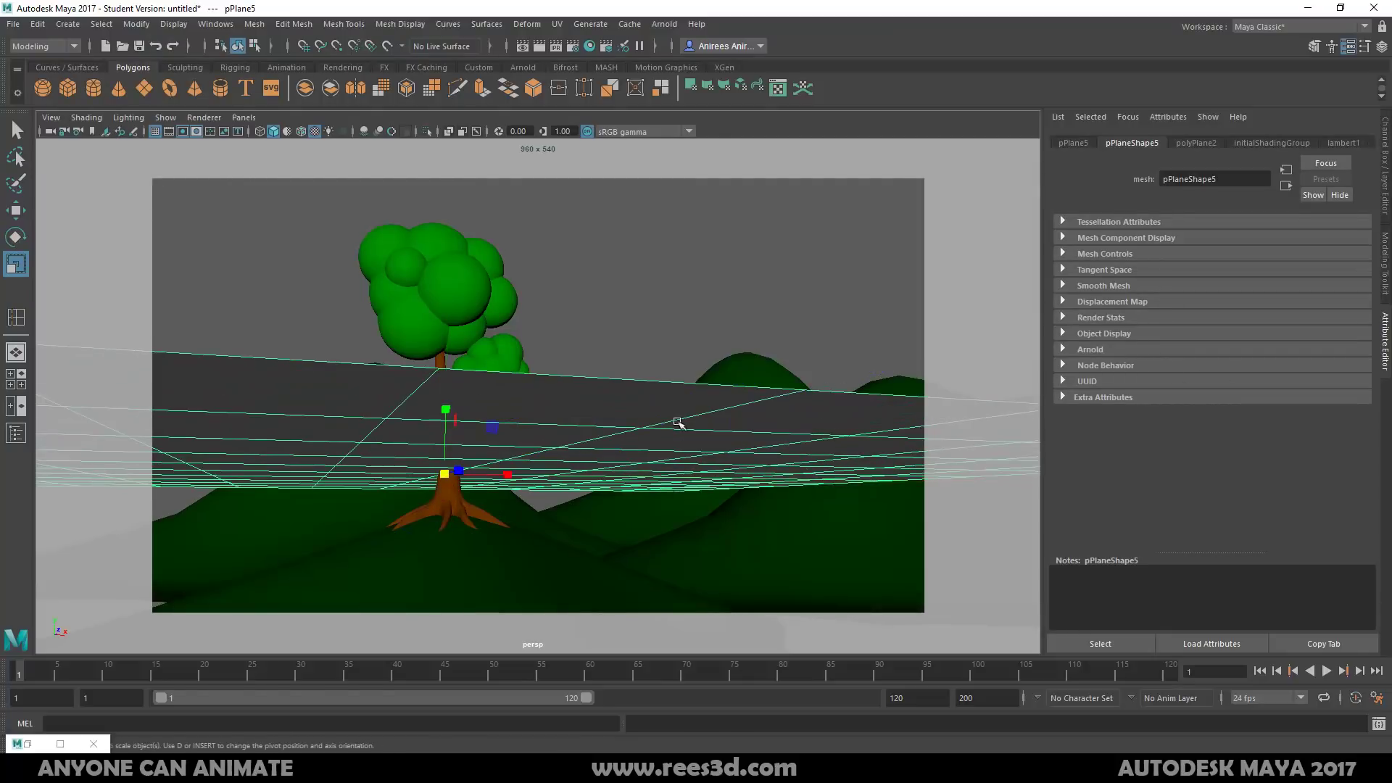
Stand the large plane upright as a backdrop and adjust its scale
scroll(612, 432, "down", 5)
left_click_drag(534, 459, 569, 501)
key("w")
key("e")
key("r")
key("w")
key("e")
key("r")
mouse_move(548, 440)
left_mouse_down()
mouse_move(594, 473)
mouse_move(678, 451)
mouse_move(435, 410)
left_mouse_up()
key("w")
Move the upright plane back to about Z -152 and shift it sideways so it sits behind all the hills
mouse_move(573, 470)
left_mouse_down("alt")
mouse_move(604, 479)
mouse_move(512, 478)
mouse_move(711, 493)
mouse_move(670, 518)
mouse_move(659, 475)
mouse_move(833, 491)
mouse_move(725, 506)
mouse_move(725, 523)
mouse_move(696, 507)
left_mouse_up("alt")
key("5")
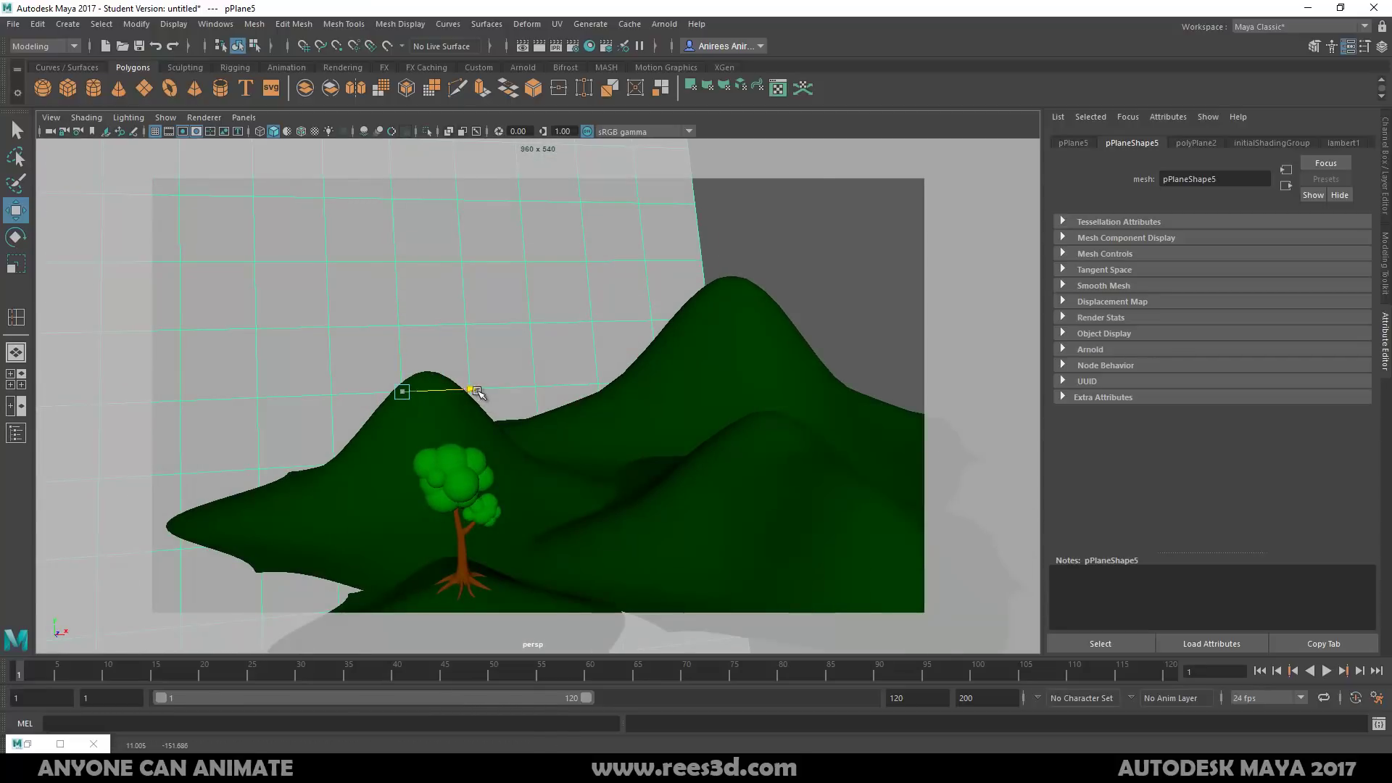
left_click_drag(466, 391, 709, 377)
key("e")
key("r")
scroll(710, 377, "down", 5)
Assign a new Lambert material to the backdrop plane and connect a Ramp texture to its colour
right_click_drag(507, 335, 527, 709)
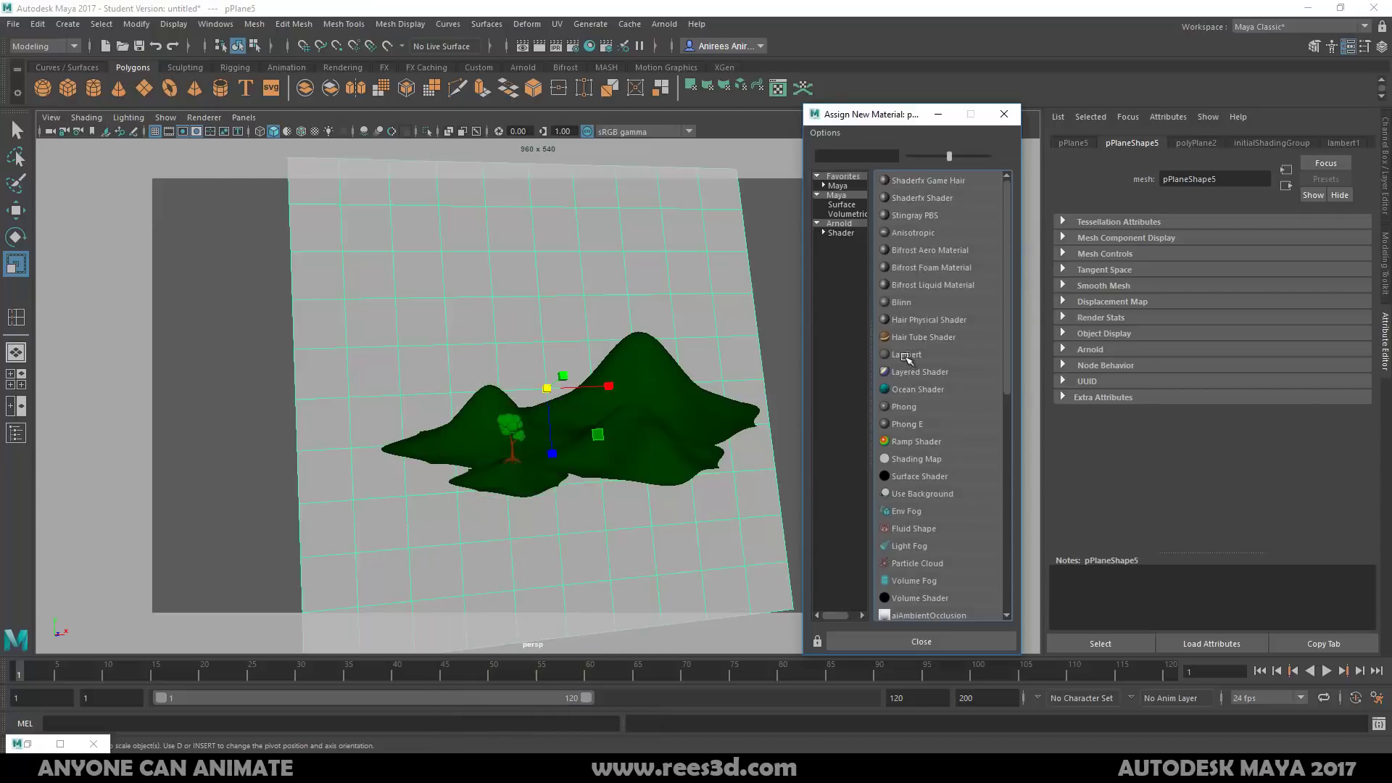
left_click(907, 355)
left_click(1200, 306)
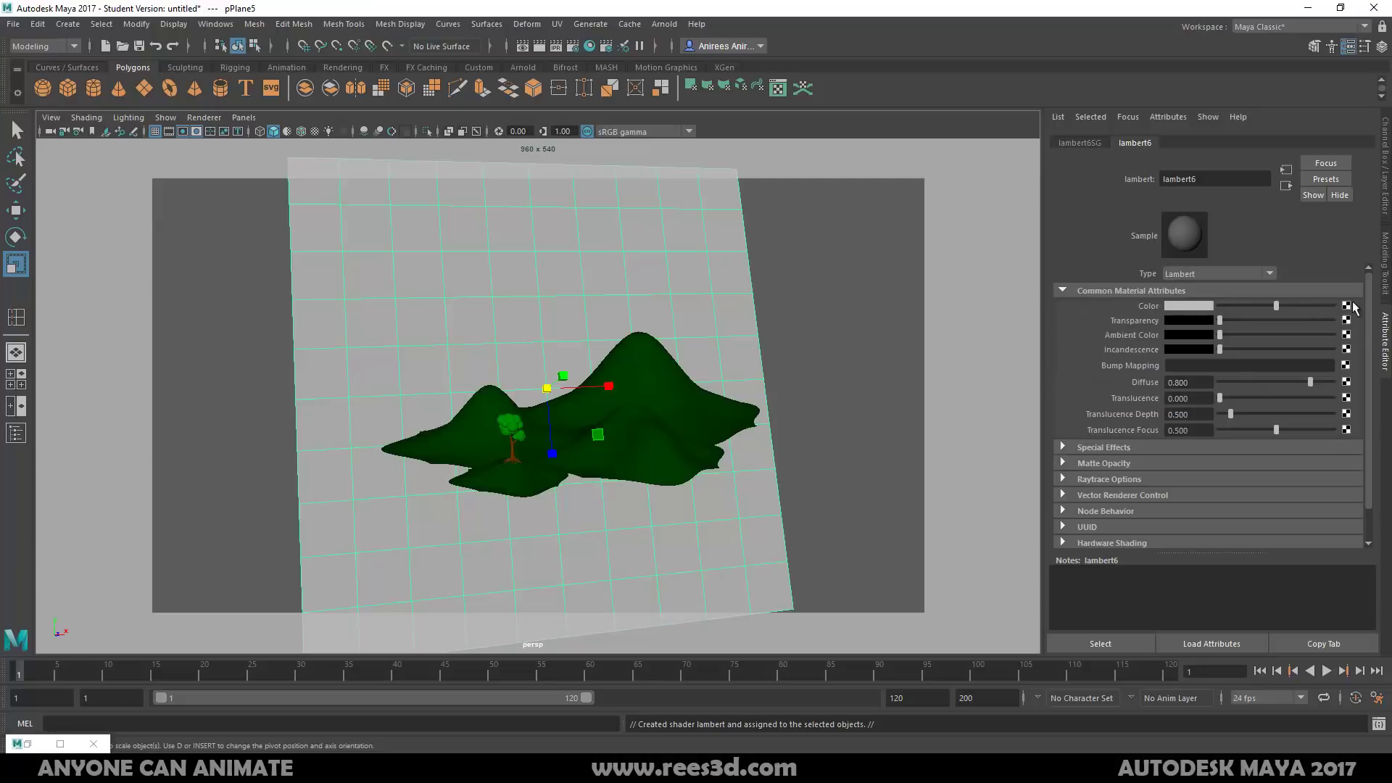
left_click(1346, 306)
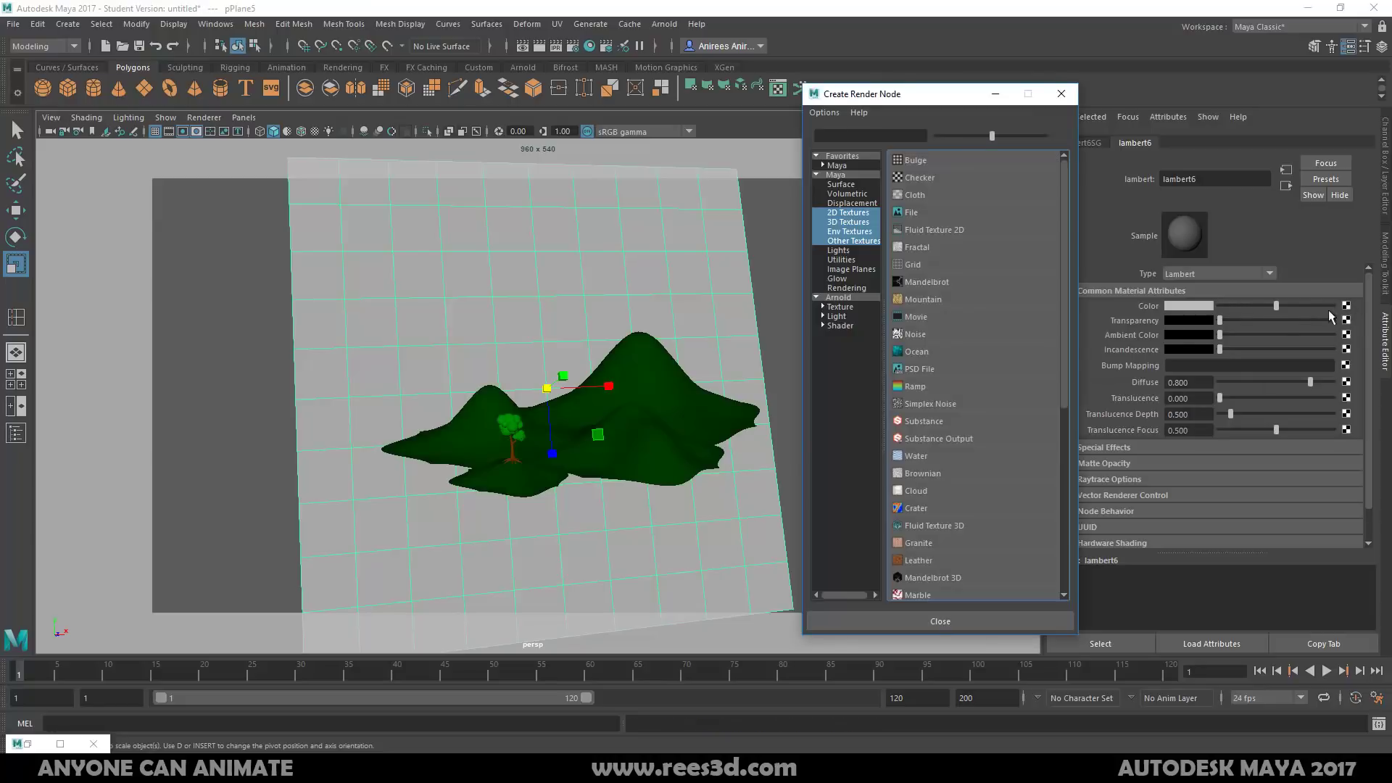
left_click(951, 386)
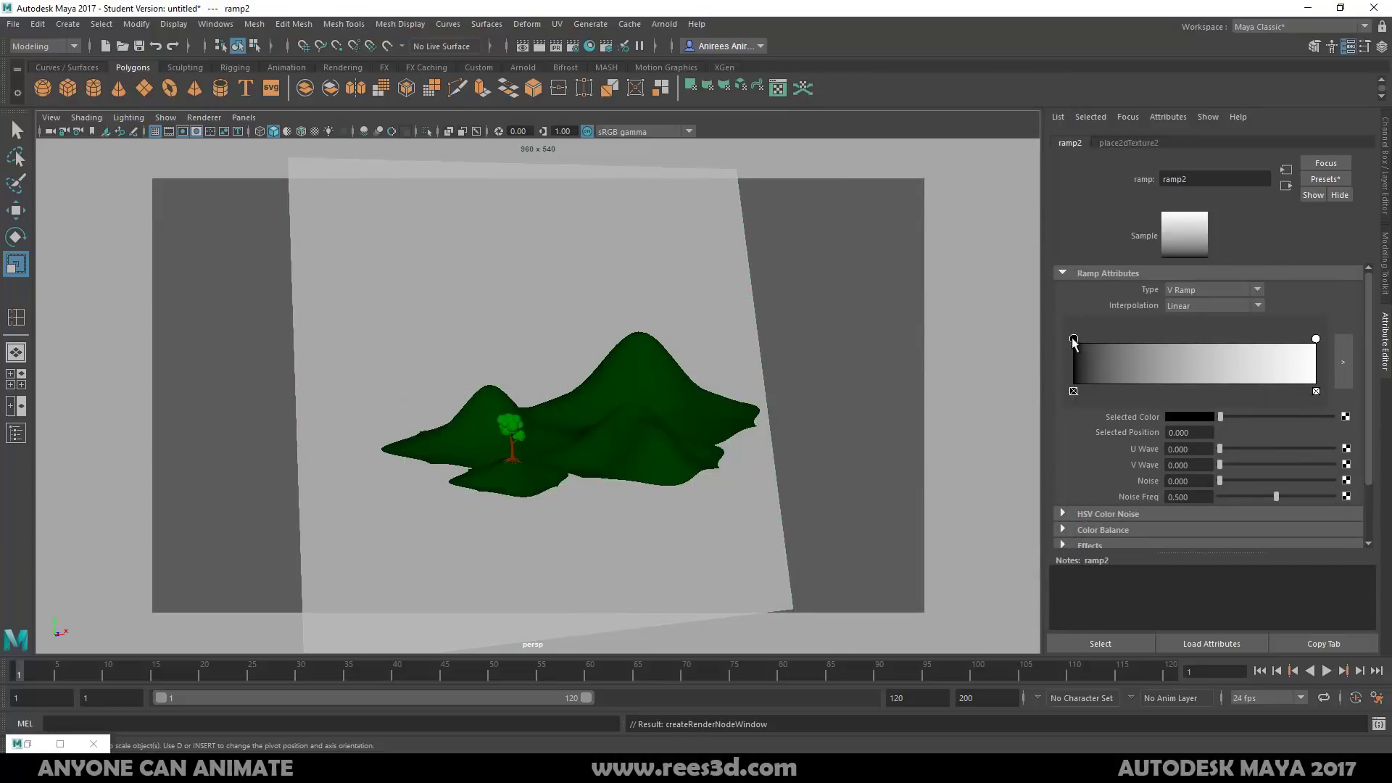
Set the ramp's start colour to cyan and its end colour to blue
left_click(1199, 418)
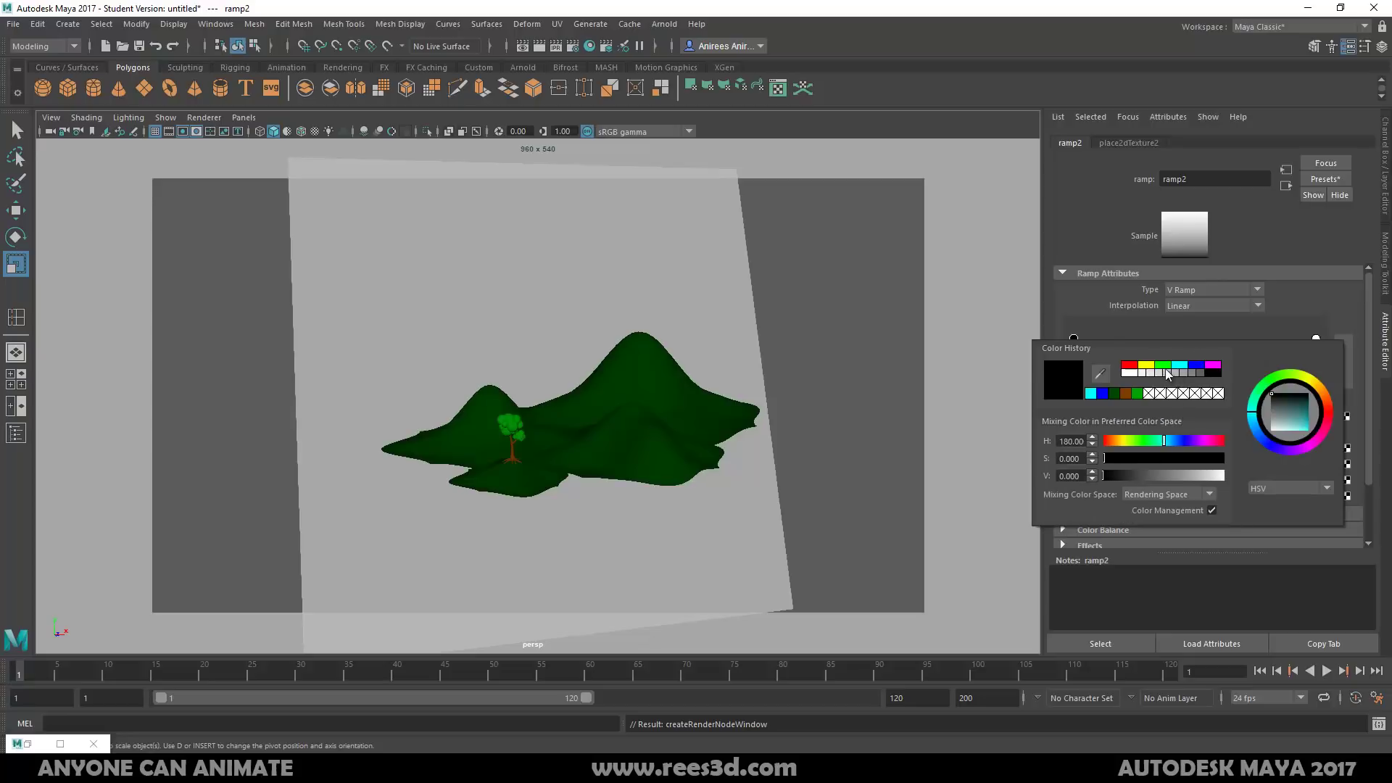
left_click(1178, 366)
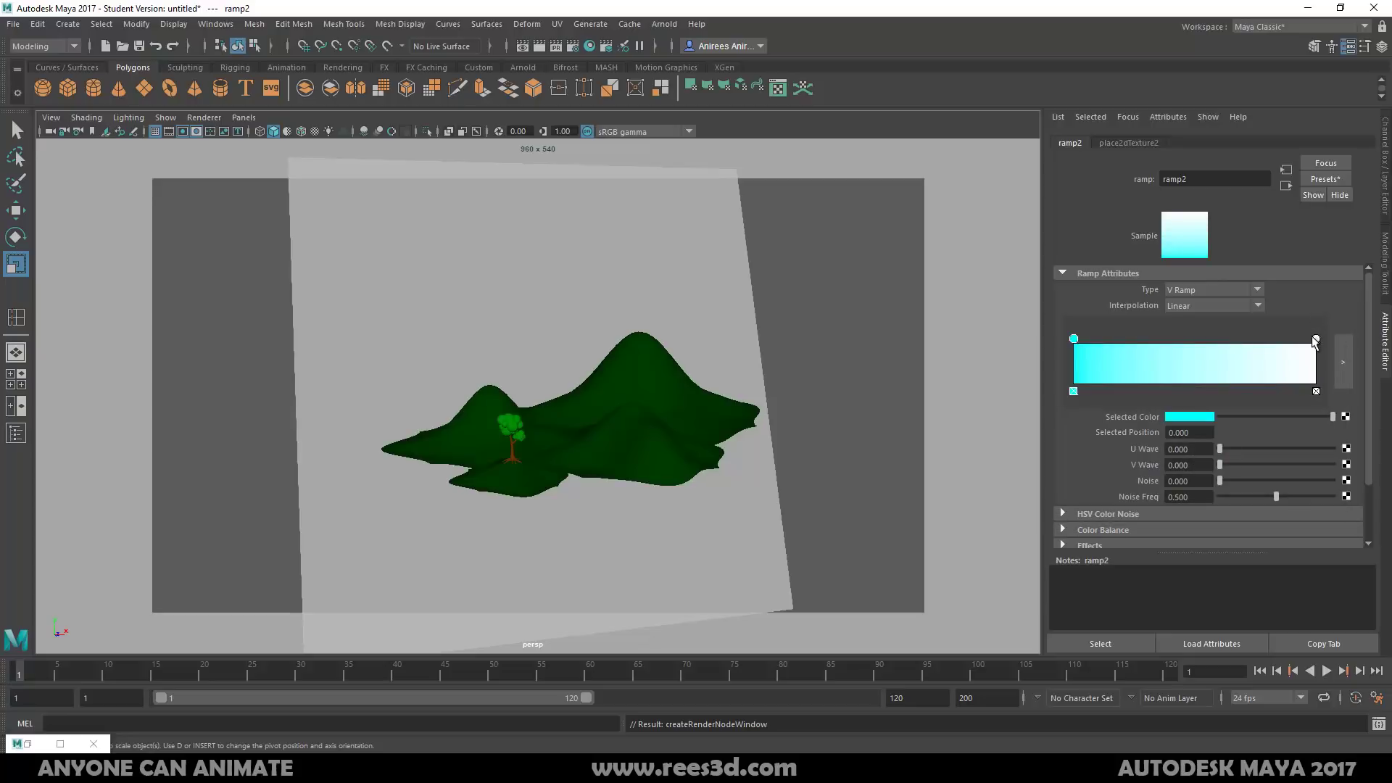
left_click(1175, 417)
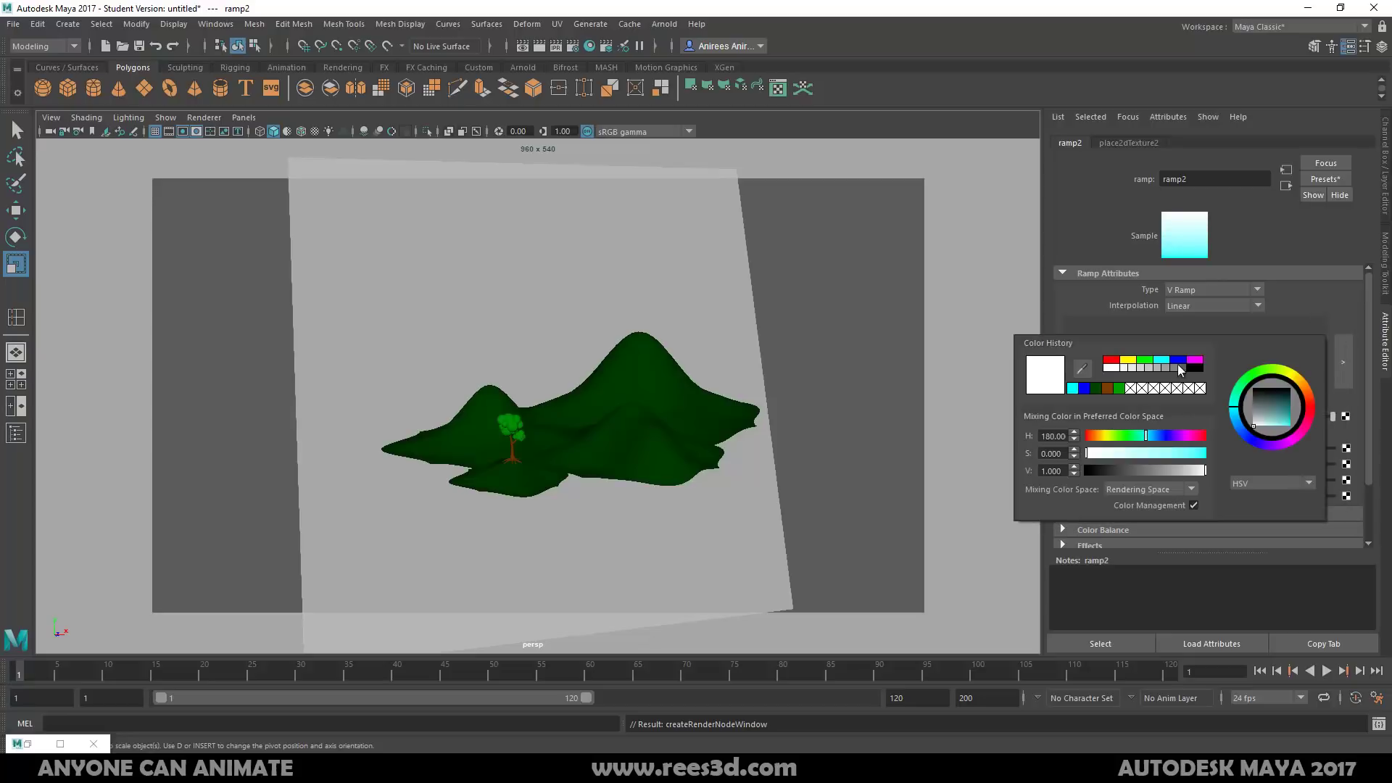
left_click(1179, 360)
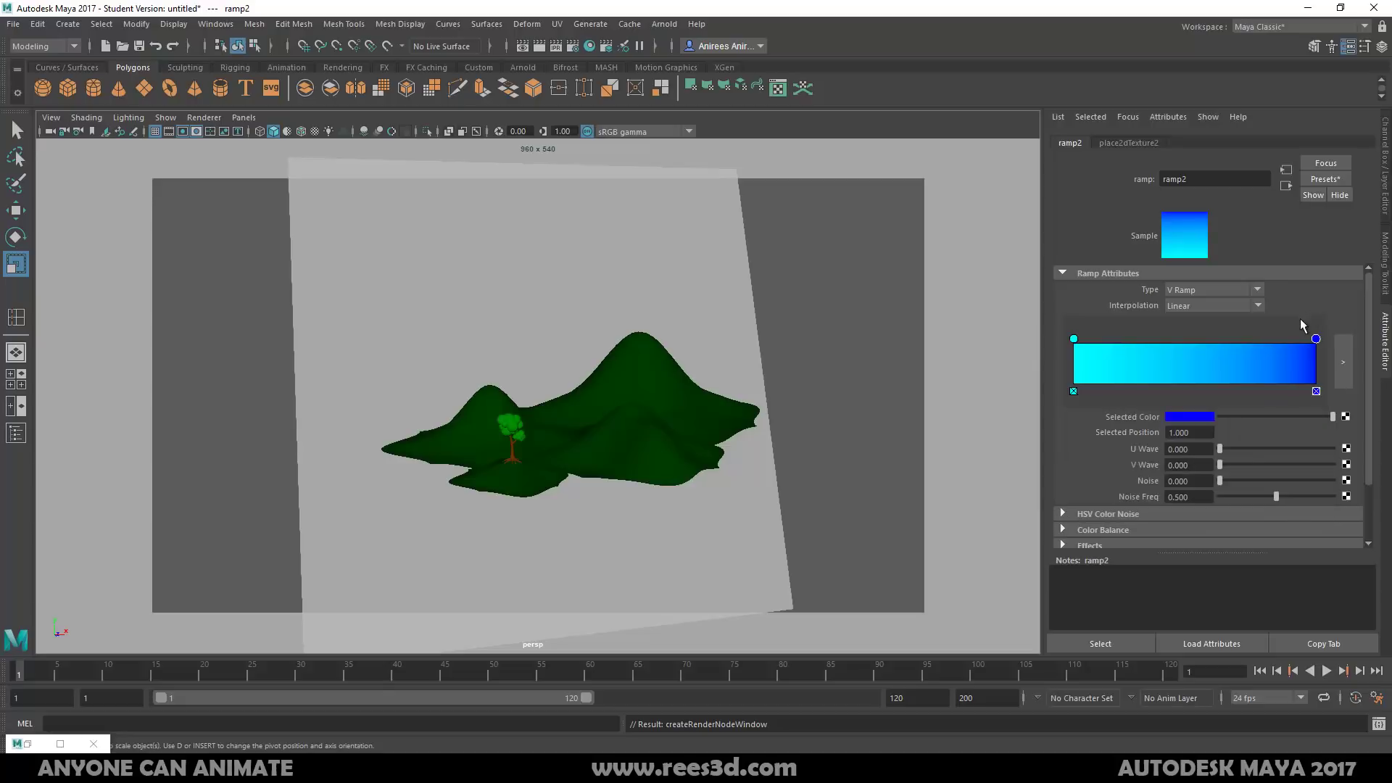
Shift the ramp's blue marker to about position 0.594 and display textures in the viewport
left_click_drag(1316, 340, 1220, 356)
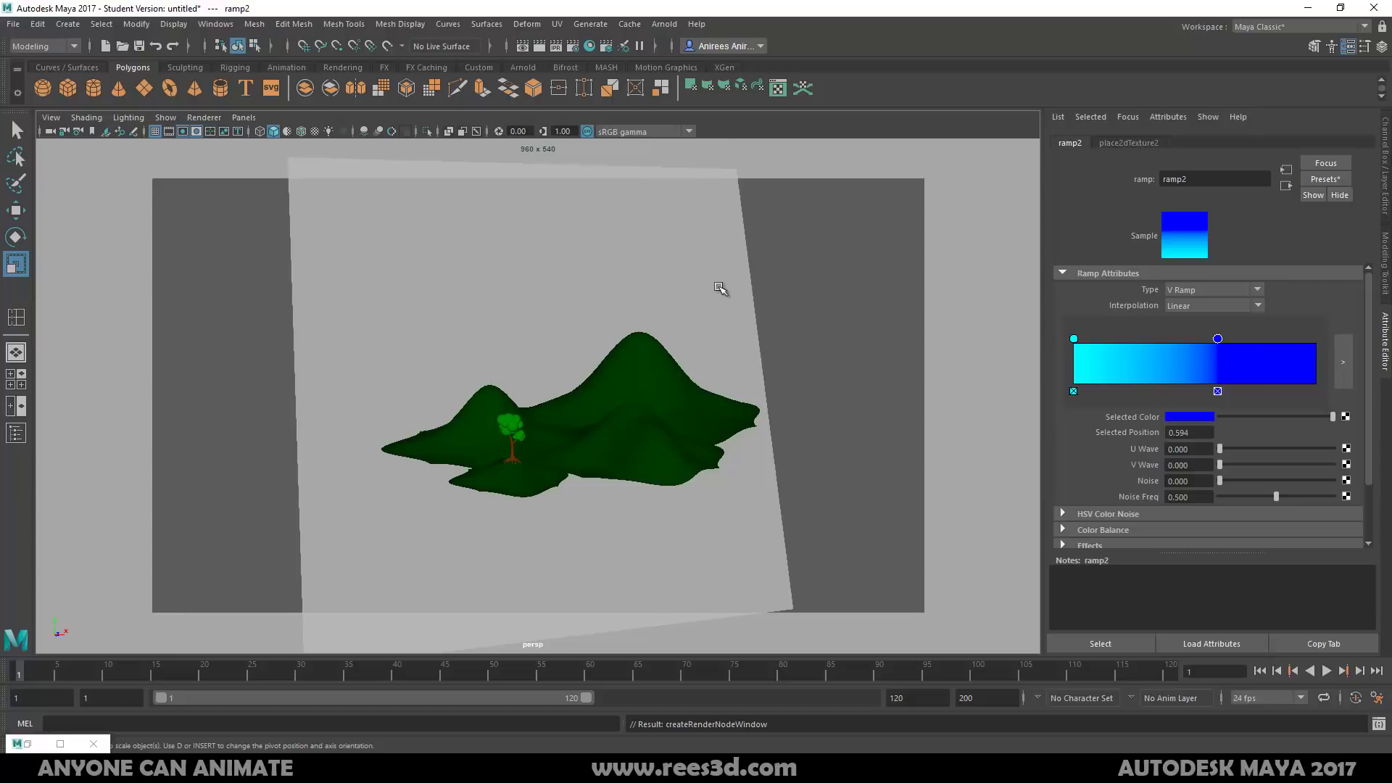
key("6")
mouse_move(818, 349)
left_mouse_down("alt")
mouse_move(637, 364)
mouse_move(677, 362)
left_mouse_up("alt")
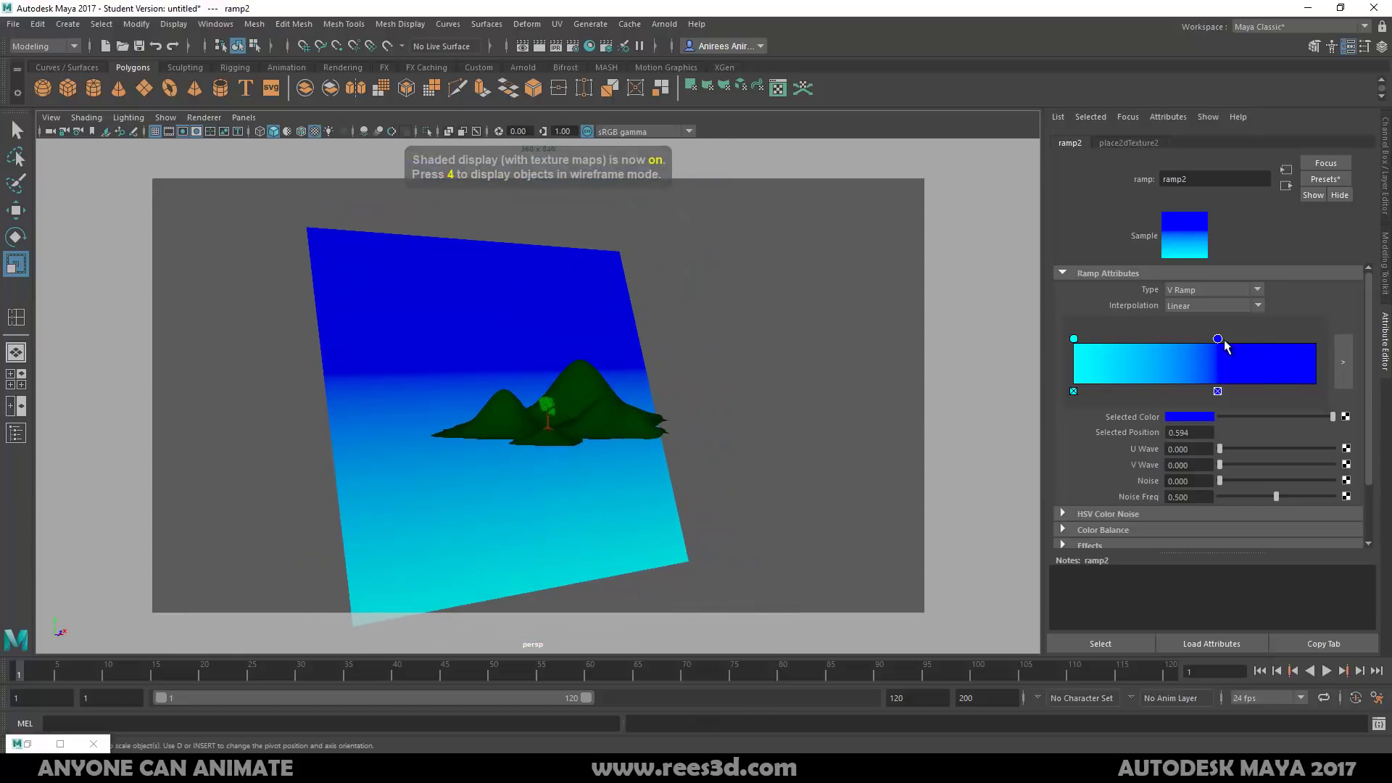
Return the ramp's blue marker to position 1.000 and set the ramp interpolation to Smooth
left_click_drag(1218, 338, 1366, 352)
left_click(1260, 306)
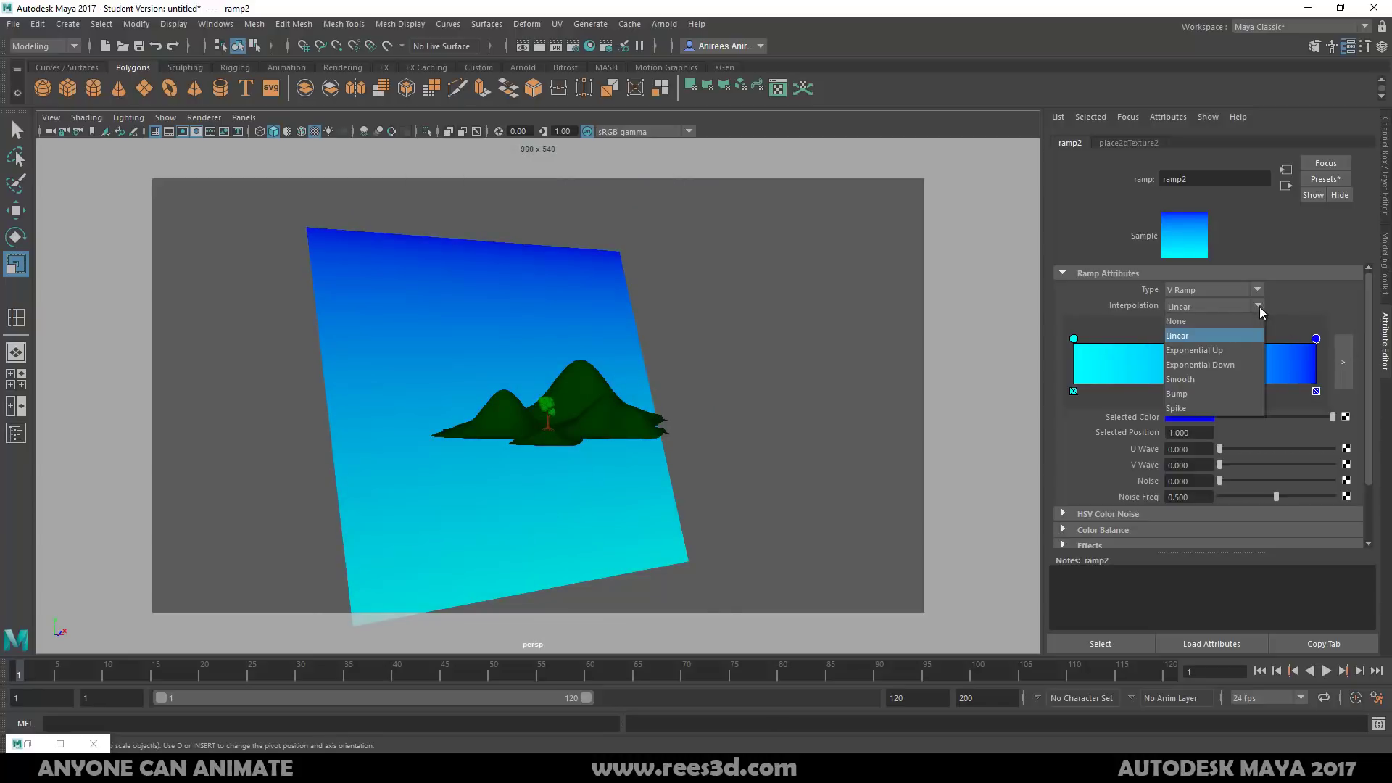
left_click(1215, 382)
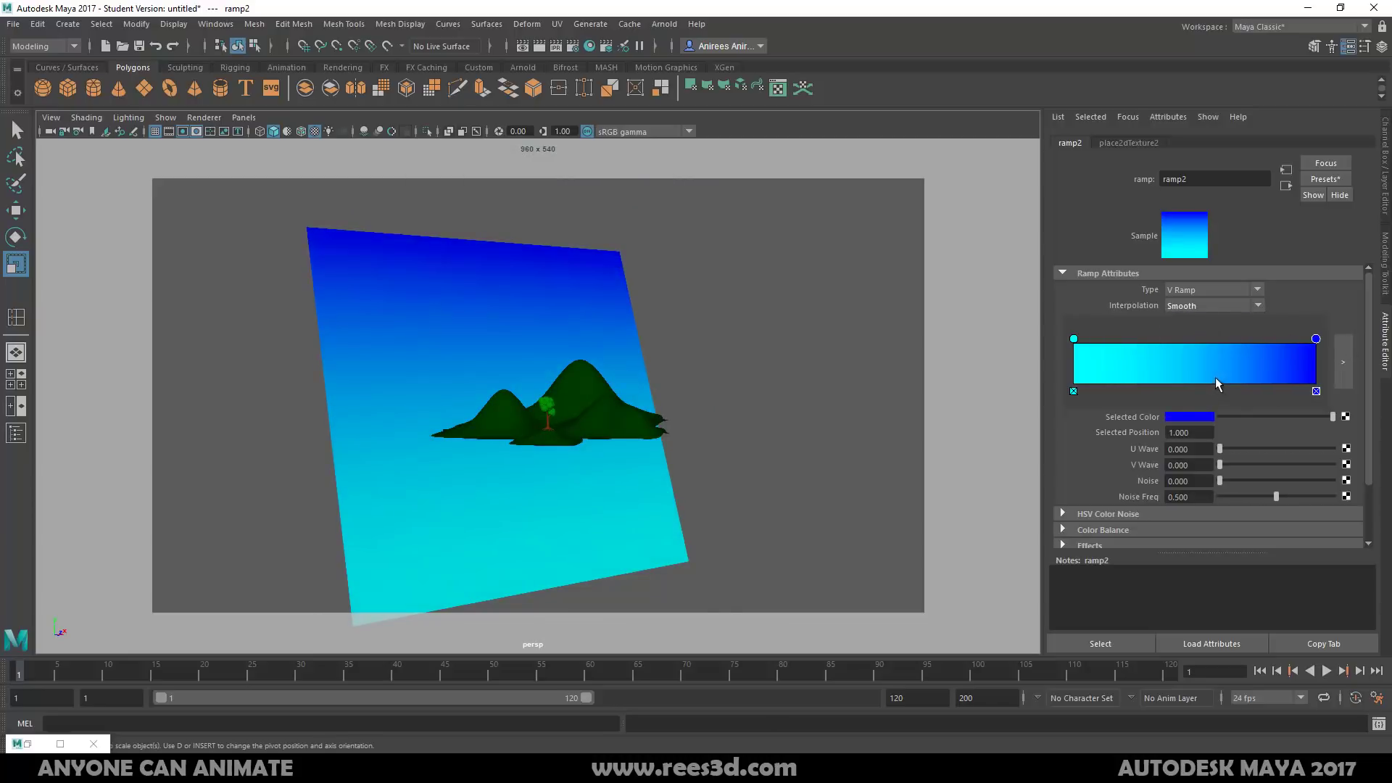
Frame the tree and hills against the gradient sky inside the resolution gate
mouse_move(609, 385)
left_mouse_down("alt")
mouse_move(581, 404)
mouse_move(622, 401)
left_mouse_up("alt")
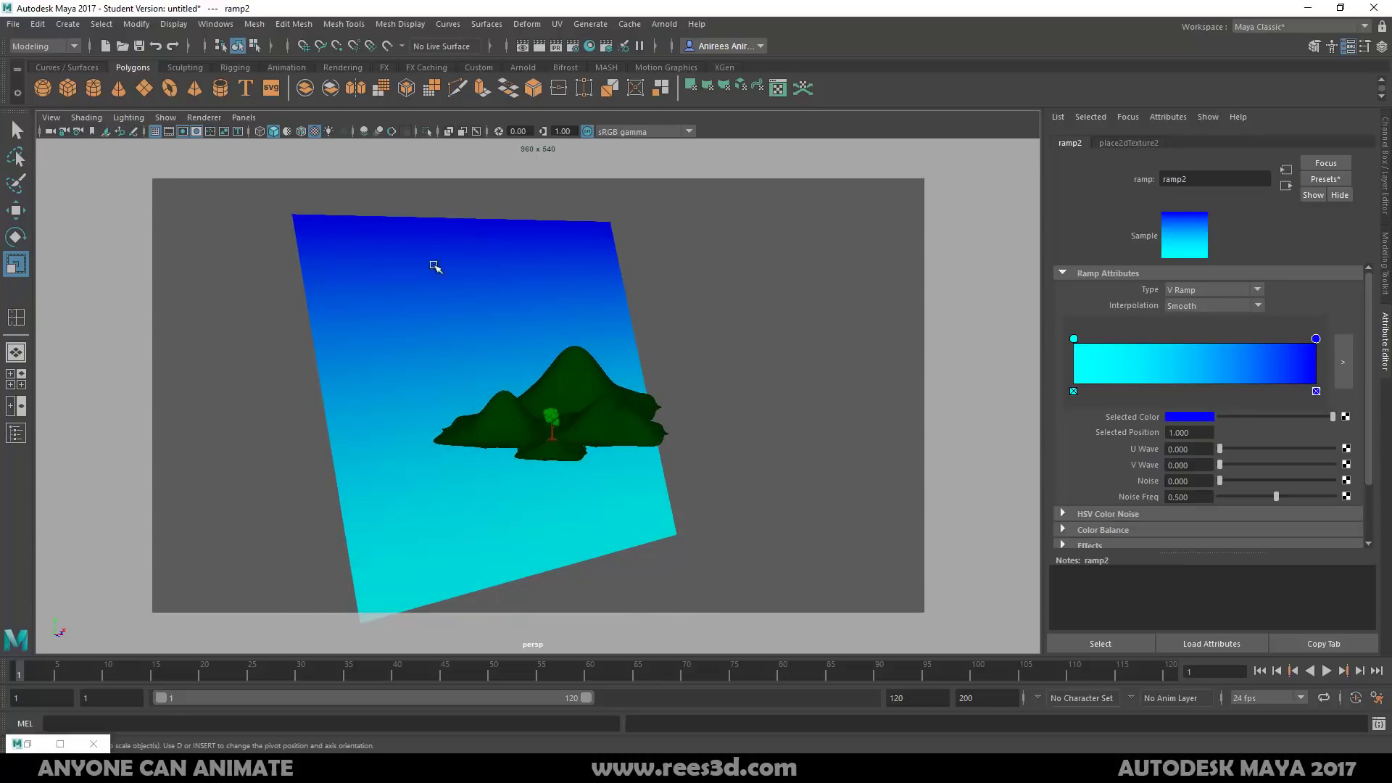
left_click_drag(551, 435, 536, 436, "alt")
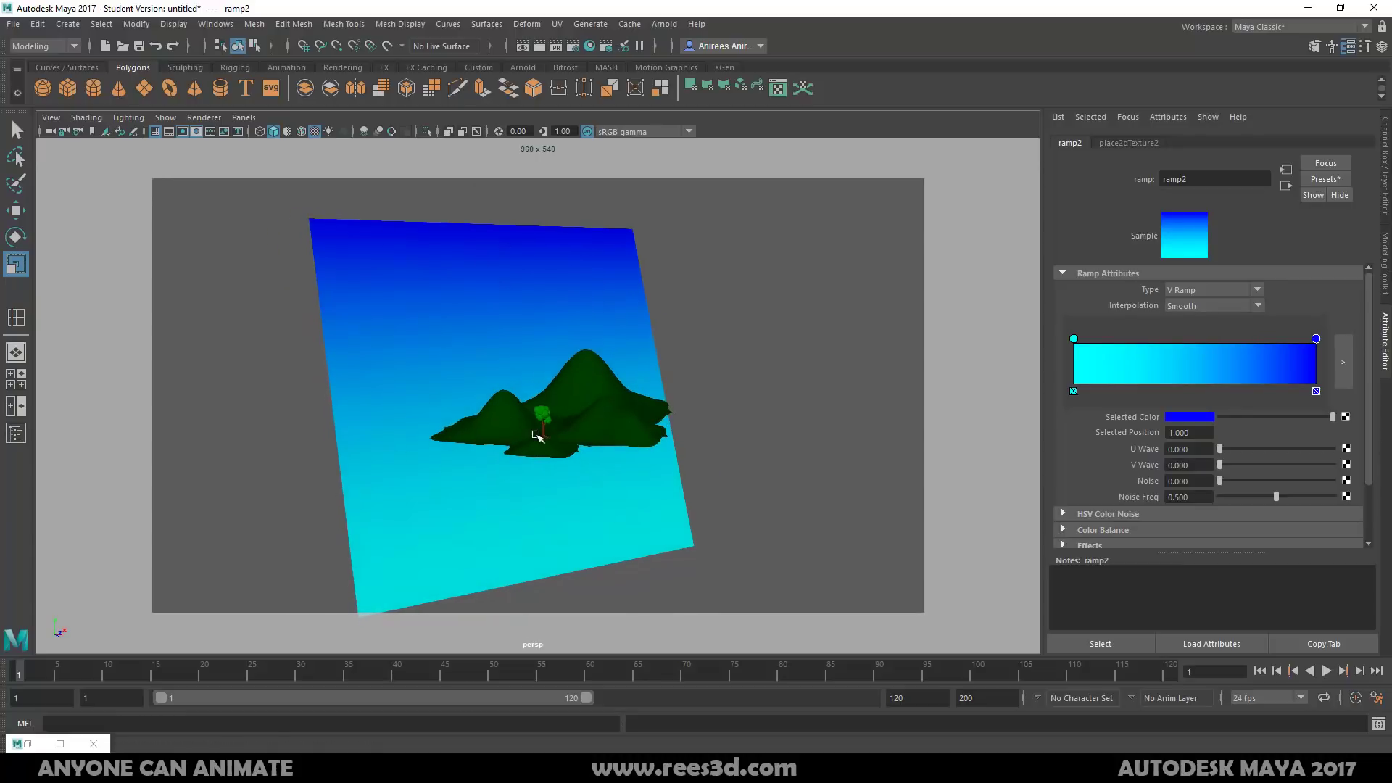
right_click_drag(535, 437, 948, 480, "alt")
left_click_drag(948, 480, 938, 463, "alt")
right_click_drag(802, 451, 861, 460, "alt")
left_click_drag(870, 447, 870, 428, "alt")
middle_click_drag(859, 423, 870, 431, "alt")
left_click_drag(871, 430, 868, 427, "alt")
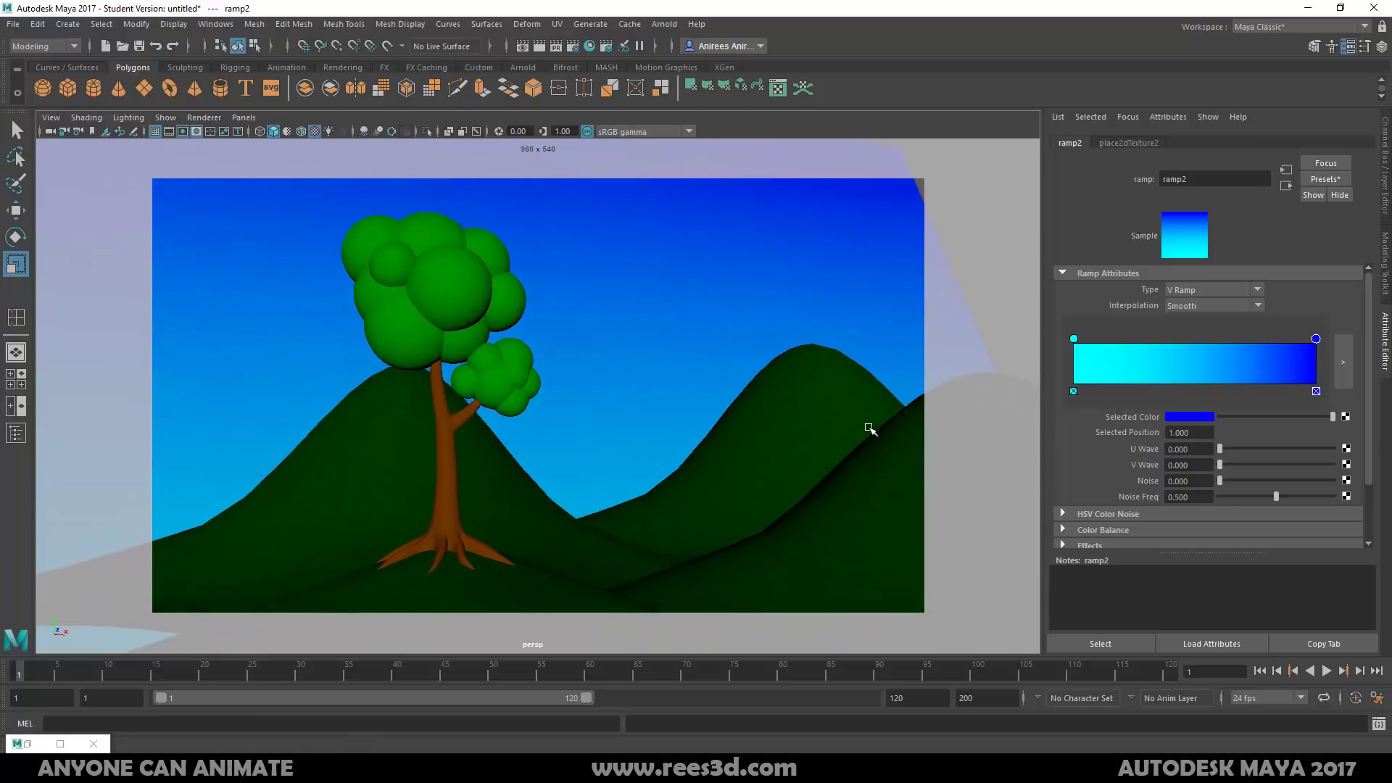
Adjust the sky plane's sideways position behind the hills and deselect it
left_click(839, 299)
key("w")
left_click_drag(638, 503, 664, 510)
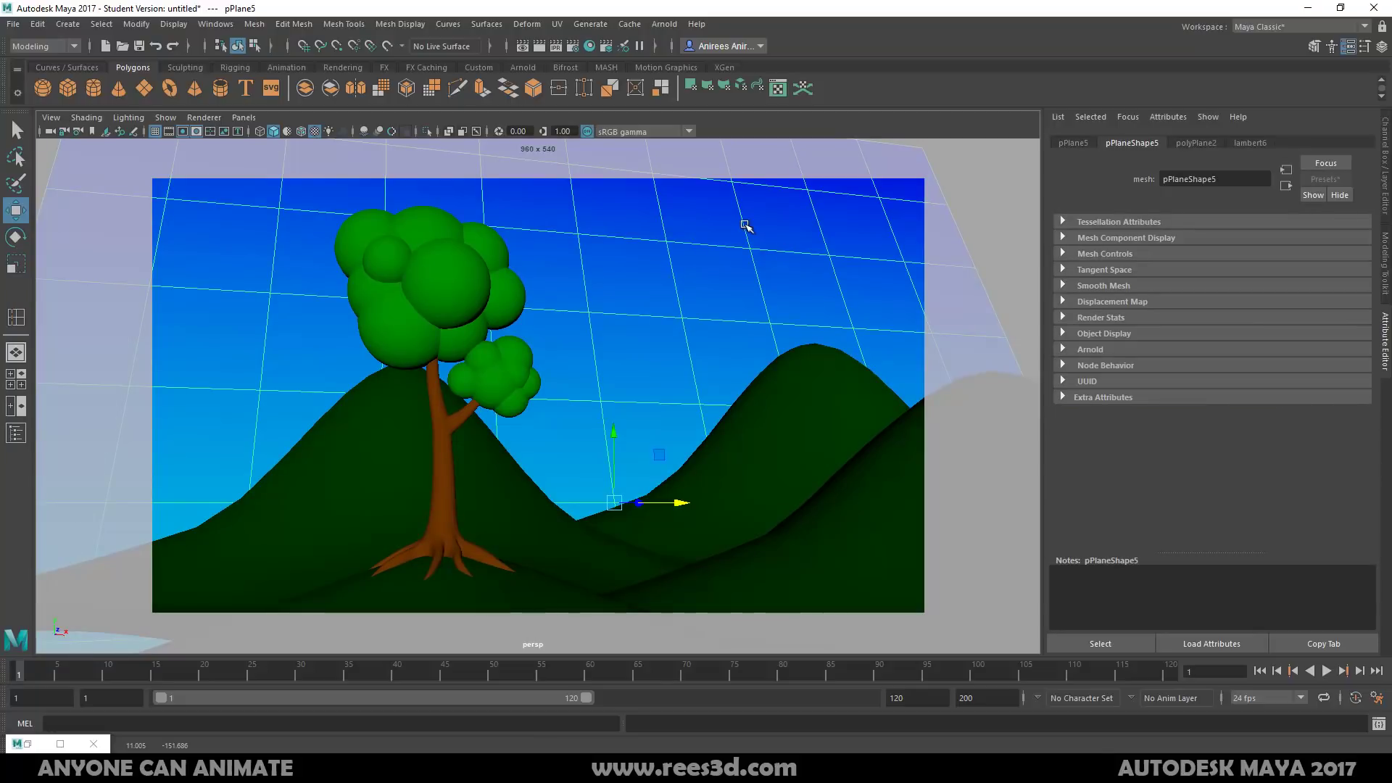
left_click(981, 171)
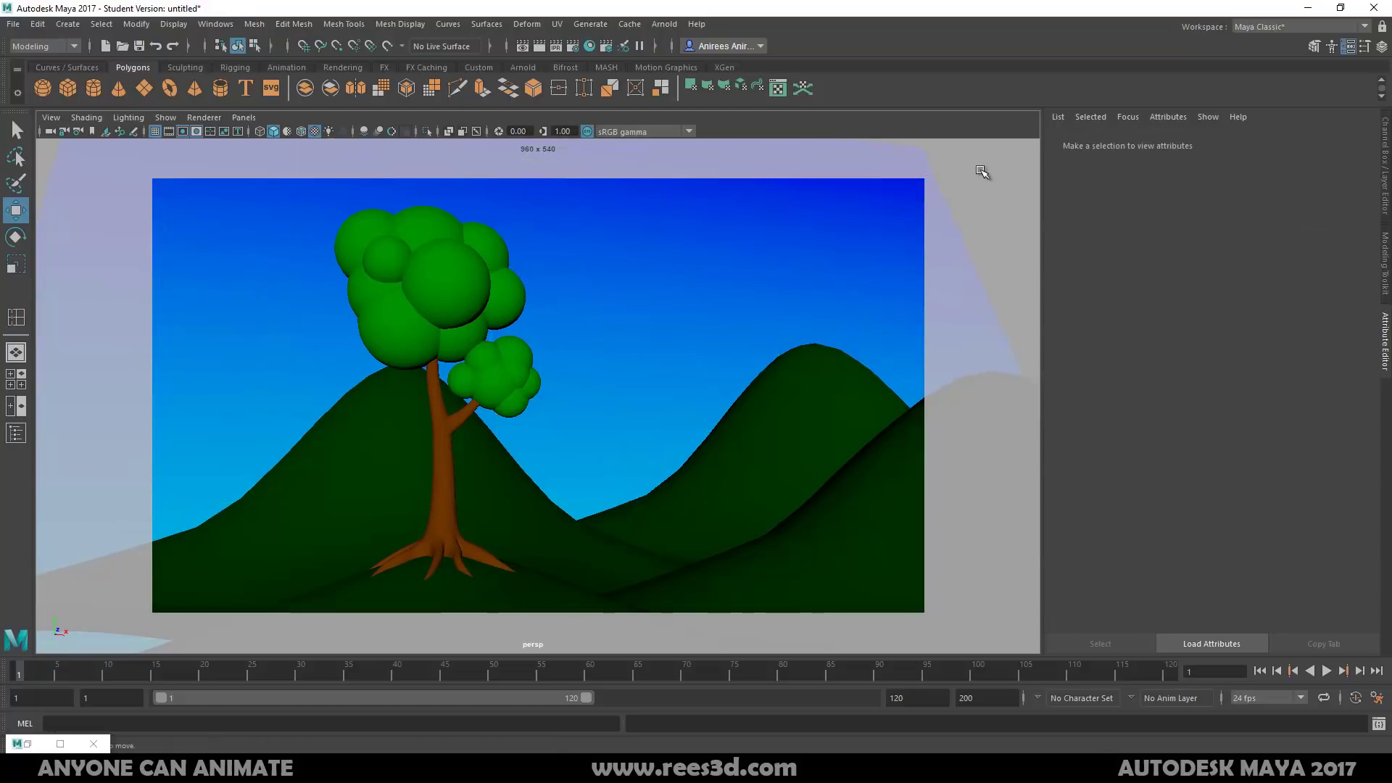